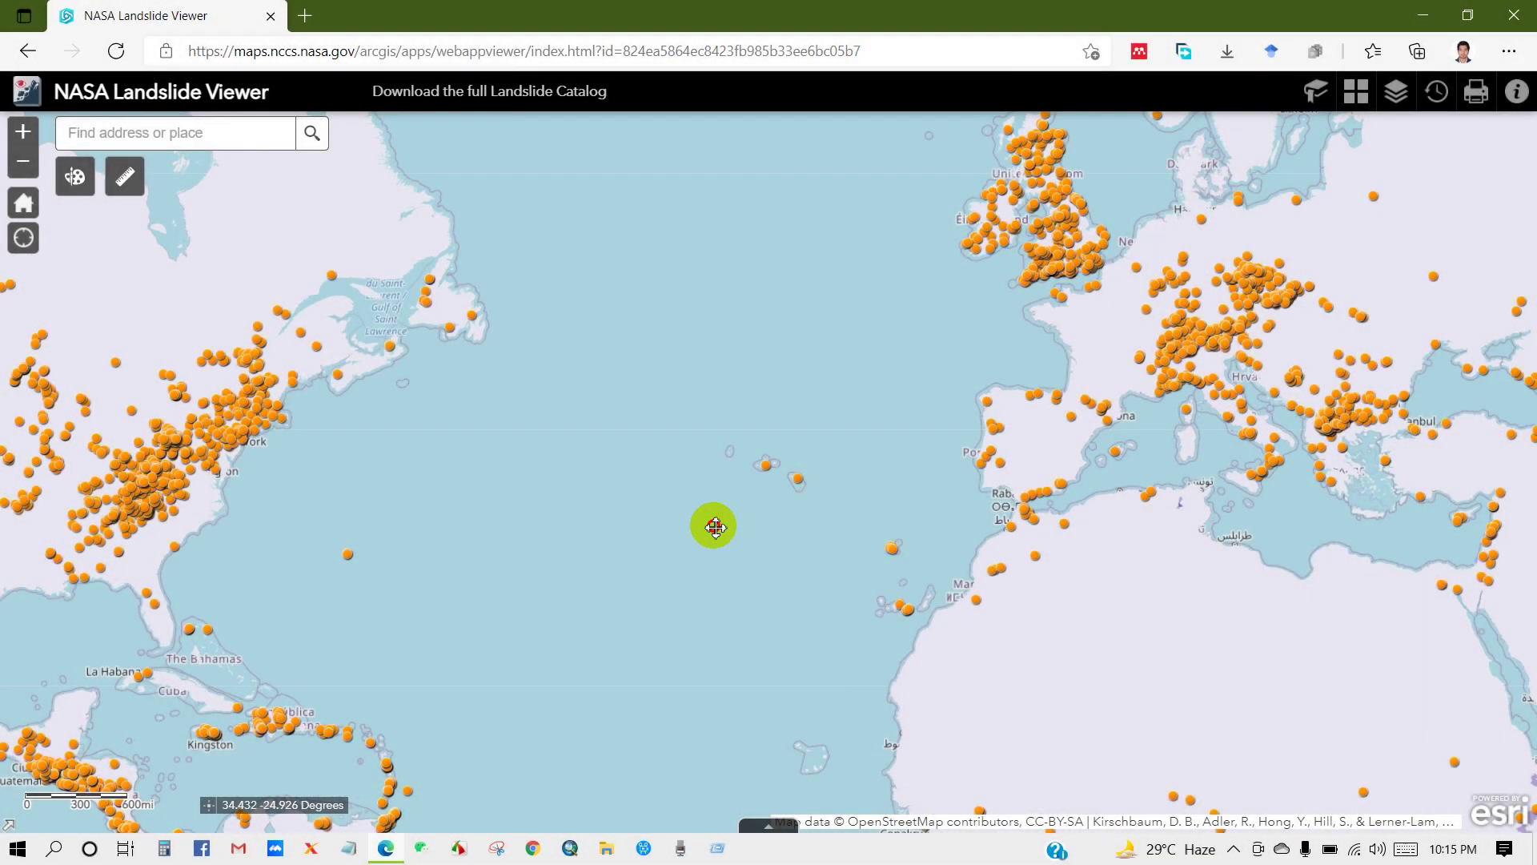
Preview the finished landslide map layout by panning the map, then selecting and deselecting the scale bar
left_click_drag(713, 526, 913, 542)
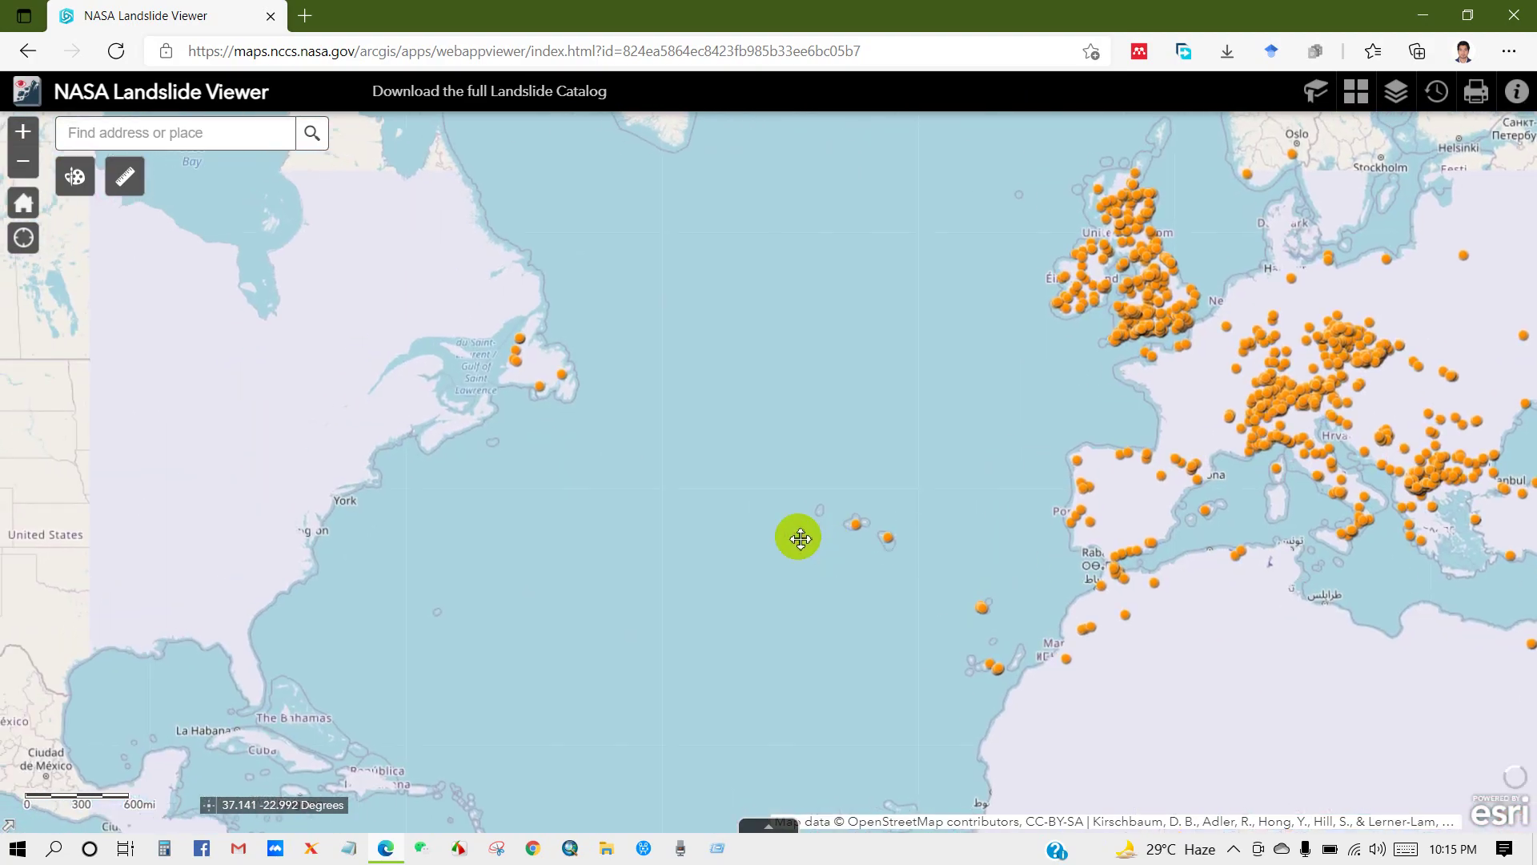
left_click_drag(710, 529, 793, 515)
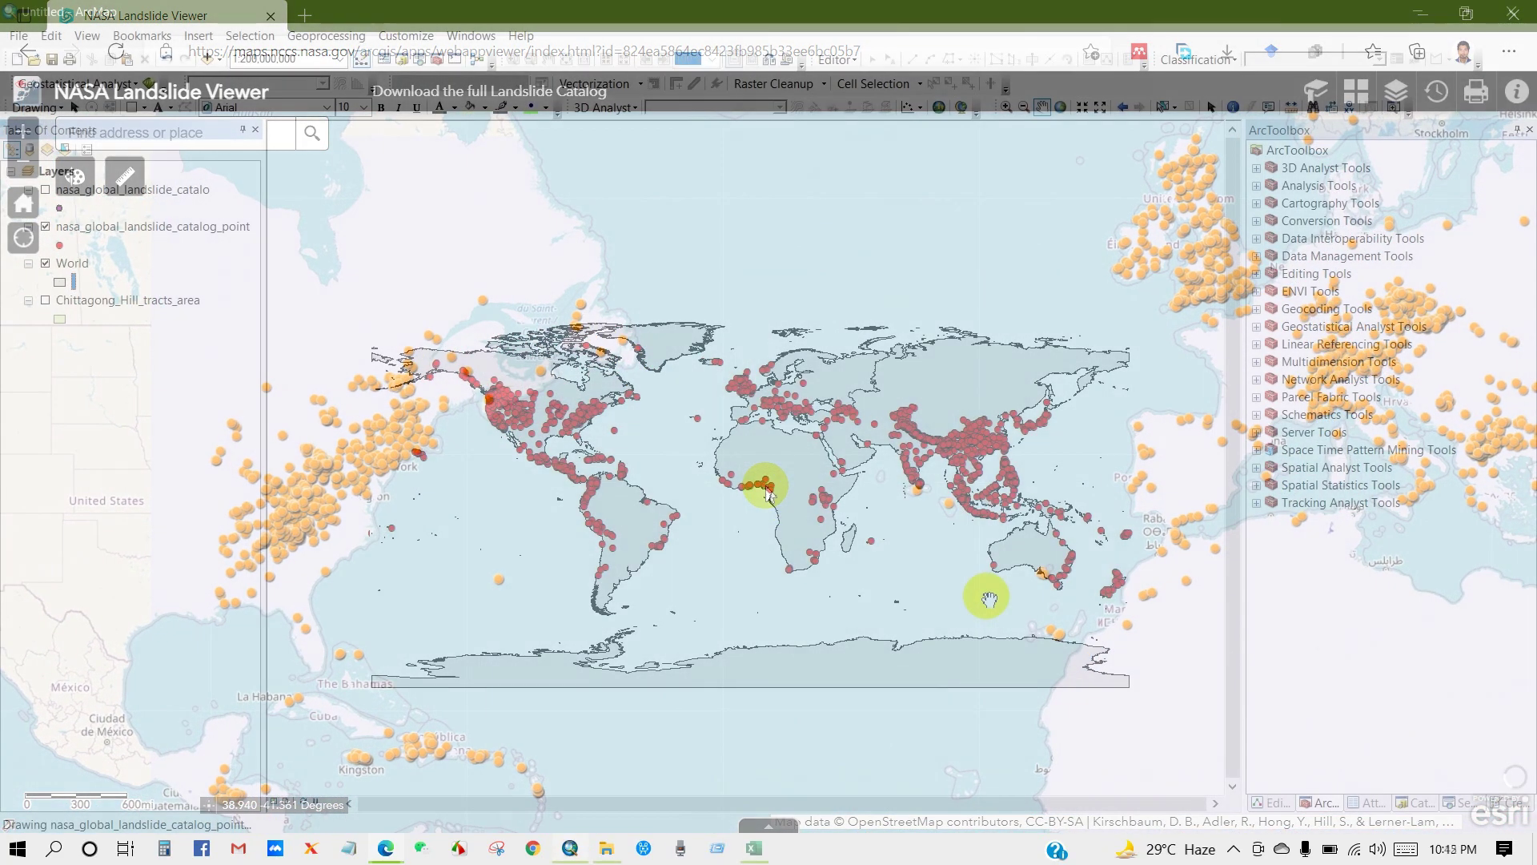
left_click_drag(899, 587, 878, 566)
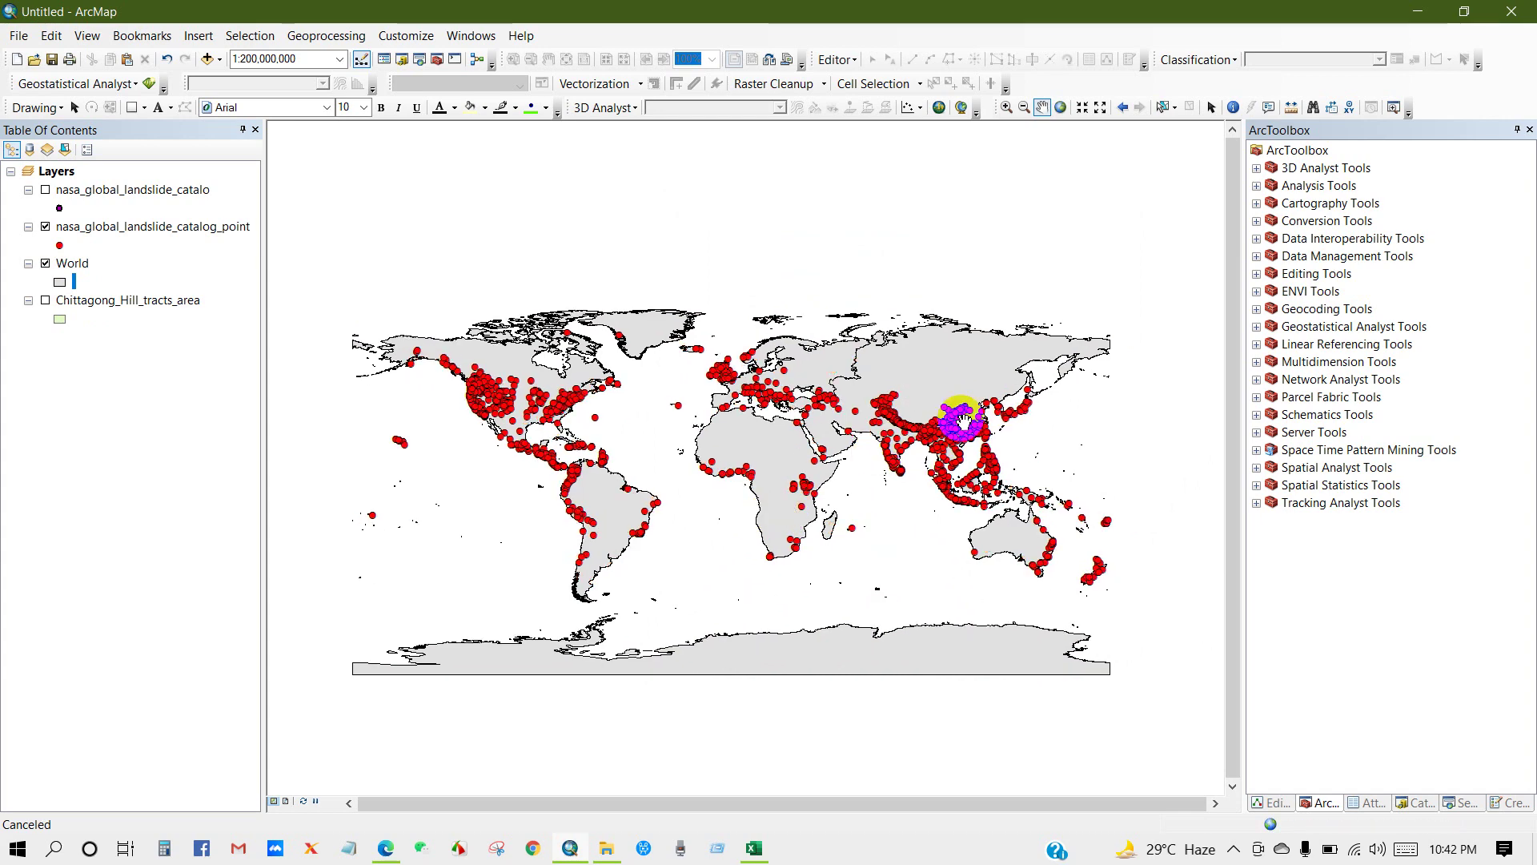
left_click(900, 454)
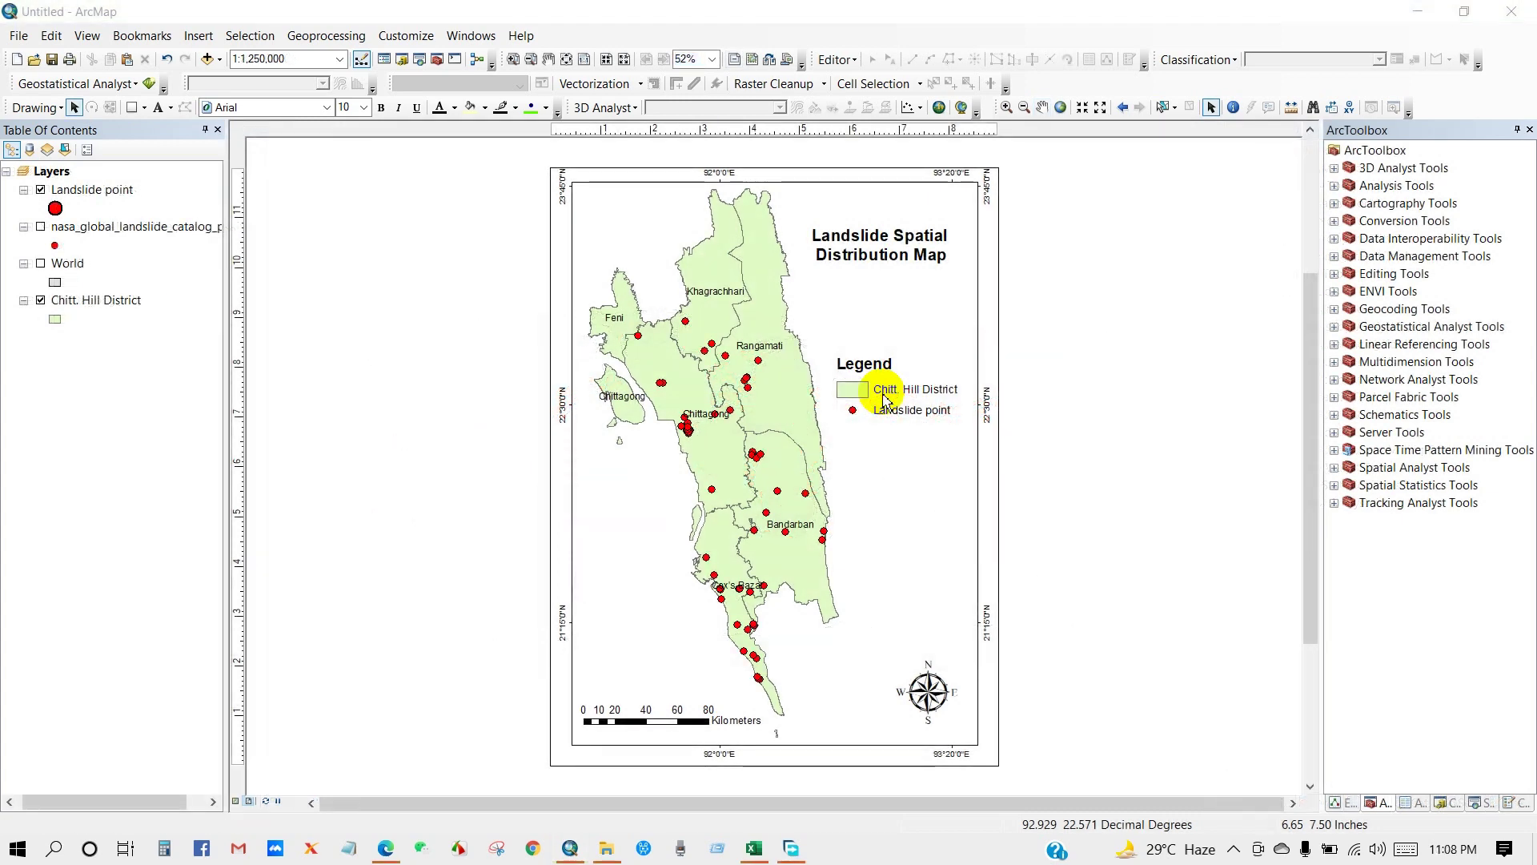
left_click(649, 717)
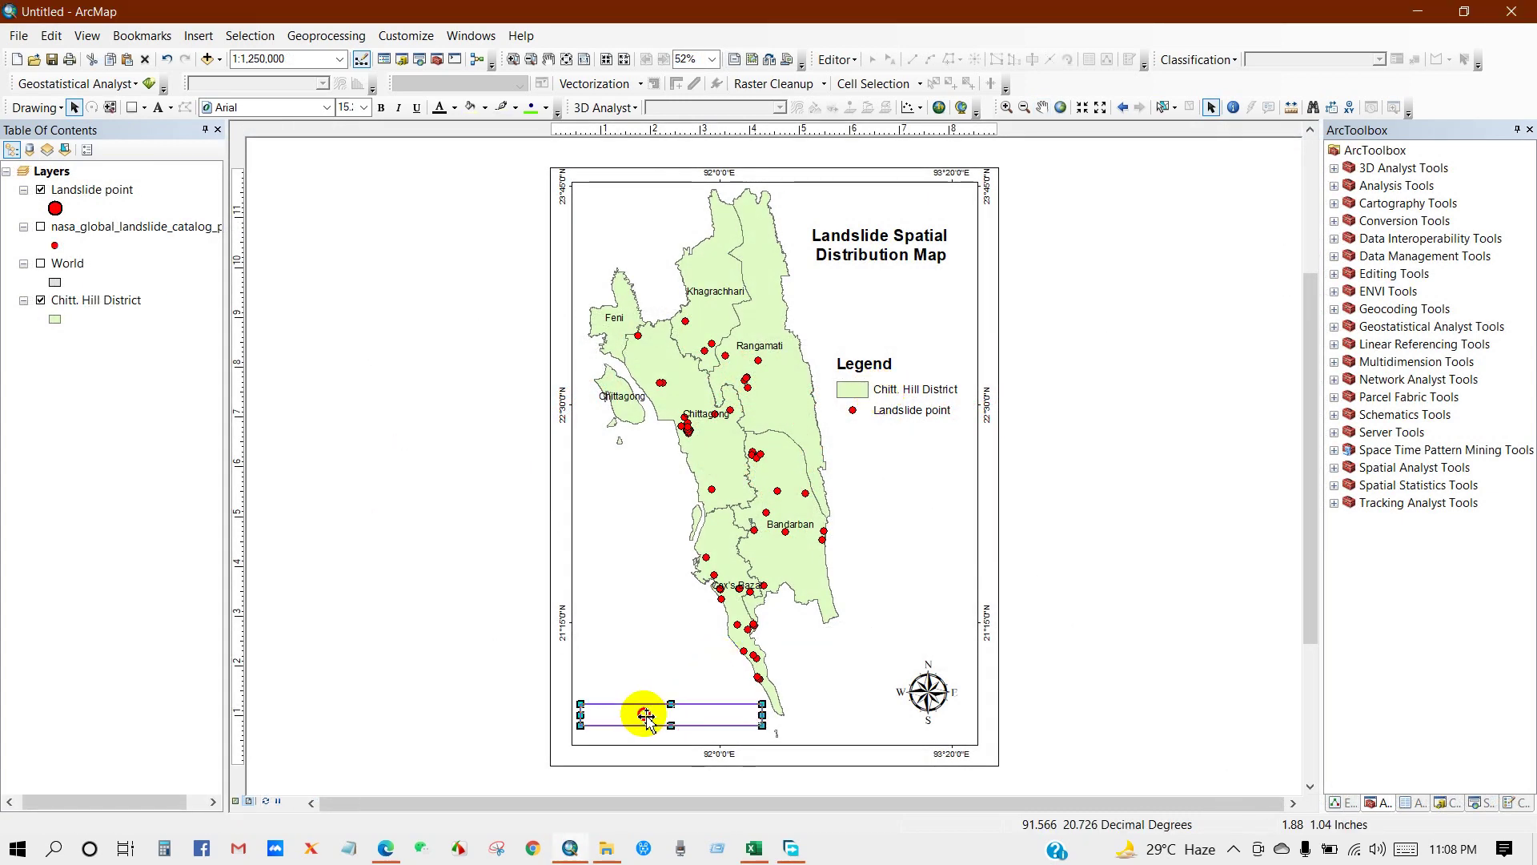
left_click(1098, 672)
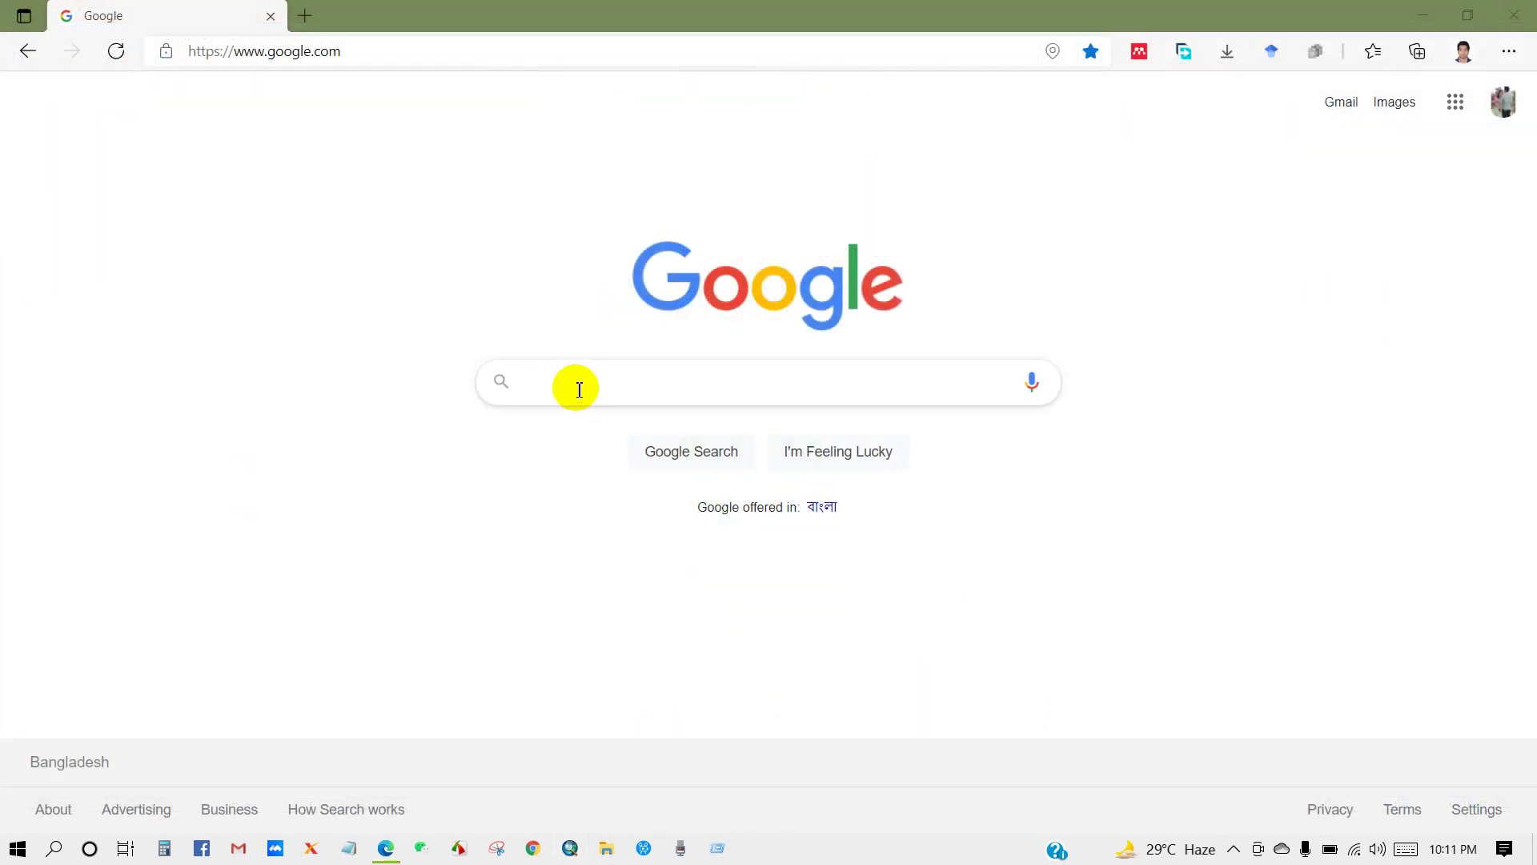
Search Google for 'nasa landslide gov' and follow the landslides.nasa.gov result
left_click(578, 388)
type("nasa ")
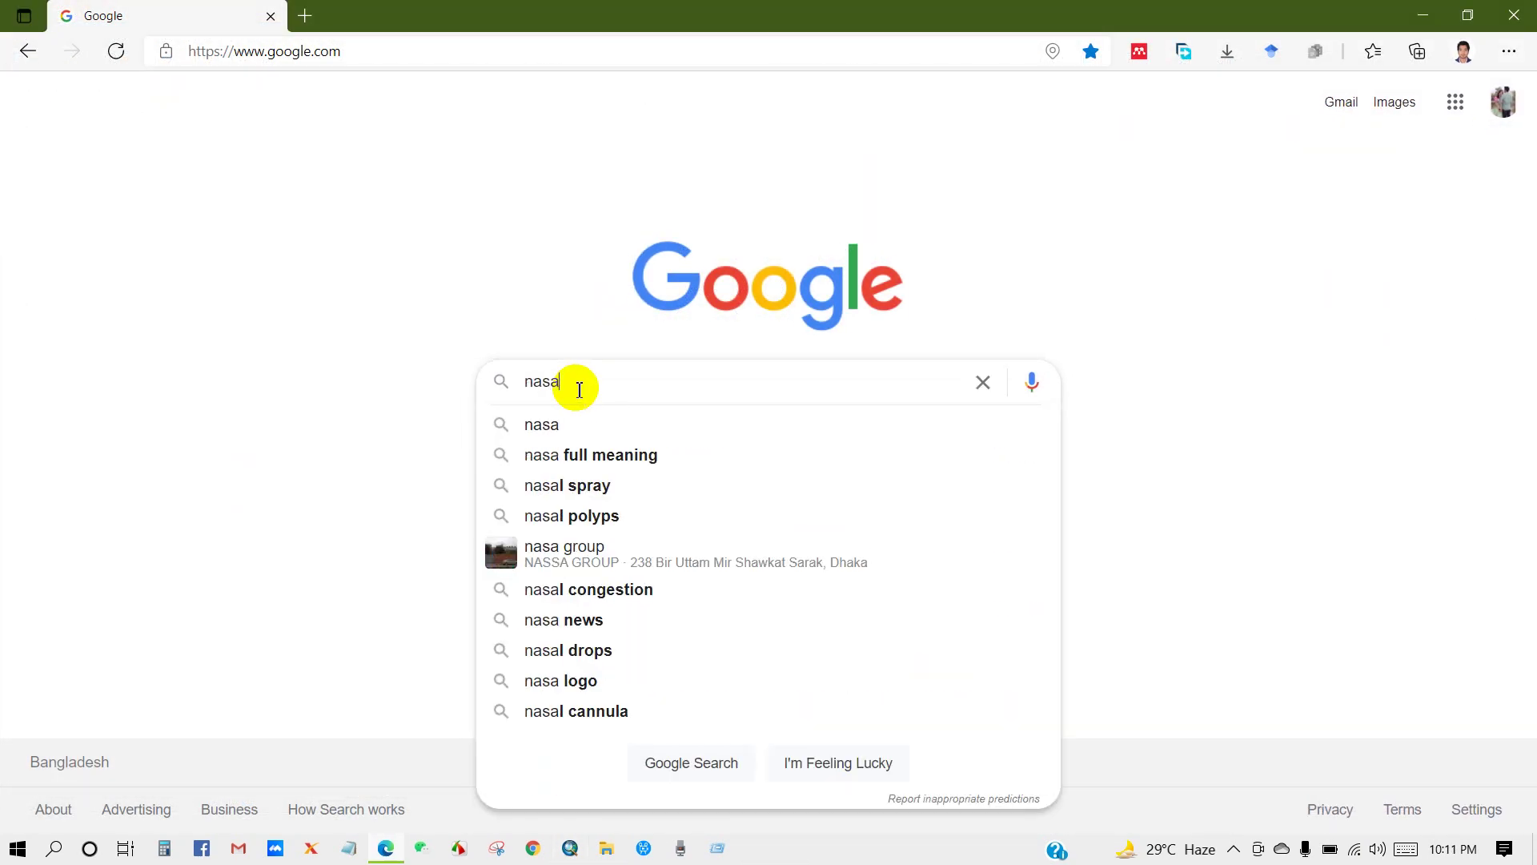
type("landsl")
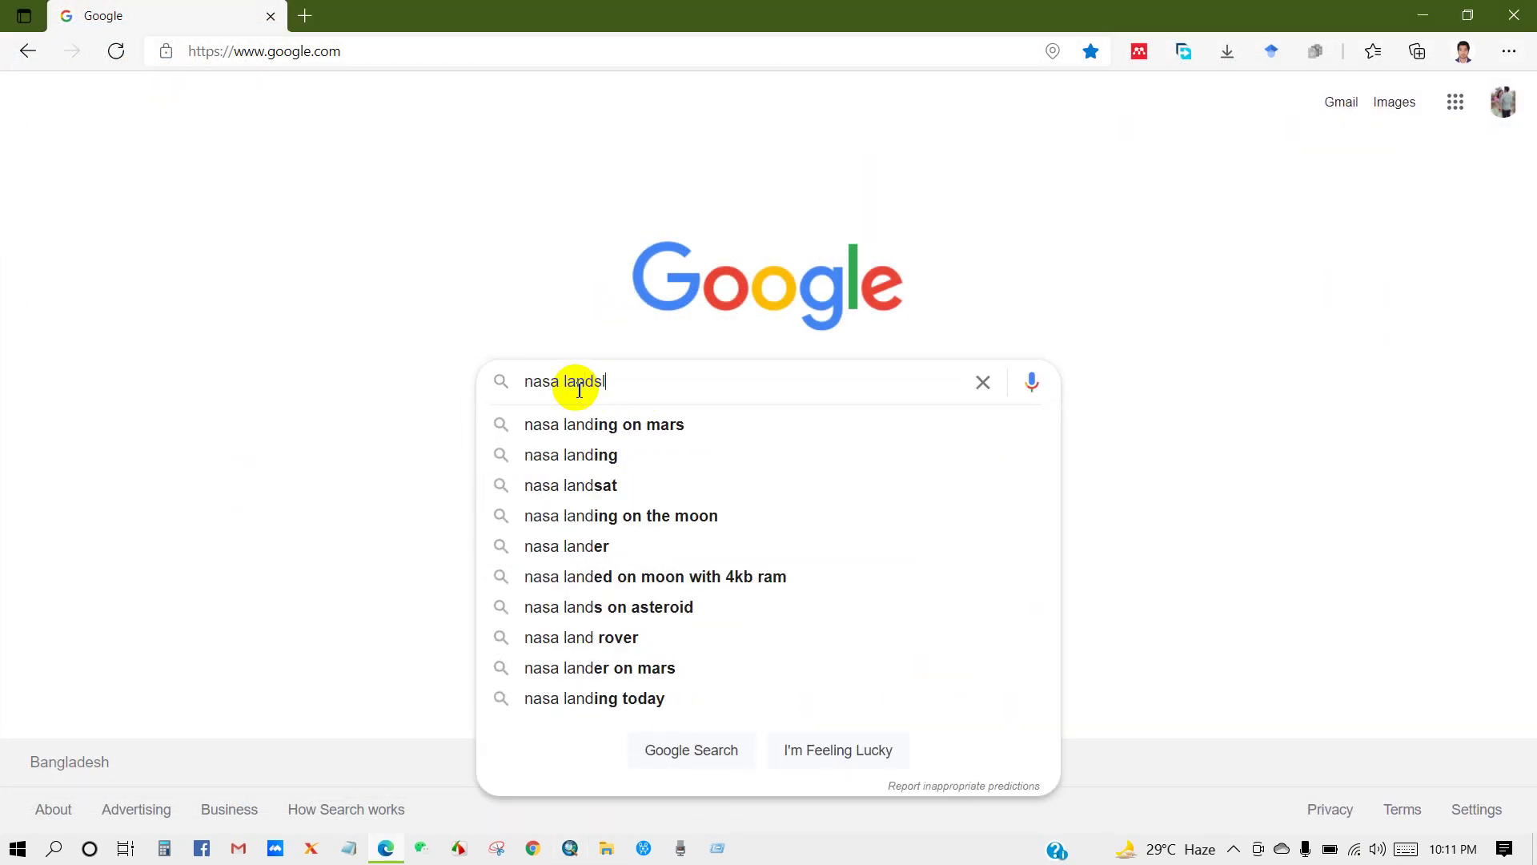
type("ide g")
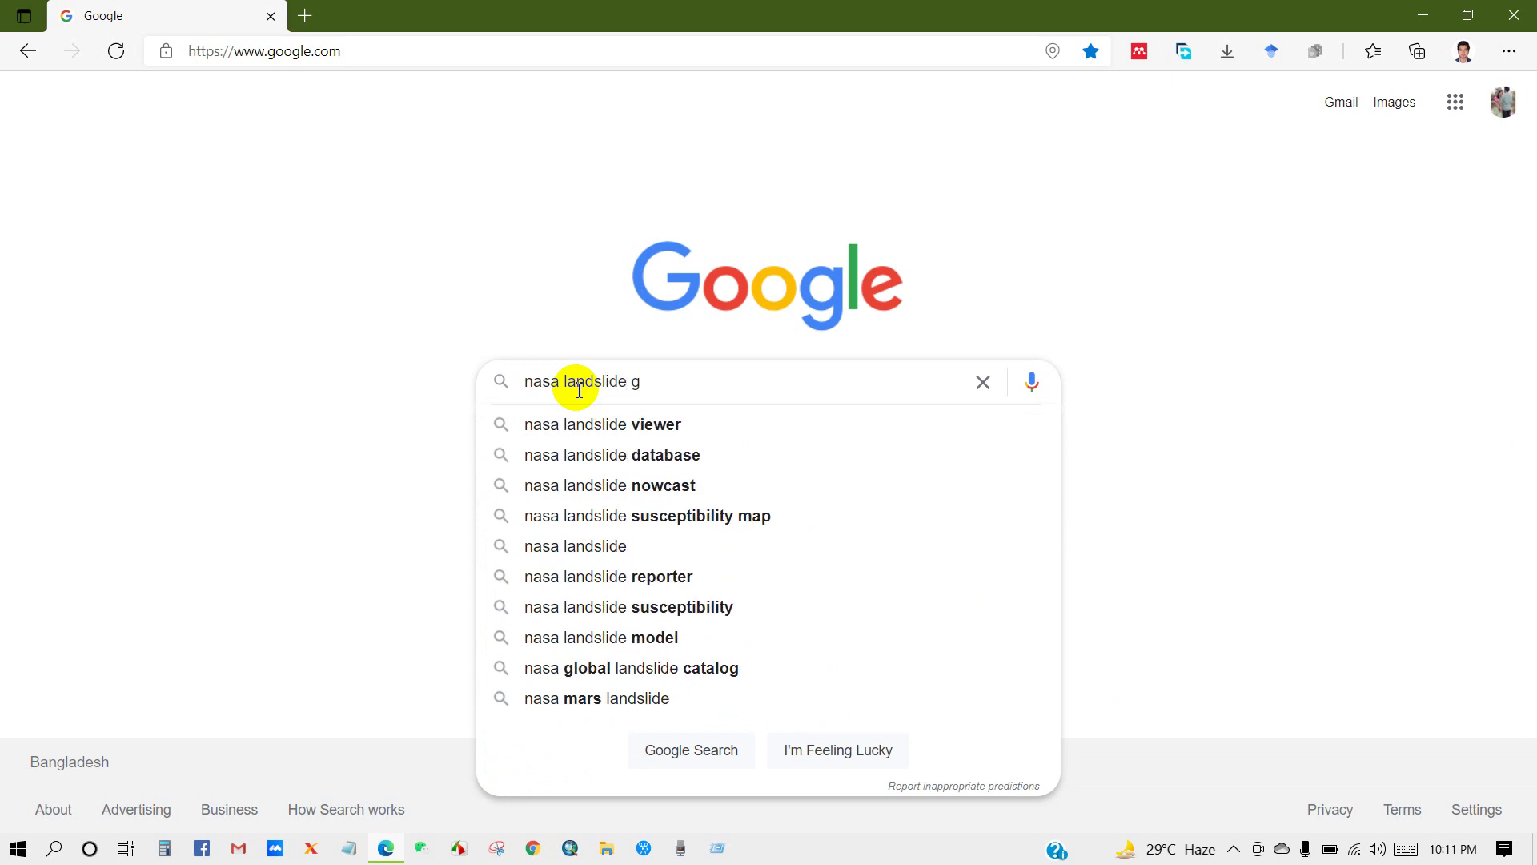
type("ov")
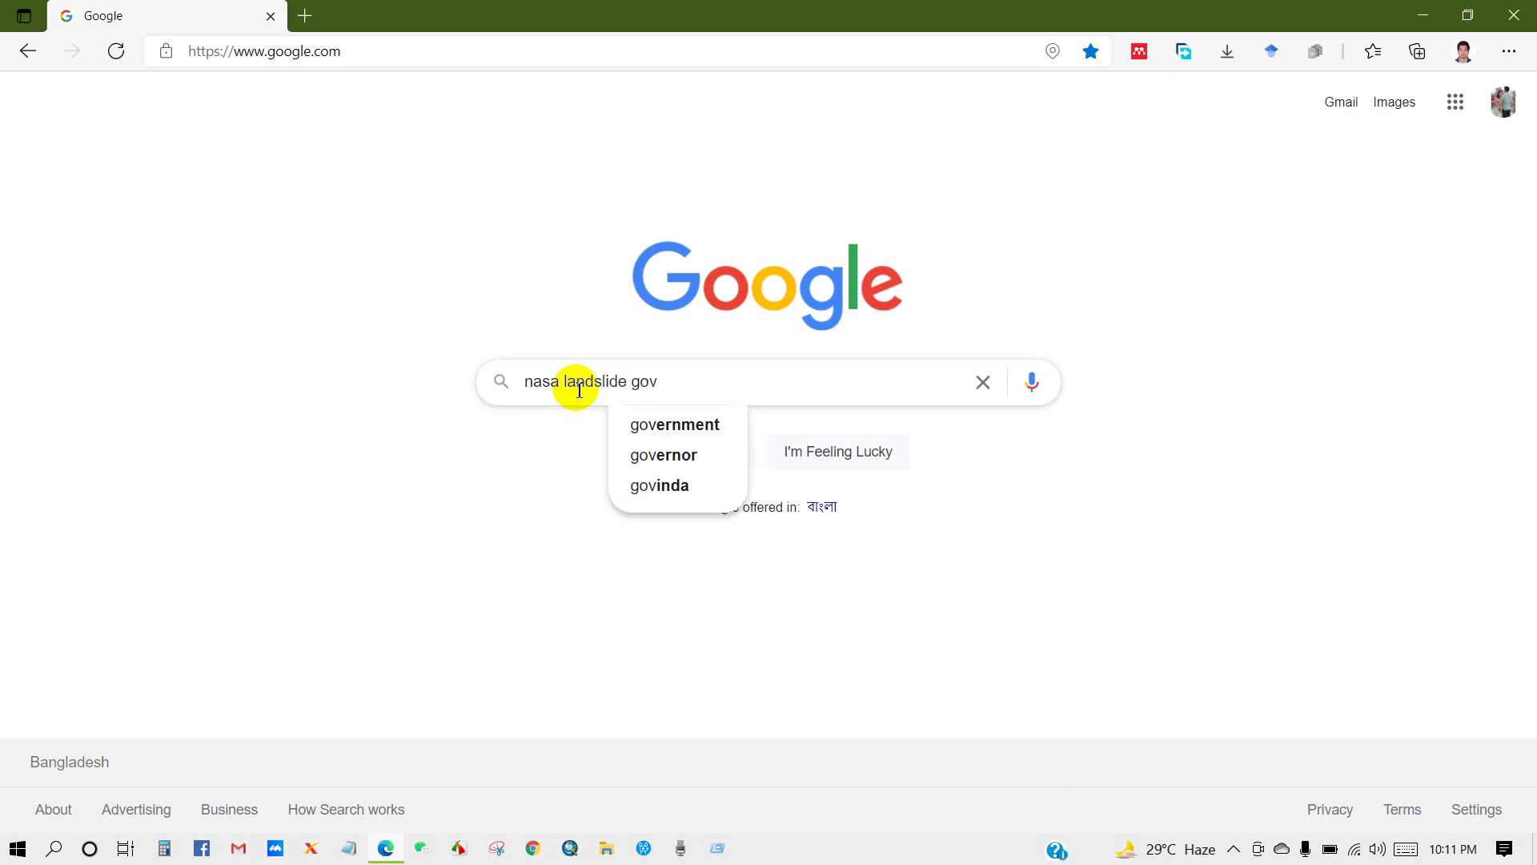
key("Return")
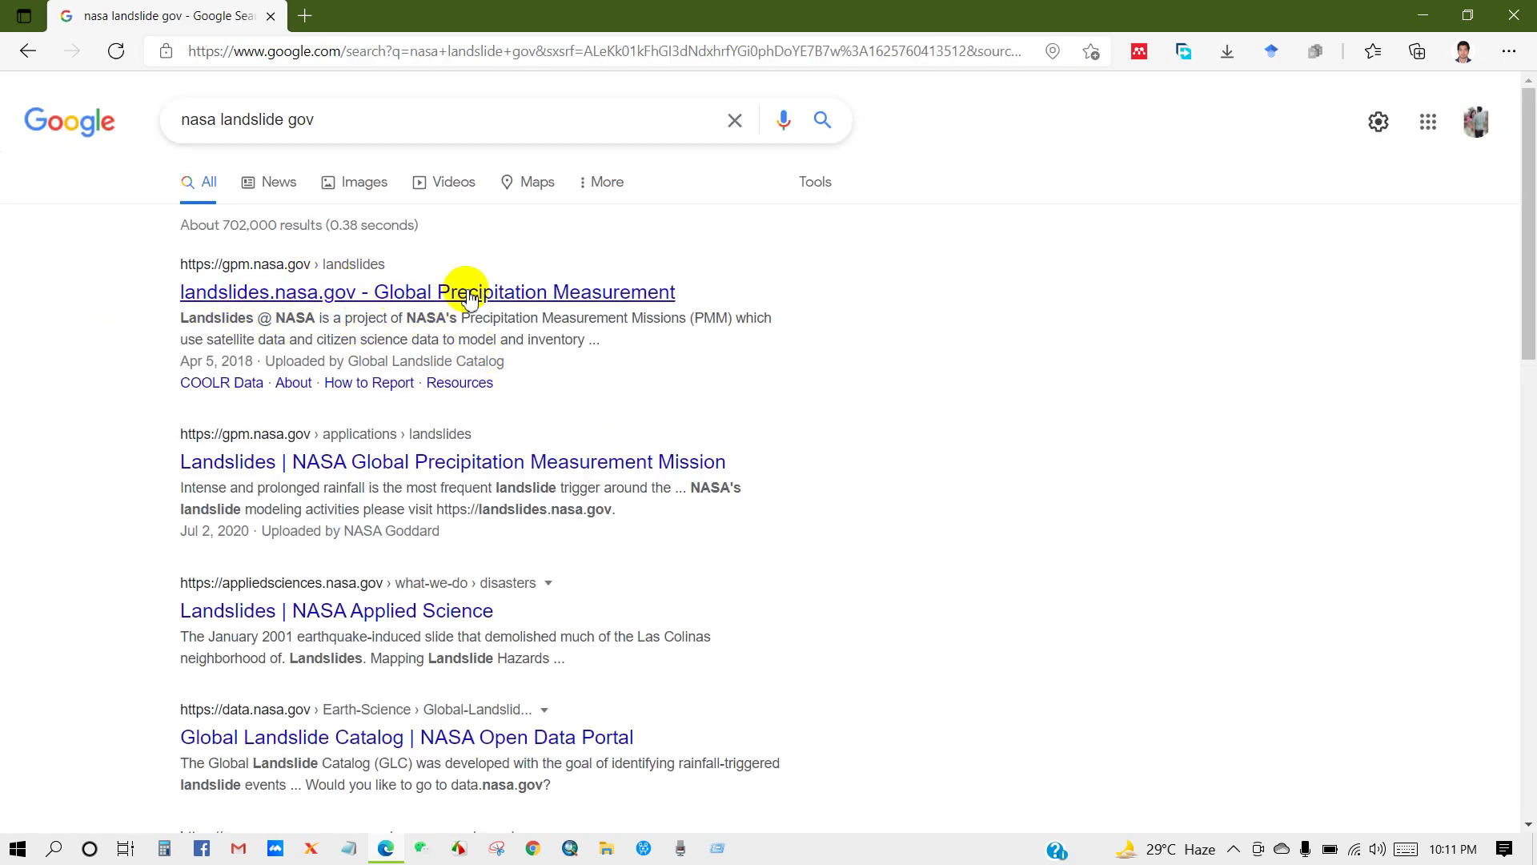
left_click(420, 301)
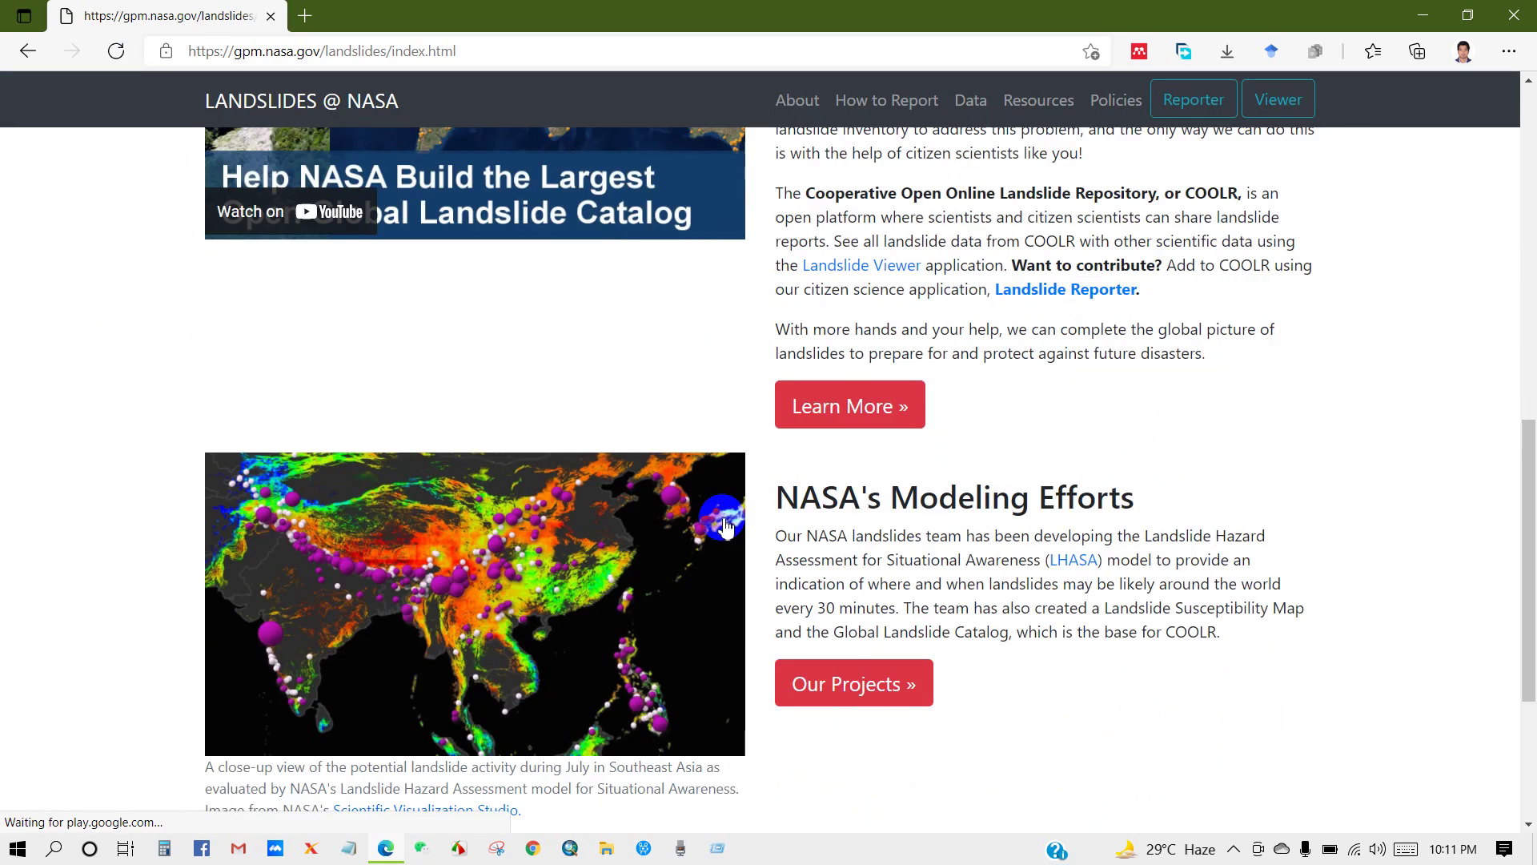
Go to the COOLR Data page and follow the landslides.nasa.gov/viewer link
scroll(725, 561, "up", 6)
scroll(724, 565, "up", 8)
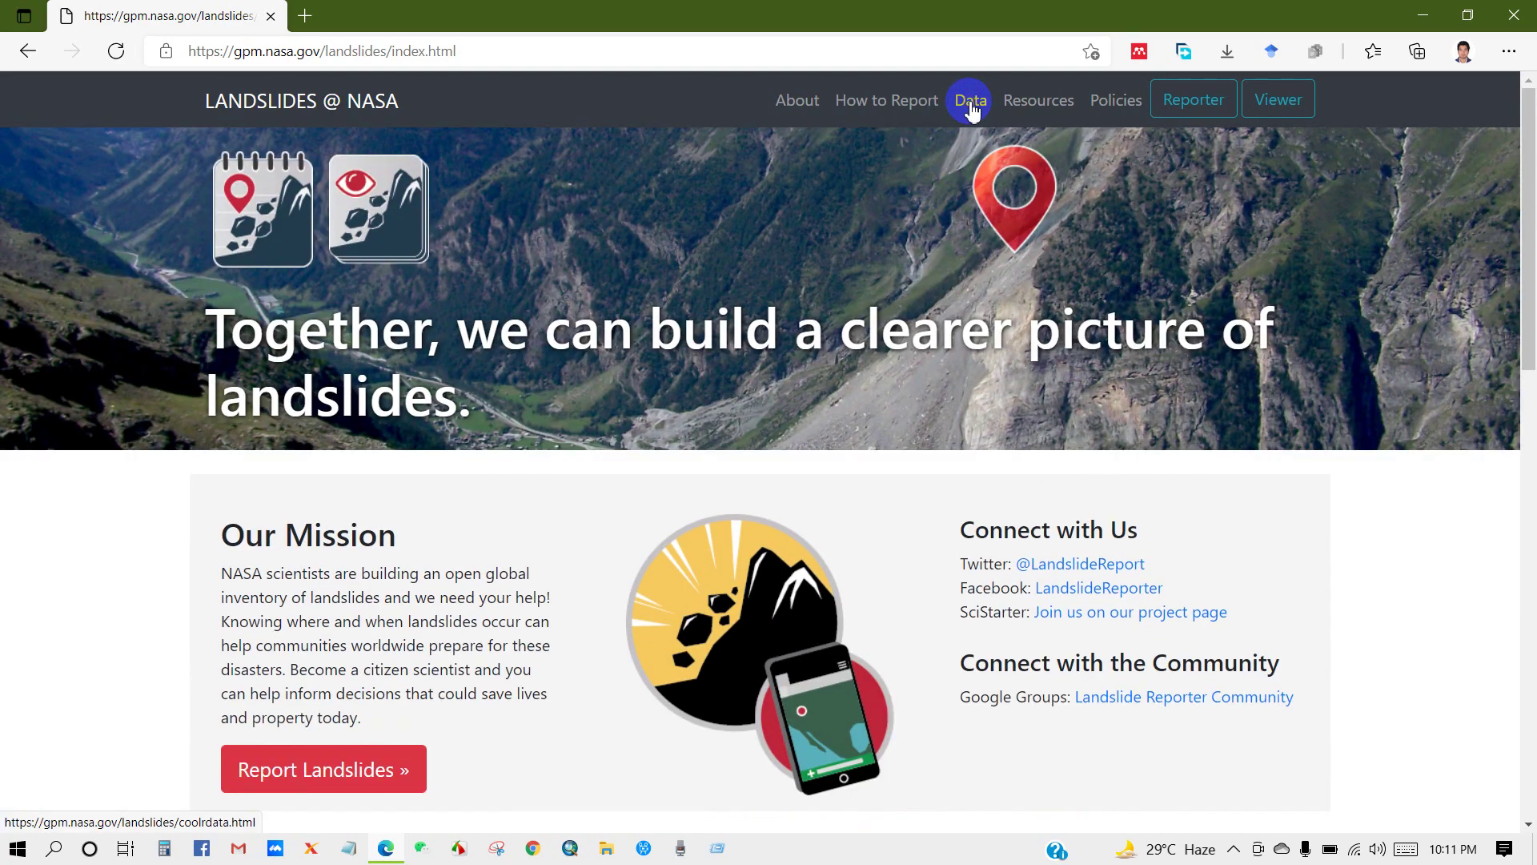
left_click(971, 100)
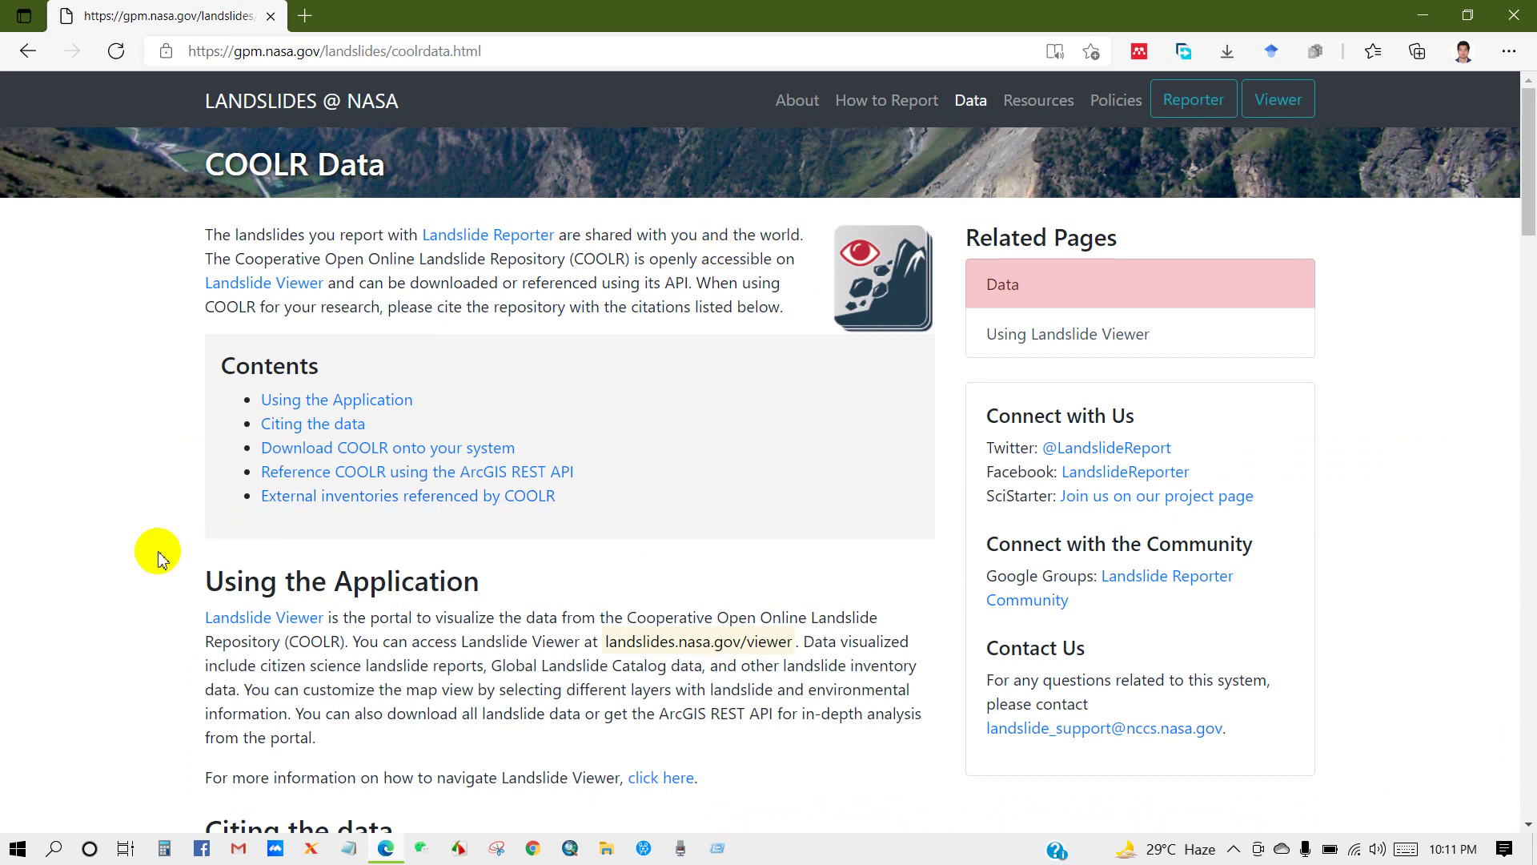
scroll(145, 552, "down", 2)
scroll(145, 553, "up", 2)
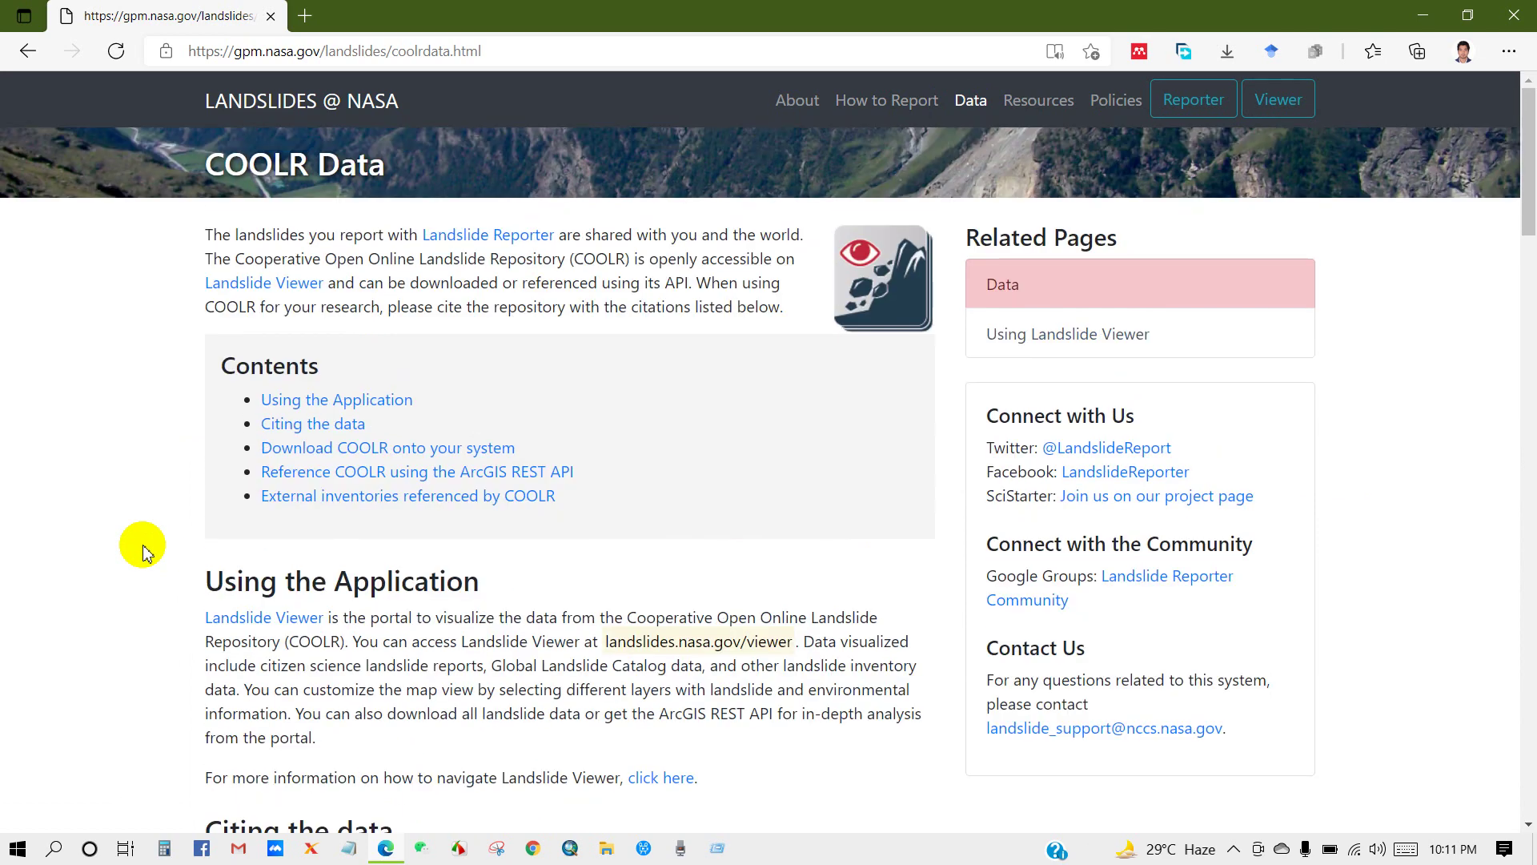
scroll(145, 552, "down", 4)
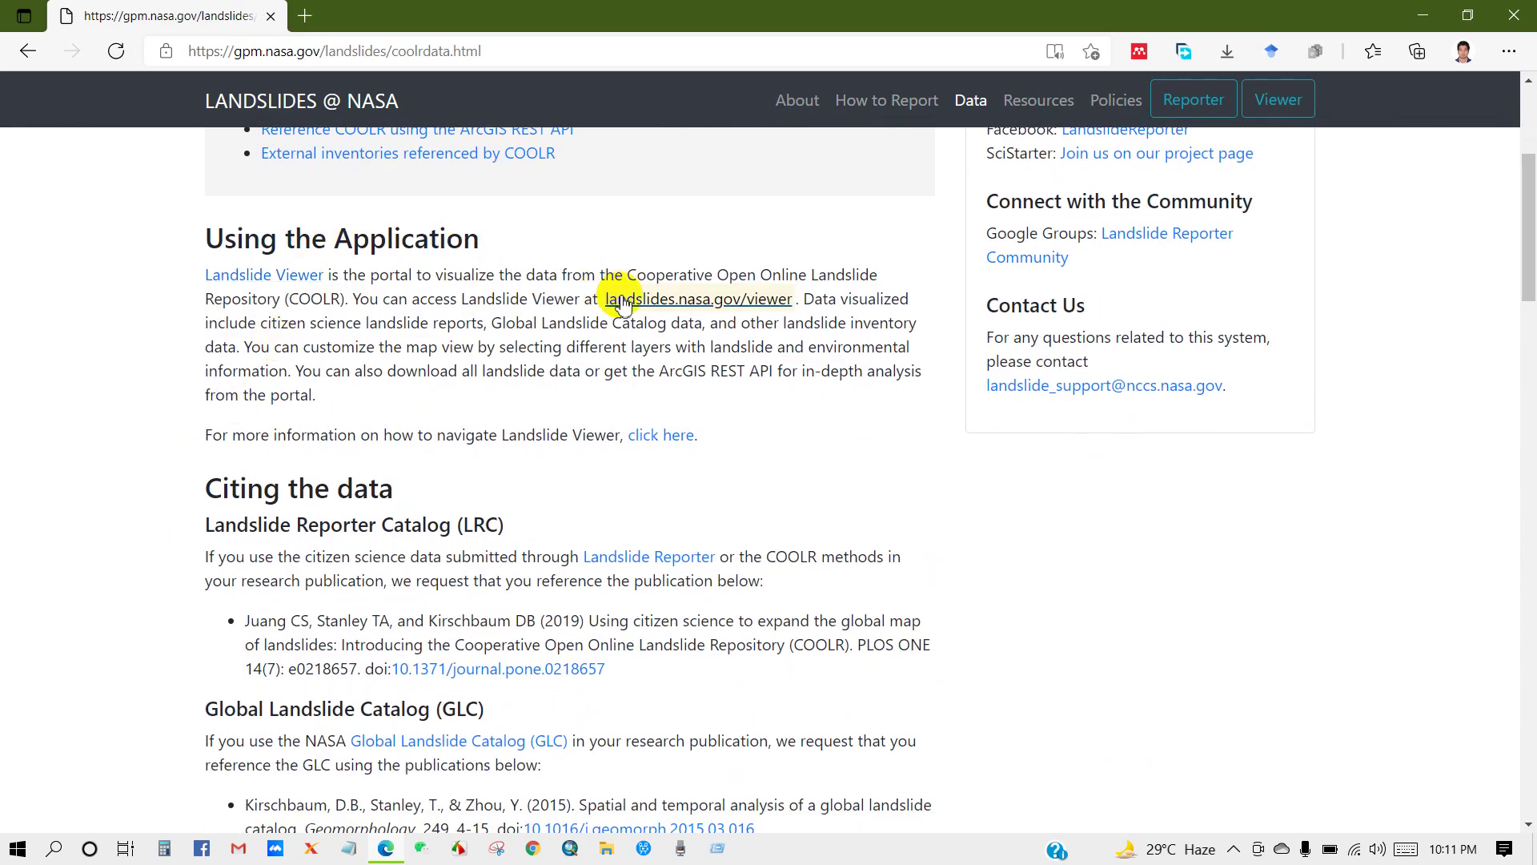
left_click(691, 306)
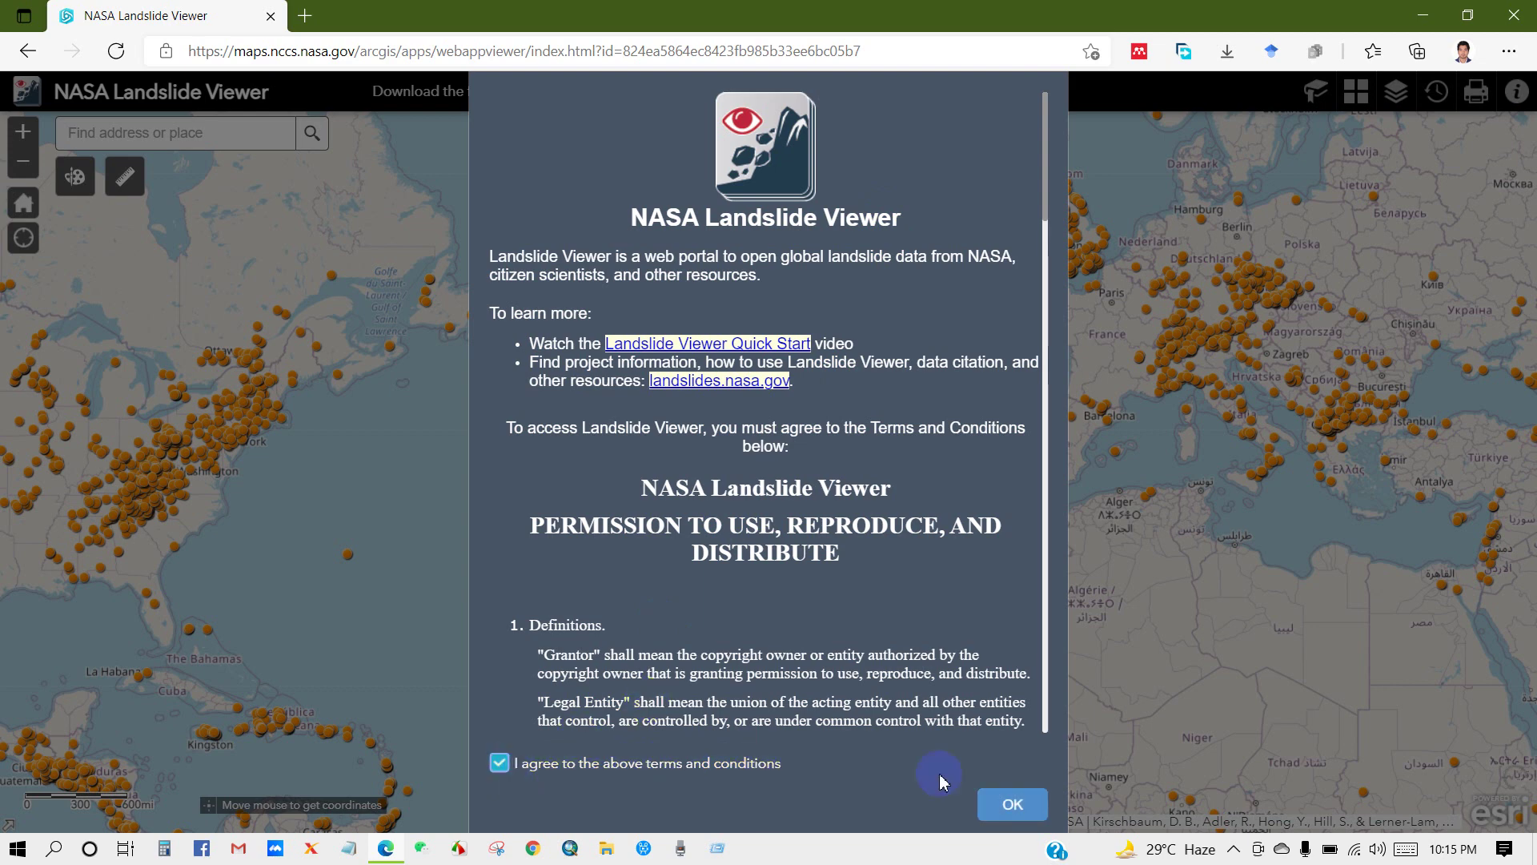
Accept the Landslide Viewer terms, pan the map, and go to 'Download the full Landslide Catalog'
left_click(1027, 810)
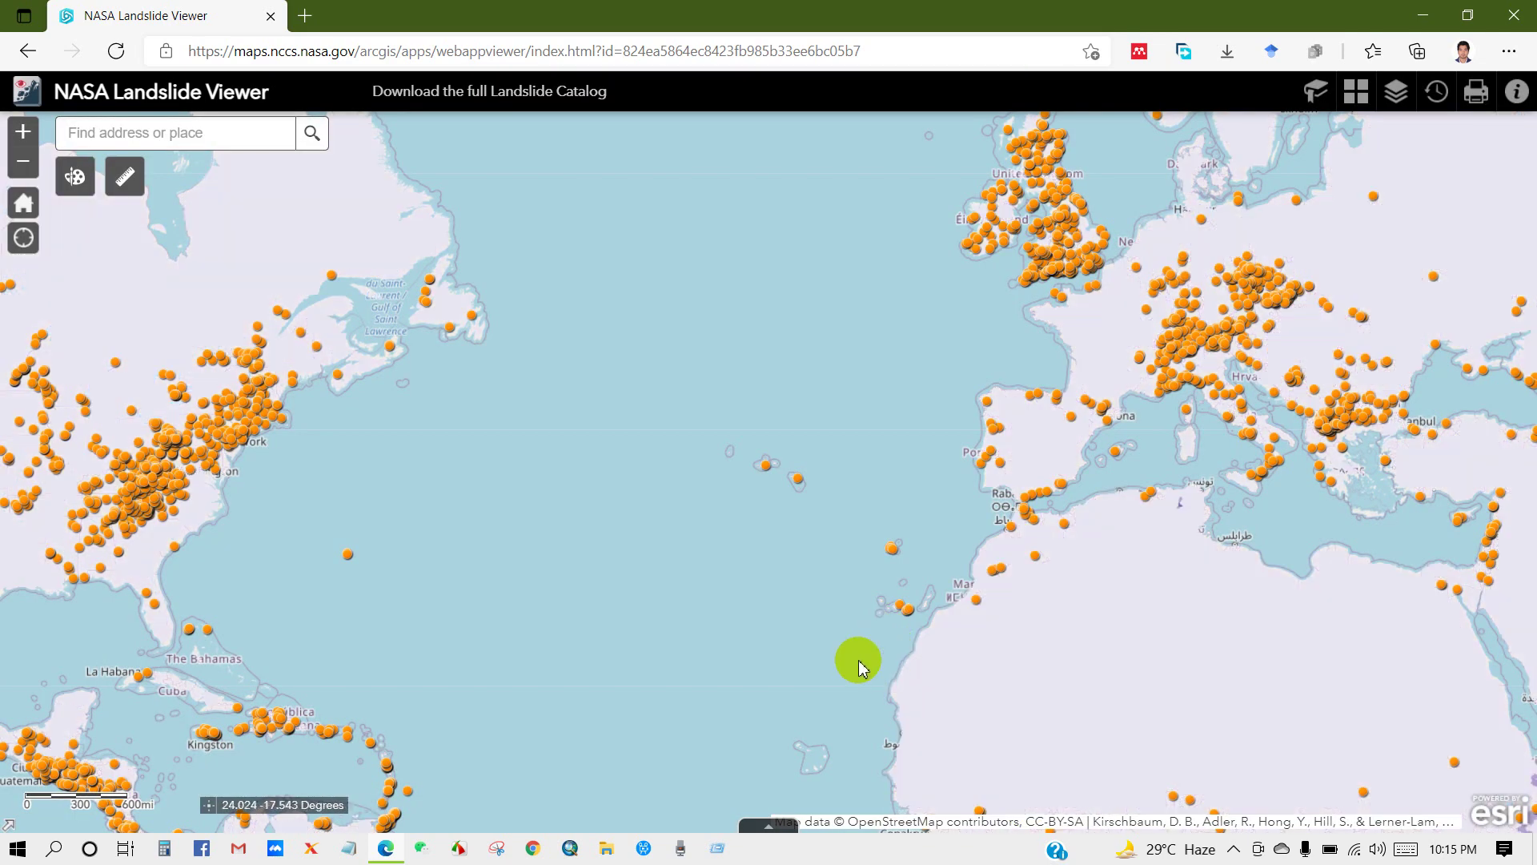
left_click_drag(803, 525, 914, 546)
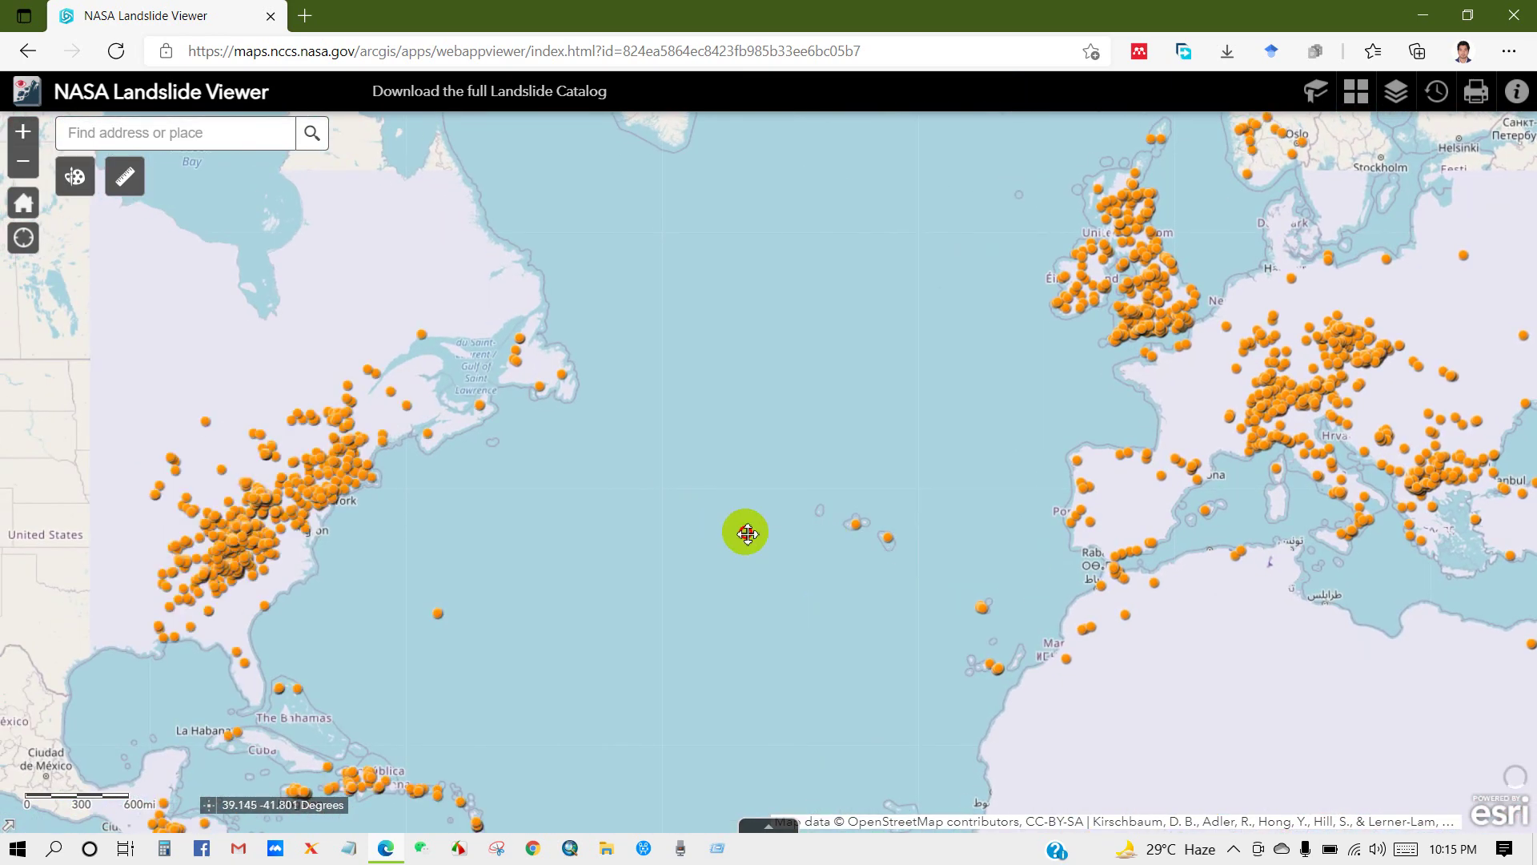
left_click_drag(745, 532, 793, 515)
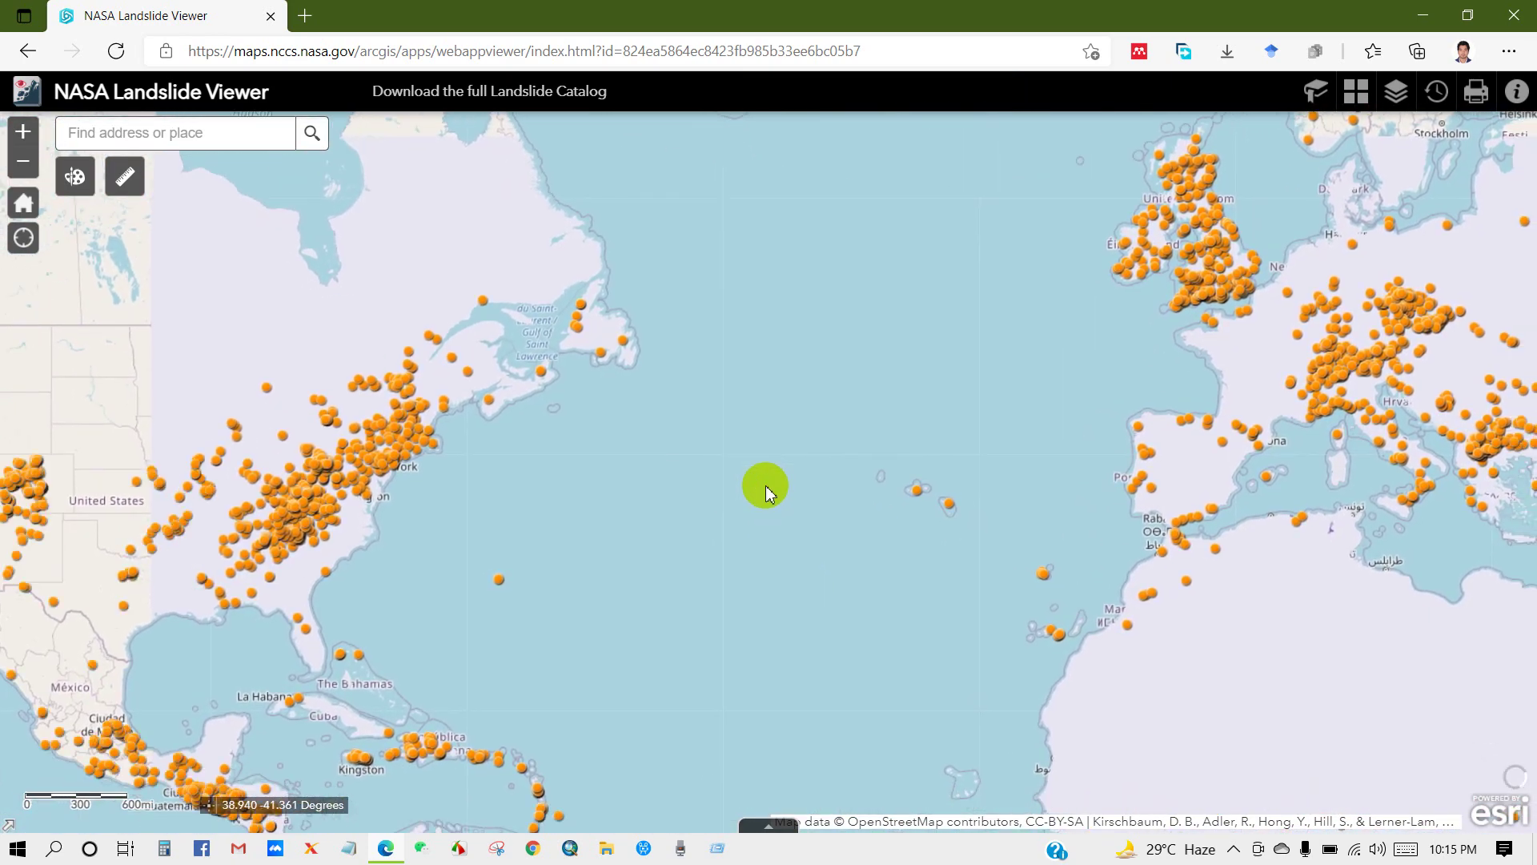
left_click(502, 96)
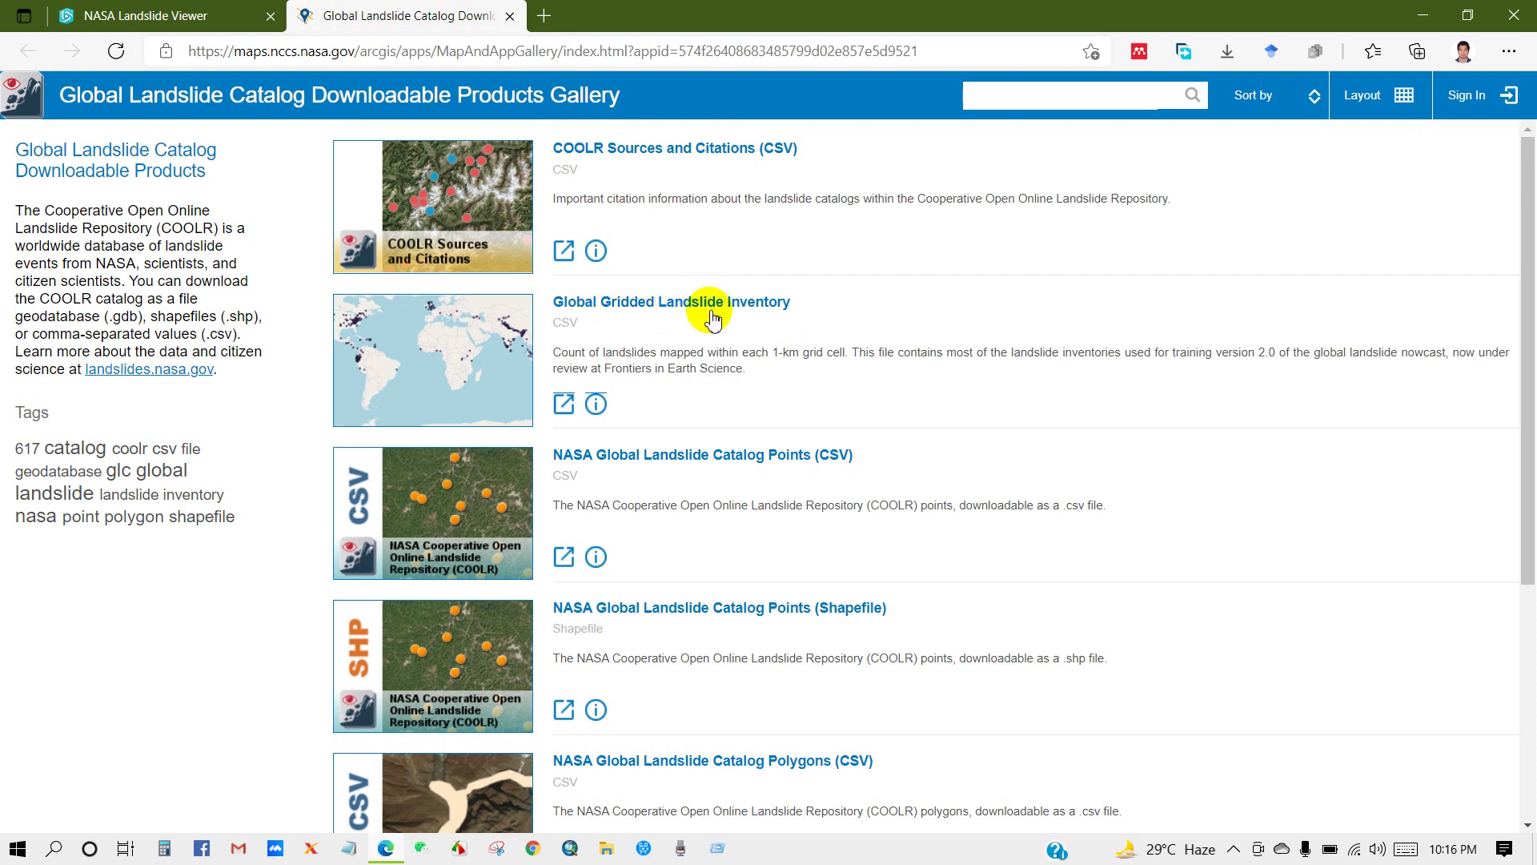
Bring up link options for the Points (Shapefile) entry to download it, scrolling to the Polygons (Shapefile) entry
scroll(775, 404, "down", 3)
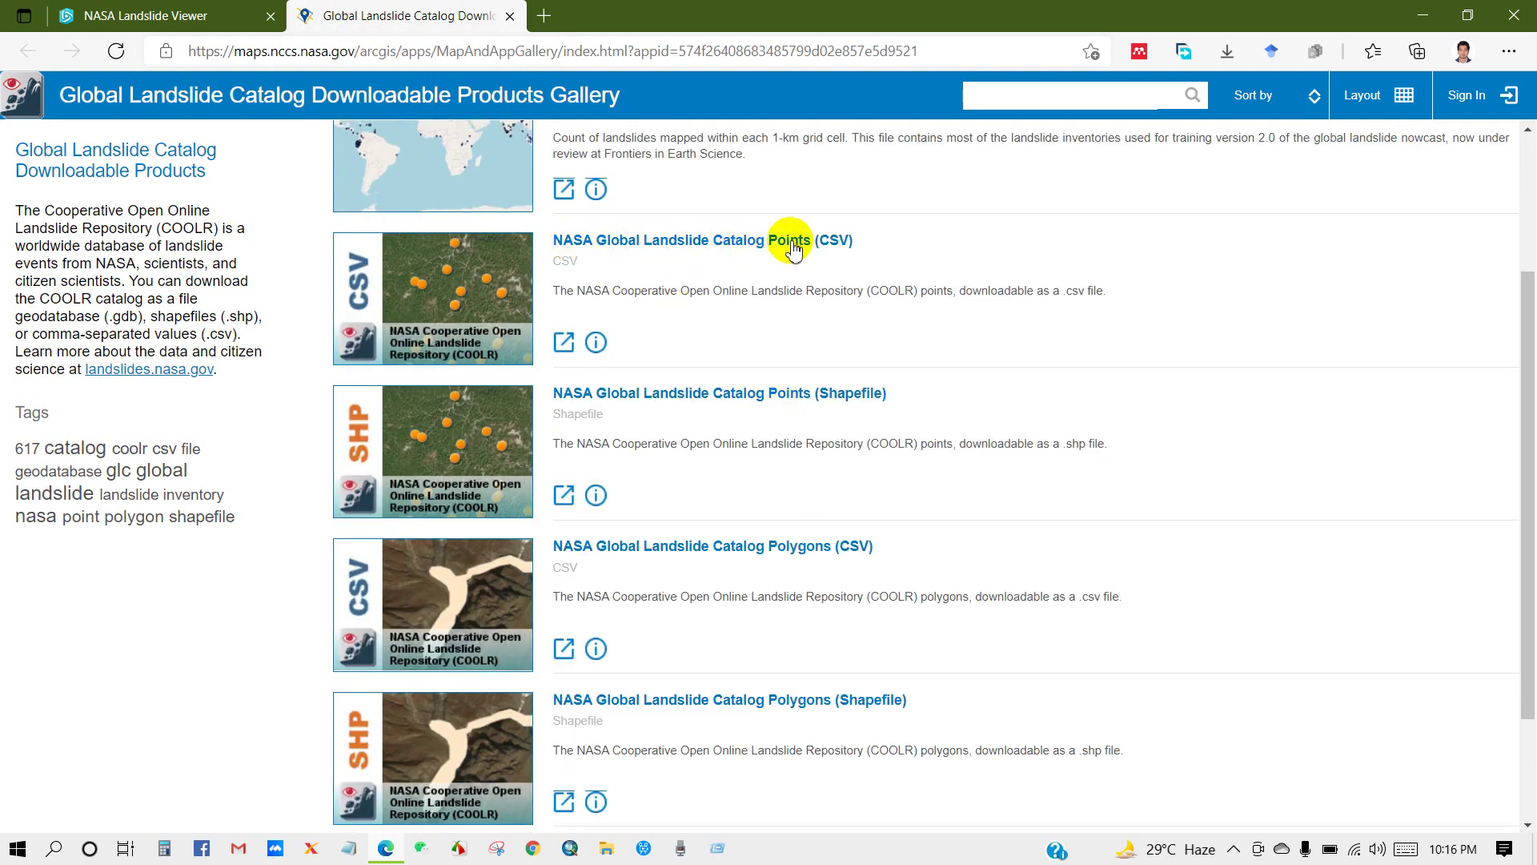
scroll(848, 244, "down", 1)
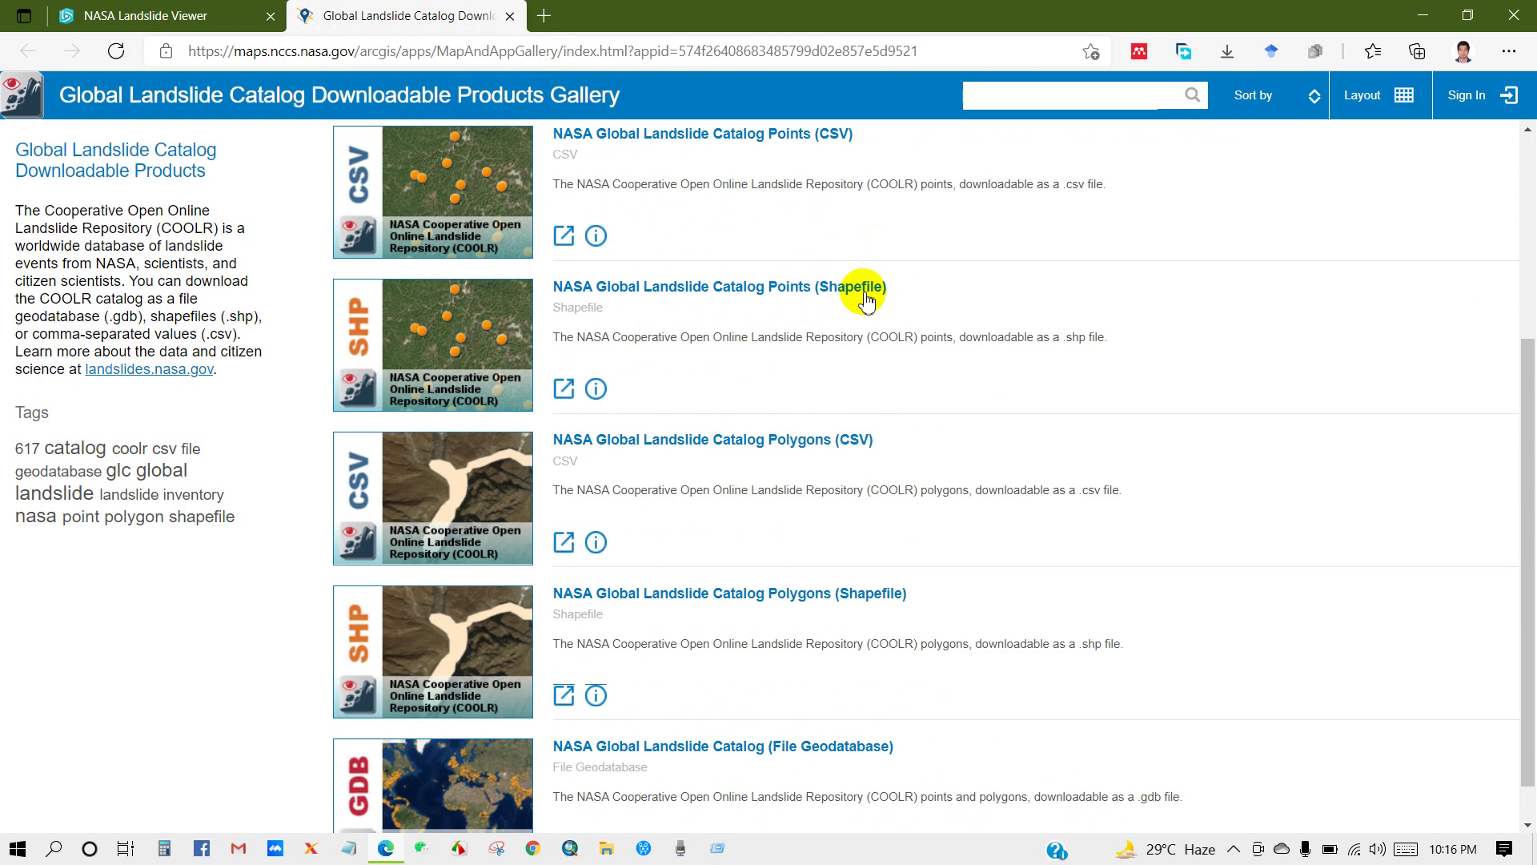
right_click(695, 290)
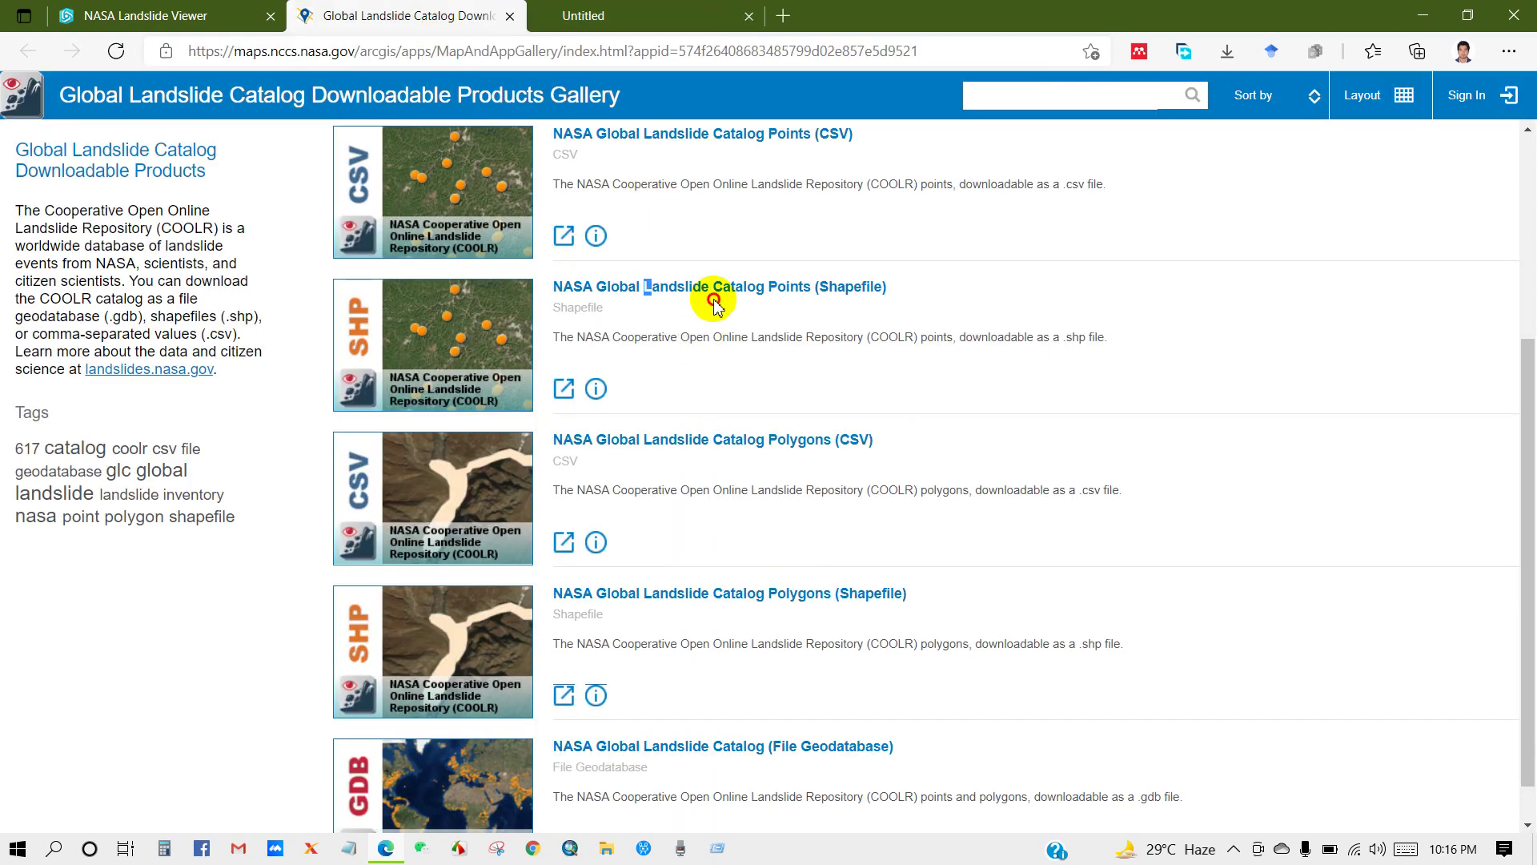
scroll(724, 412, "down", 1)
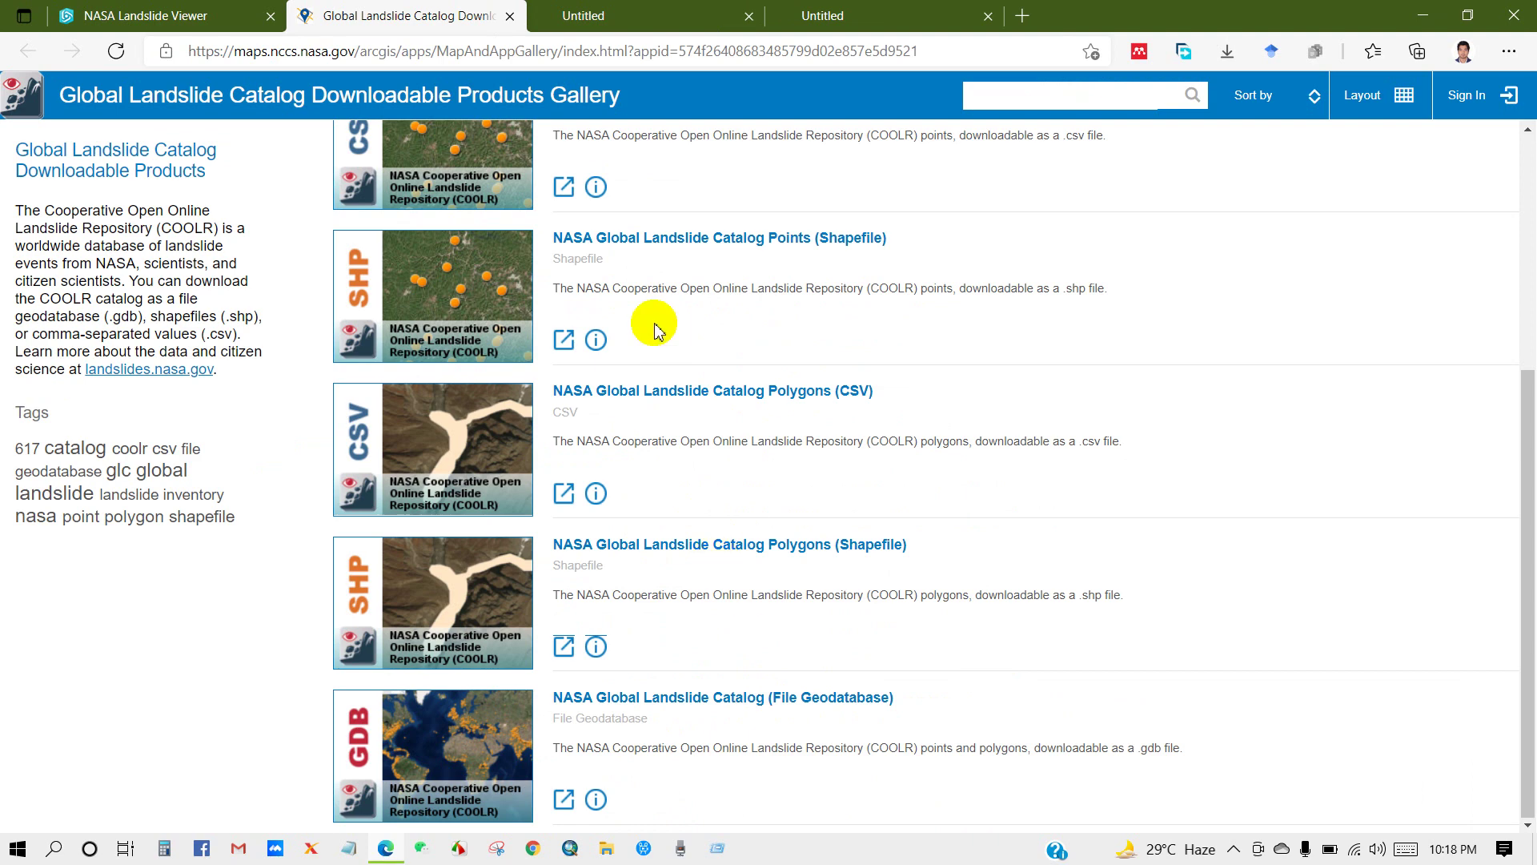
Open the Downloads folder and select the nasa_global_landslide_catalog point and poly archives
left_click(606, 850)
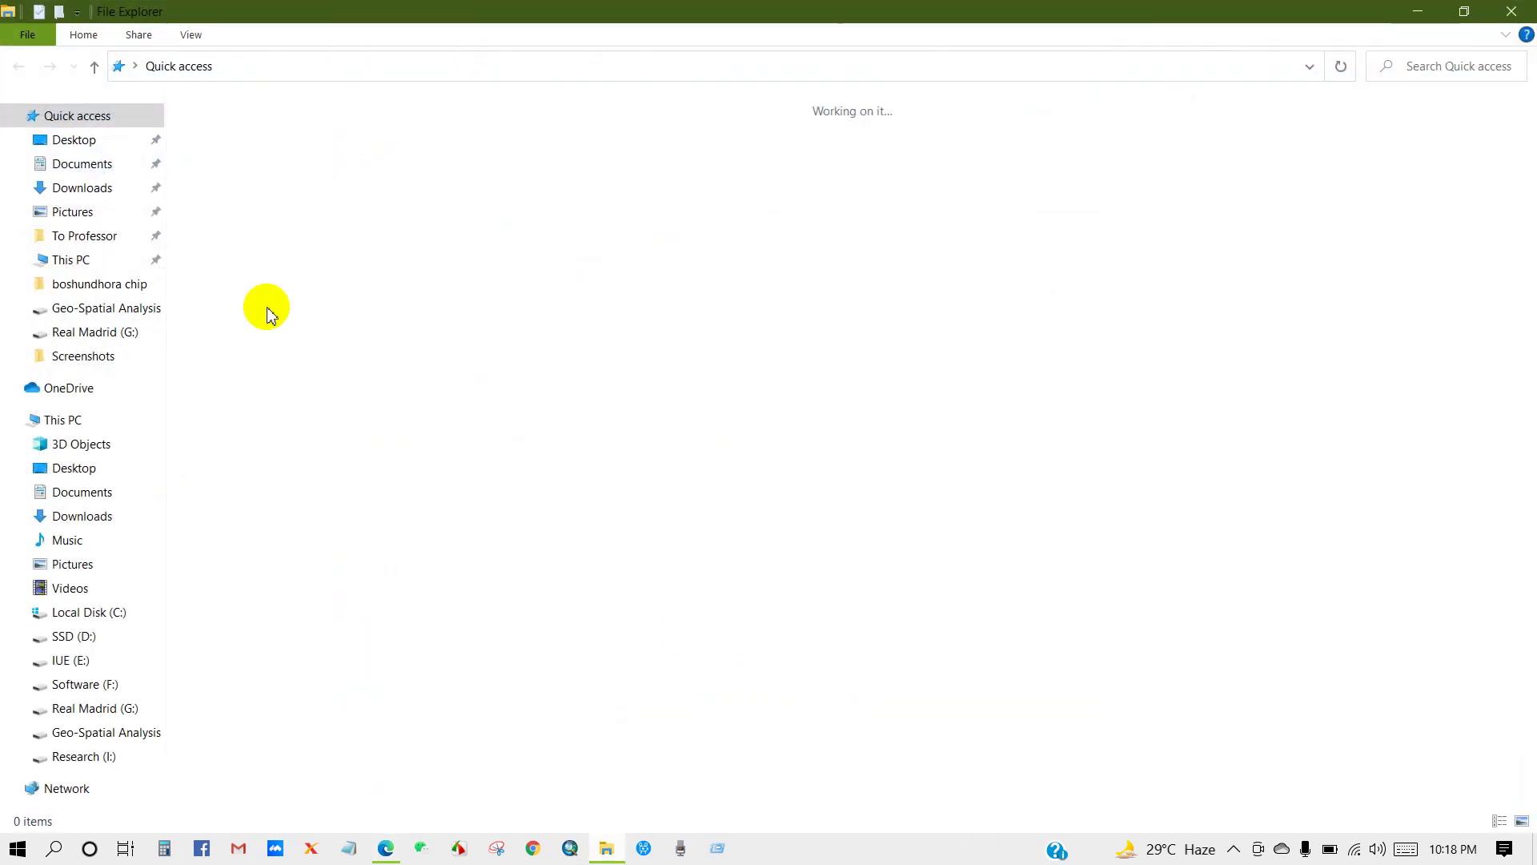
left_click(73, 191)
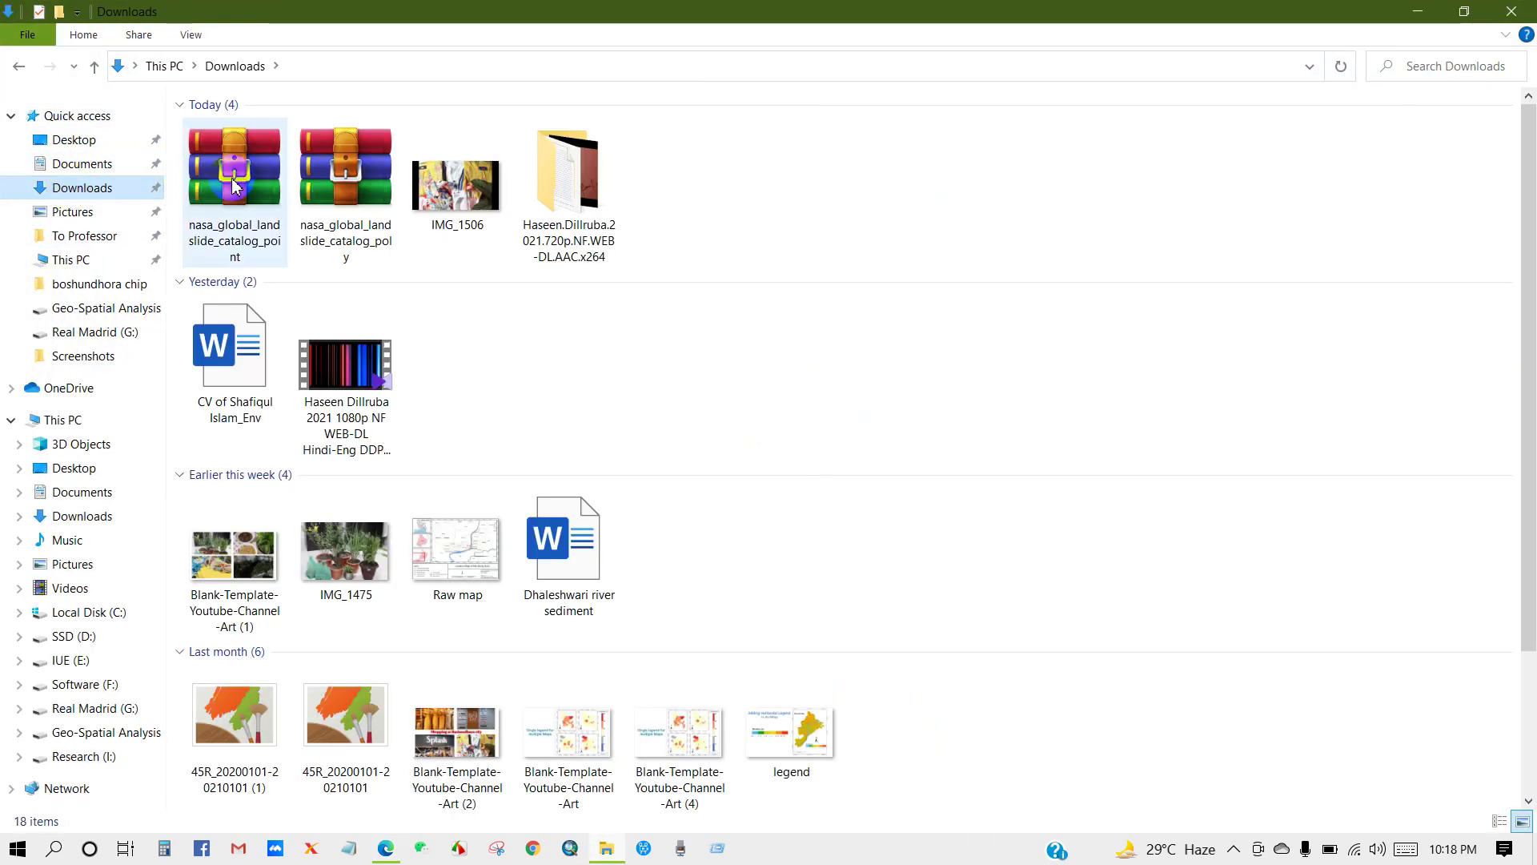
left_click(276, 191)
left_click(316, 197)
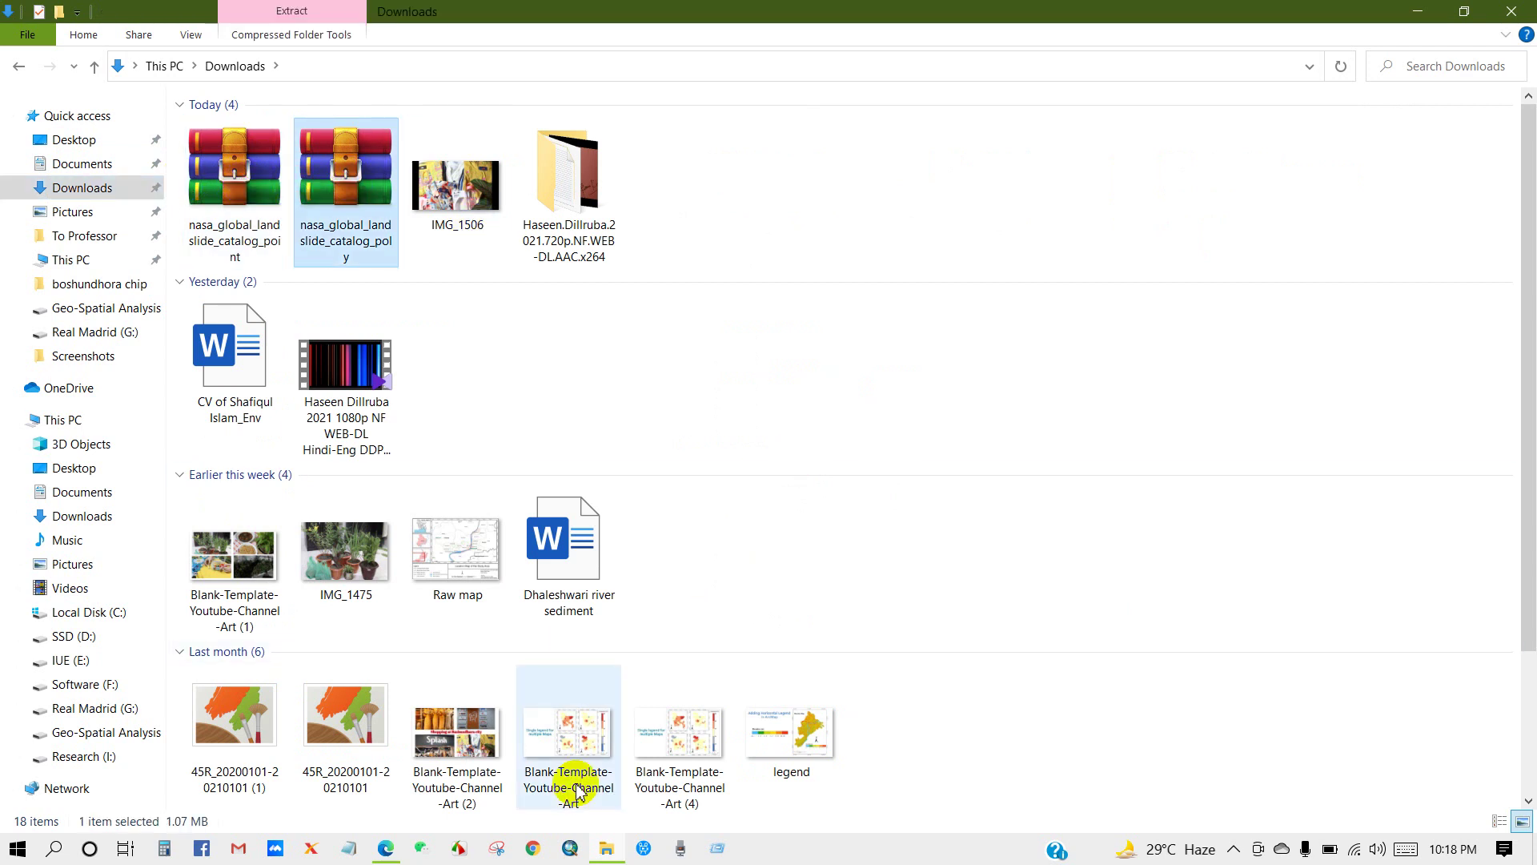
Launch ArcMap and dismiss its Getting Started dialog
left_click(569, 849)
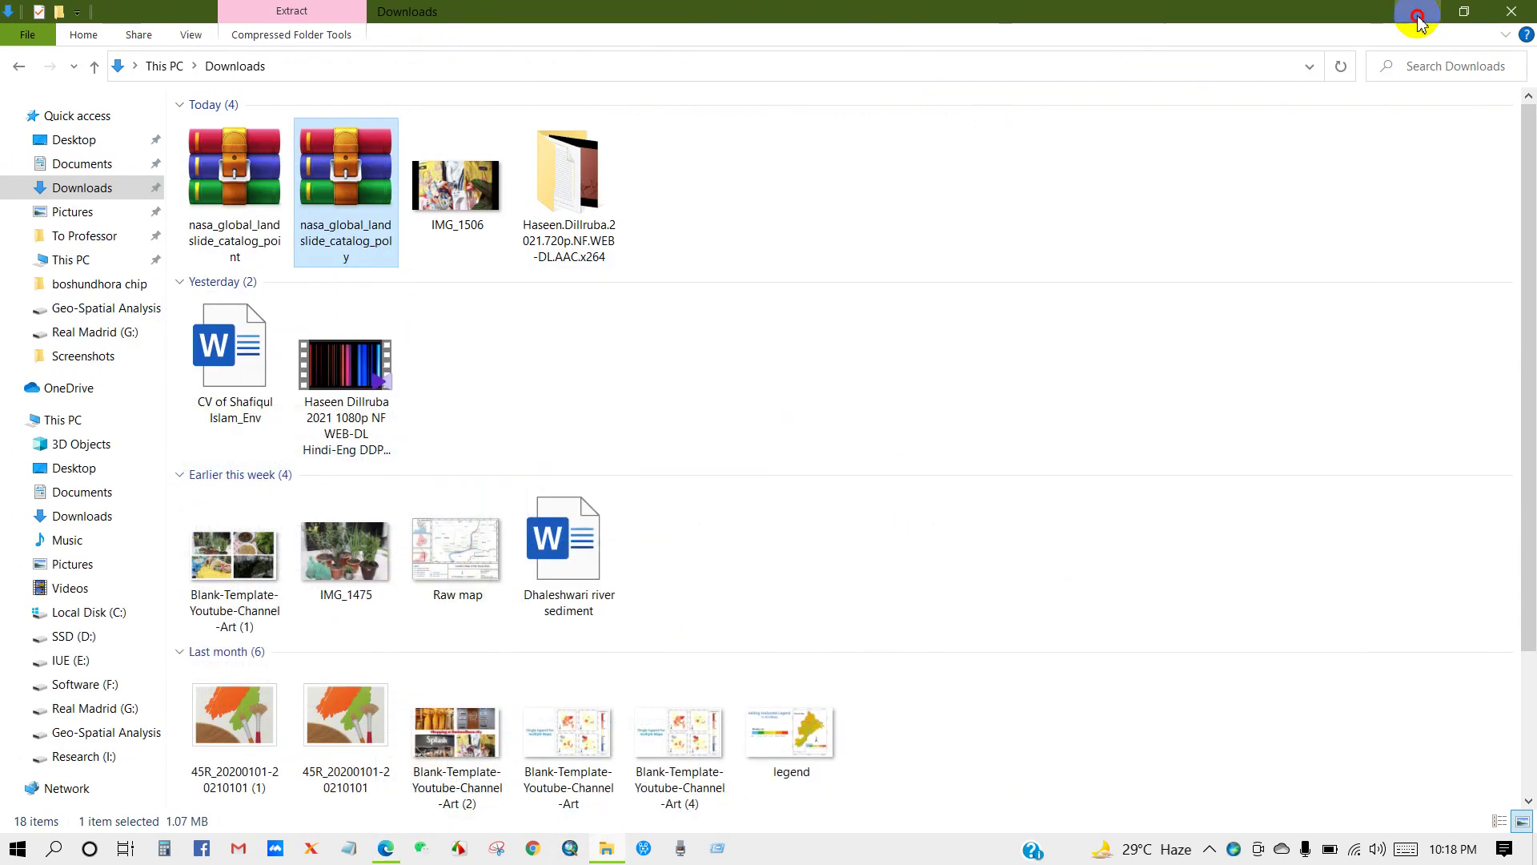
left_click(1417, 16)
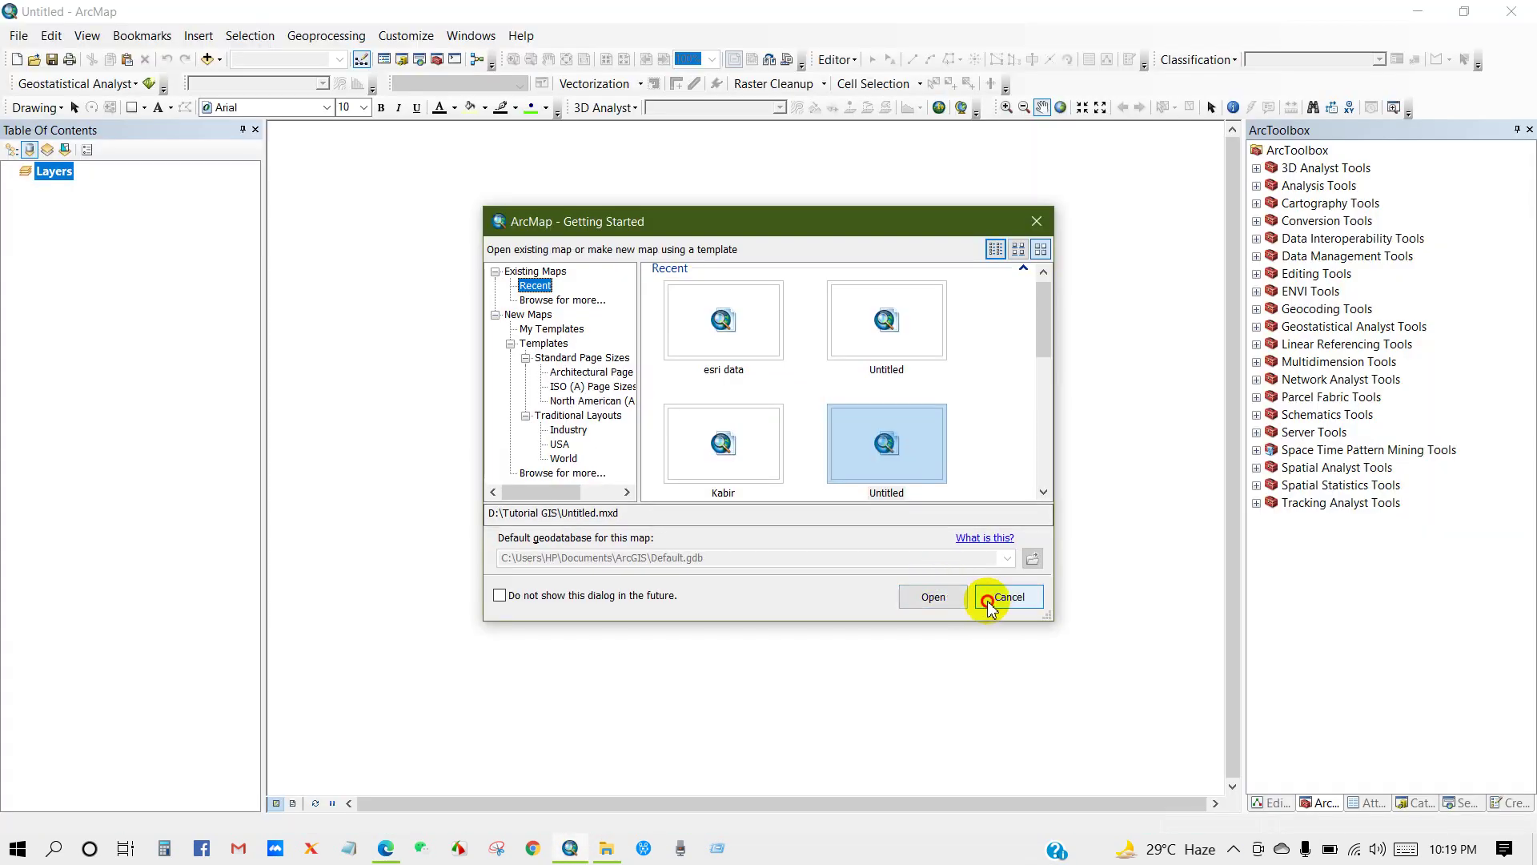
left_click(992, 597)
Cut both landslide archives from Downloads, then minimize Explorer and ArcMap
left_click(608, 849)
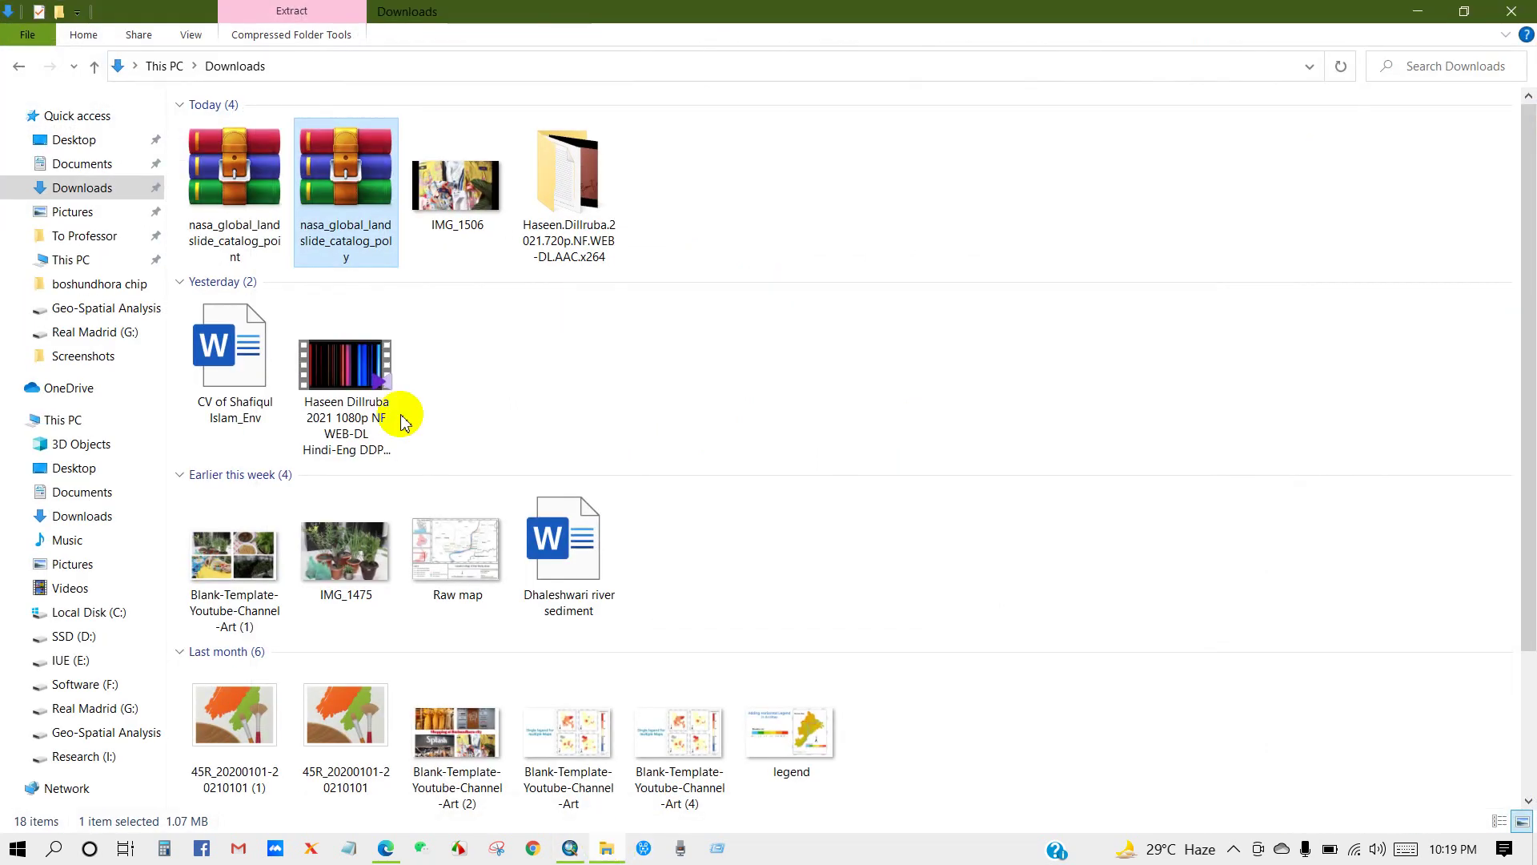
left_click(244, 239)
left_click(318, 210, "ctrl")
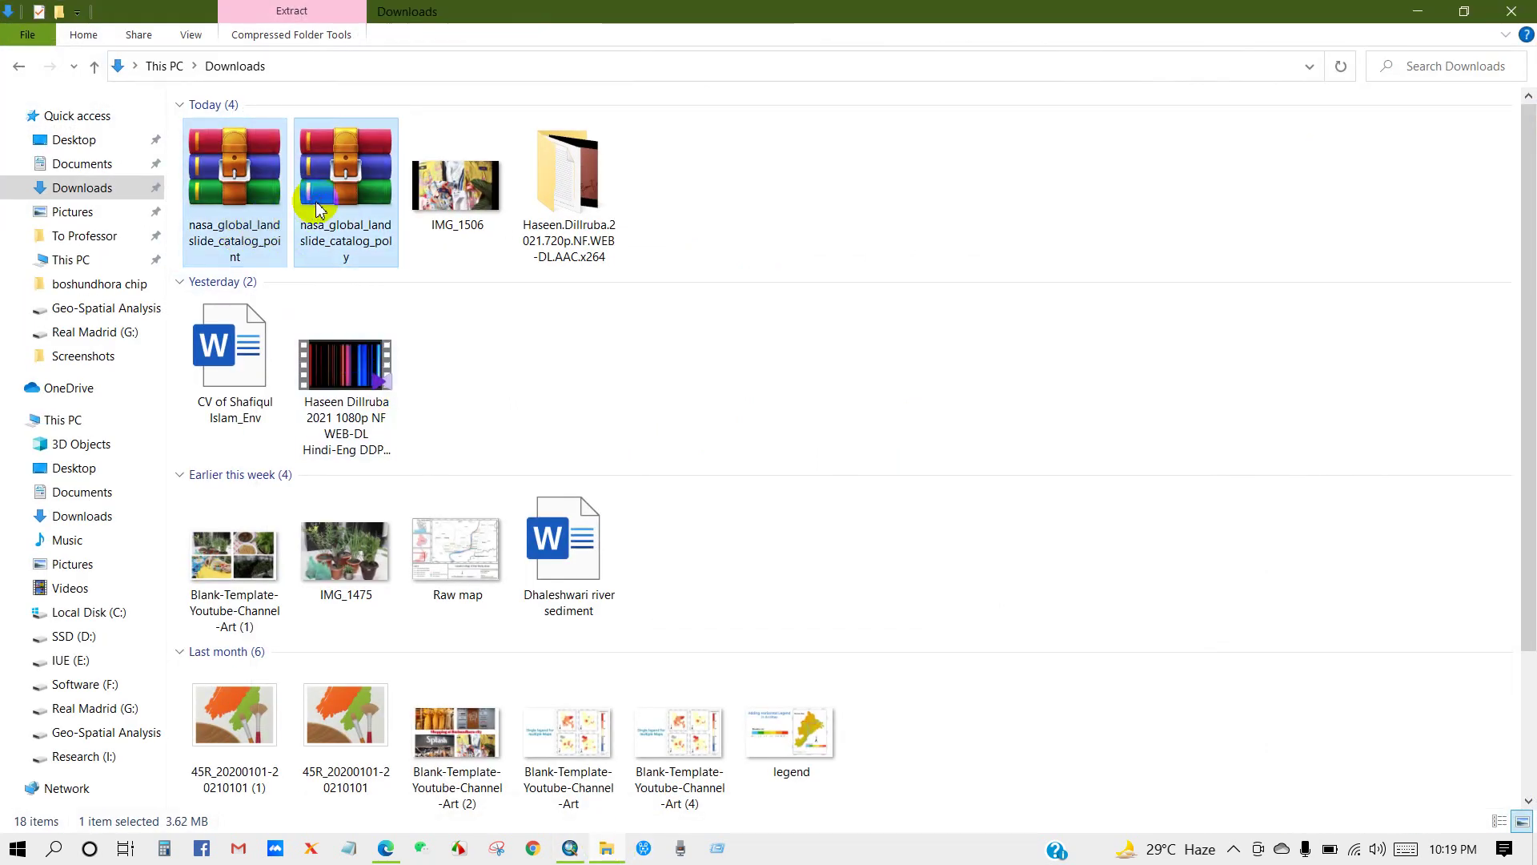
right_click(318, 205)
left_click(357, 528)
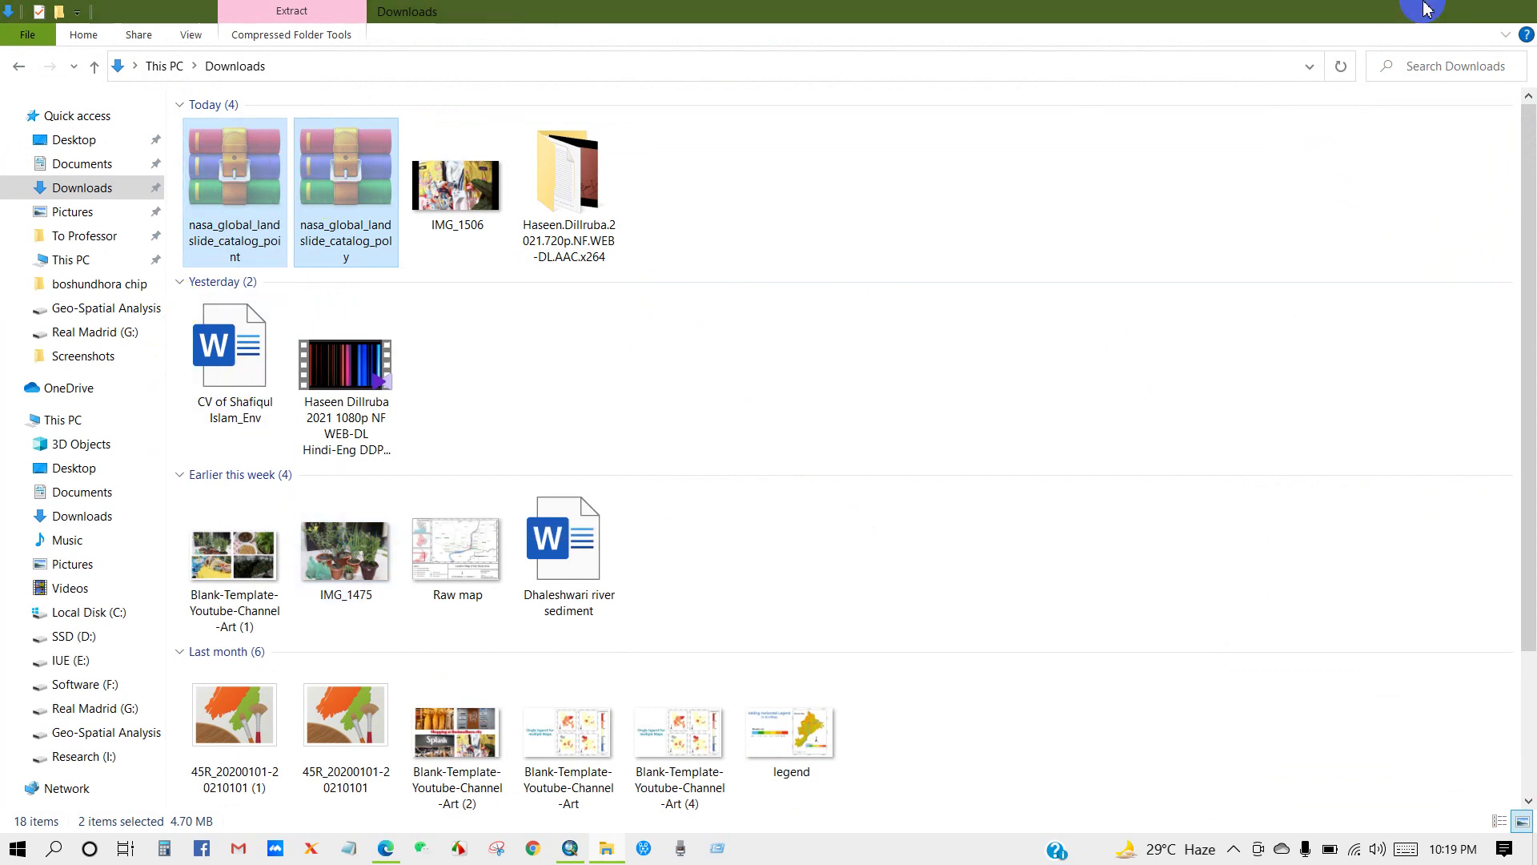
left_click(1424, 11)
left_click(1422, 11)
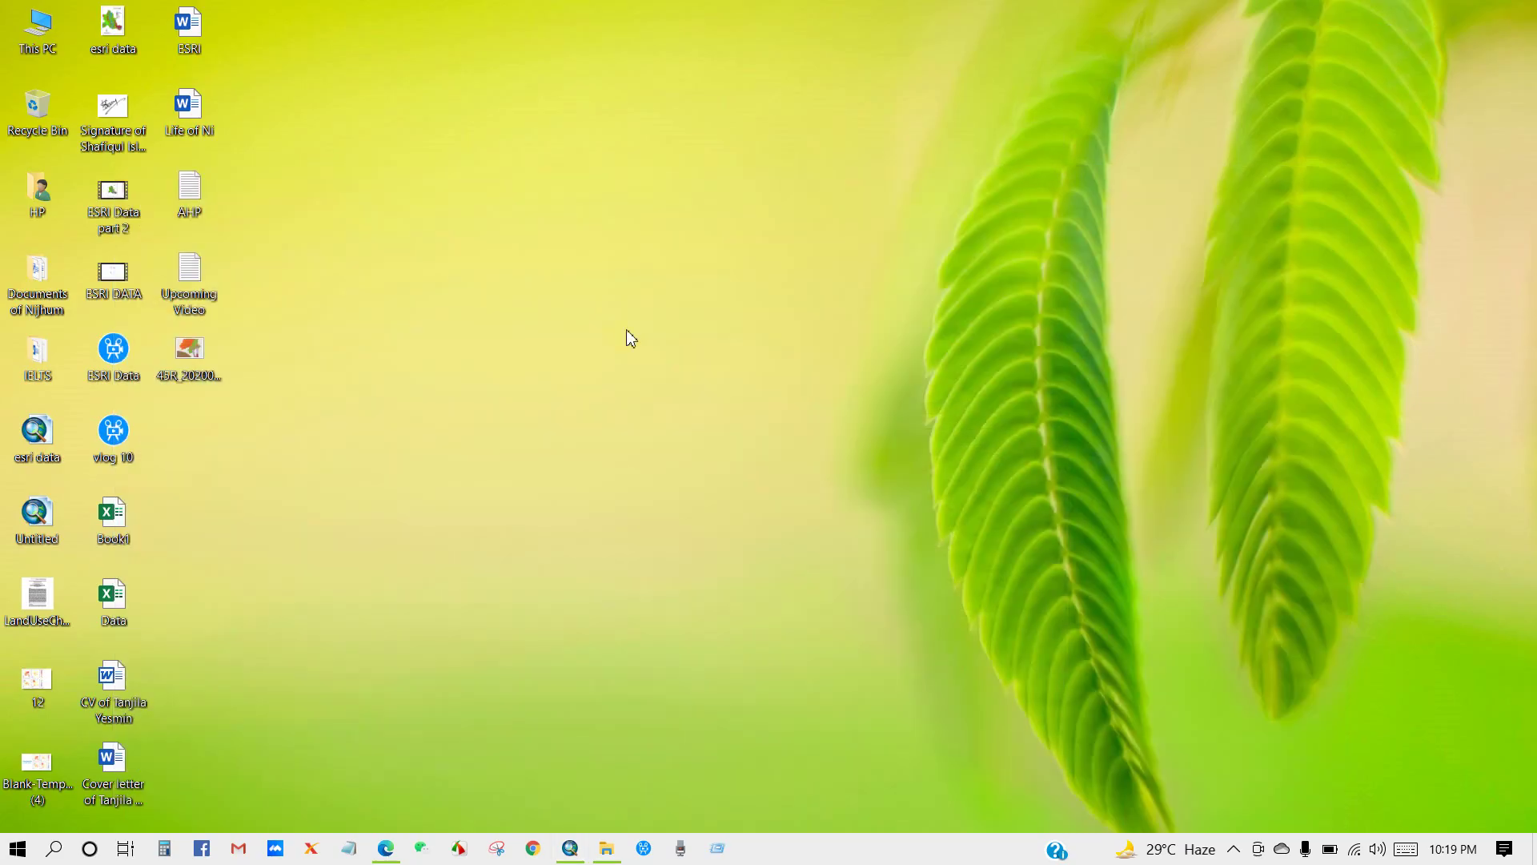
Paste both archives onto the desktop and extract each into its own poly and point folder
right_click(518, 354)
left_click(560, 441)
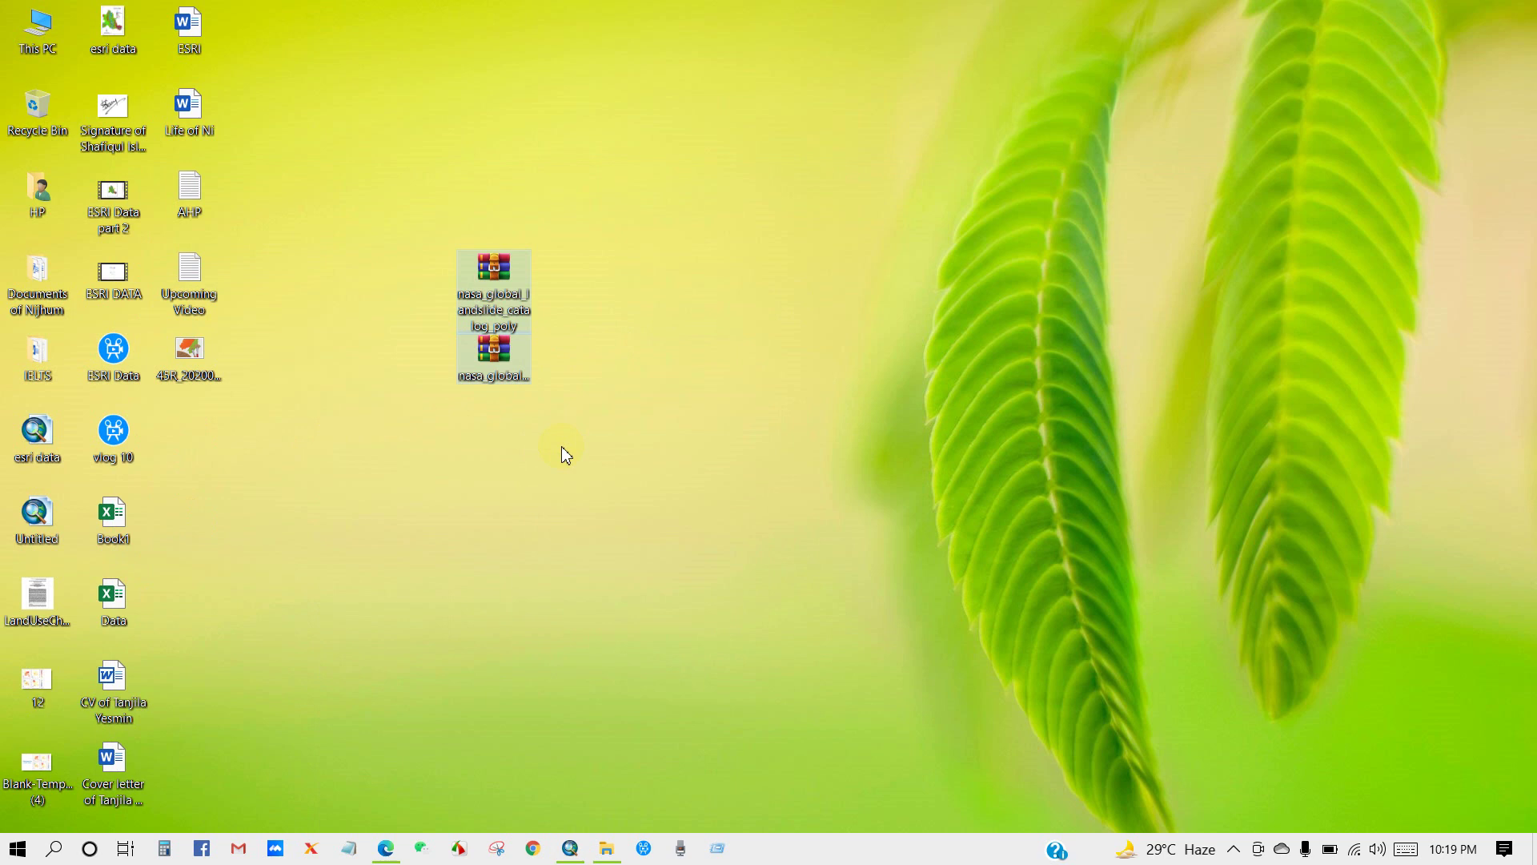
left_click_drag(494, 357, 498, 436)
left_click(489, 277)
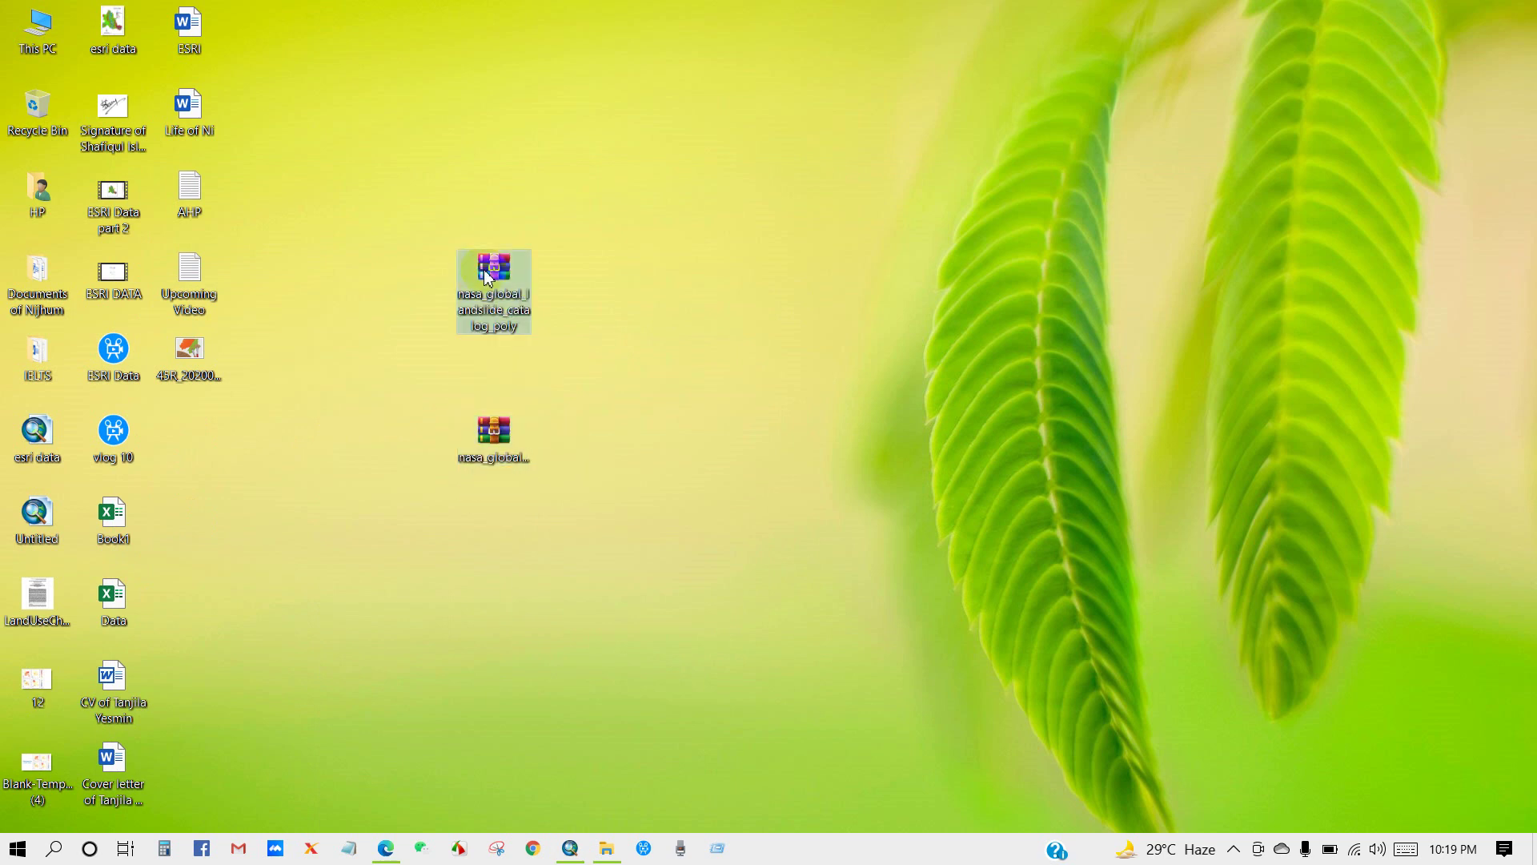
right_click(486, 272)
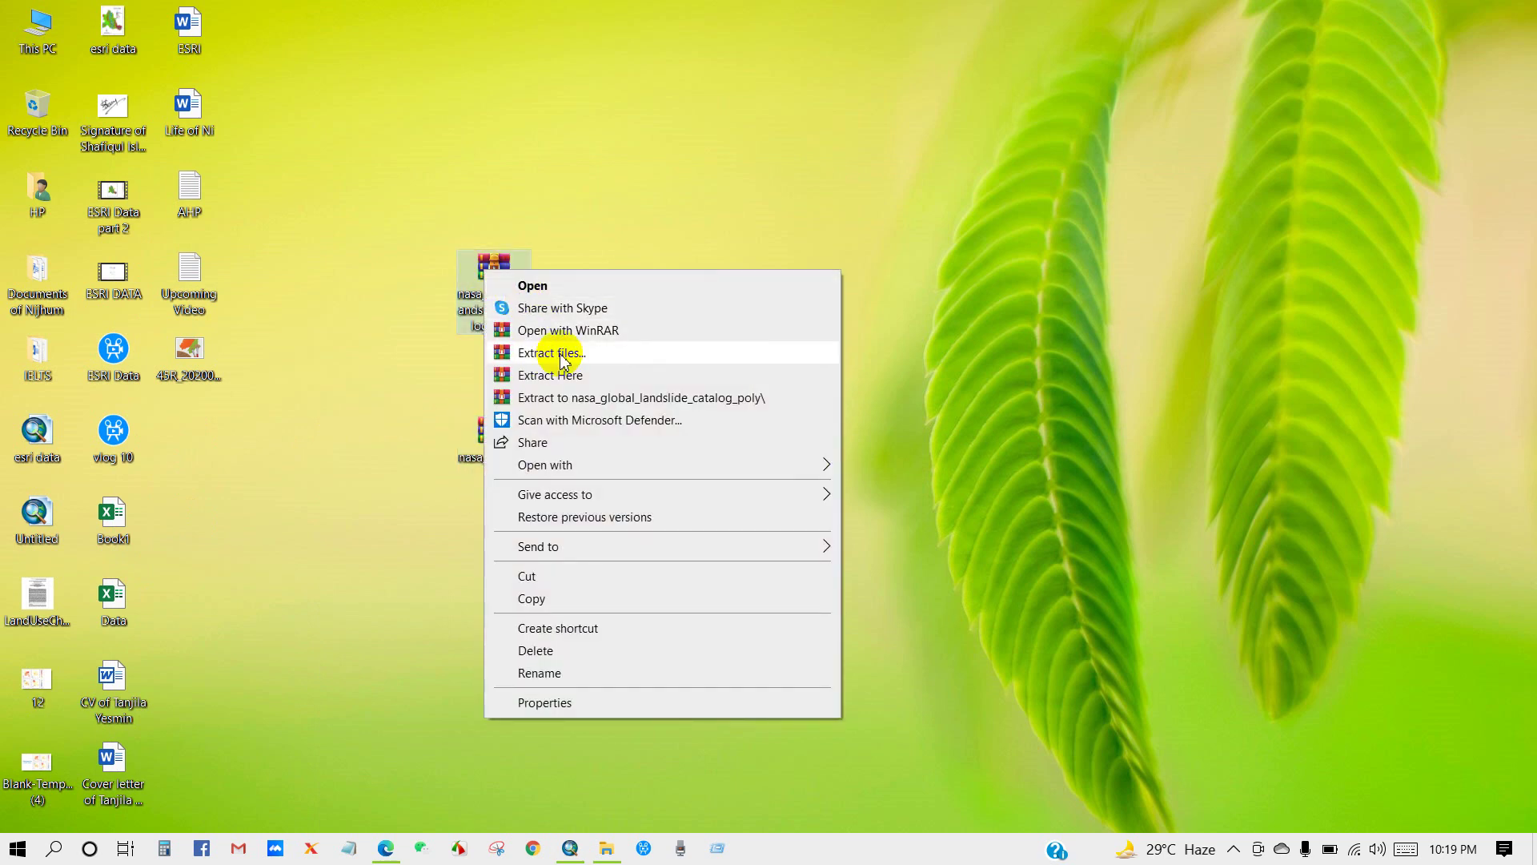
left_click(584, 398)
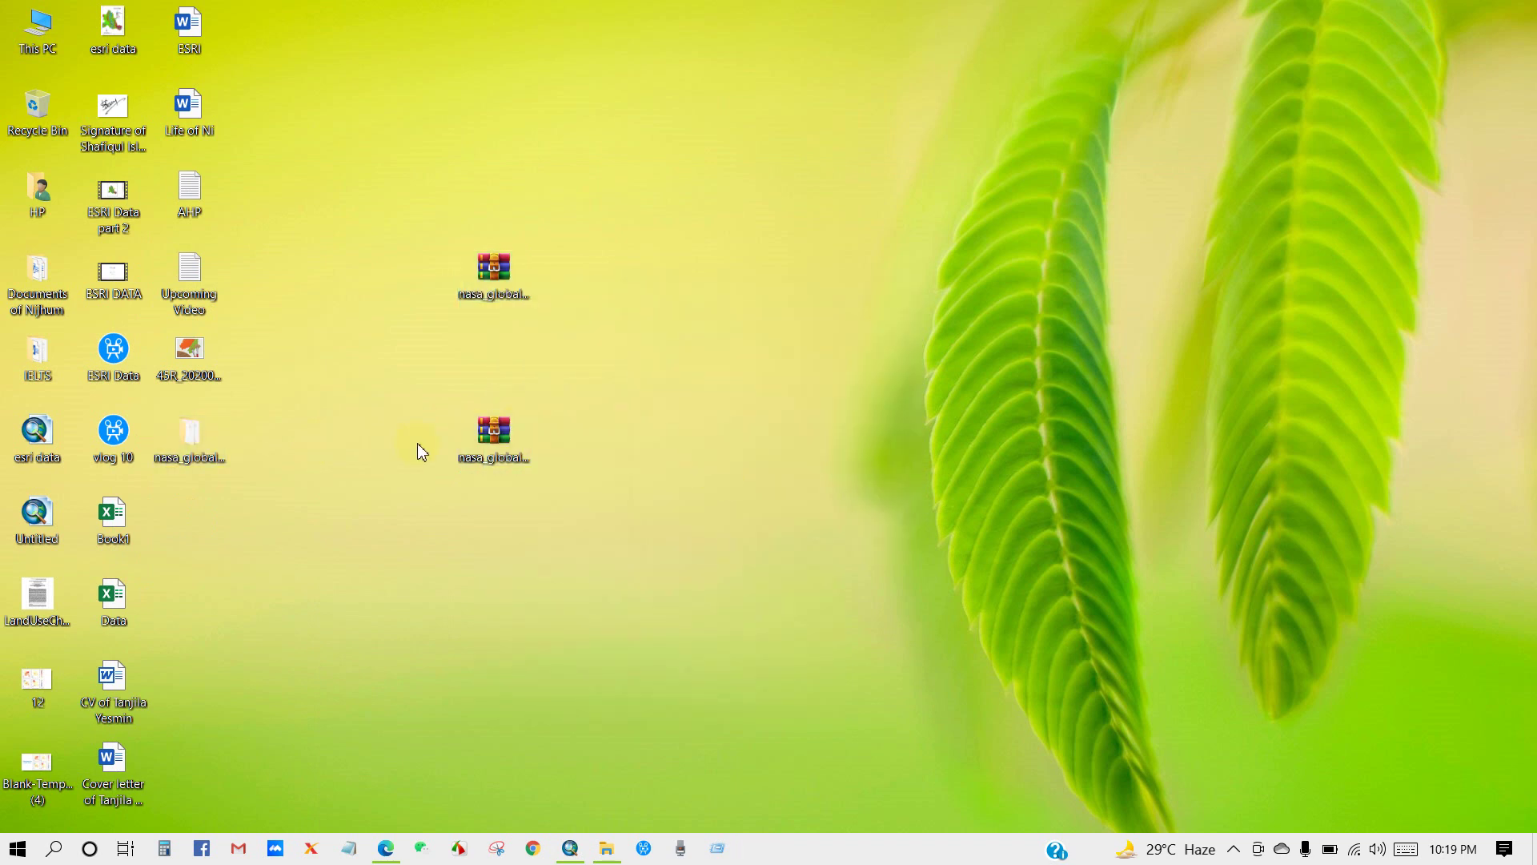
right_click(478, 439)
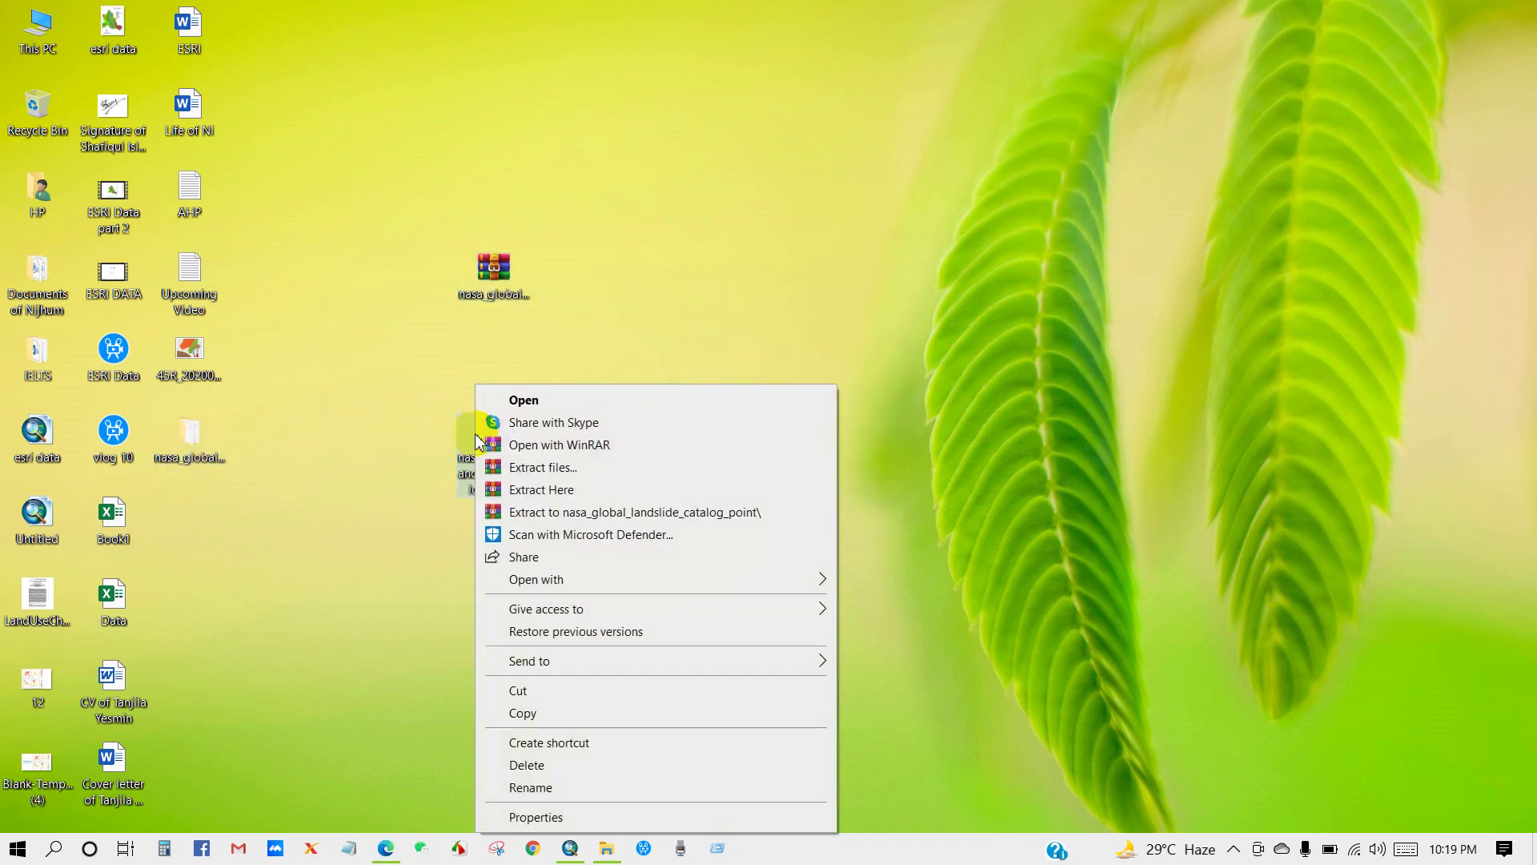
left_click(601, 512)
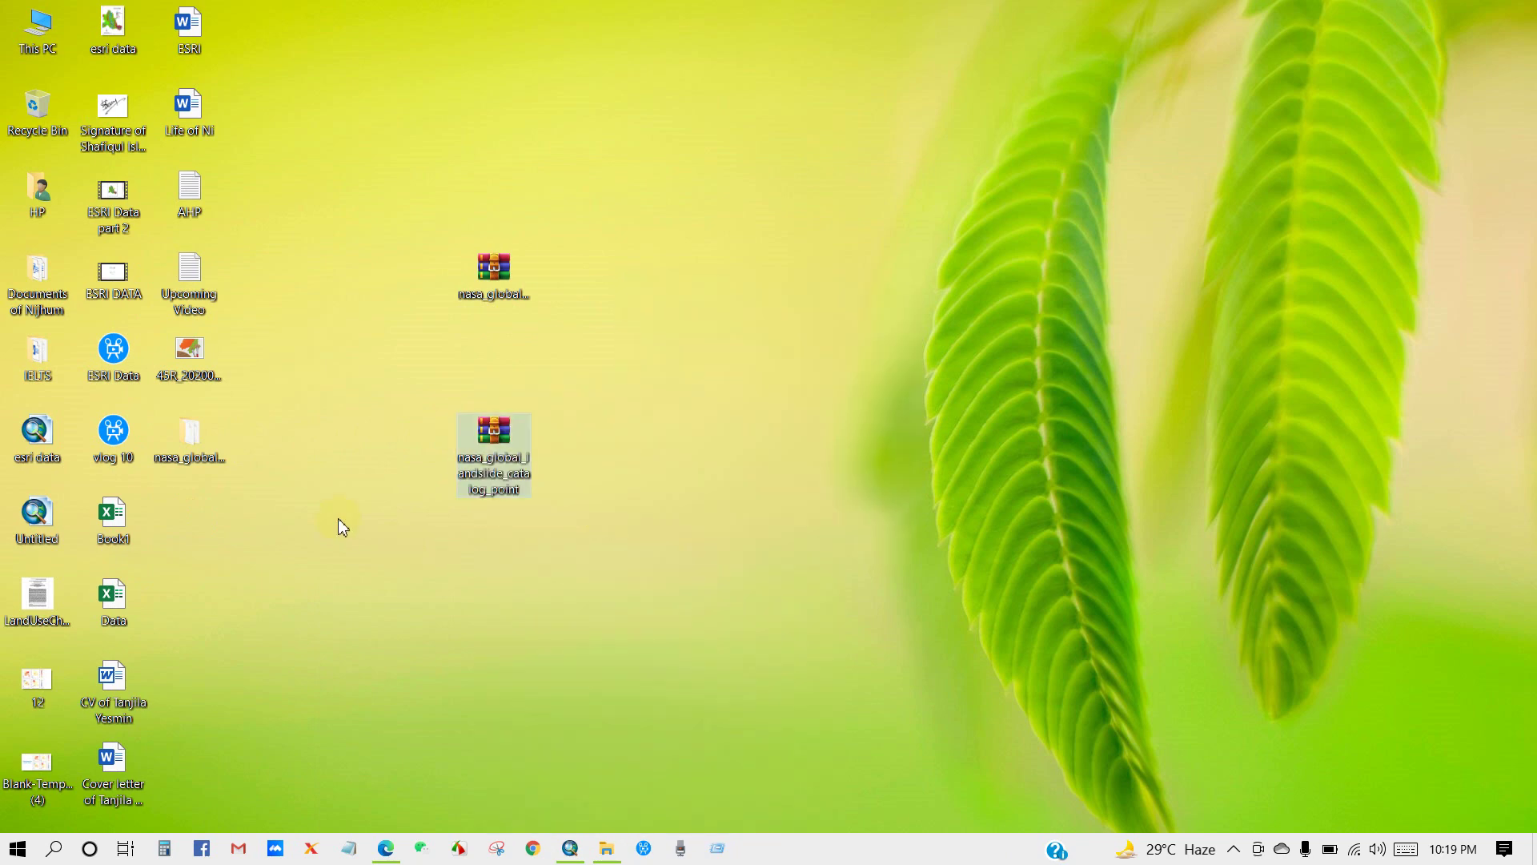
Check the extracted poly and point folders, then return to ArcMap
double_click(195, 450)
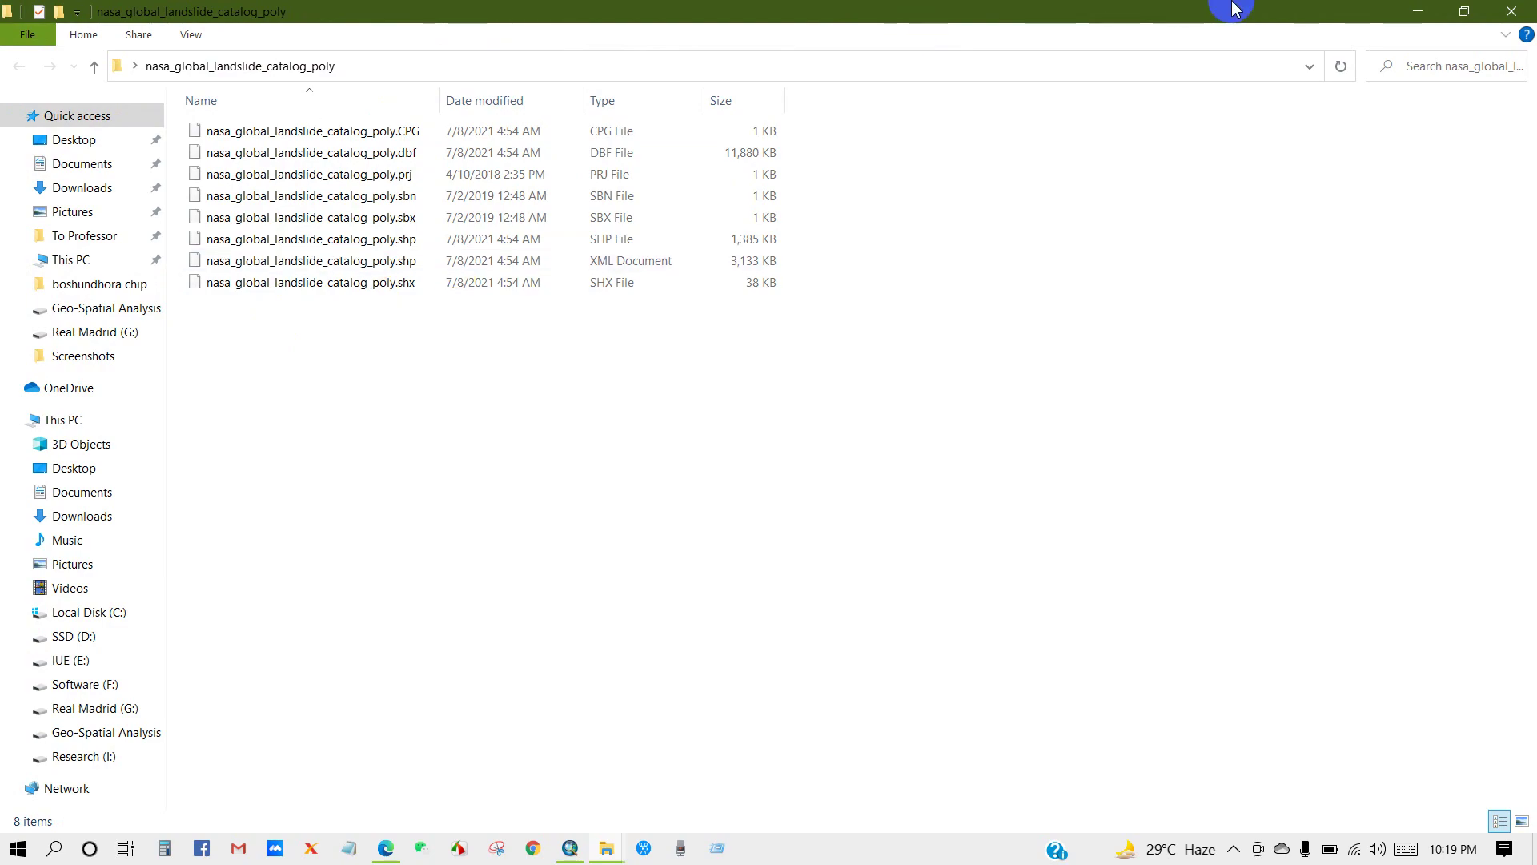
left_click(1516, 12)
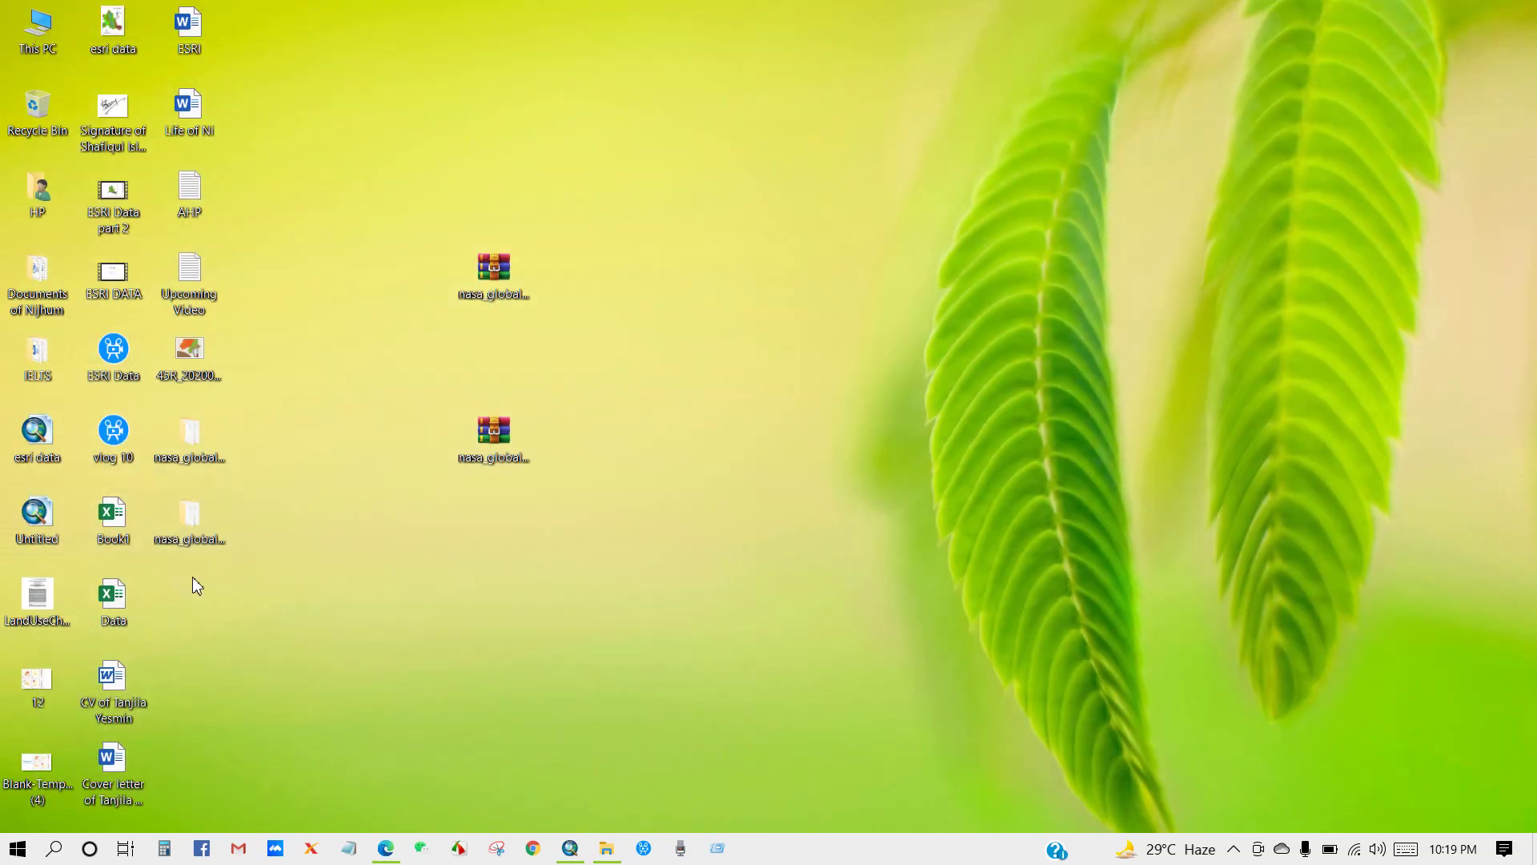
double_click(191, 520)
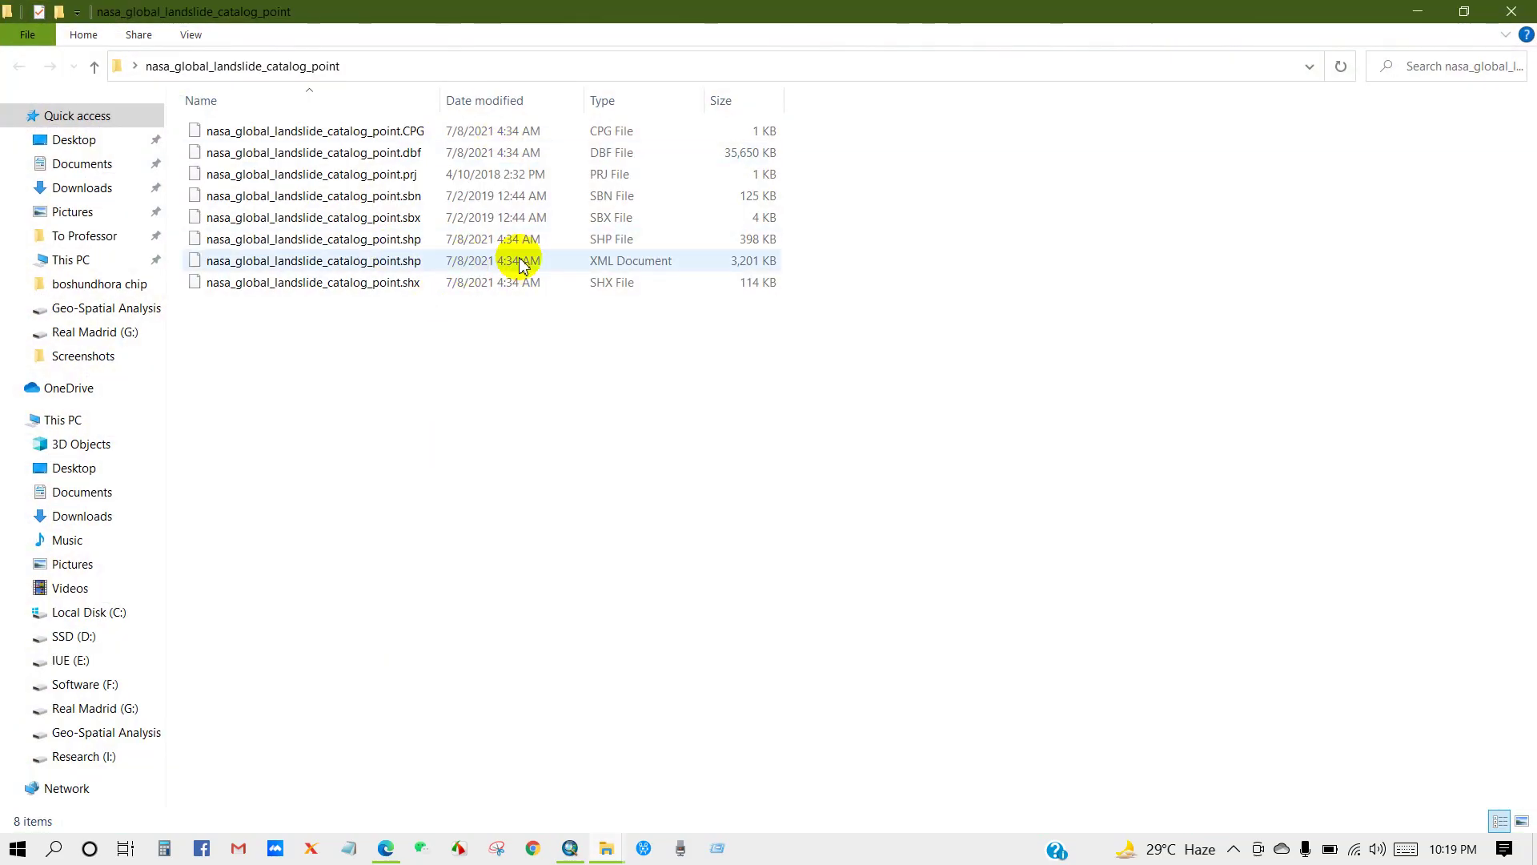
left_click(1514, 19)
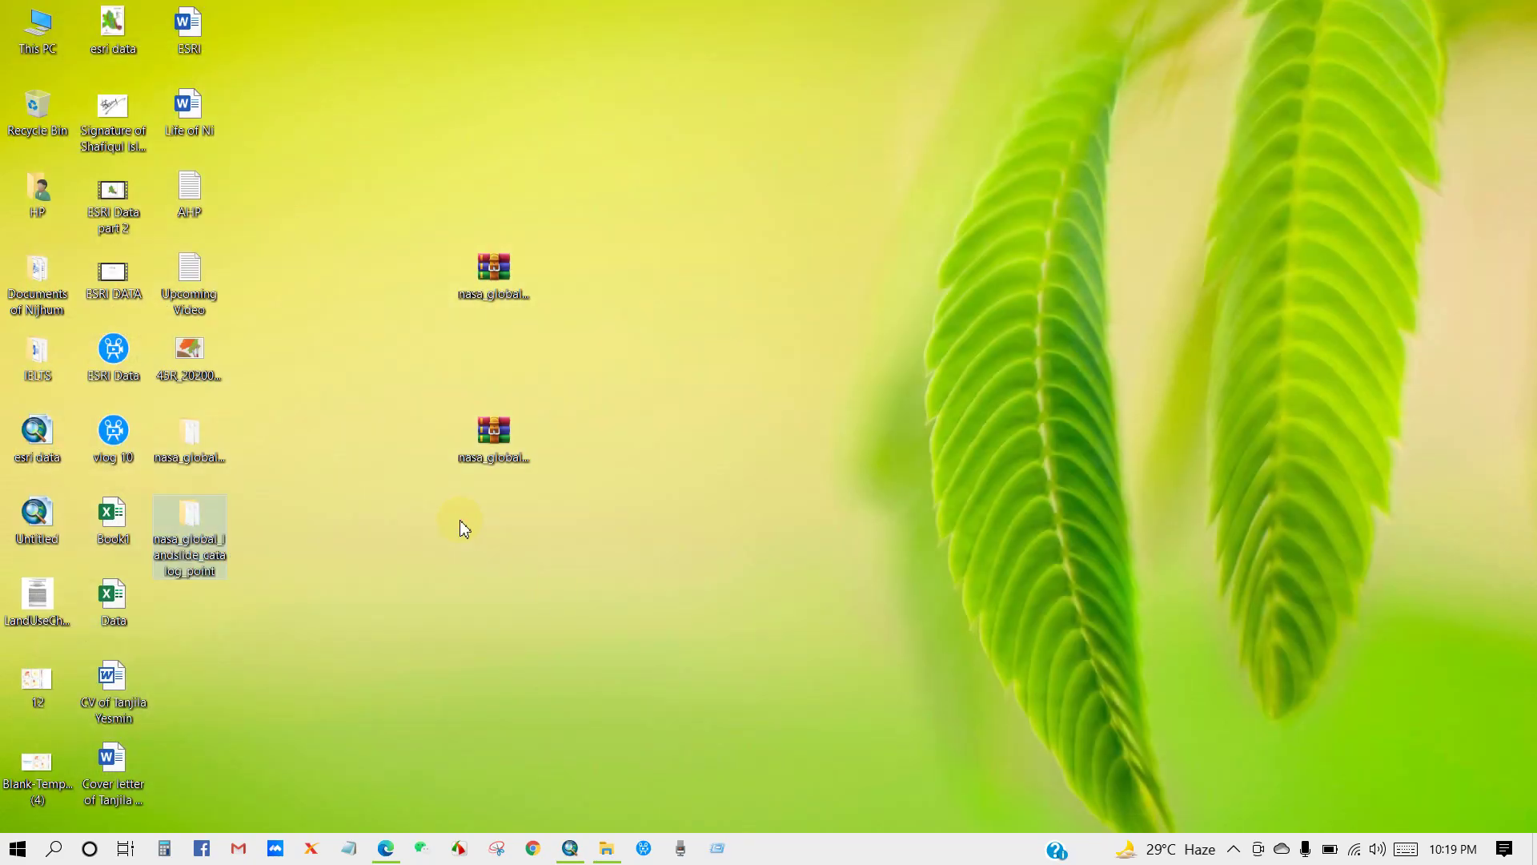
left_click(570, 848)
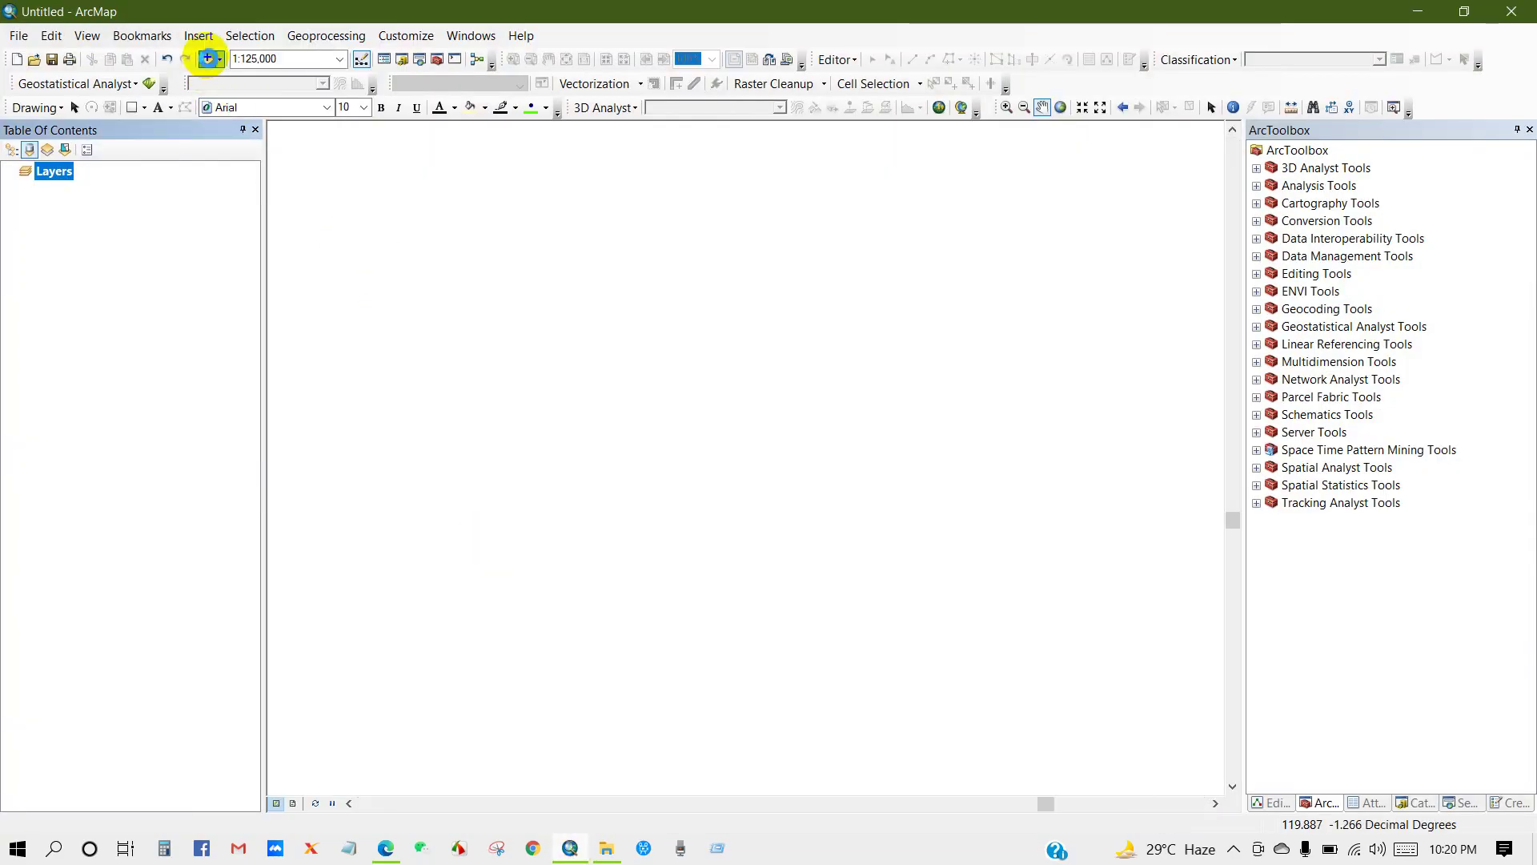
Add nasa_global_landslide_catalog_point.shp from its Desktop folder as a map layer
left_click(207, 59)
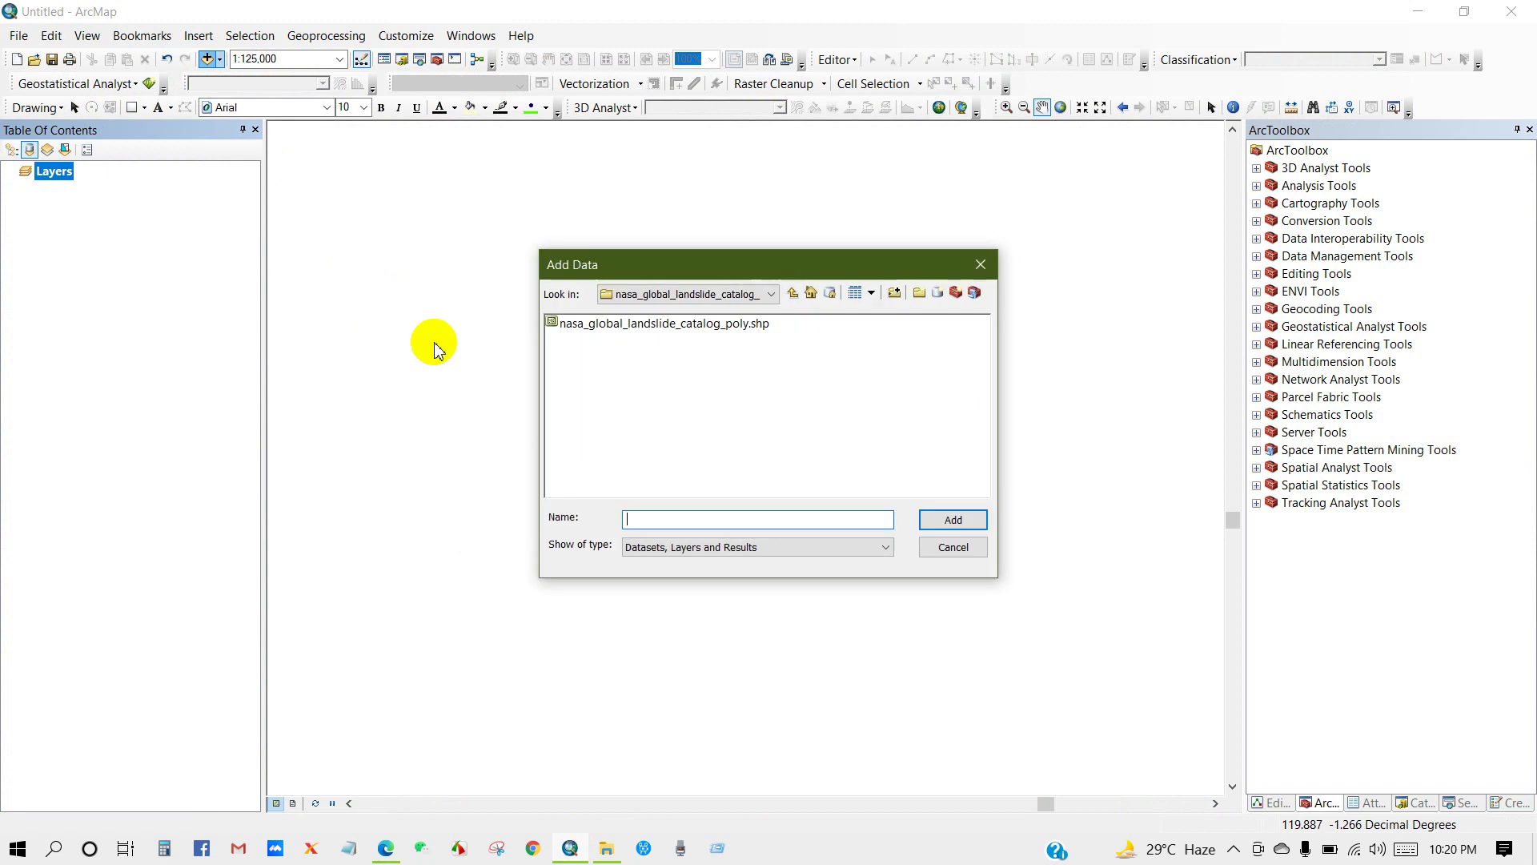
left_click(811, 294)
left_click(758, 296)
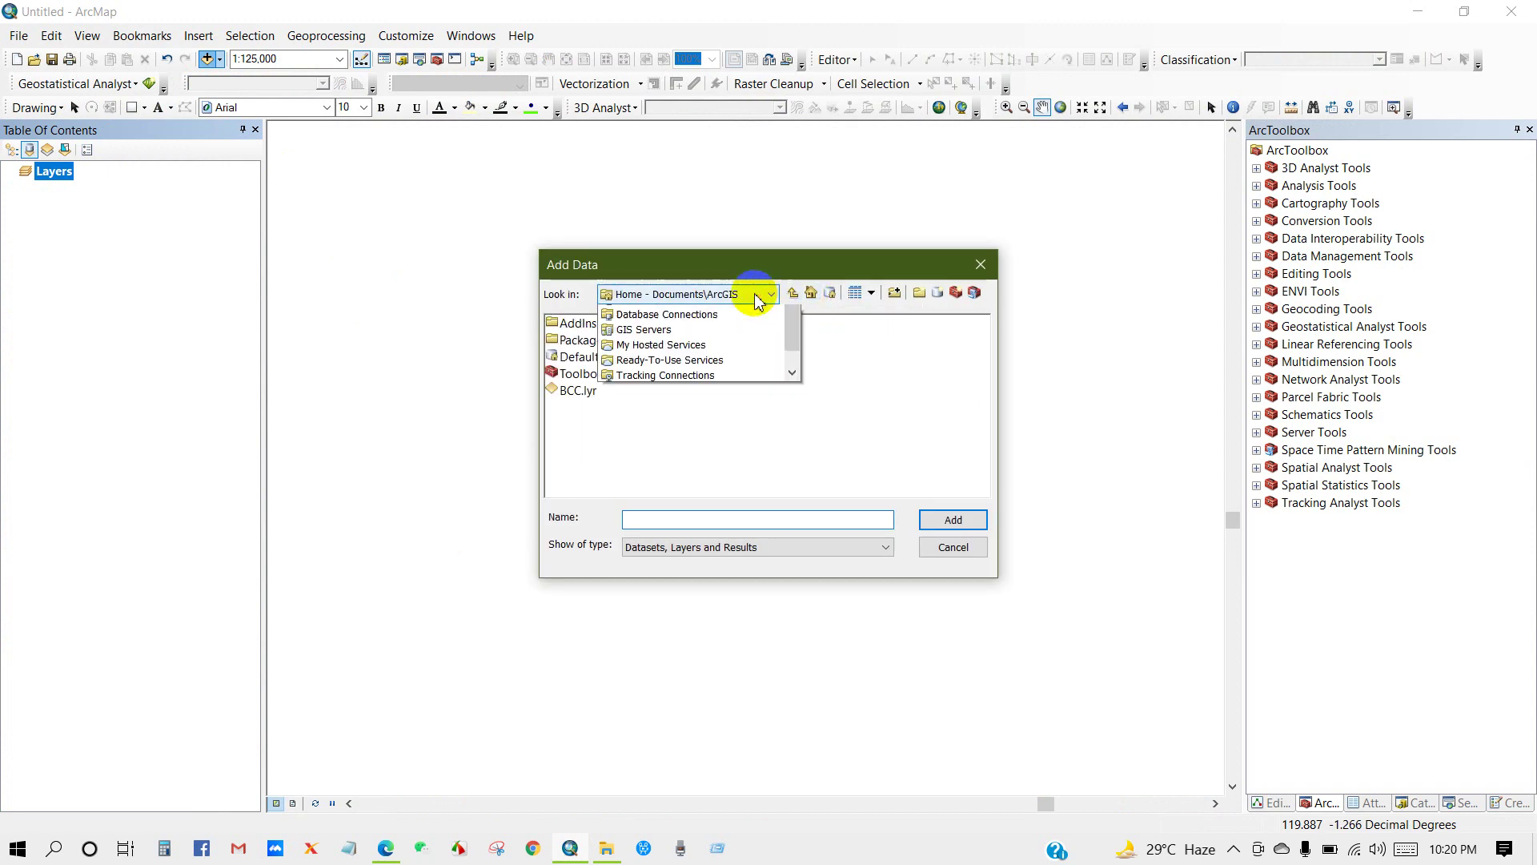
left_click(704, 343)
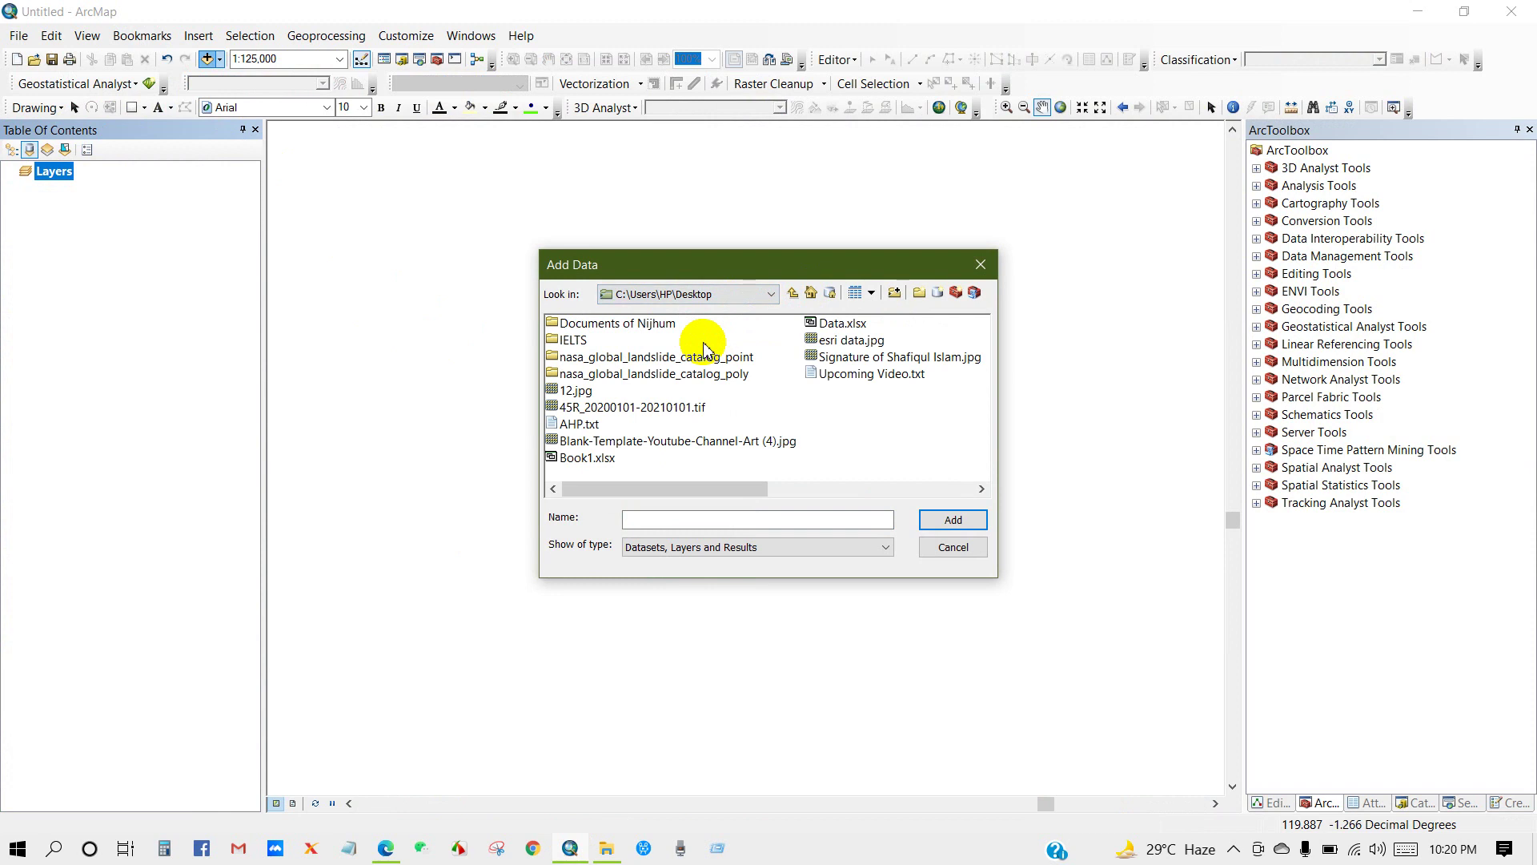
double_click(707, 361)
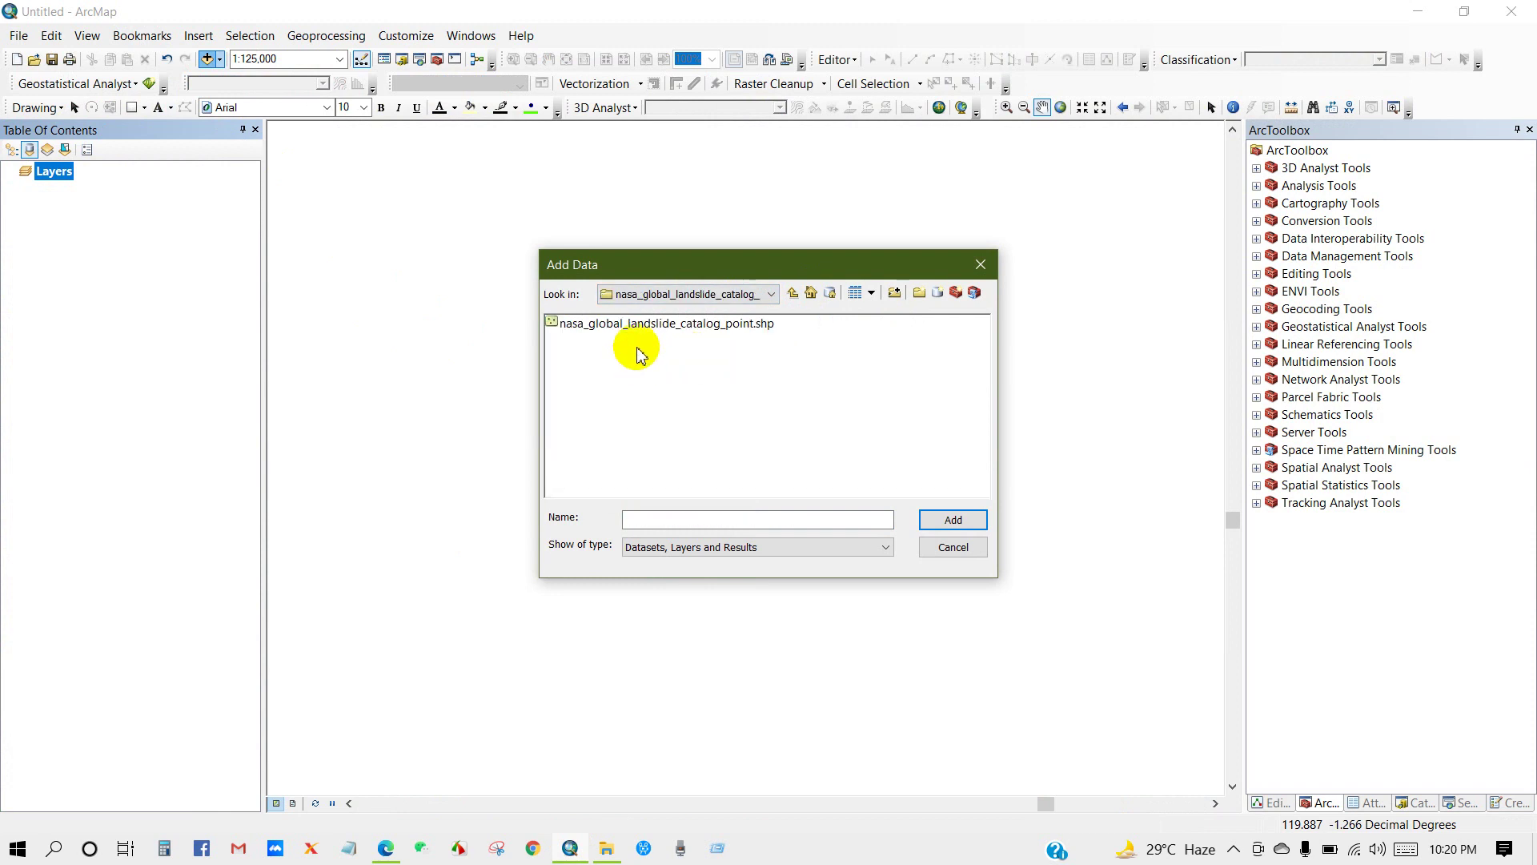
left_click(633, 323)
left_click(941, 519)
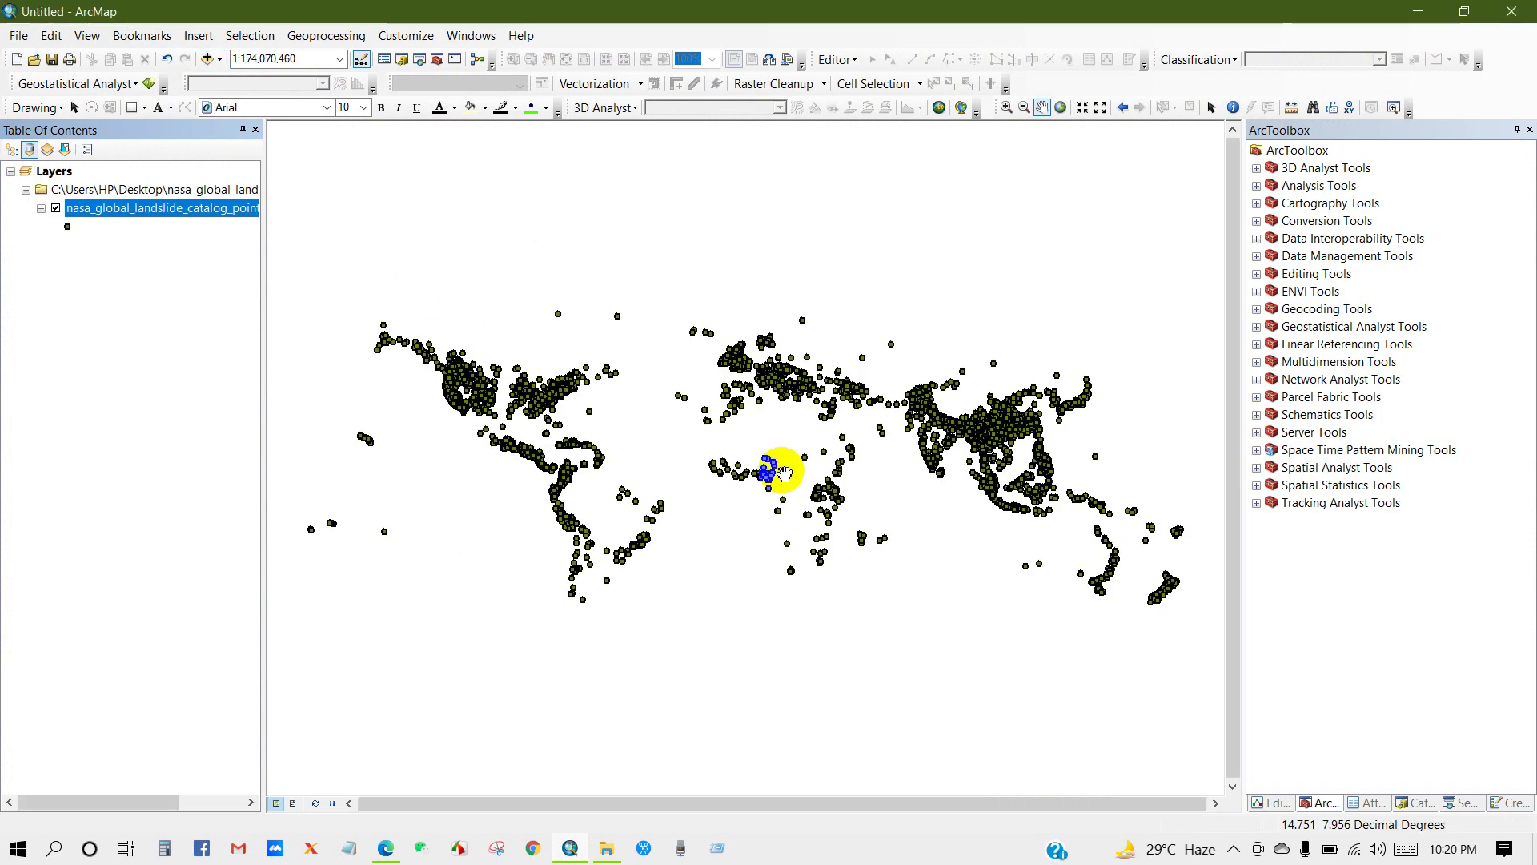
scroll(825, 495, "down", 3)
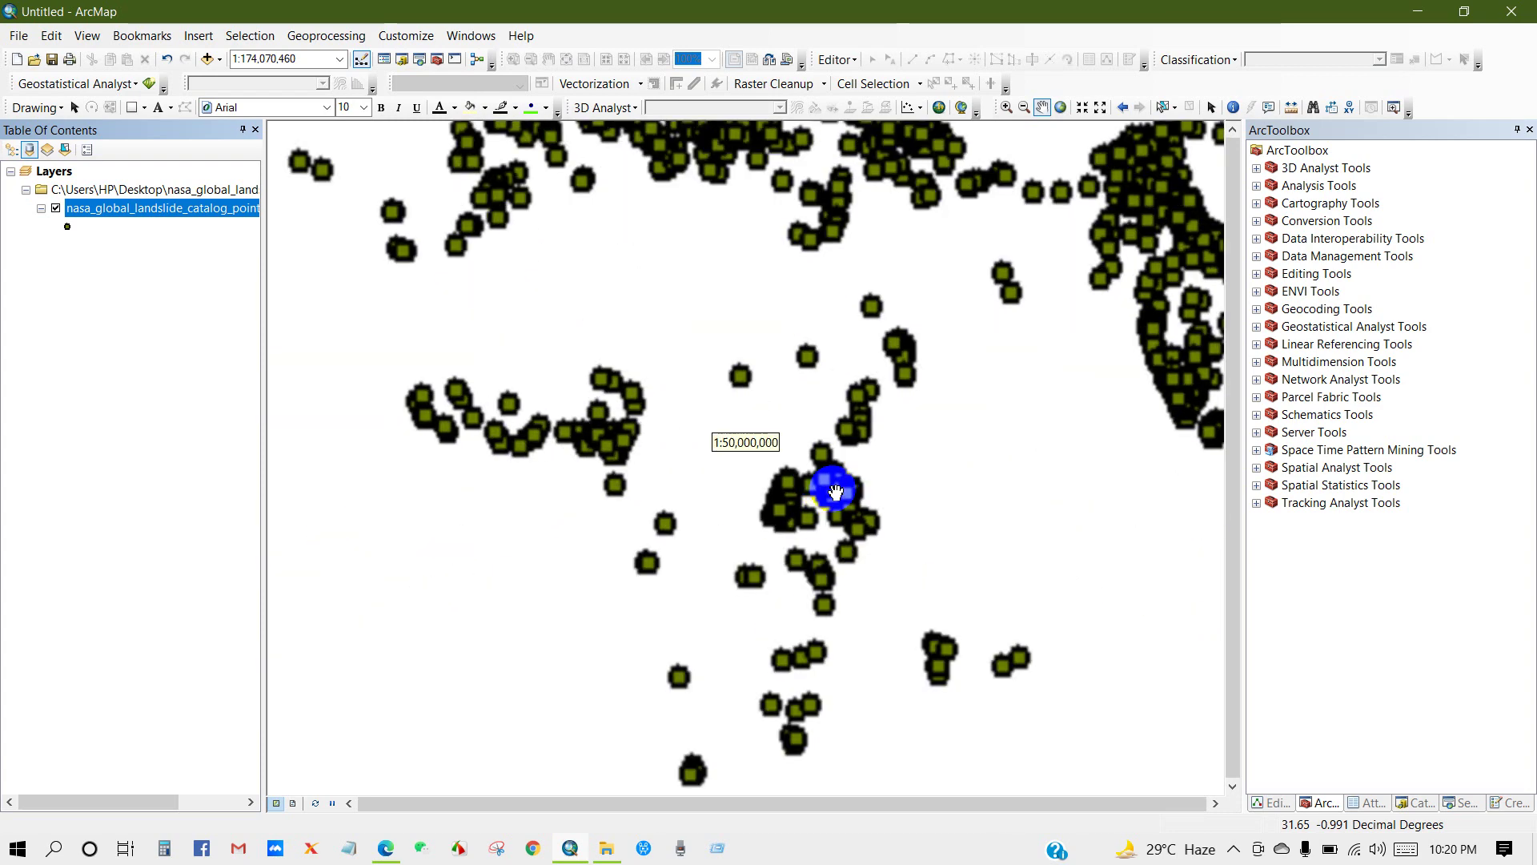
scroll(858, 433, "down", 2)
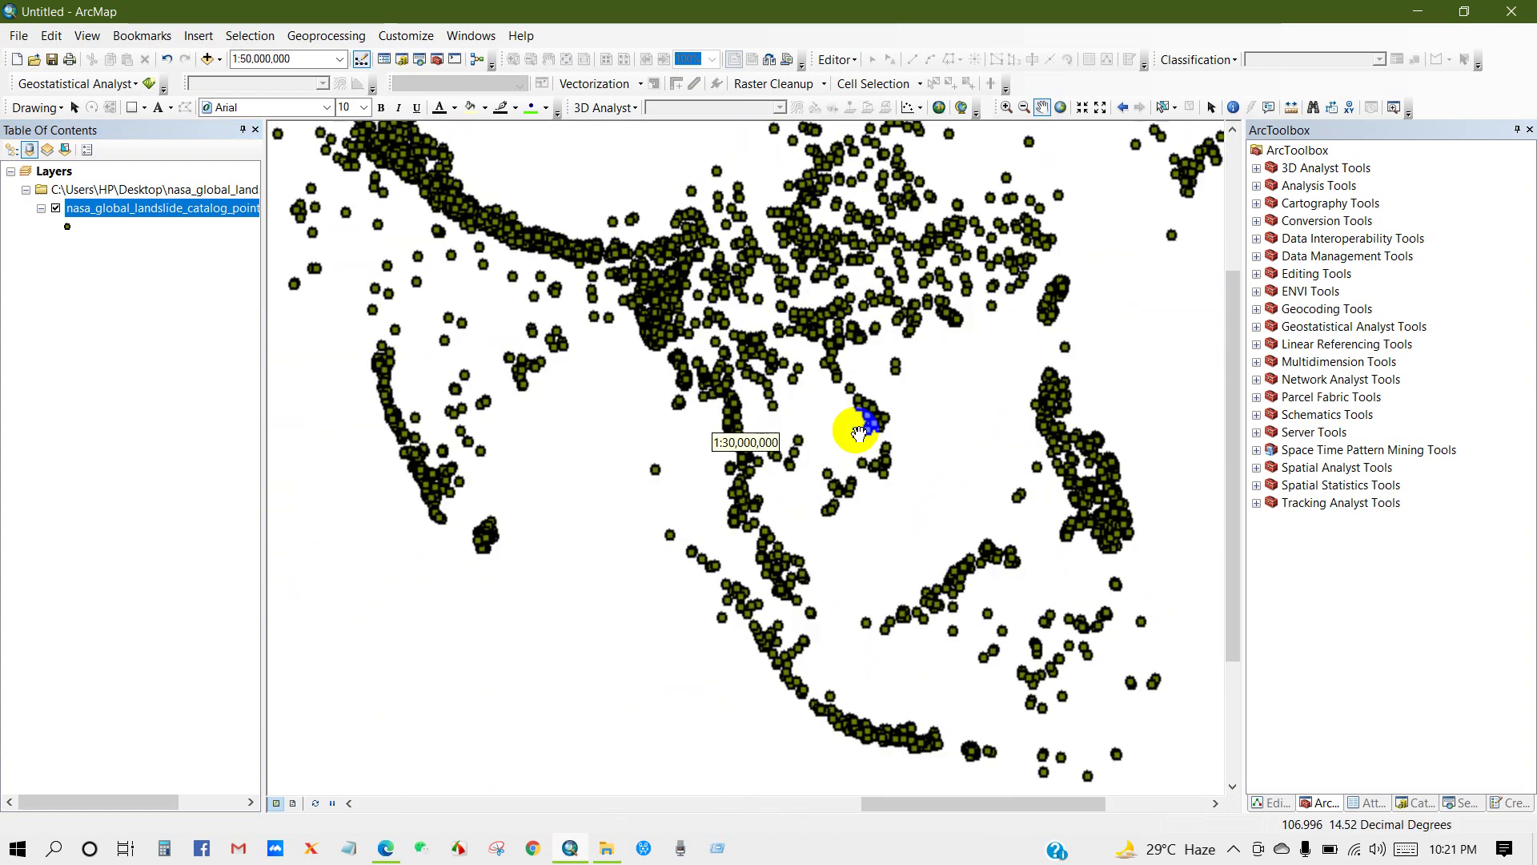
scroll(859, 433, "up", 4)
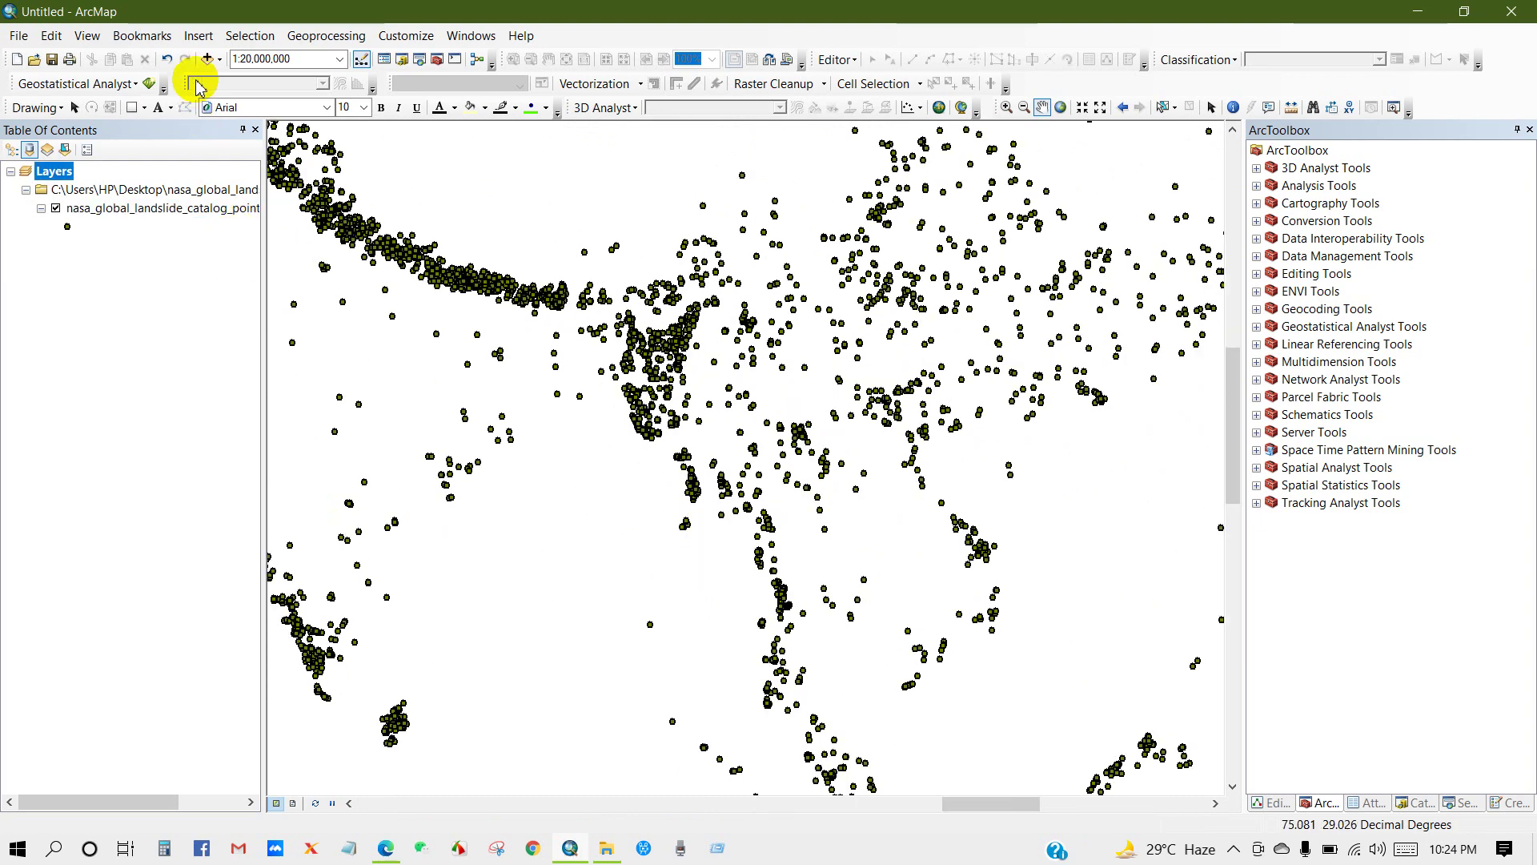
Add Chittagong_Hill_tracts_area.shp from D:\, then zoom and pan to centre the hill tracts
left_click(205, 61)
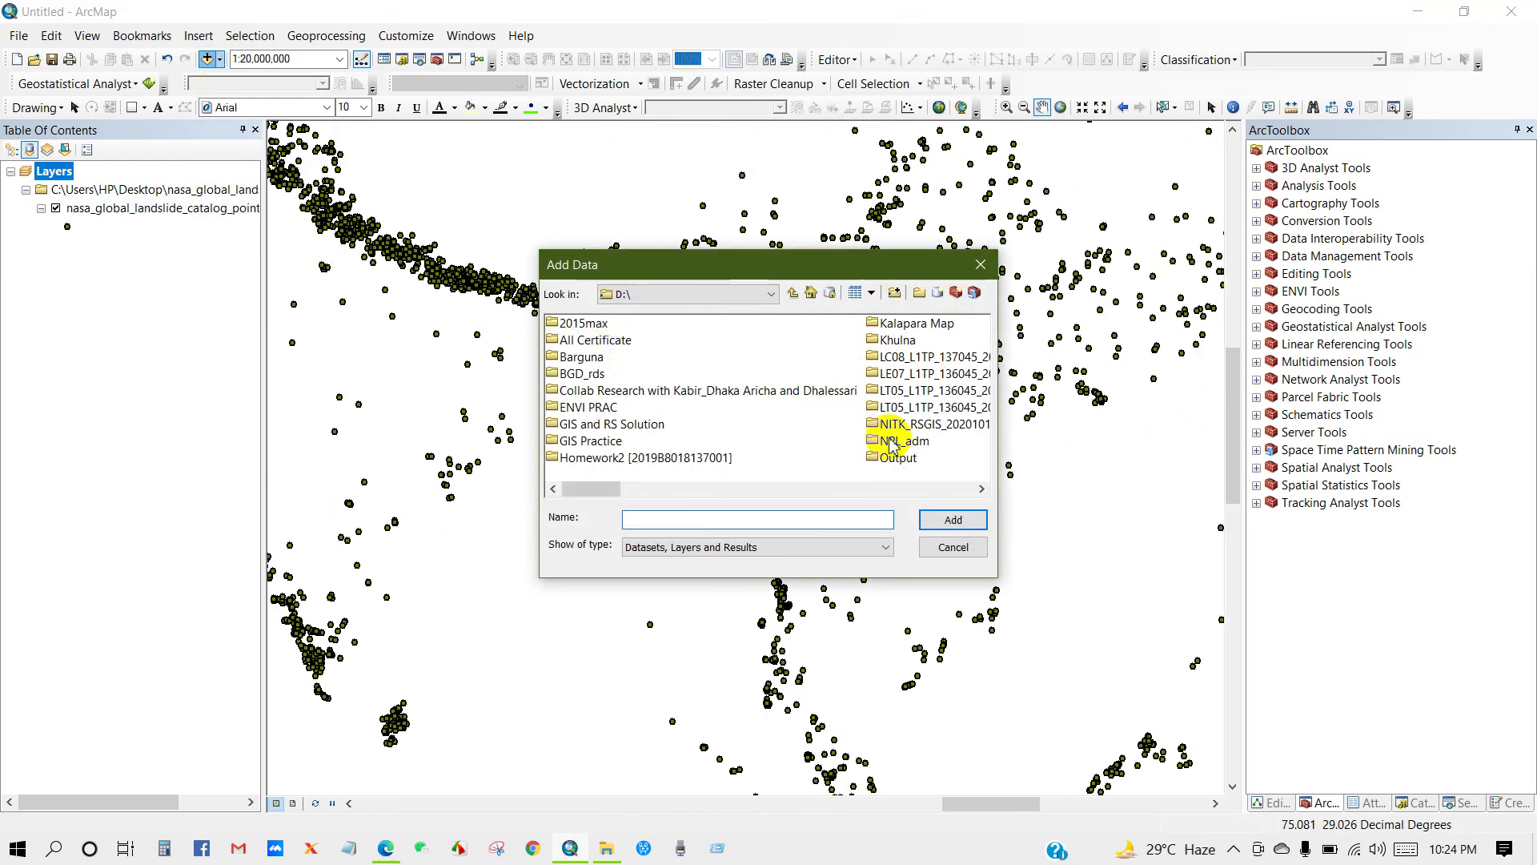
left_click(981, 489)
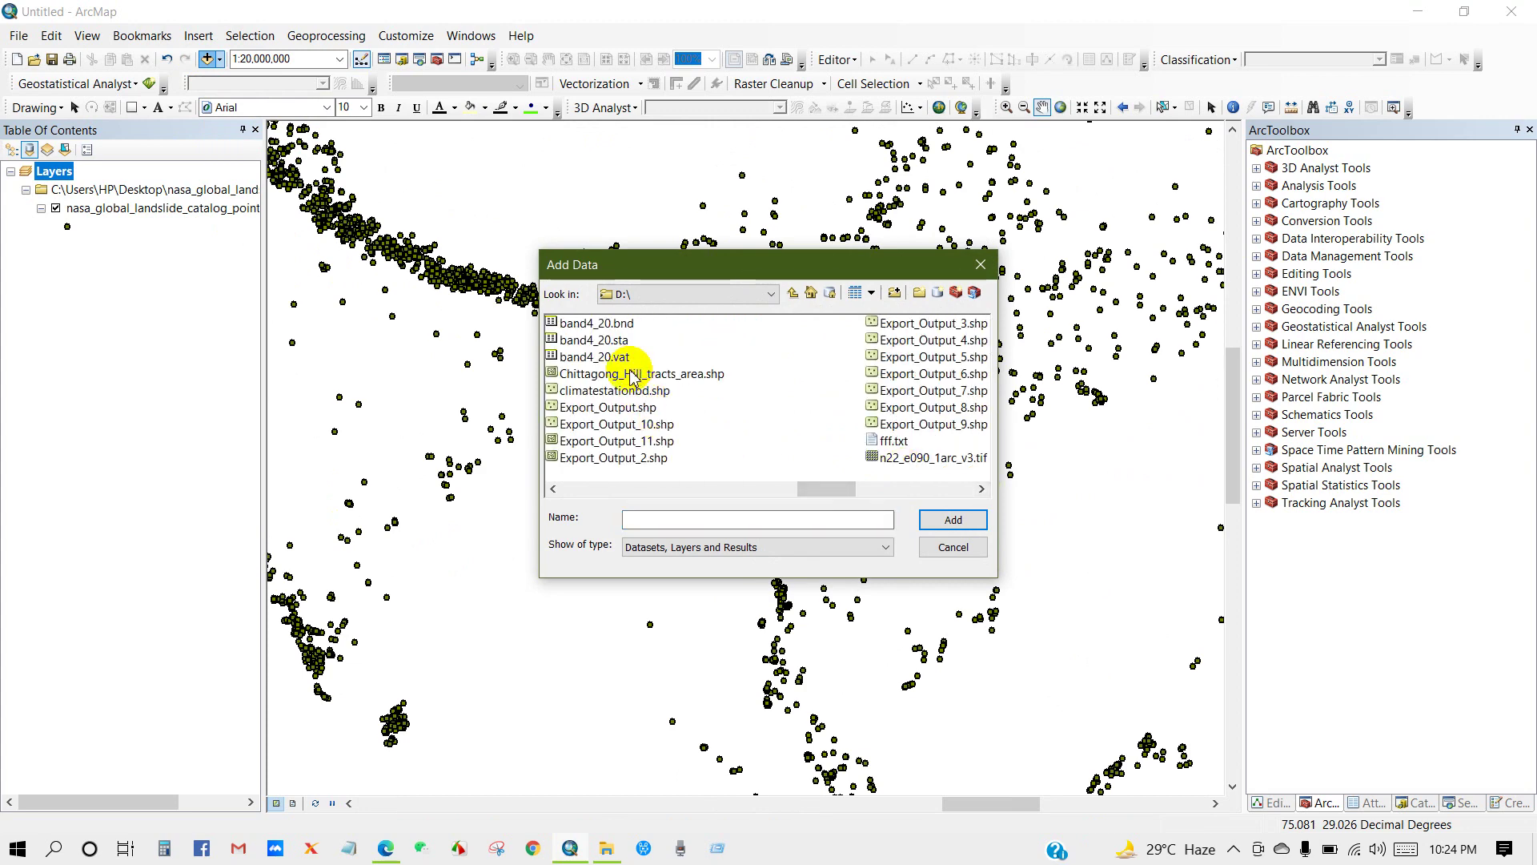
left_click(633, 376)
left_click(954, 520)
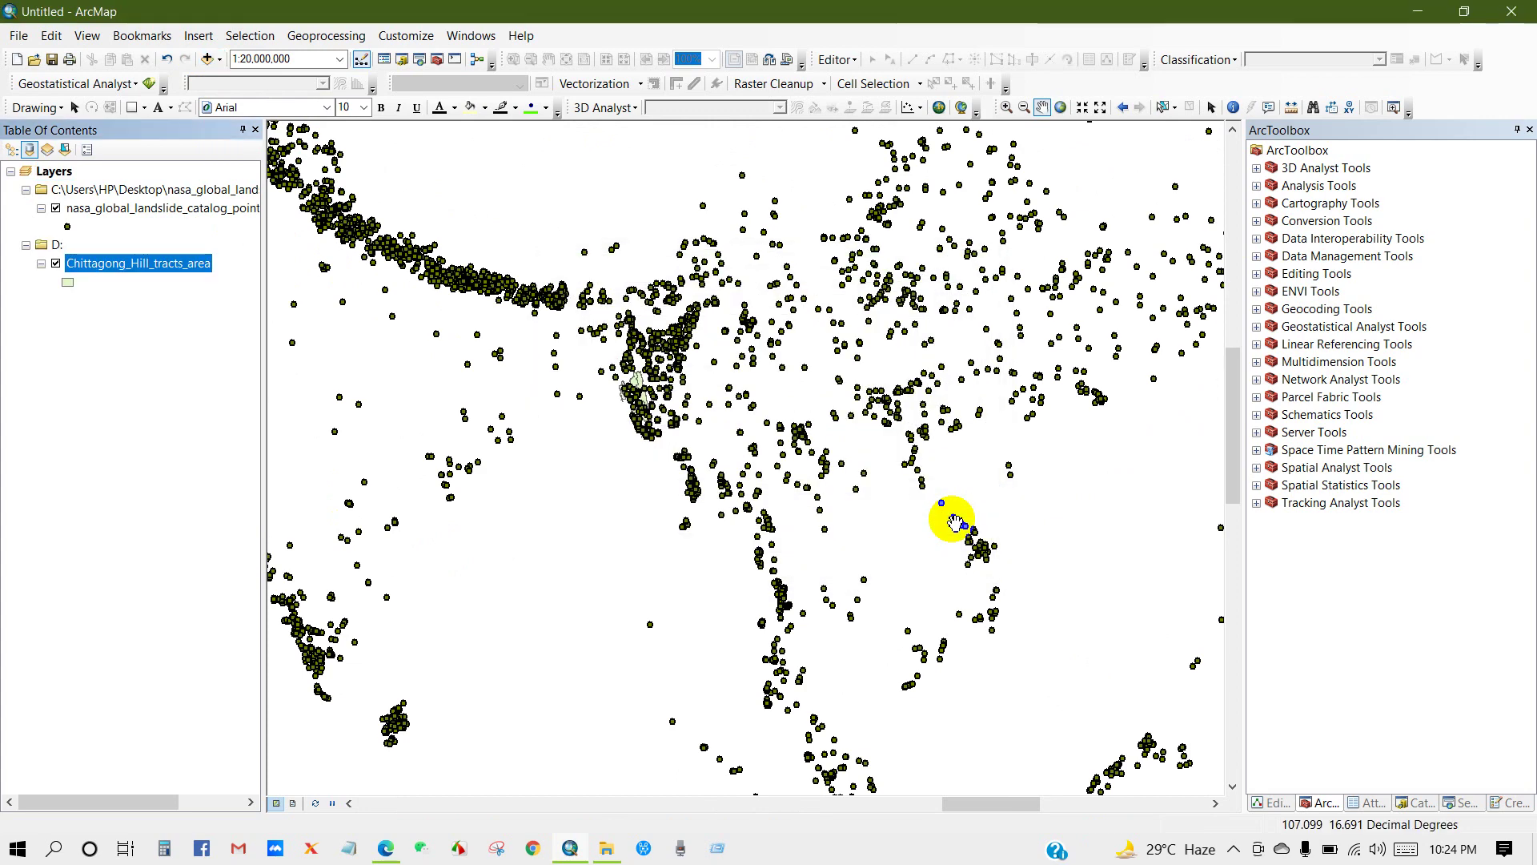
scroll(634, 398, "up", 8)
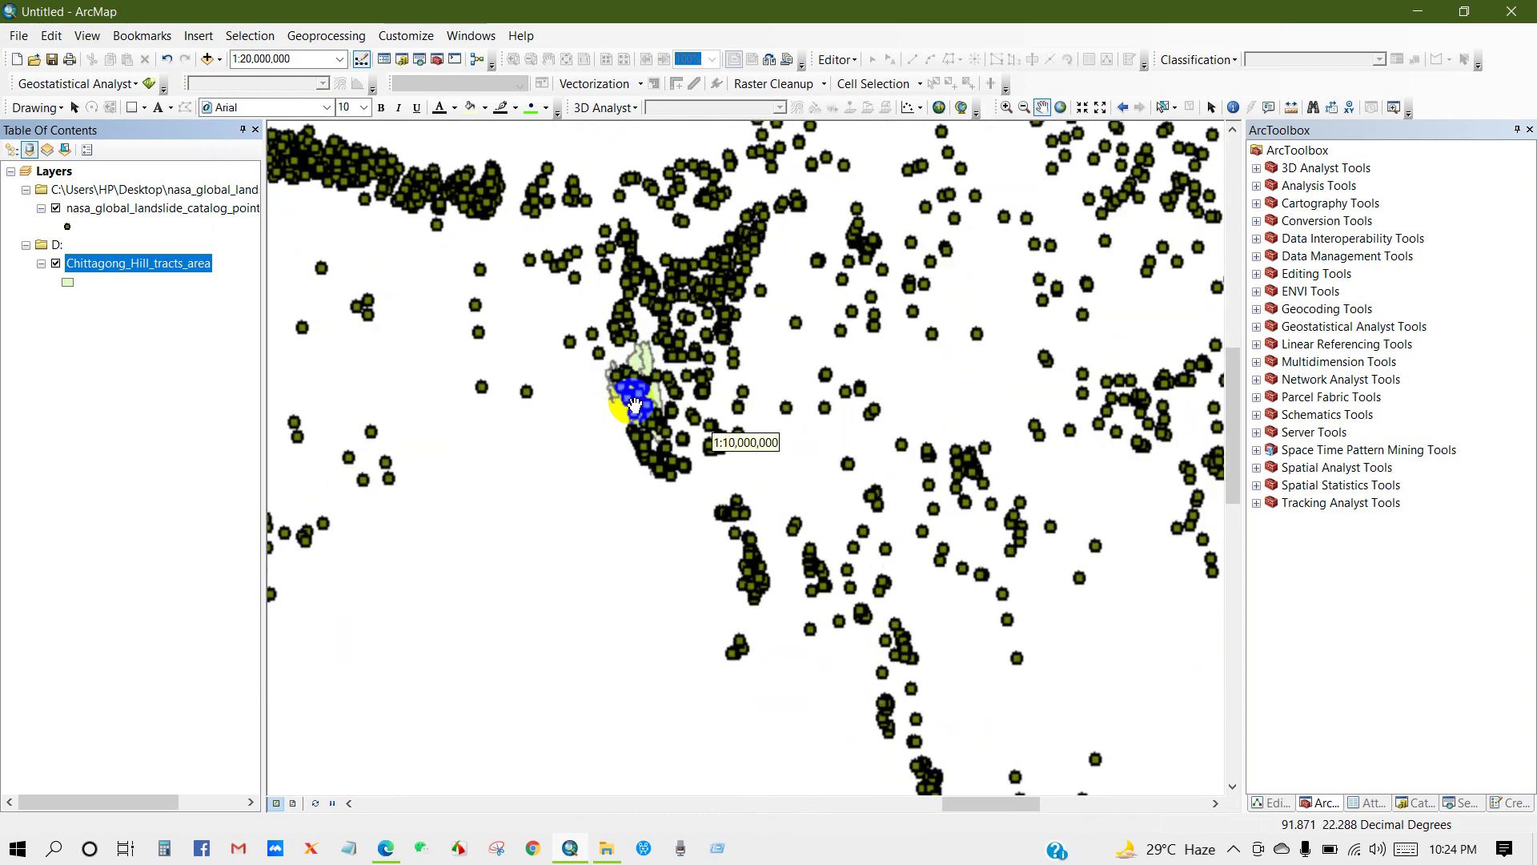
left_click_drag(637, 398, 703, 399)
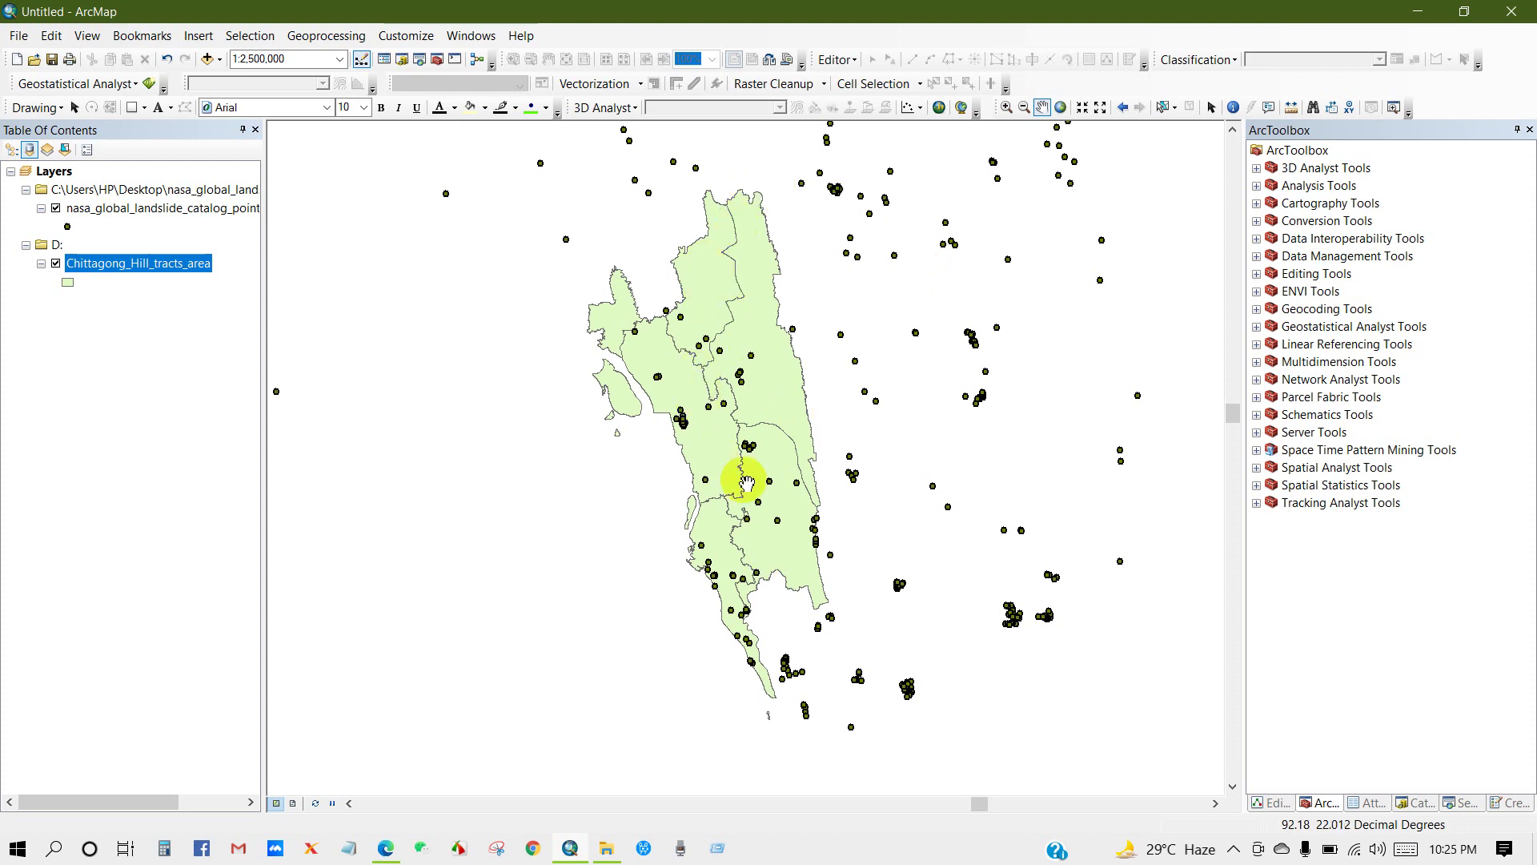
Run Clip with nasa_global_landslide_catalog_point as input and Chittagong_Hill_tracts_area as clip features
left_click(324, 38)
left_click(324, 94)
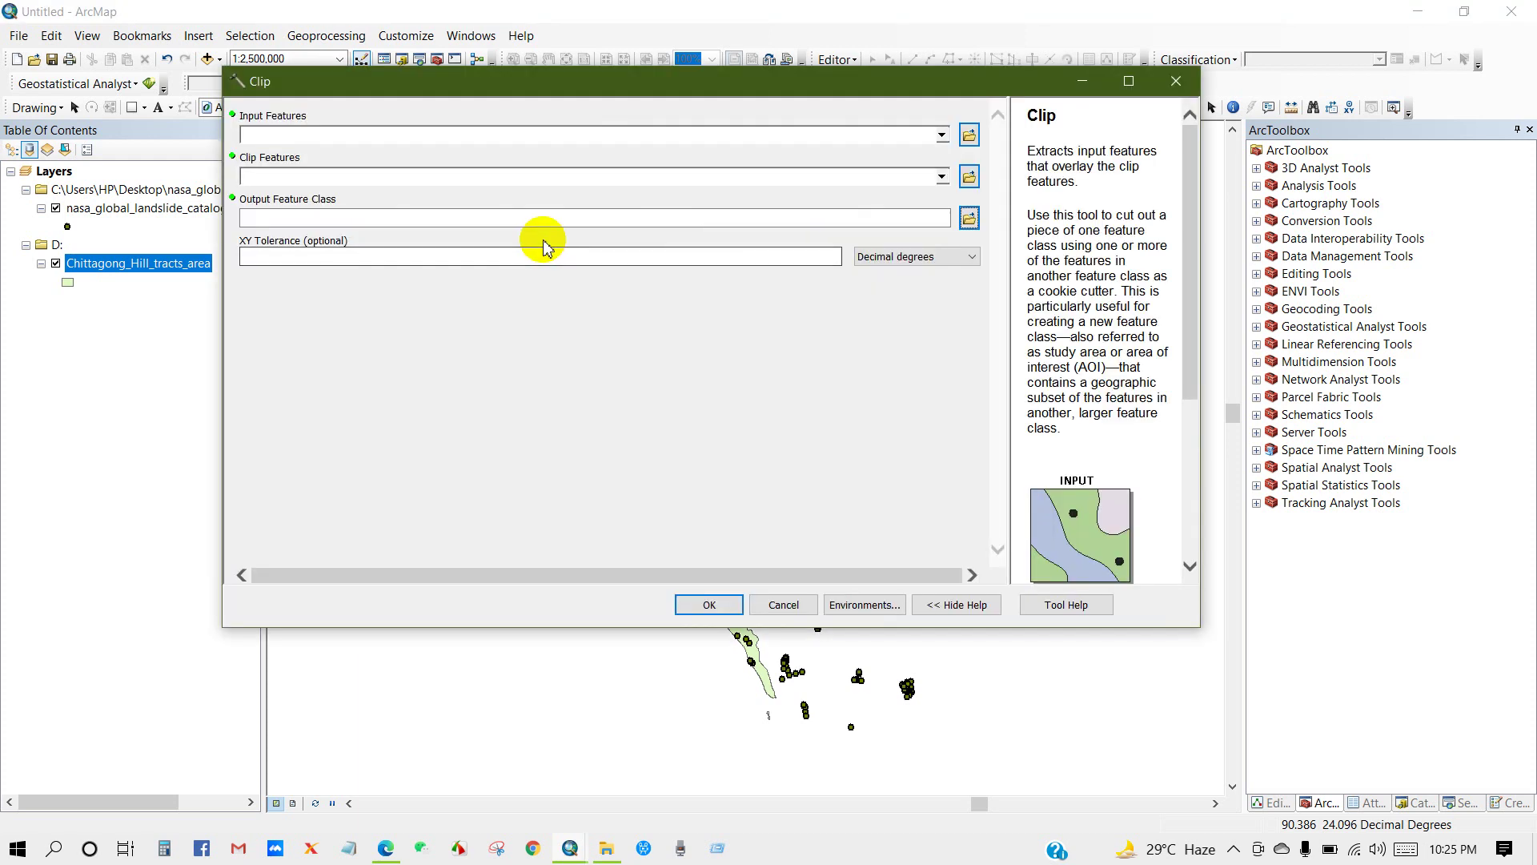
left_click(942, 134)
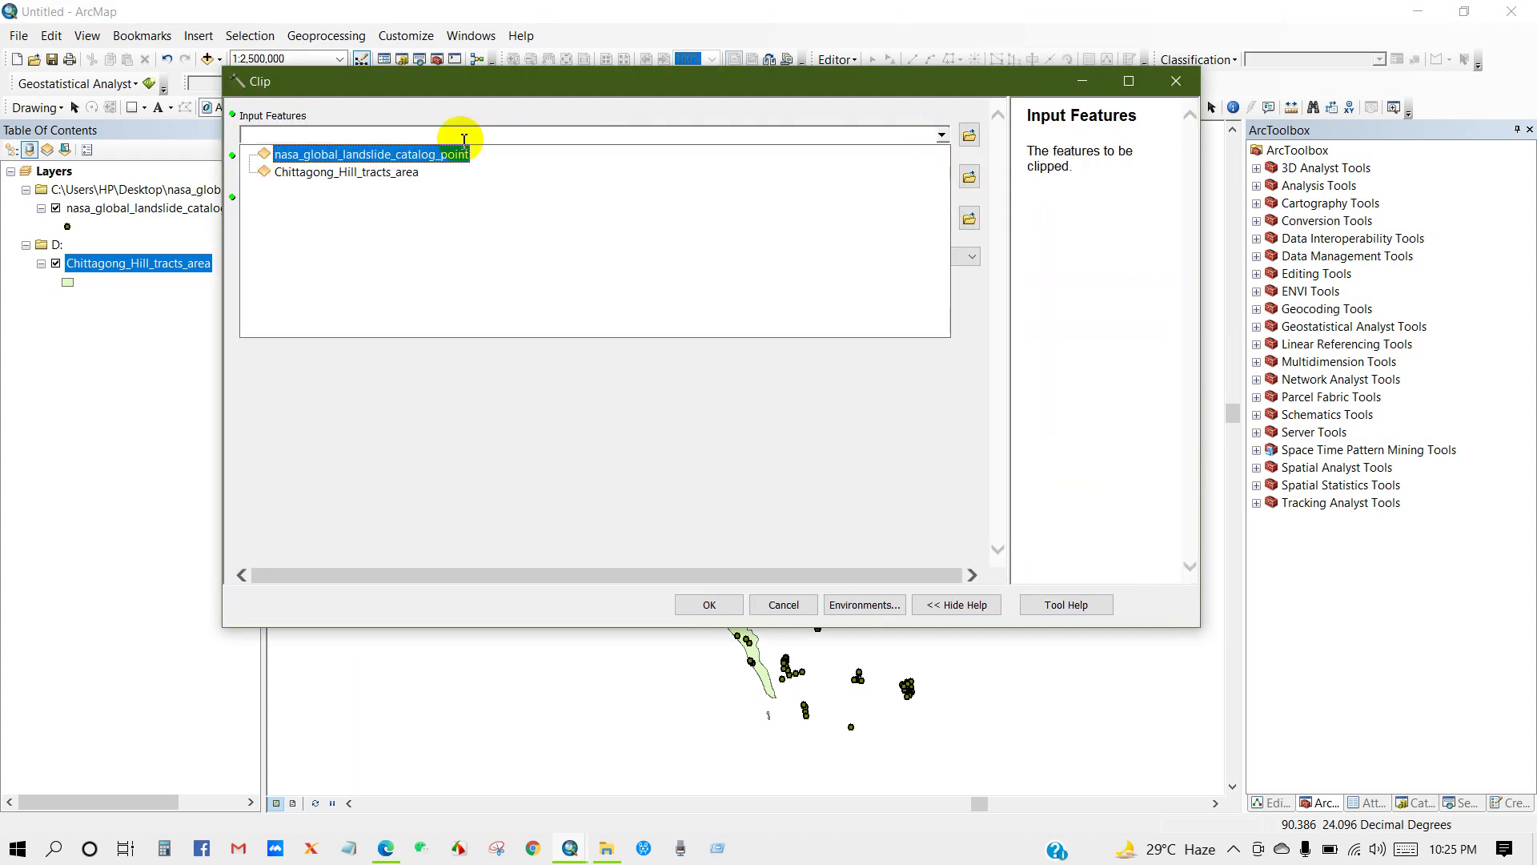
left_click(437, 154)
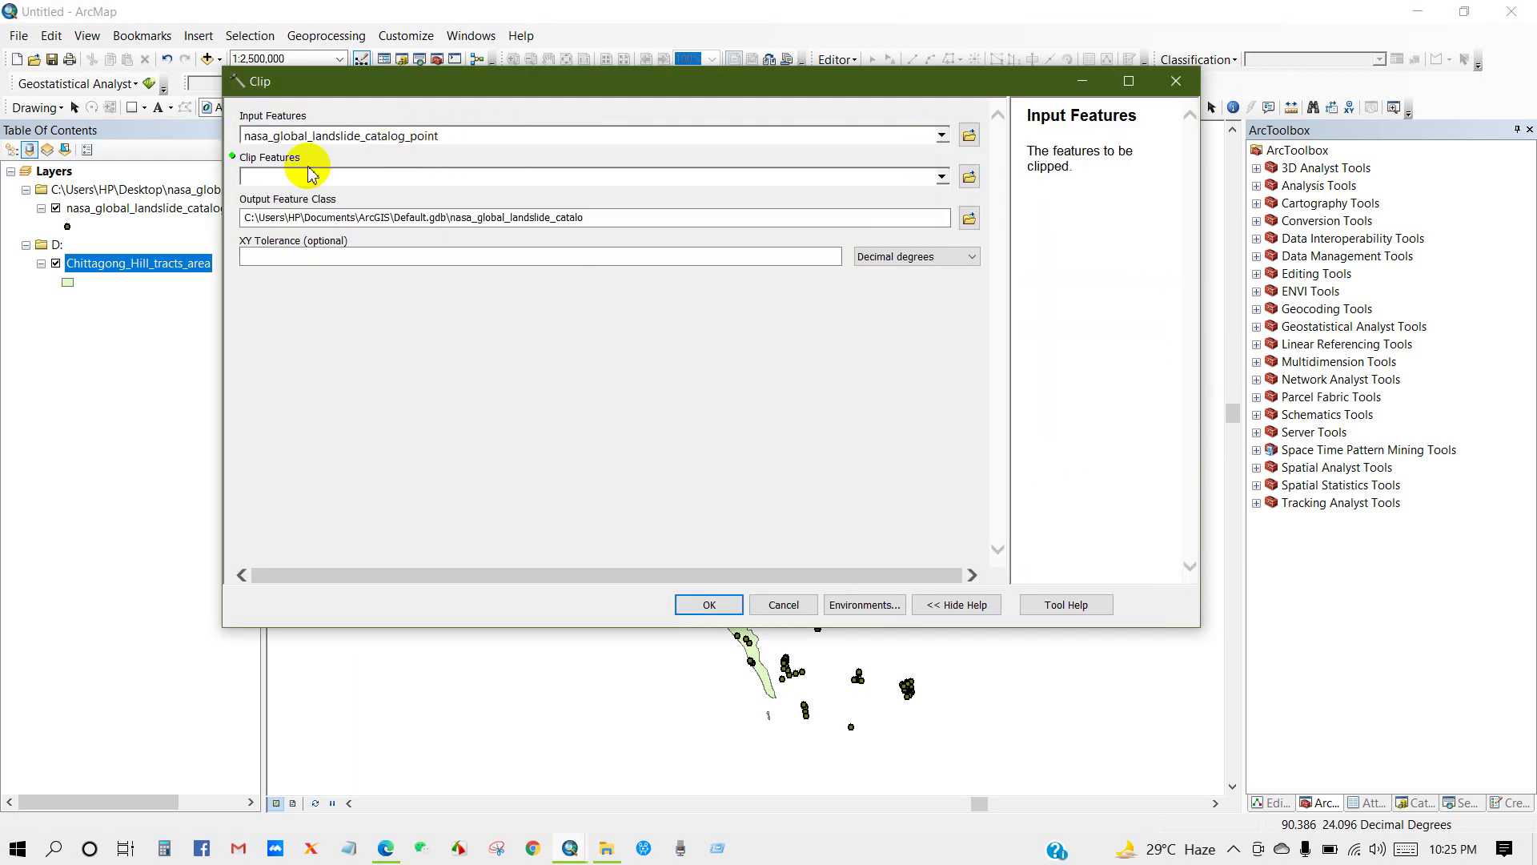
left_click(942, 176)
left_click(375, 217)
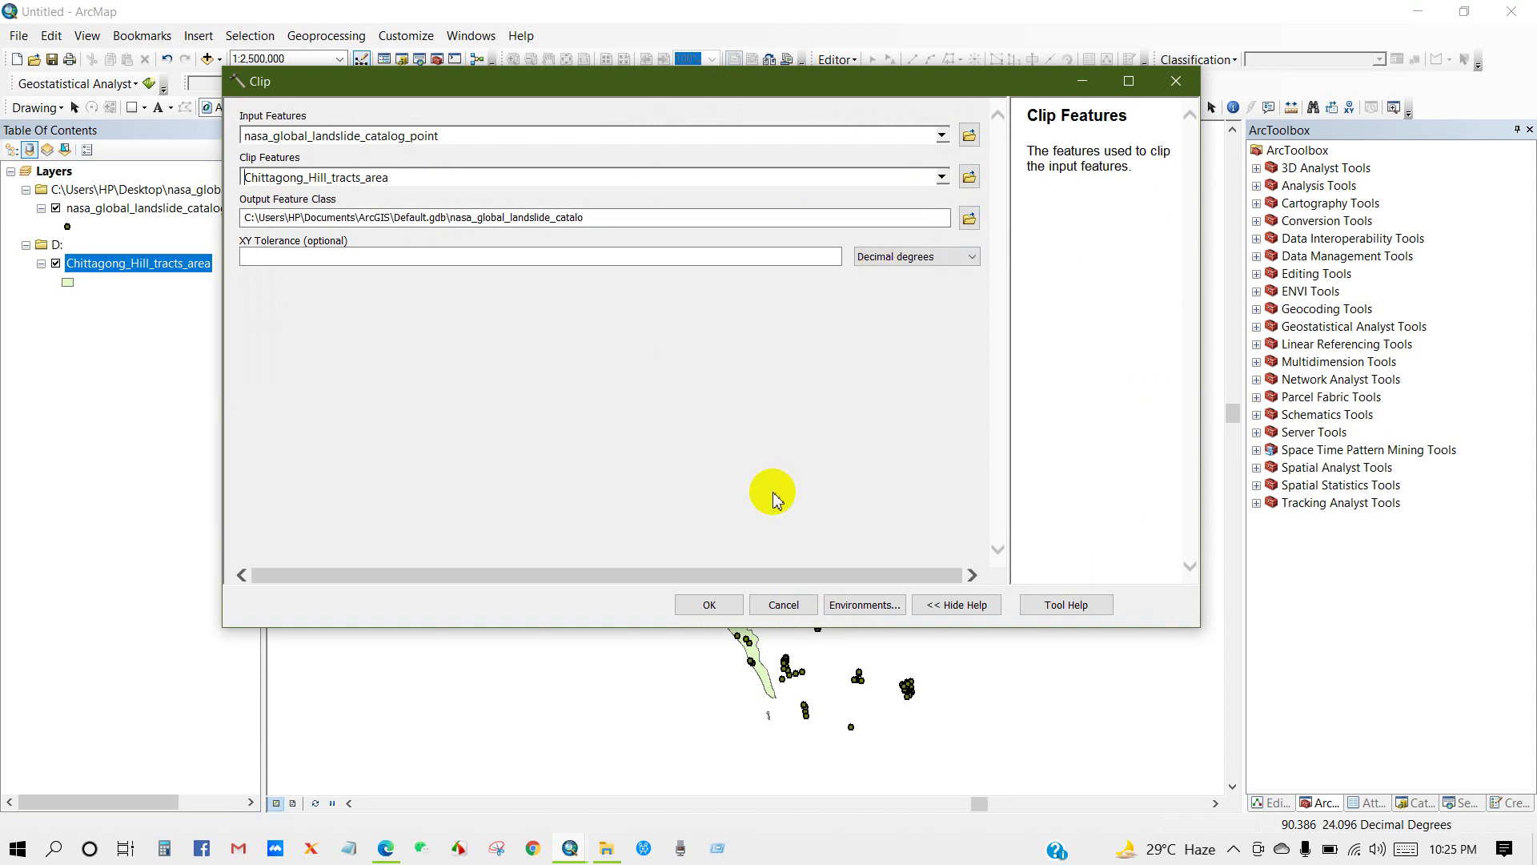
left_click(712, 606)
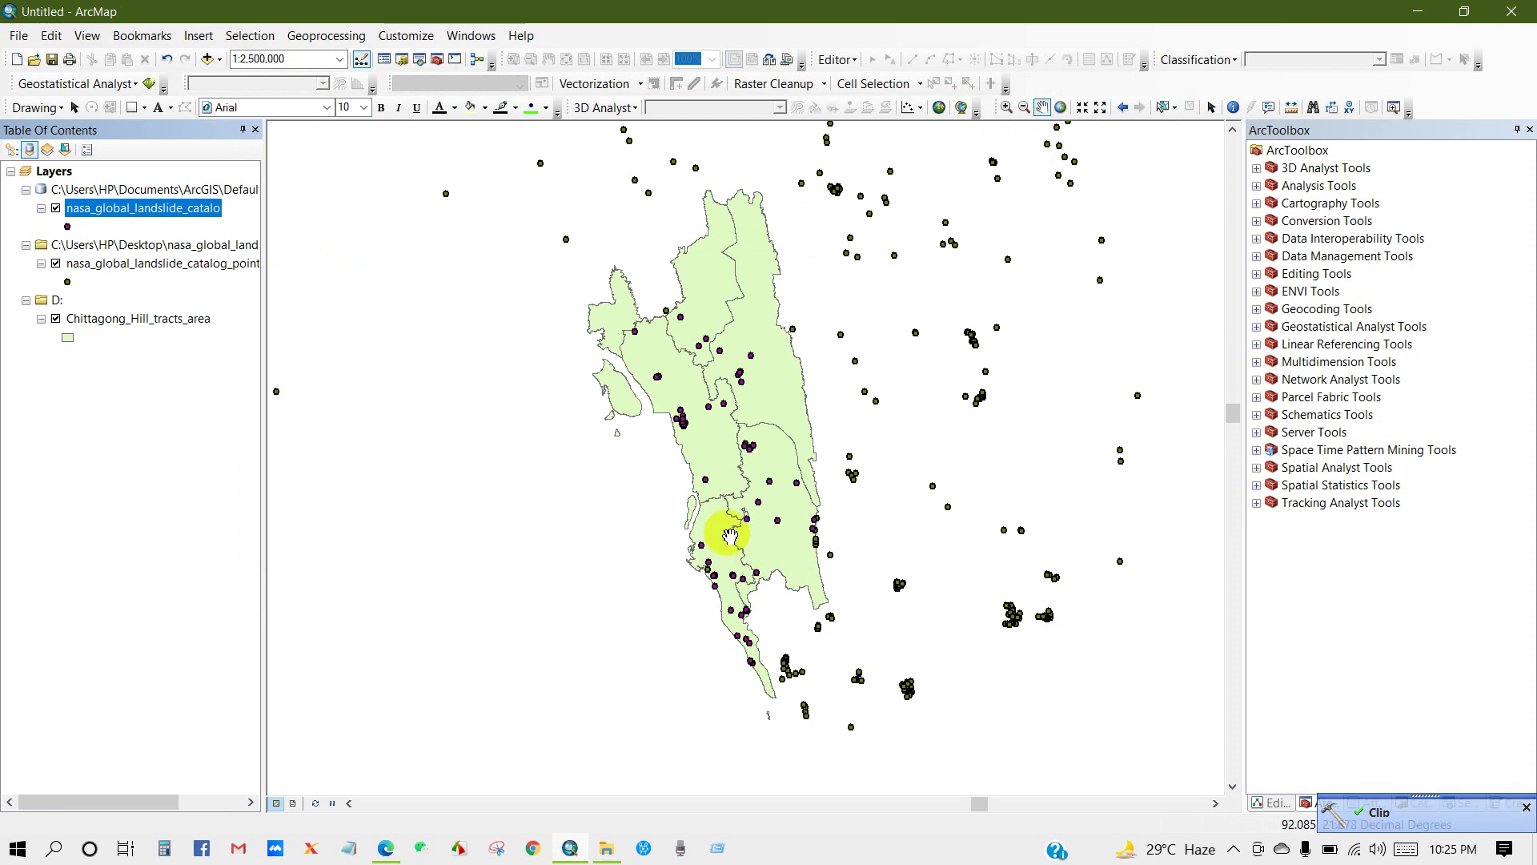
scroll(833, 478, "up", 5)
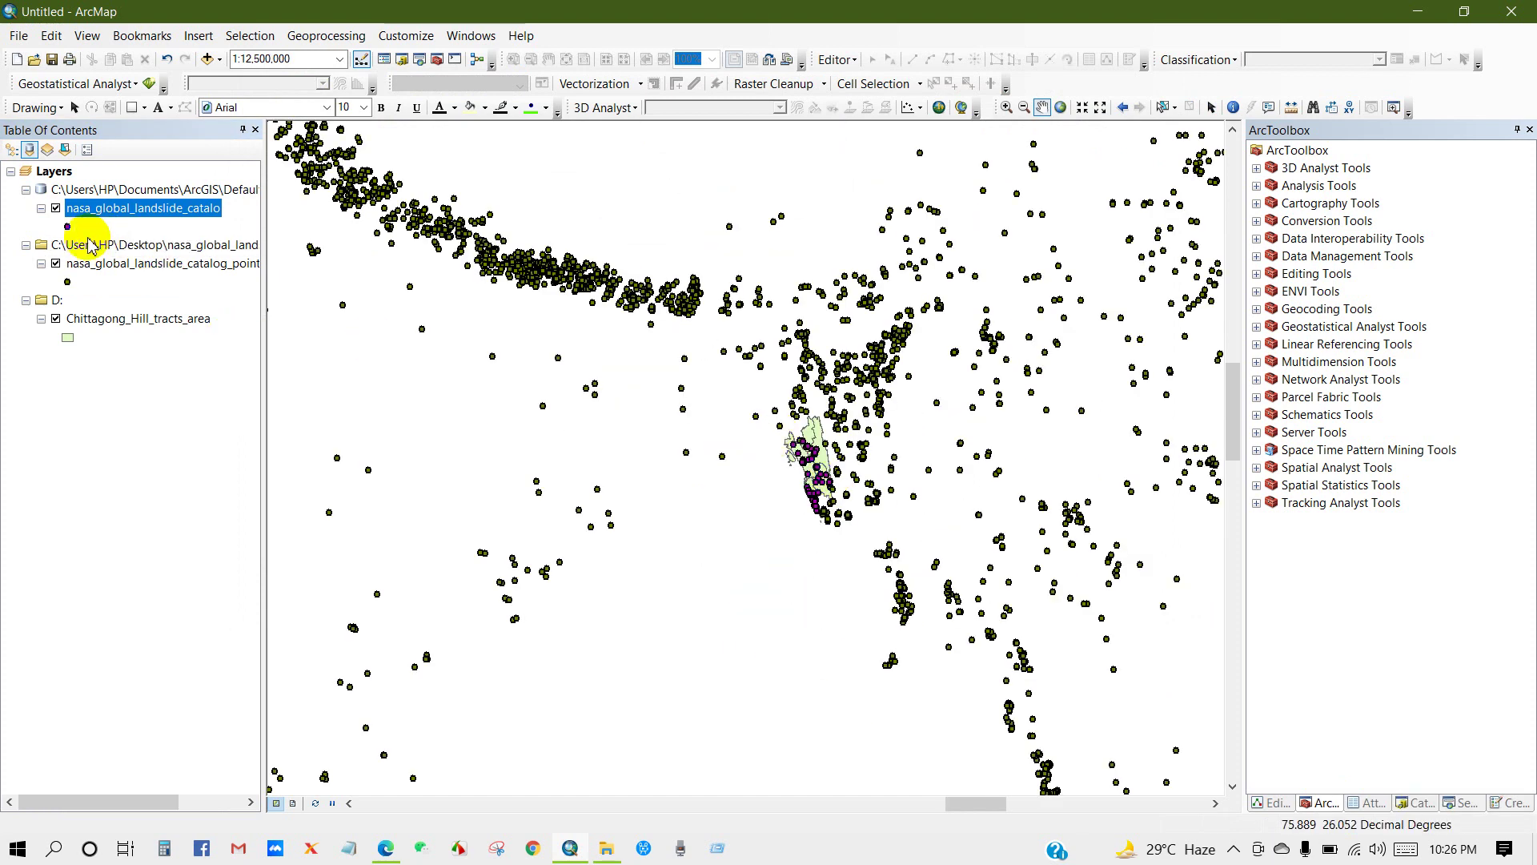
Hide the global landslide points, zoom to Chittagong, and select the clipped layer in drawing order
left_click(56, 263)
left_click_drag(775, 487, 673, 480)
scroll(653, 464, "down", 2)
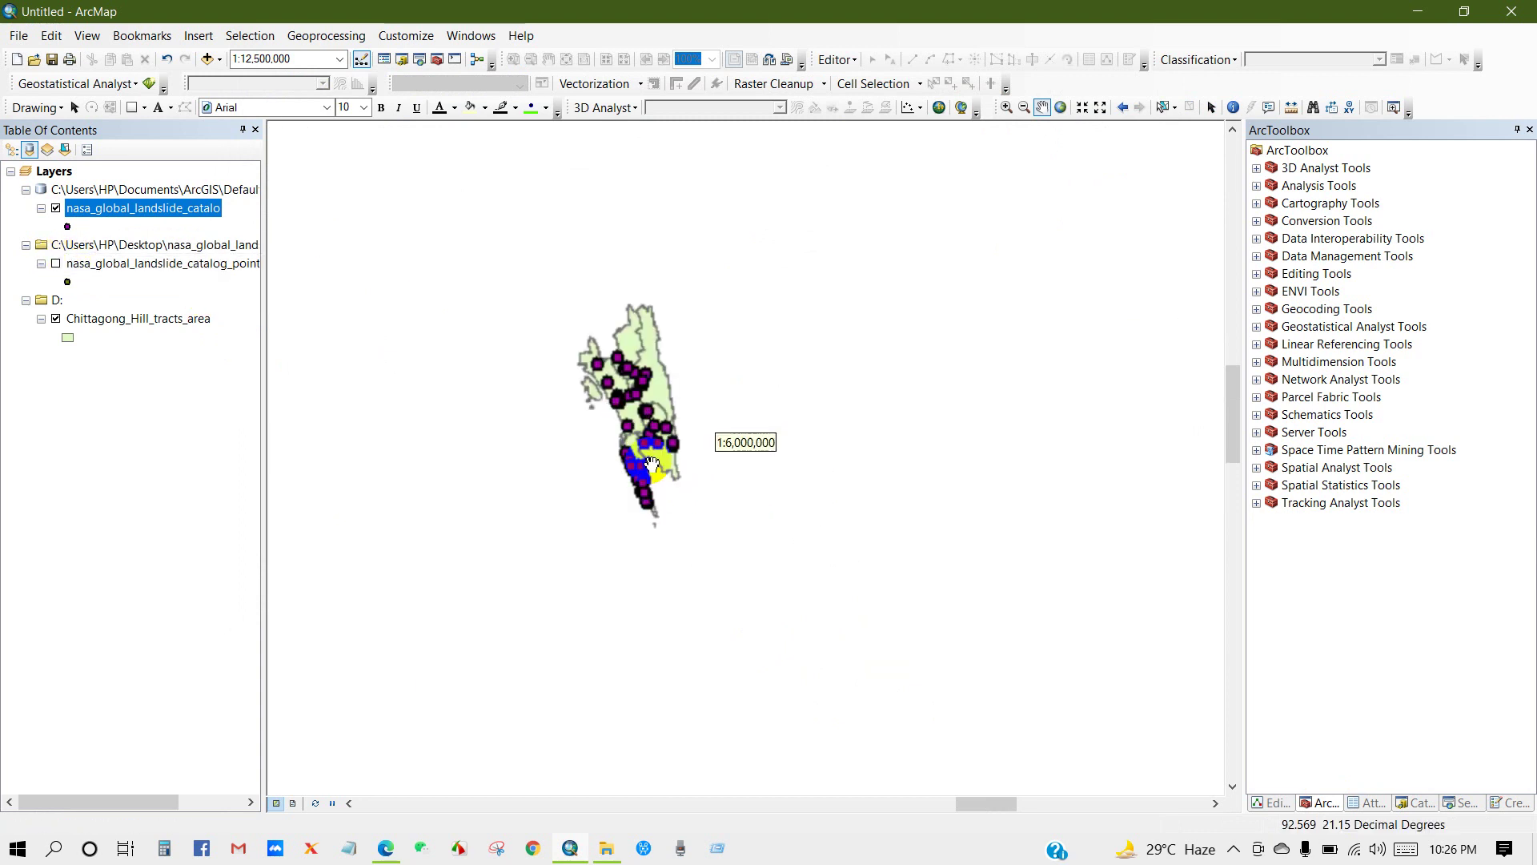
scroll(653, 464, "down", 2)
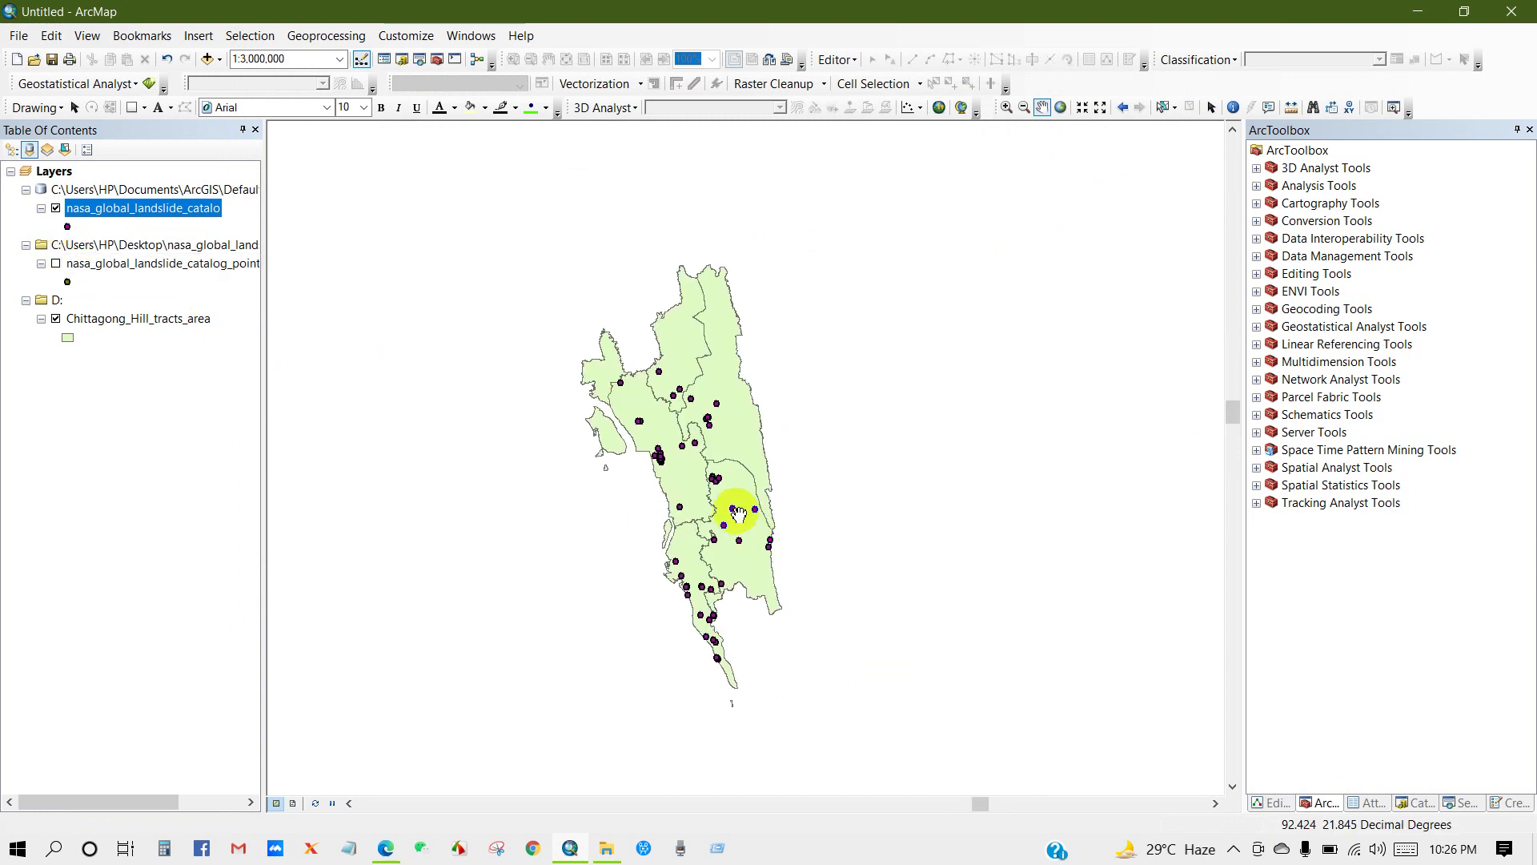
scroll(733, 494, "down", 1)
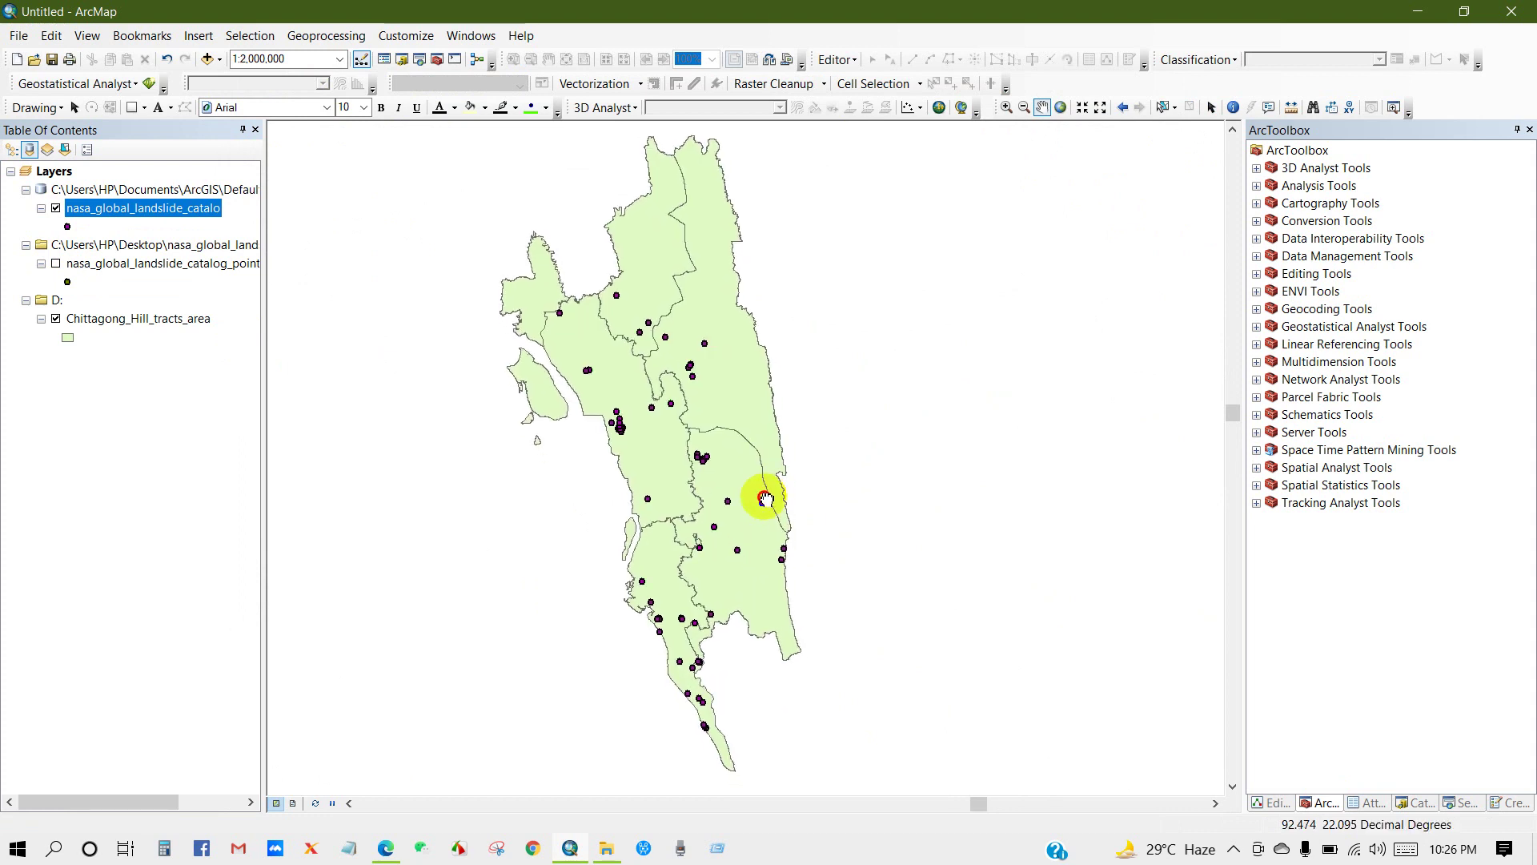
left_click_drag(718, 484, 719, 480)
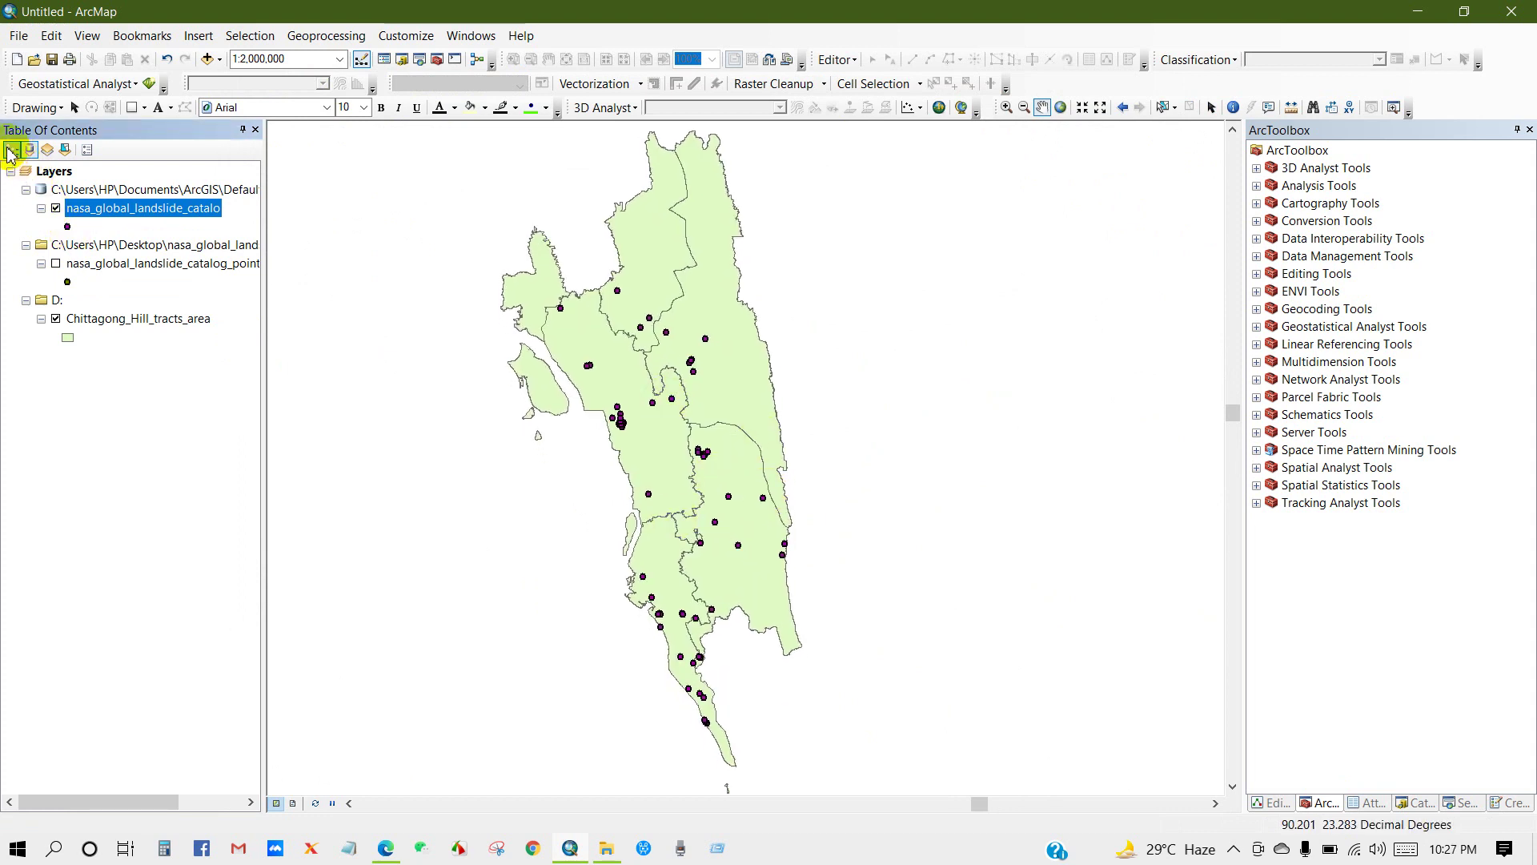
left_click(10, 152)
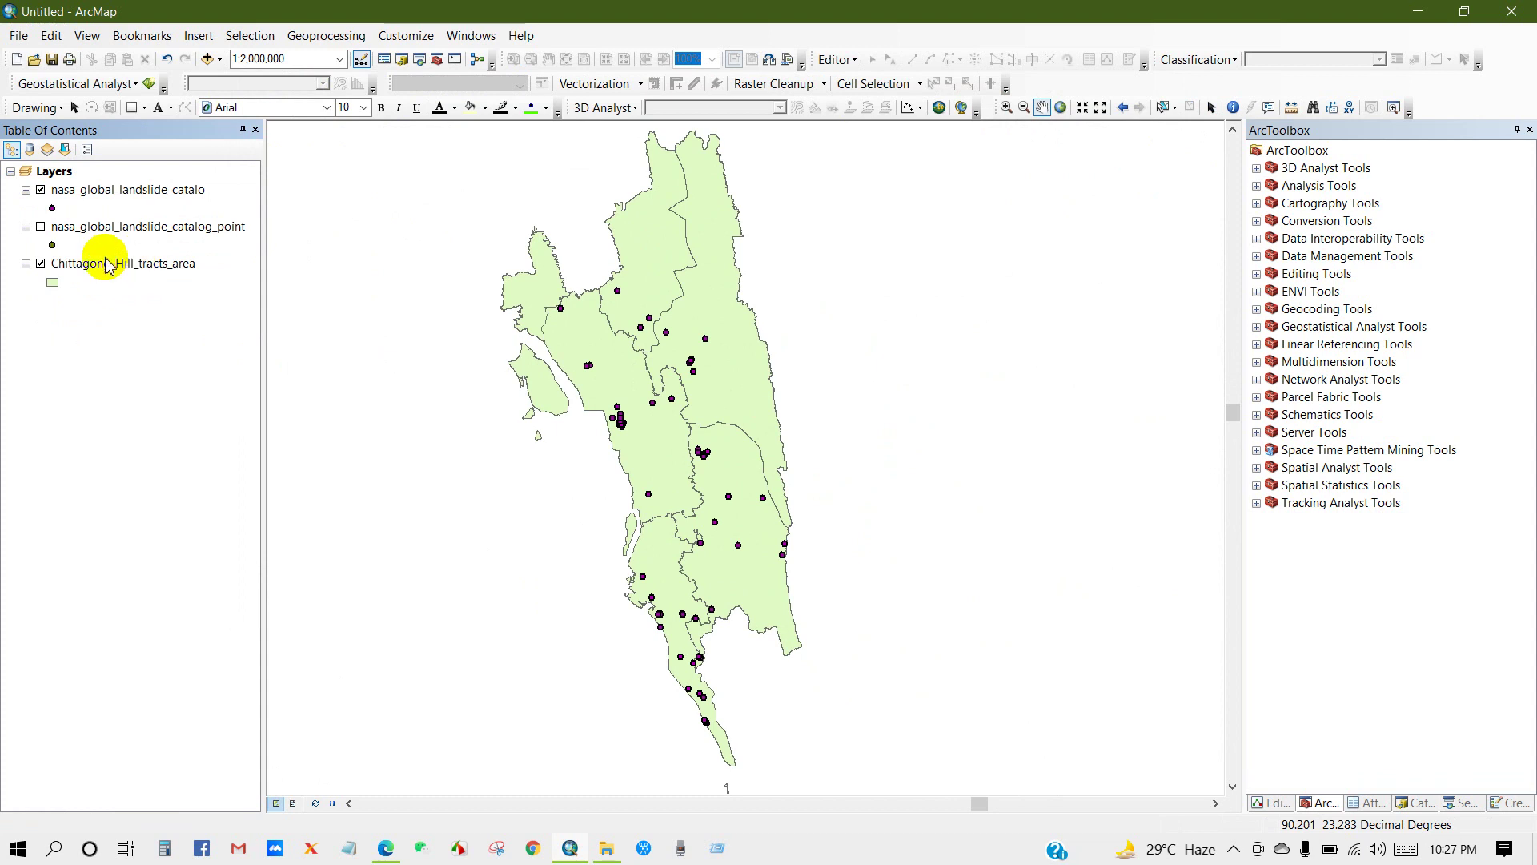
left_click(86, 195)
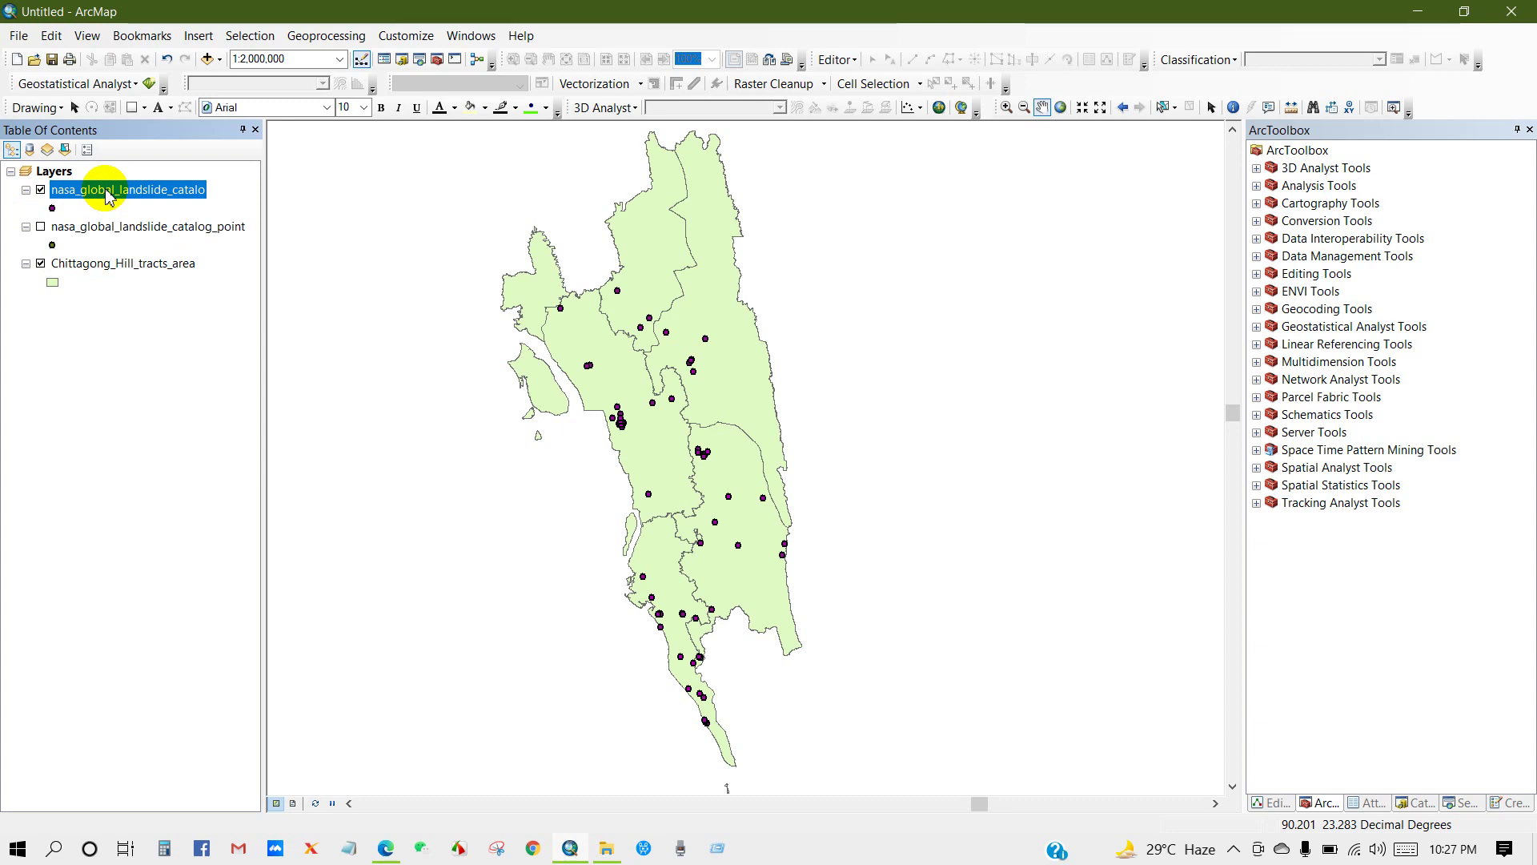
Open the clipped landslide layer's attribute table and reposition its window
right_click(108, 197)
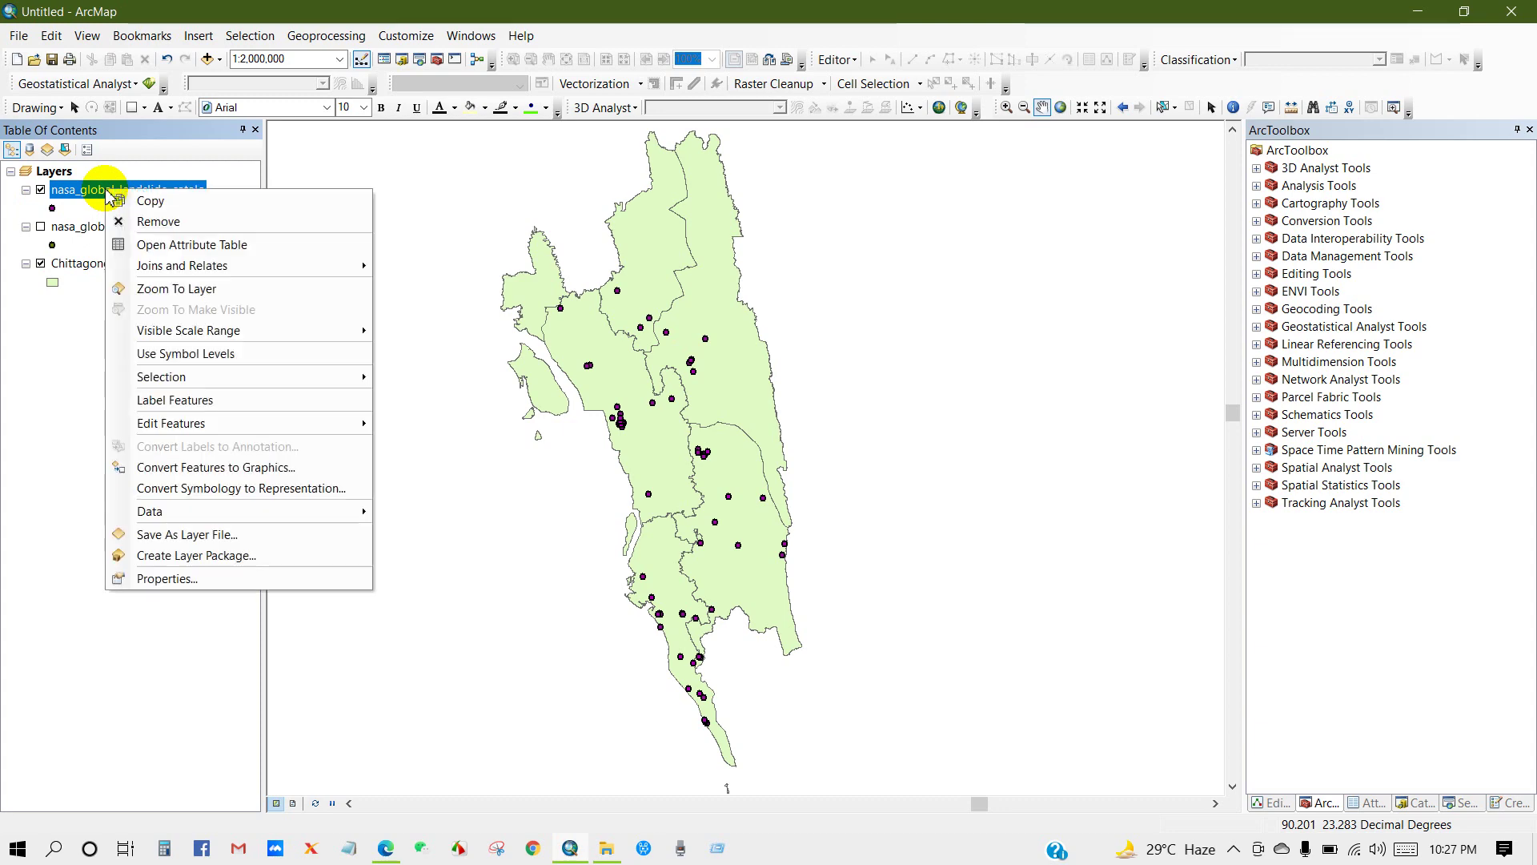
left_click(166, 243)
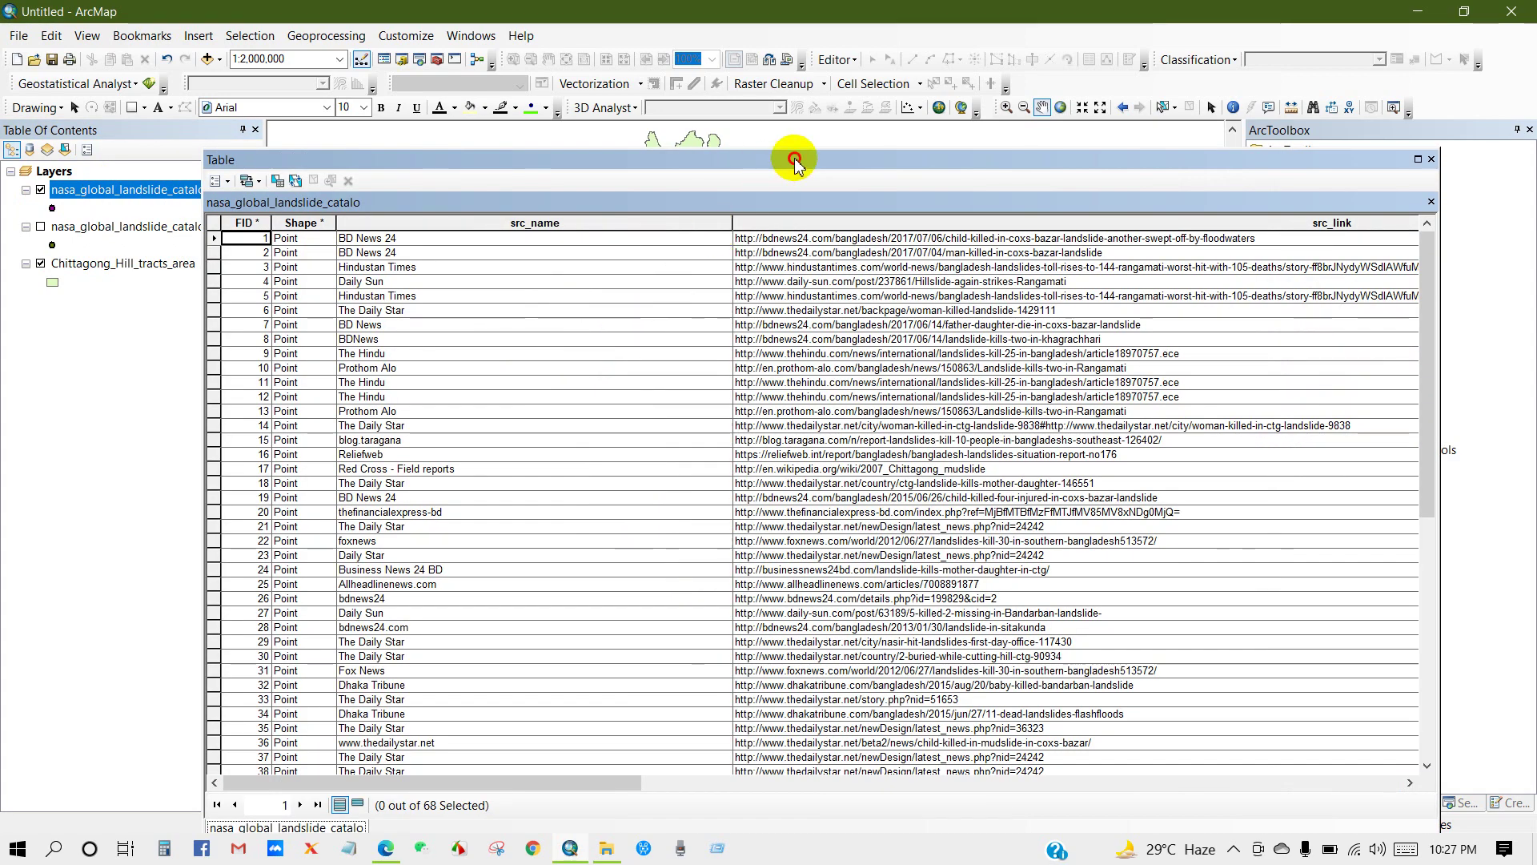
left_click_drag(793, 160, 770, 104)
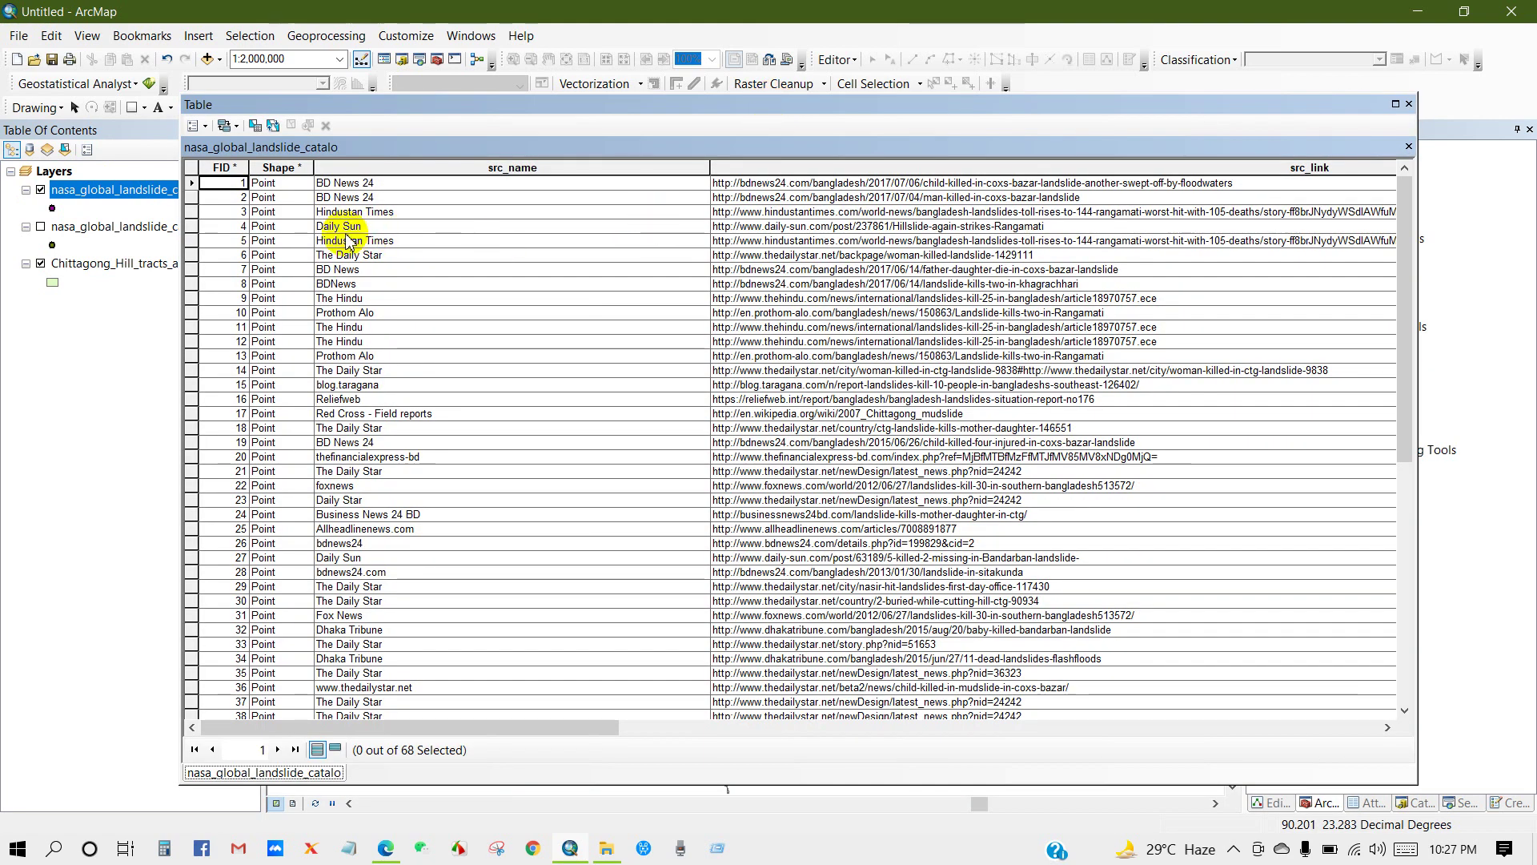
left_click_drag(462, 727, 502, 729)
Review the src_name records such as BD News 24, Hindustan Times, Daily Sun and Prothom Alo
left_click(472, 168)
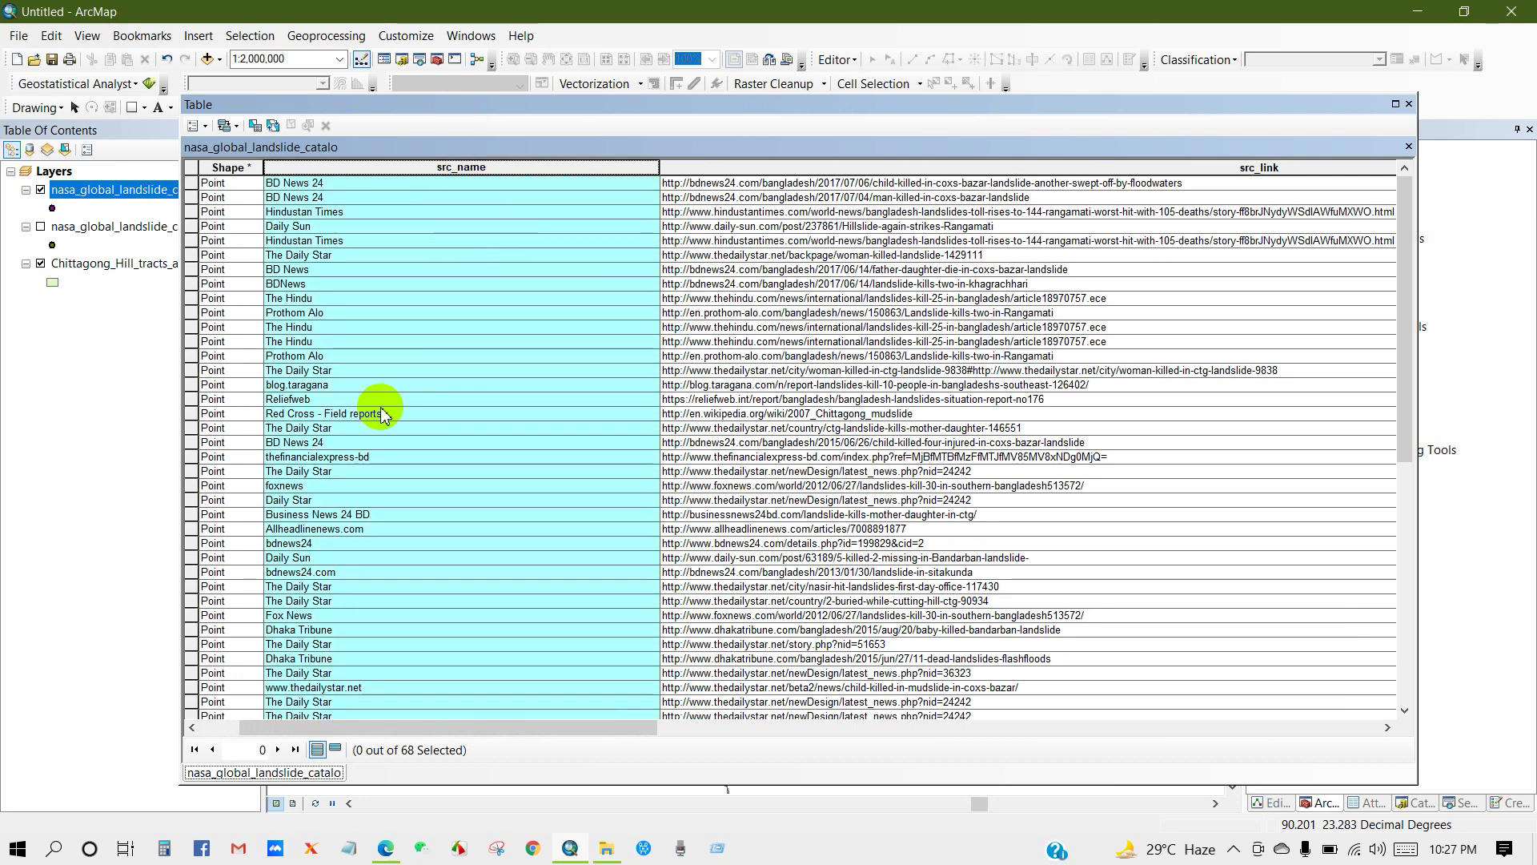
left_click(309, 197)
key("Up")
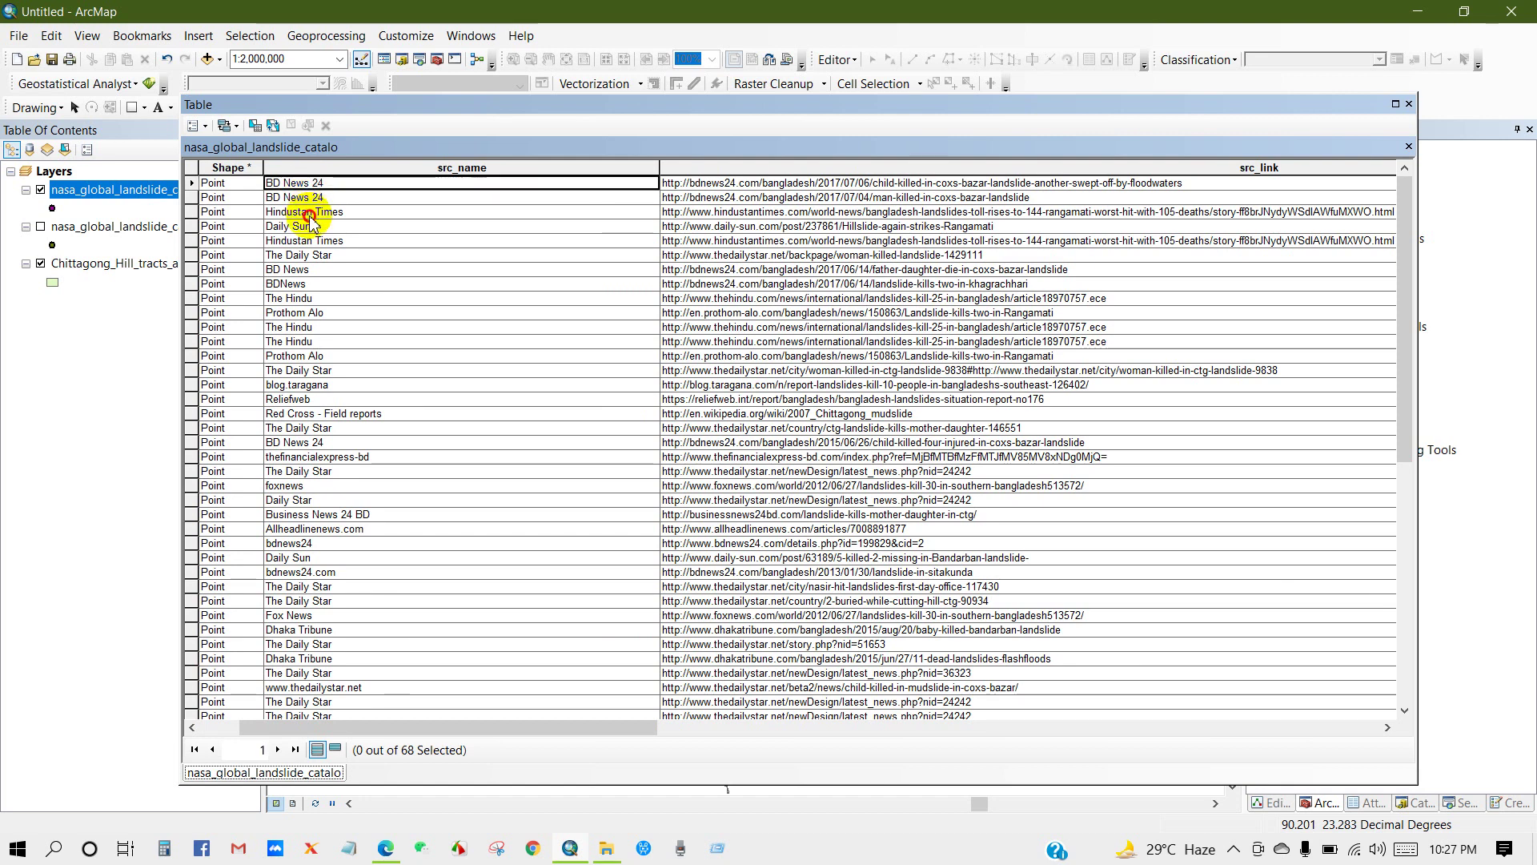
left_click(309, 213)
left_click(306, 227)
left_click(307, 241)
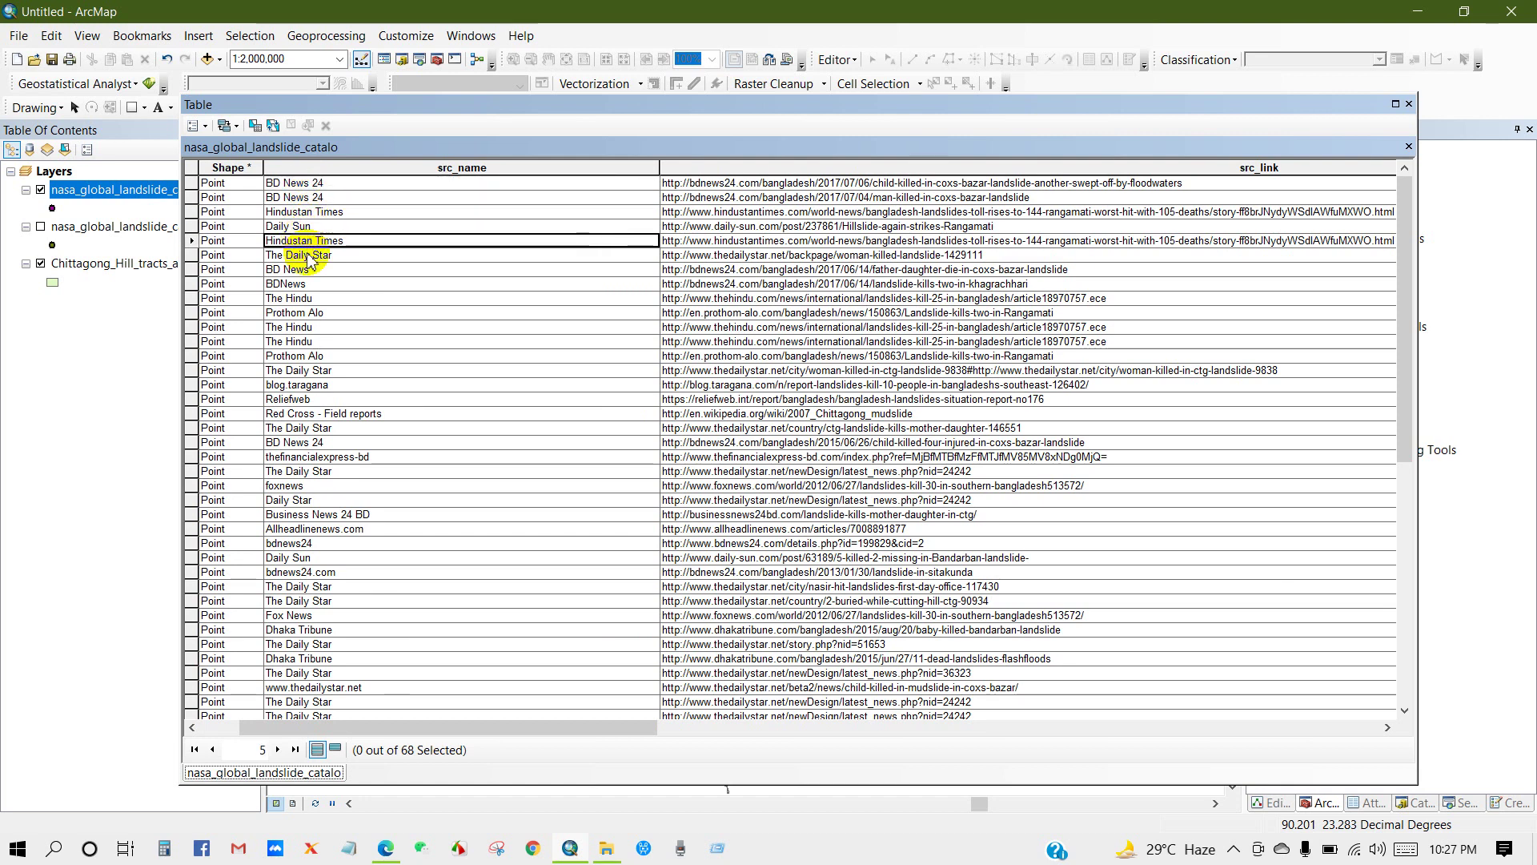
left_click(317, 270)
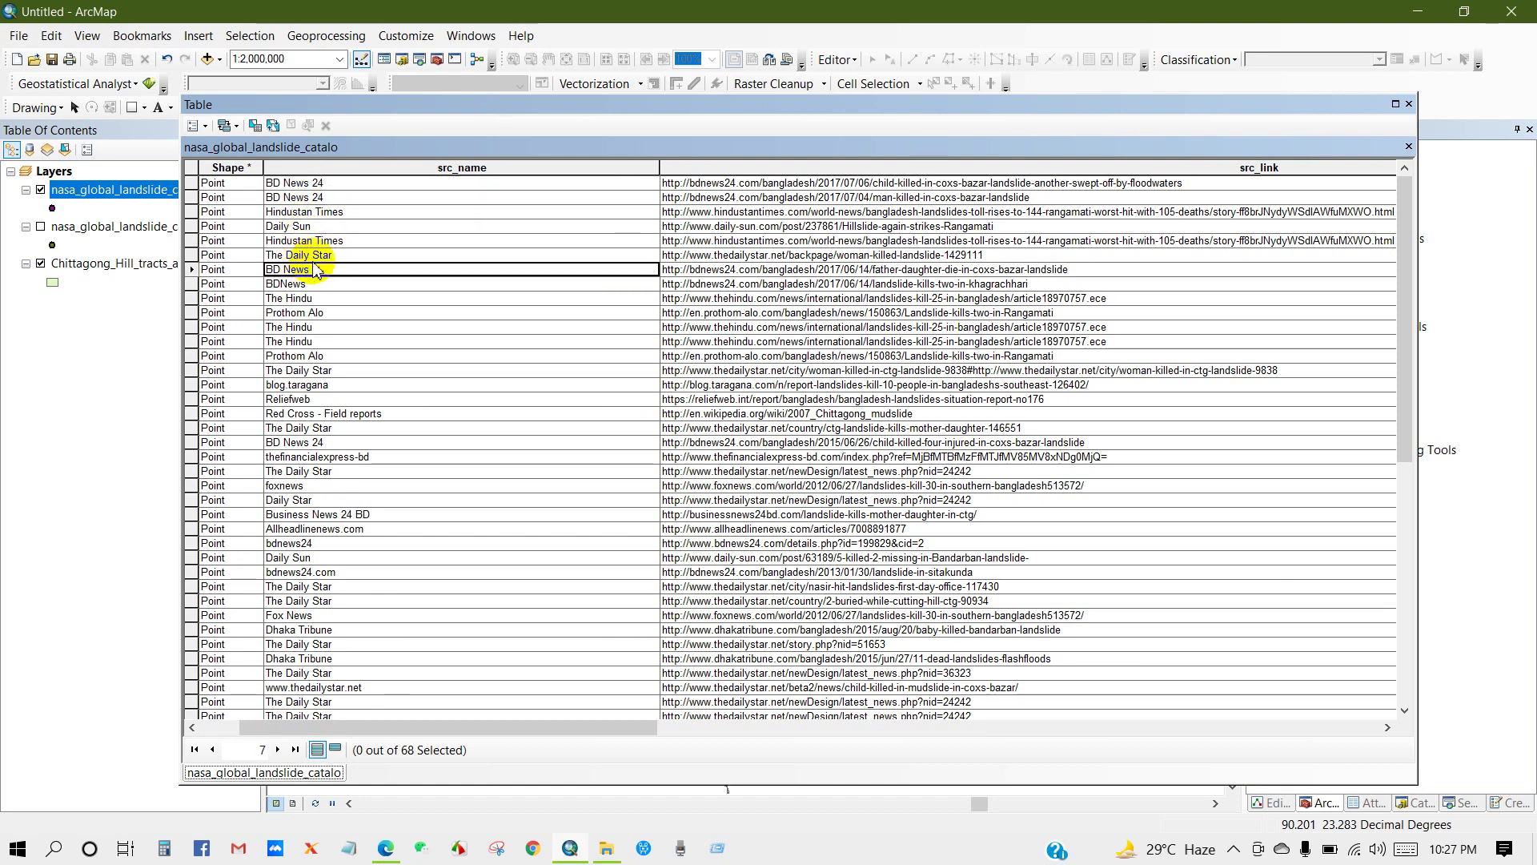
left_click(308, 316)
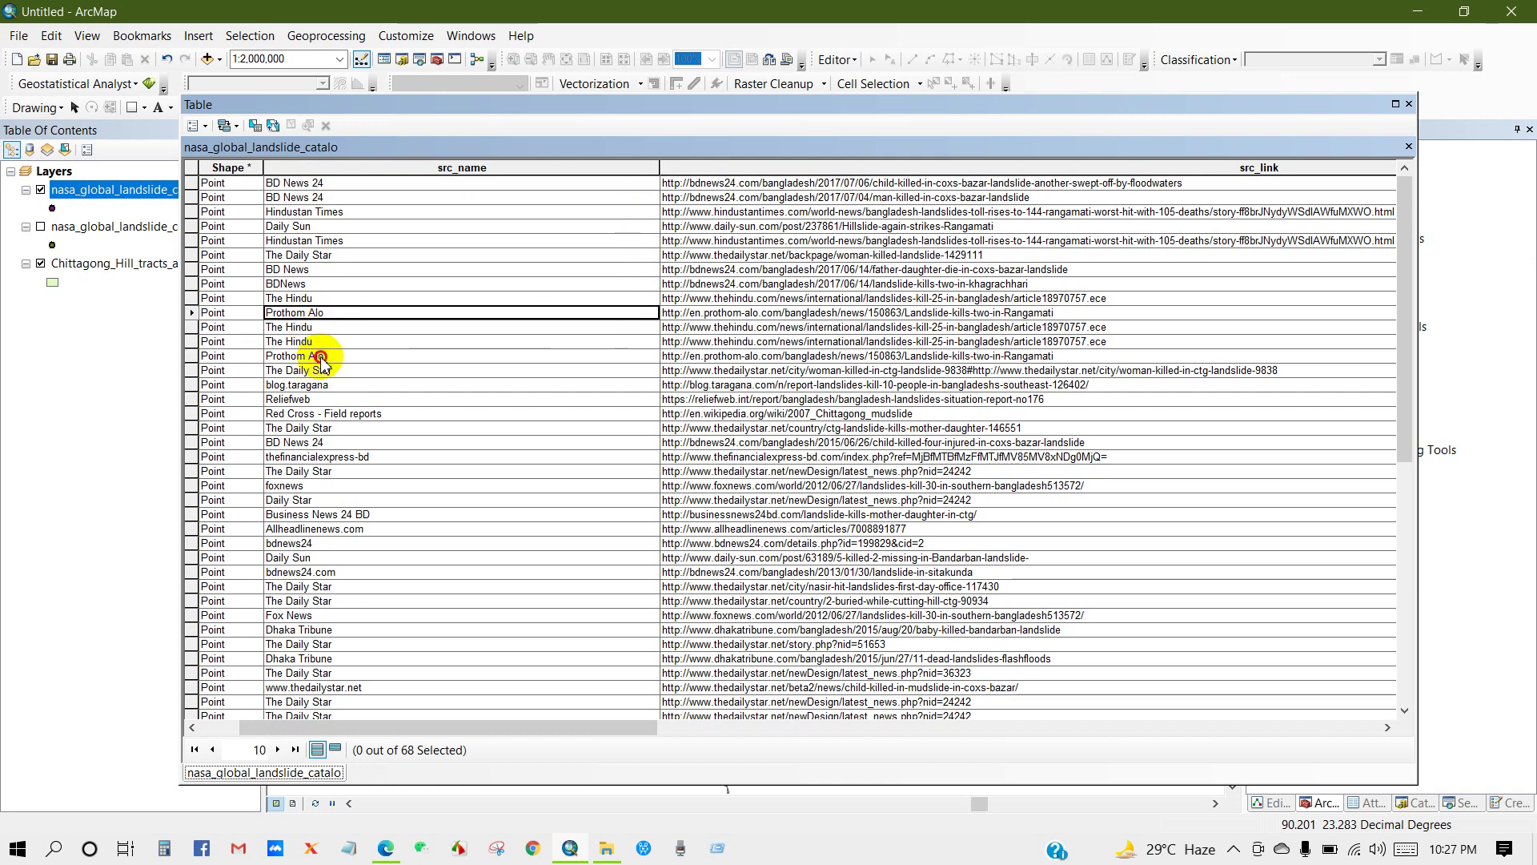
left_click(321, 358)
left_click(319, 371)
left_click(306, 401)
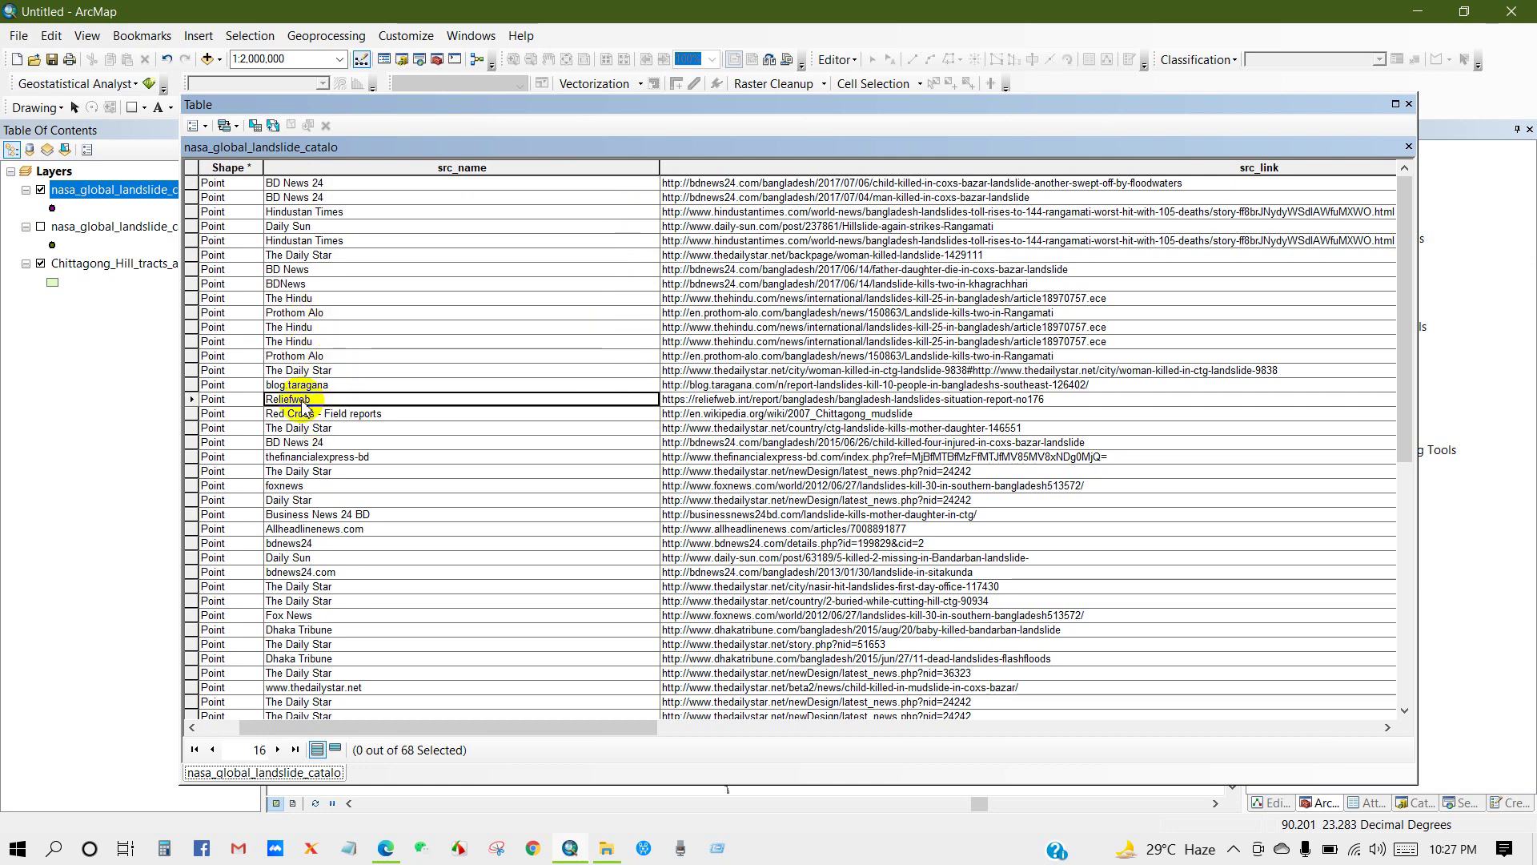
mouse_move(358, 730)
left_mouse_down()
mouse_move(470, 729)
mouse_move(352, 730)
mouse_move(374, 730)
left_mouse_up()
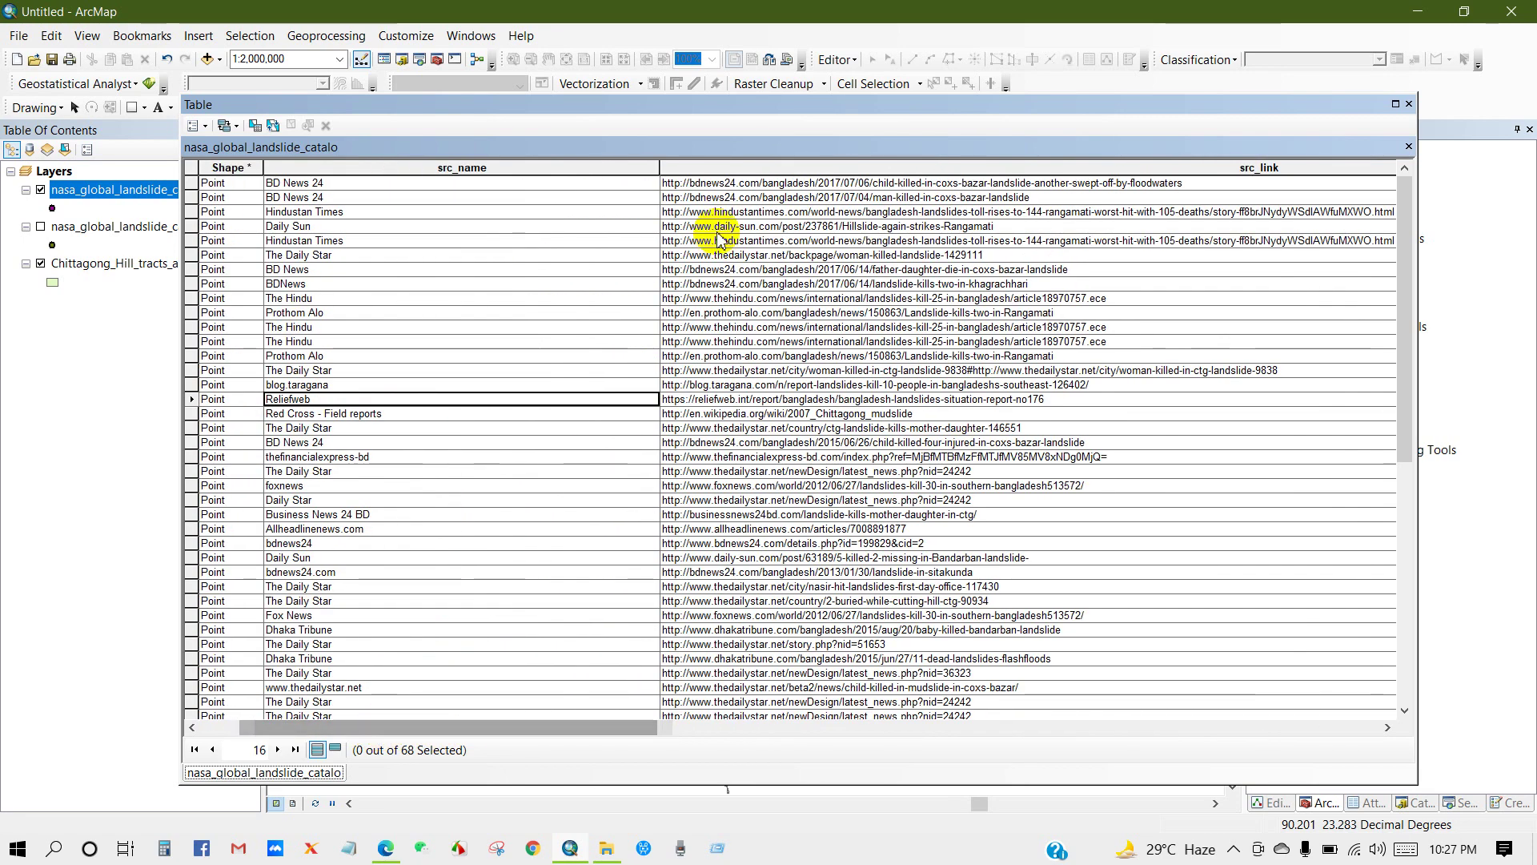
Inspect the src_link, event time, fatalities and injuries columns across the table
left_click(781, 185)
left_click(785, 168)
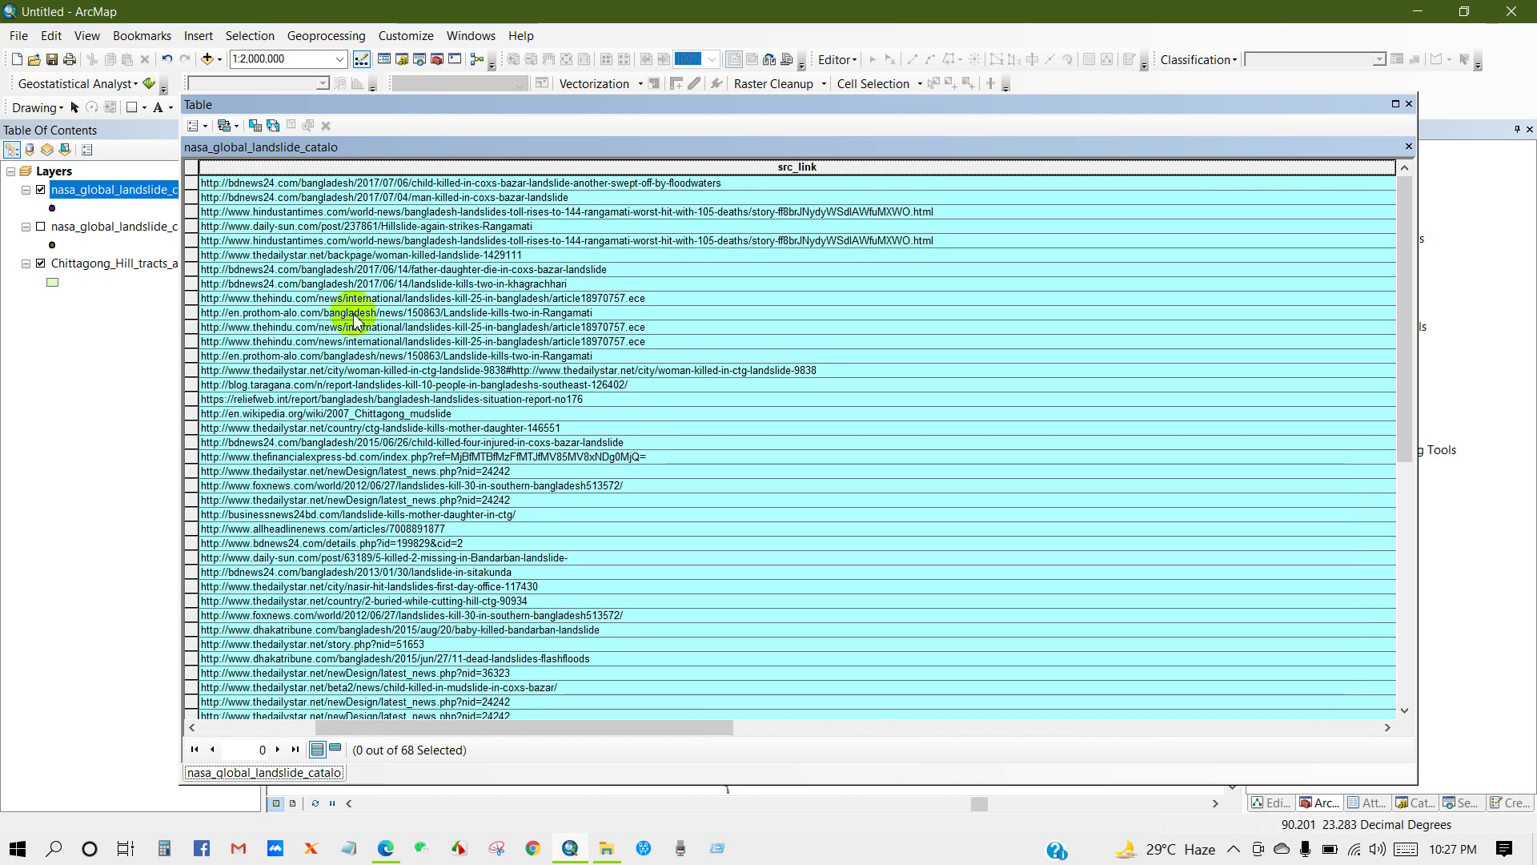
left_click_drag(393, 720, 508, 745)
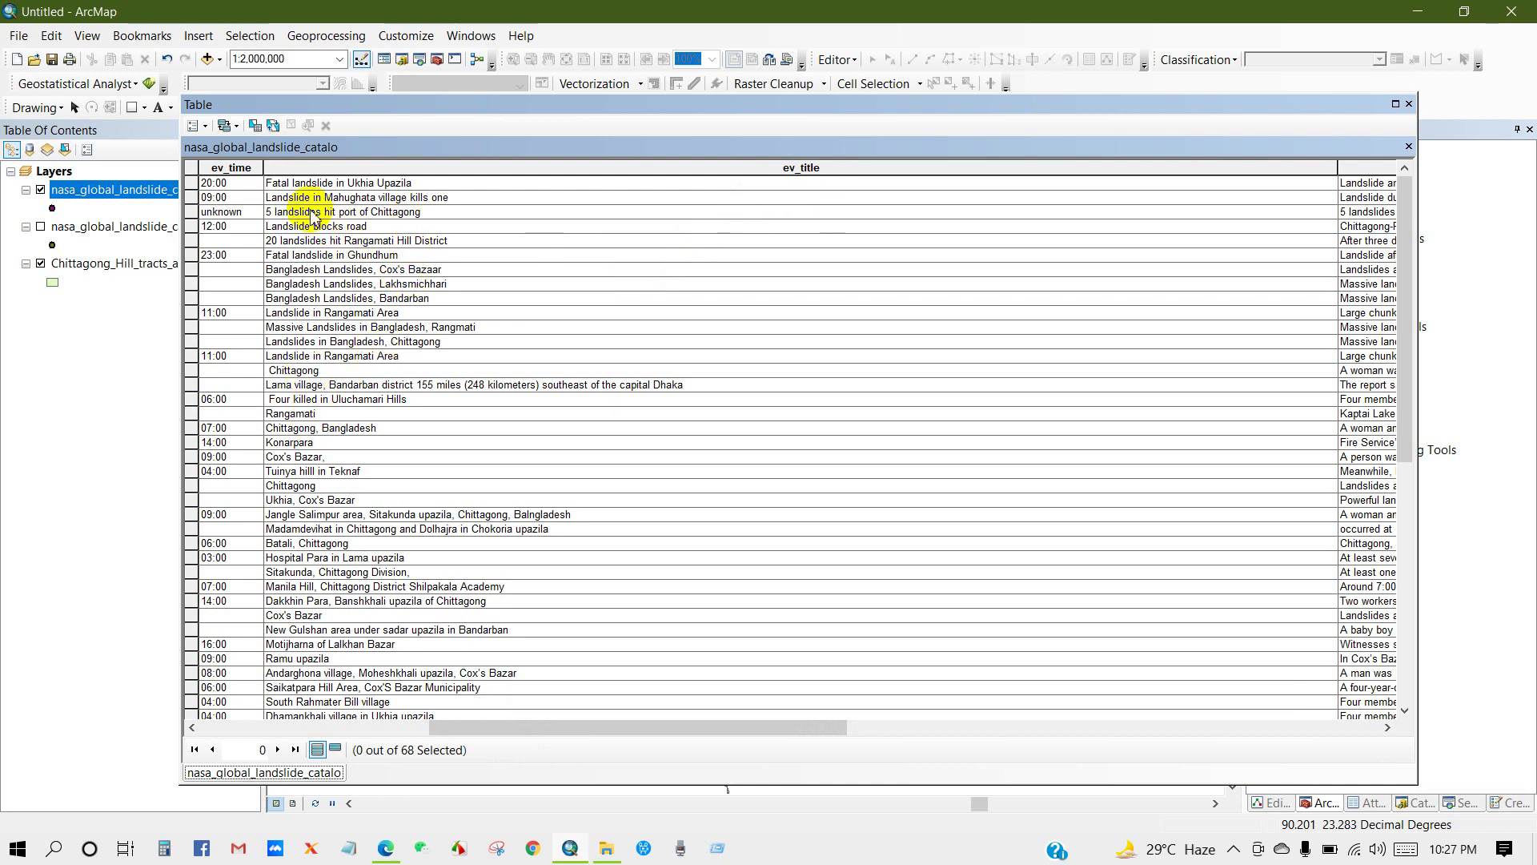
left_click(395, 186)
left_click(386, 199)
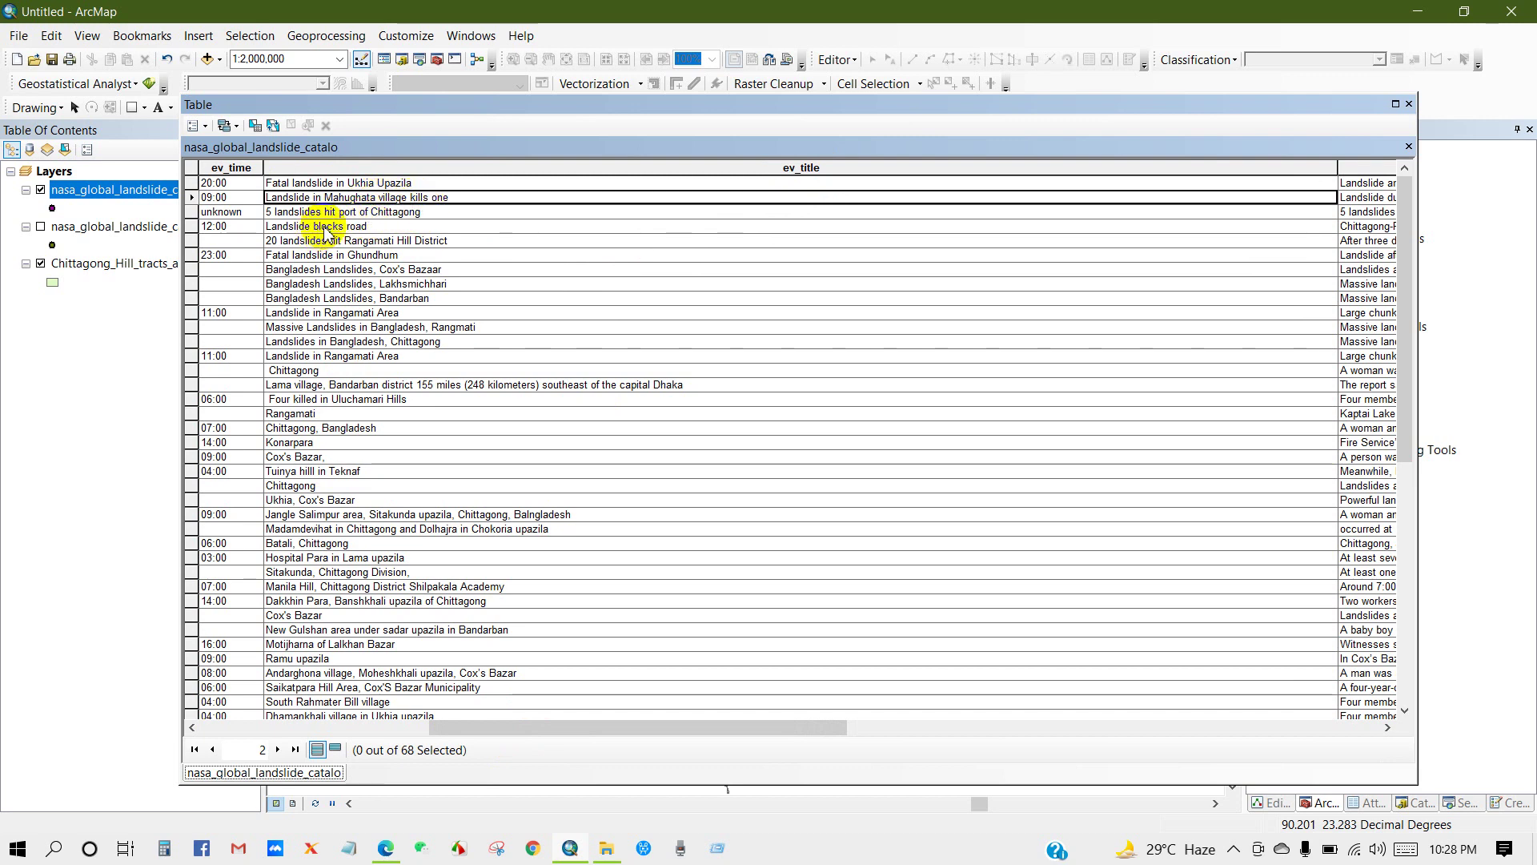
left_click_drag(475, 729, 627, 737)
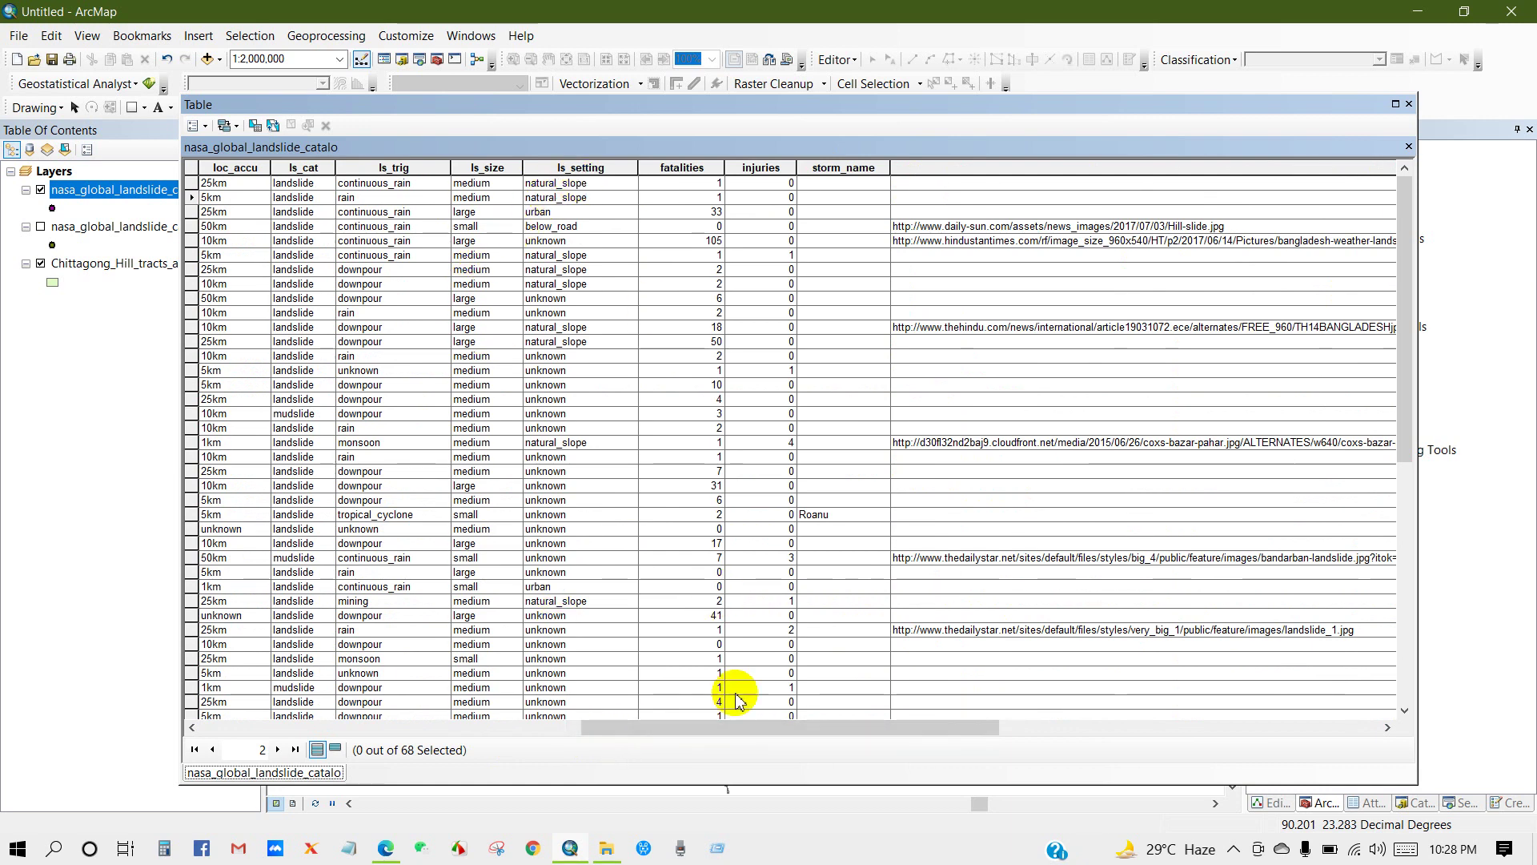
left_click(699, 170)
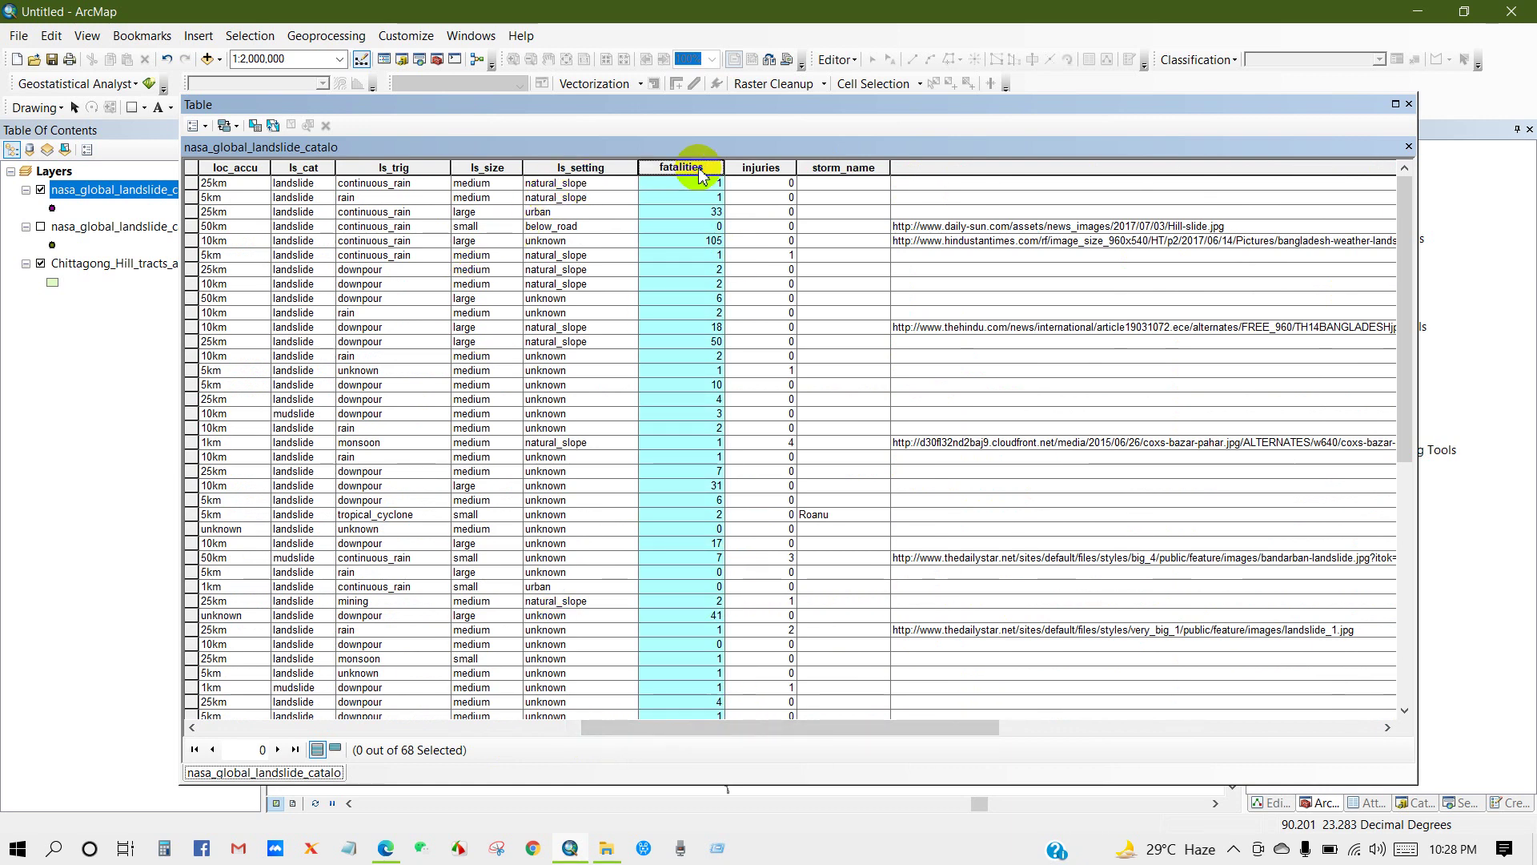
left_click(760, 168)
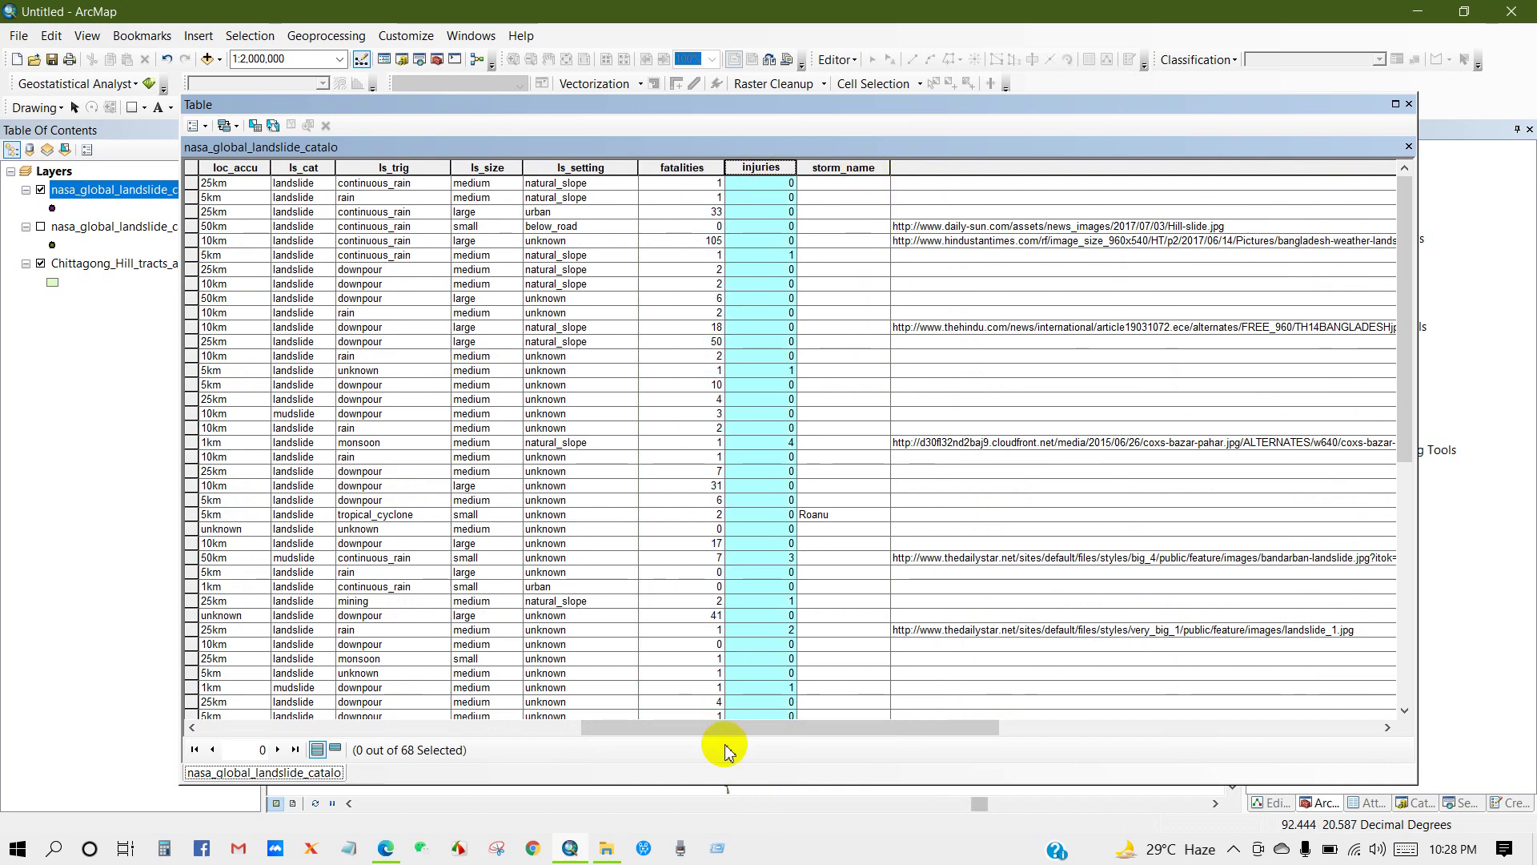
left_click_drag(720, 734, 1007, 737)
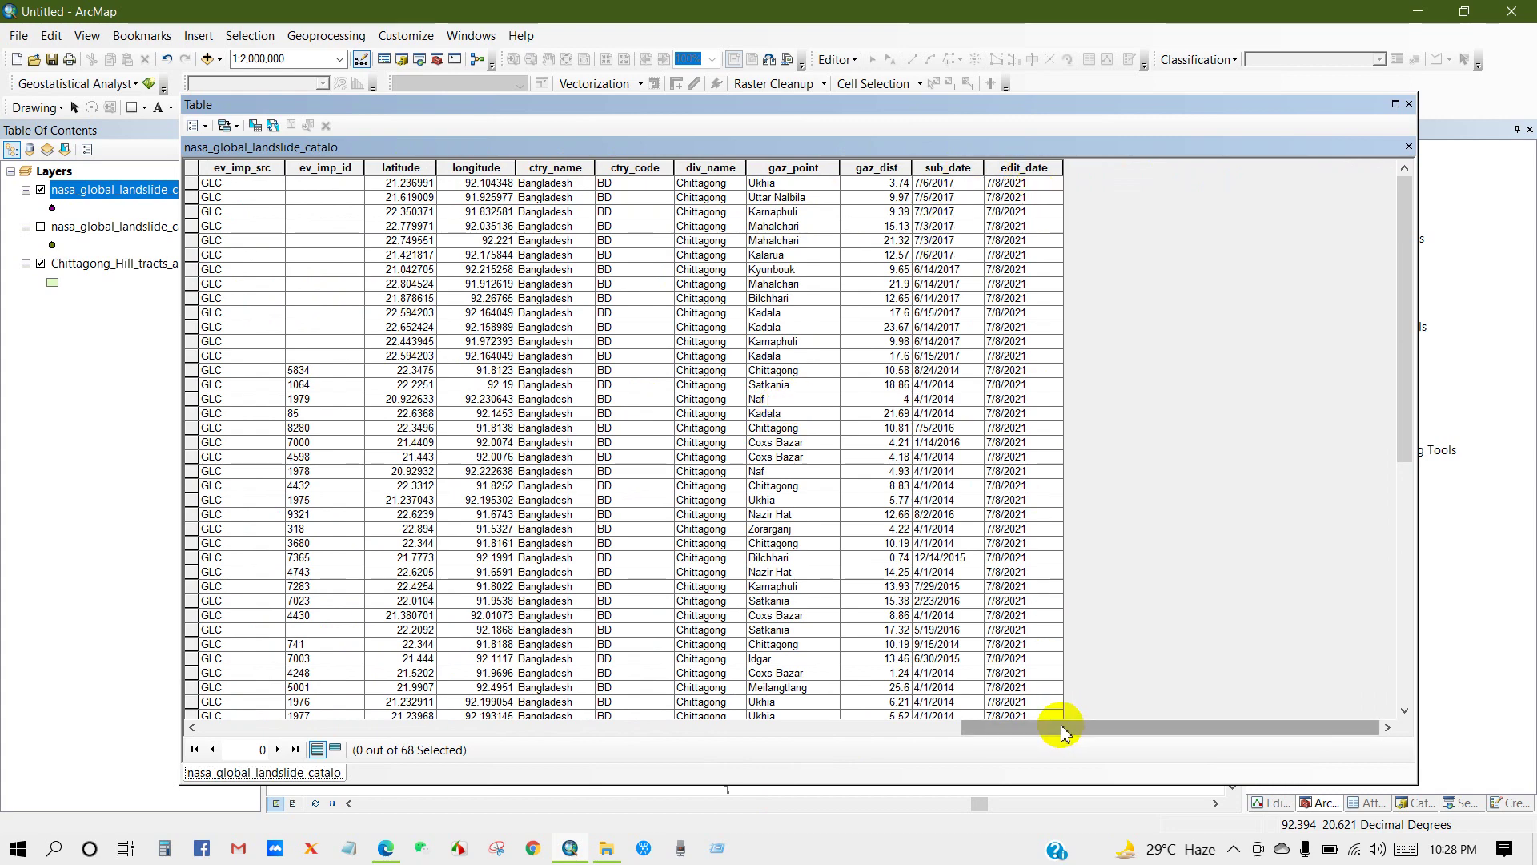
left_click_drag(1063, 730, 216, 731)
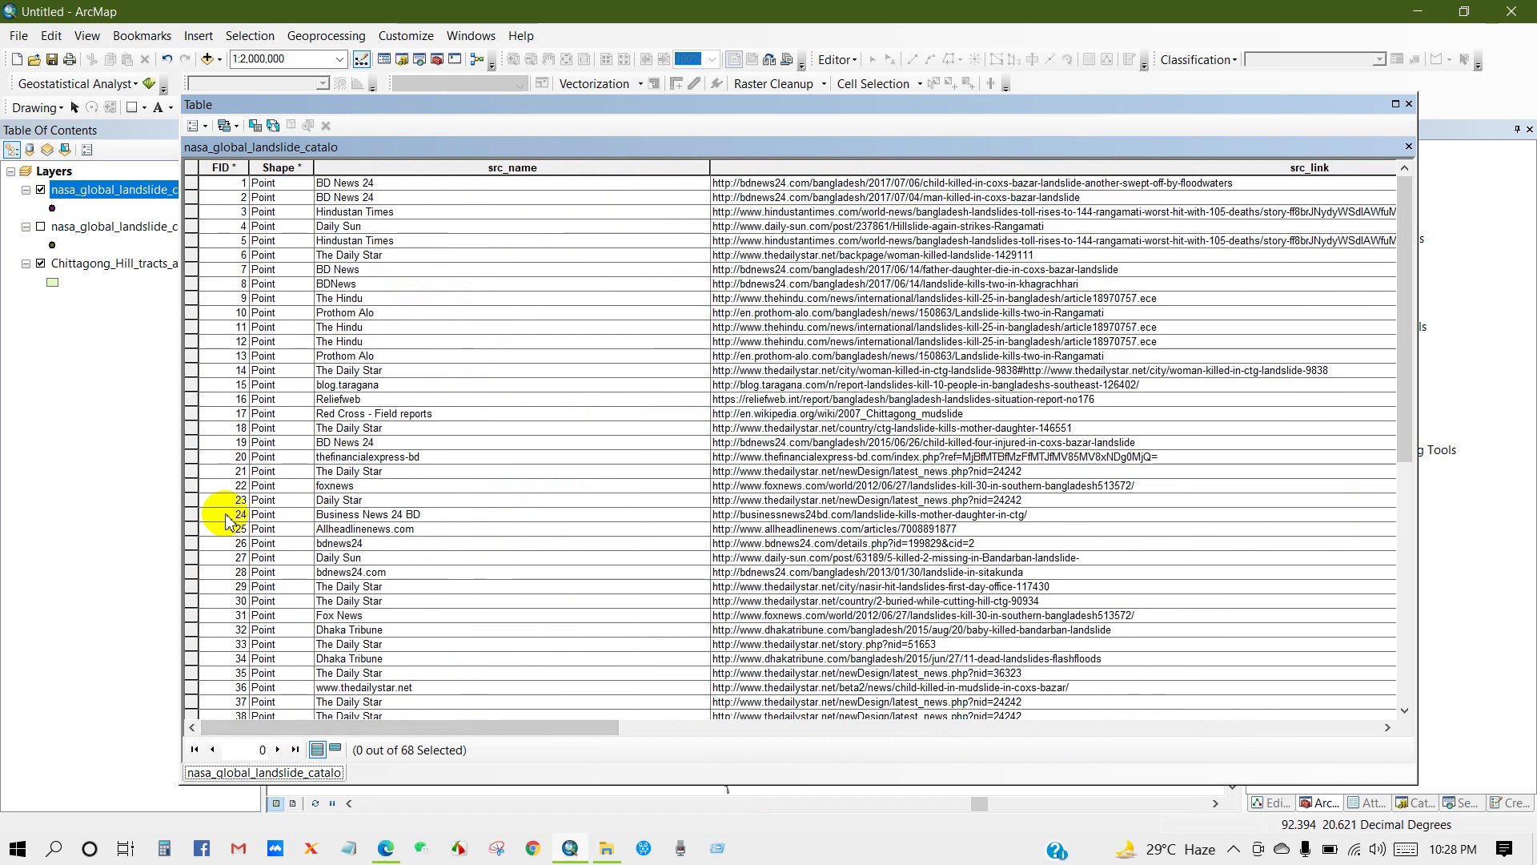
Select and copy all 68 landslide records, then launch Excel from Windows search
left_click(204, 126)
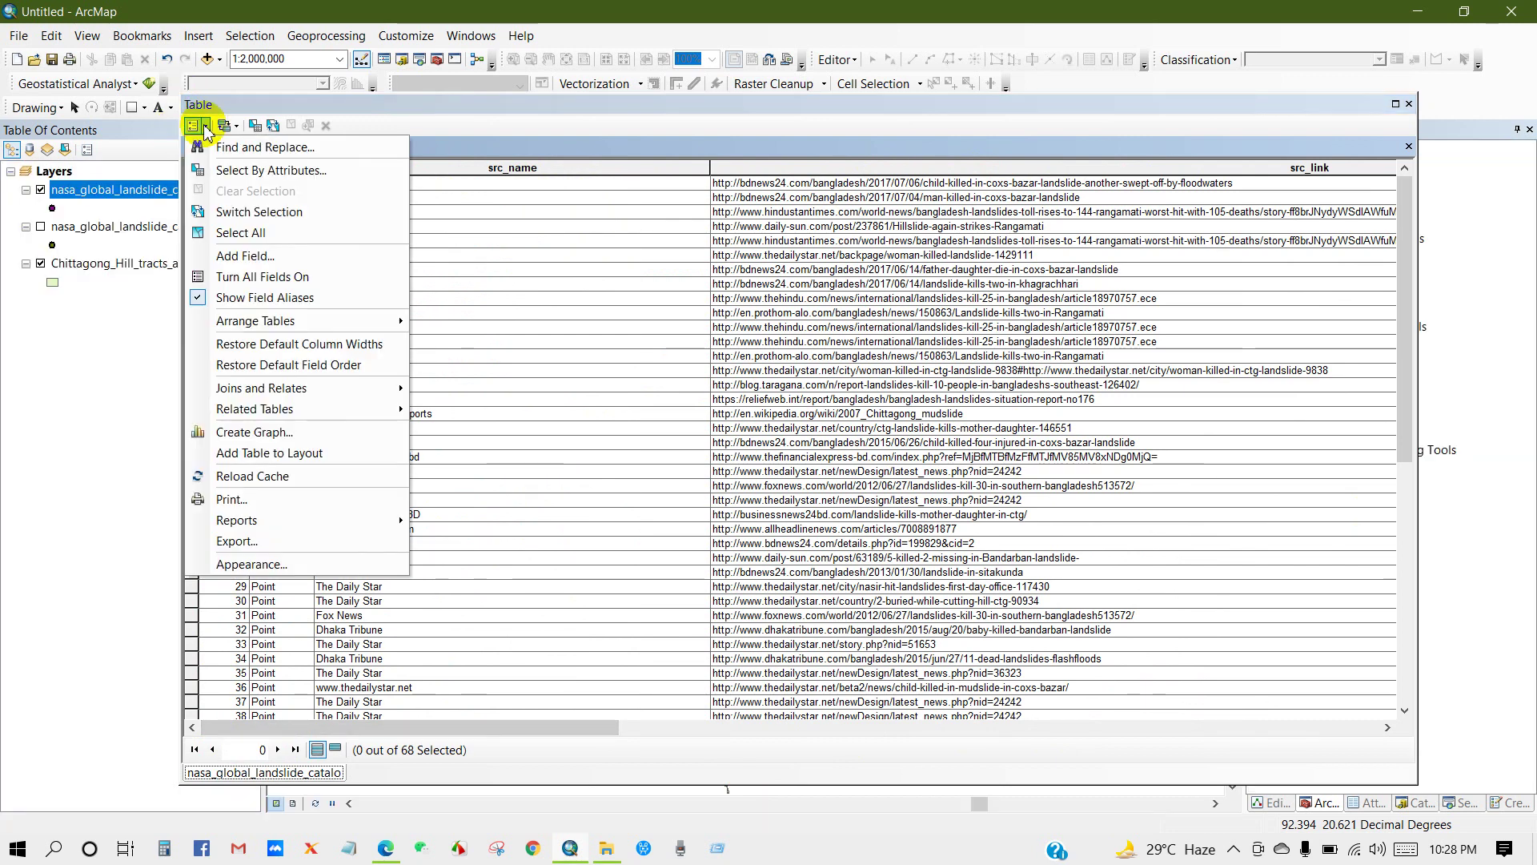
left_click(232, 232)
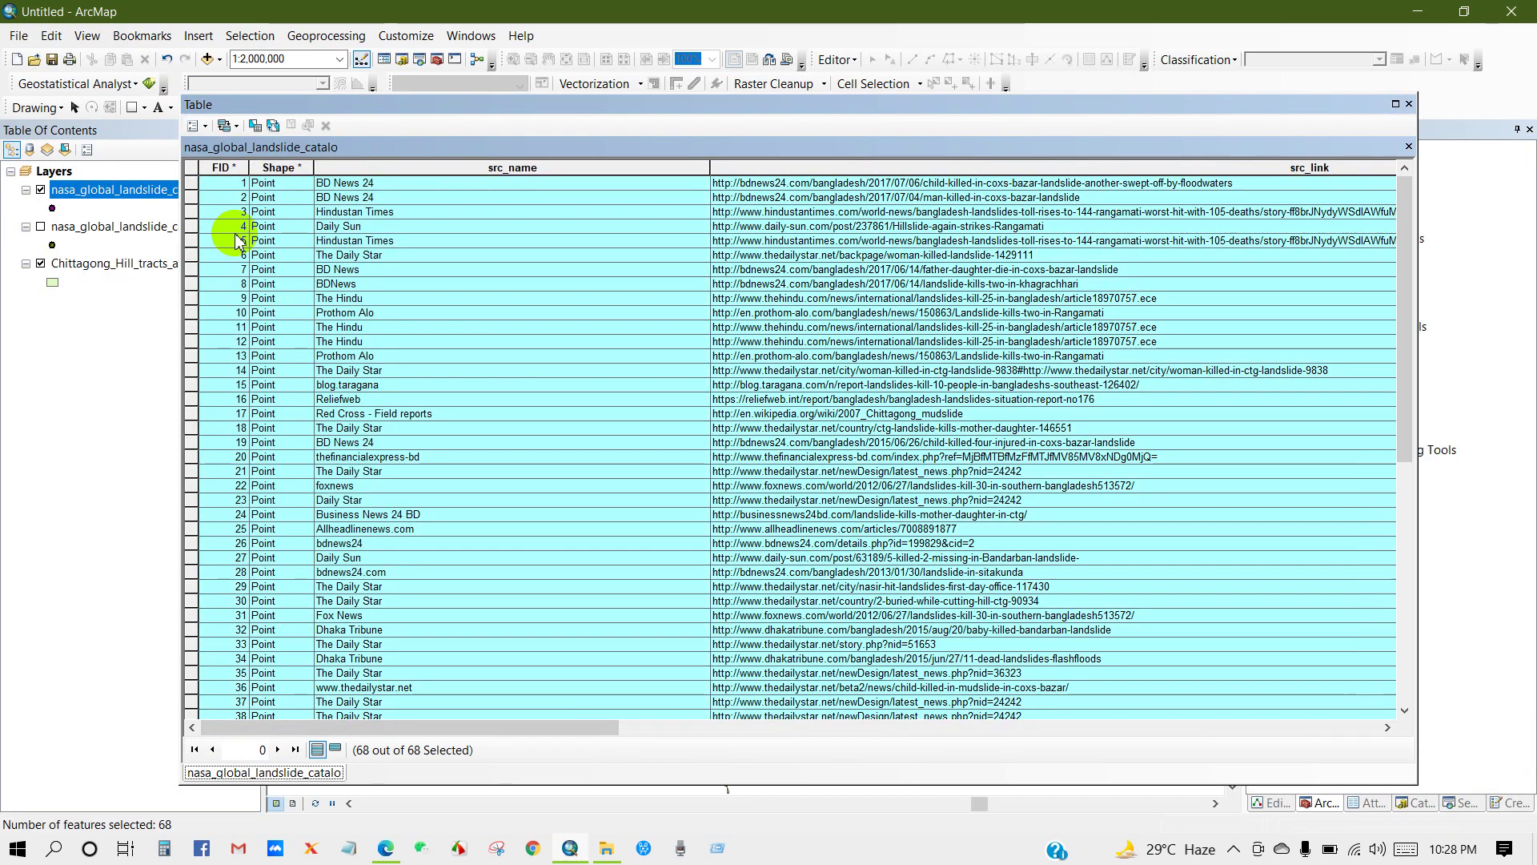
right_click(193, 273)
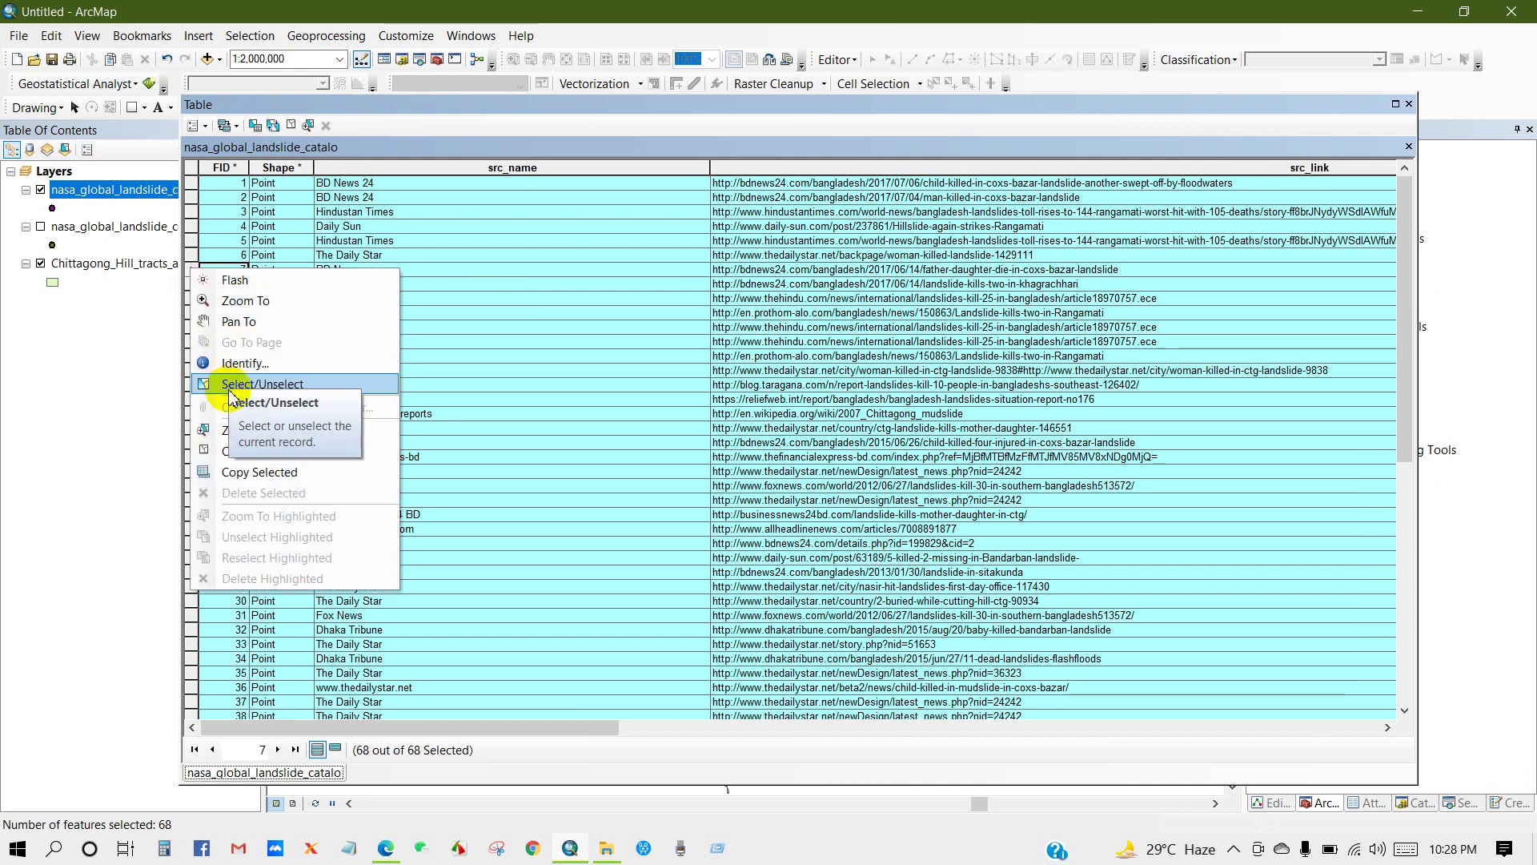
left_click(234, 479)
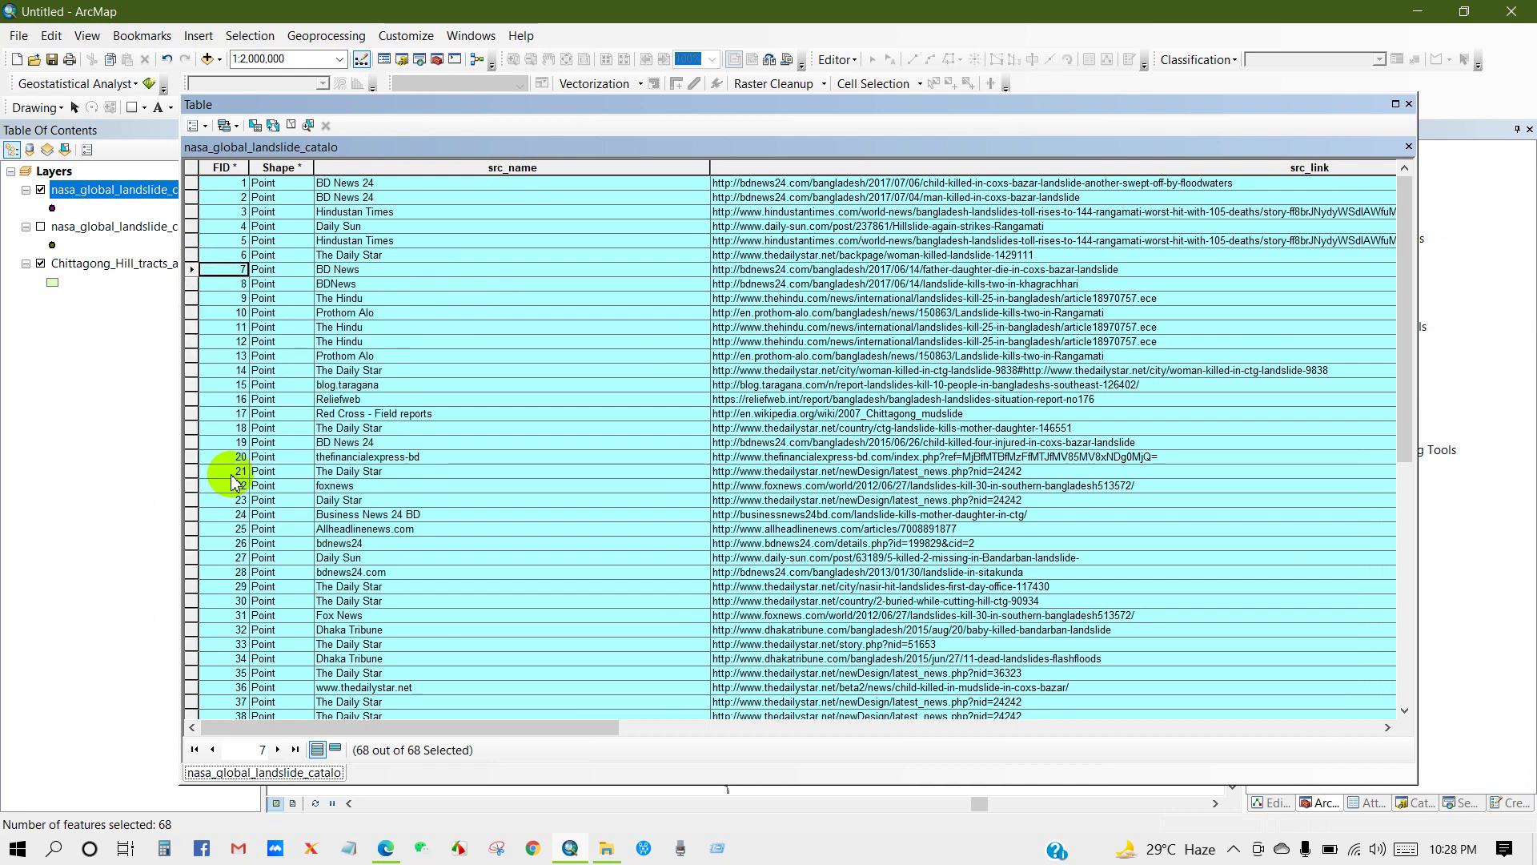
left_click(54, 849)
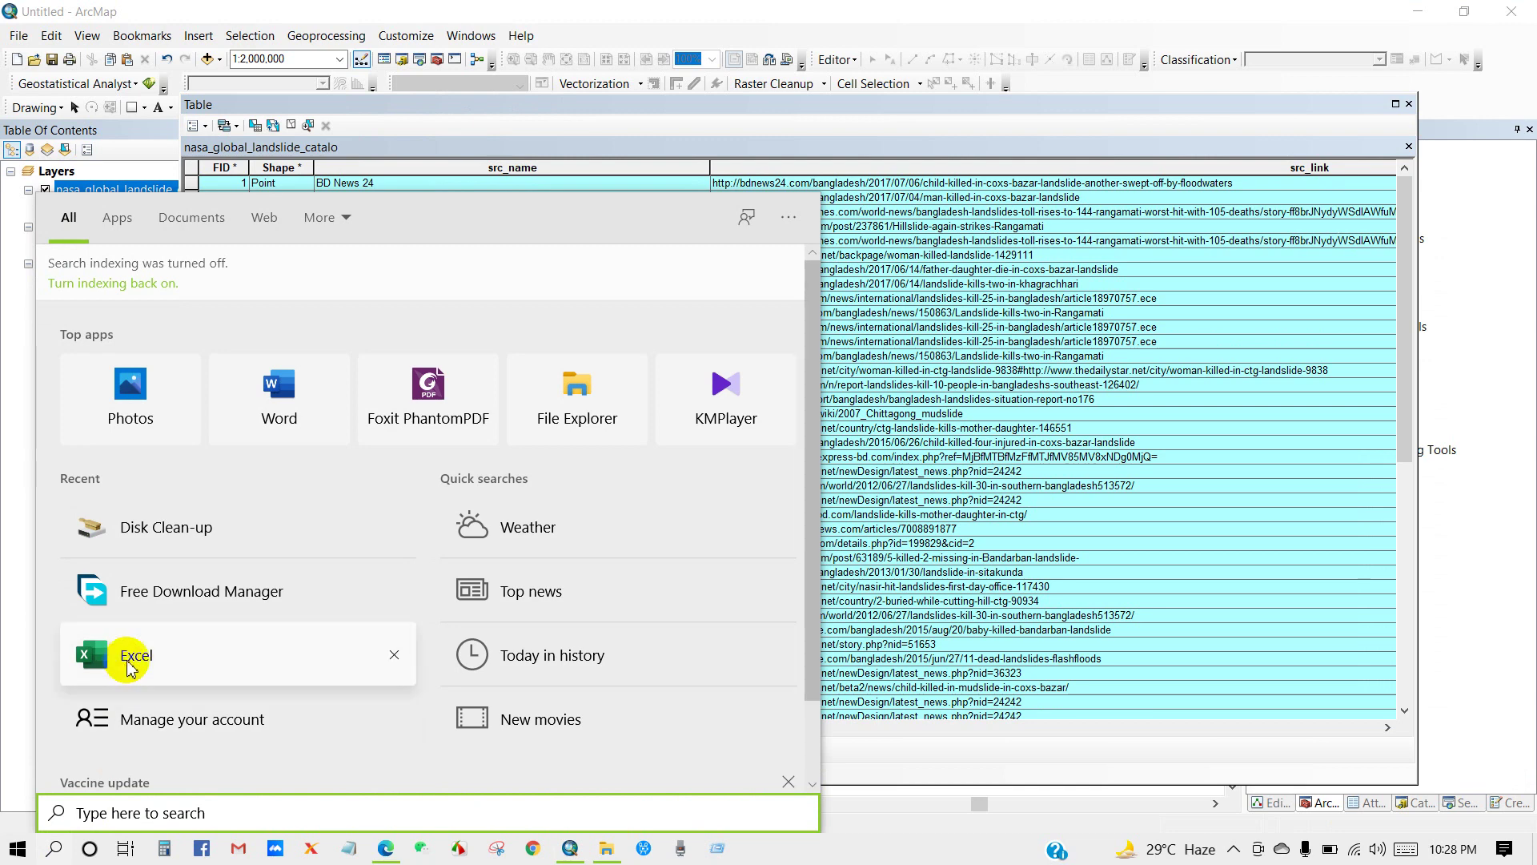
left_click(126, 655)
Paste the copied landslide records into cell A1 of a new blank workbook
left_click(1470, 254)
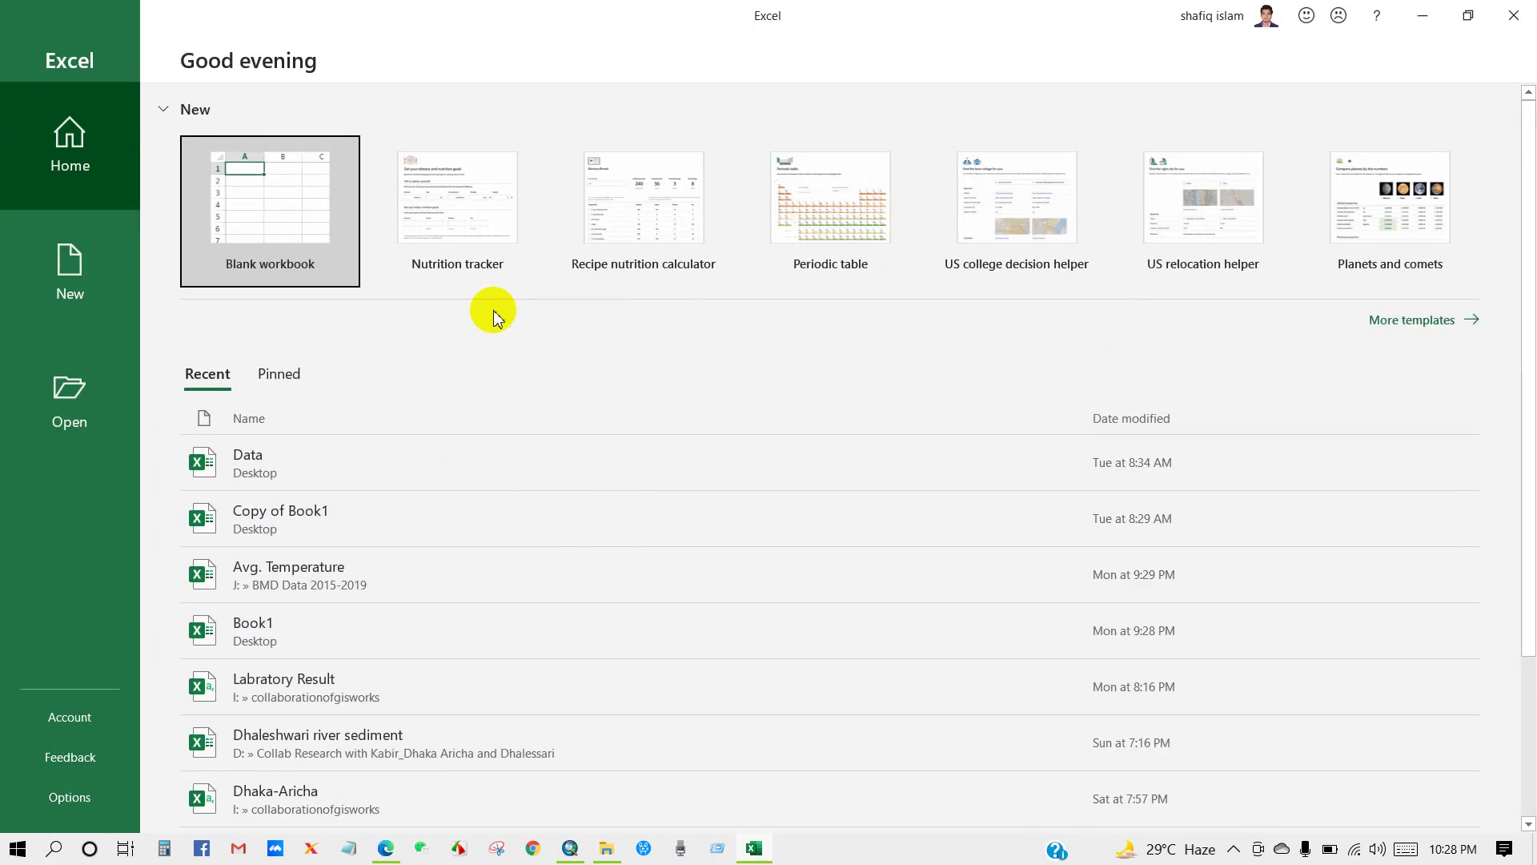
left_click(305, 224)
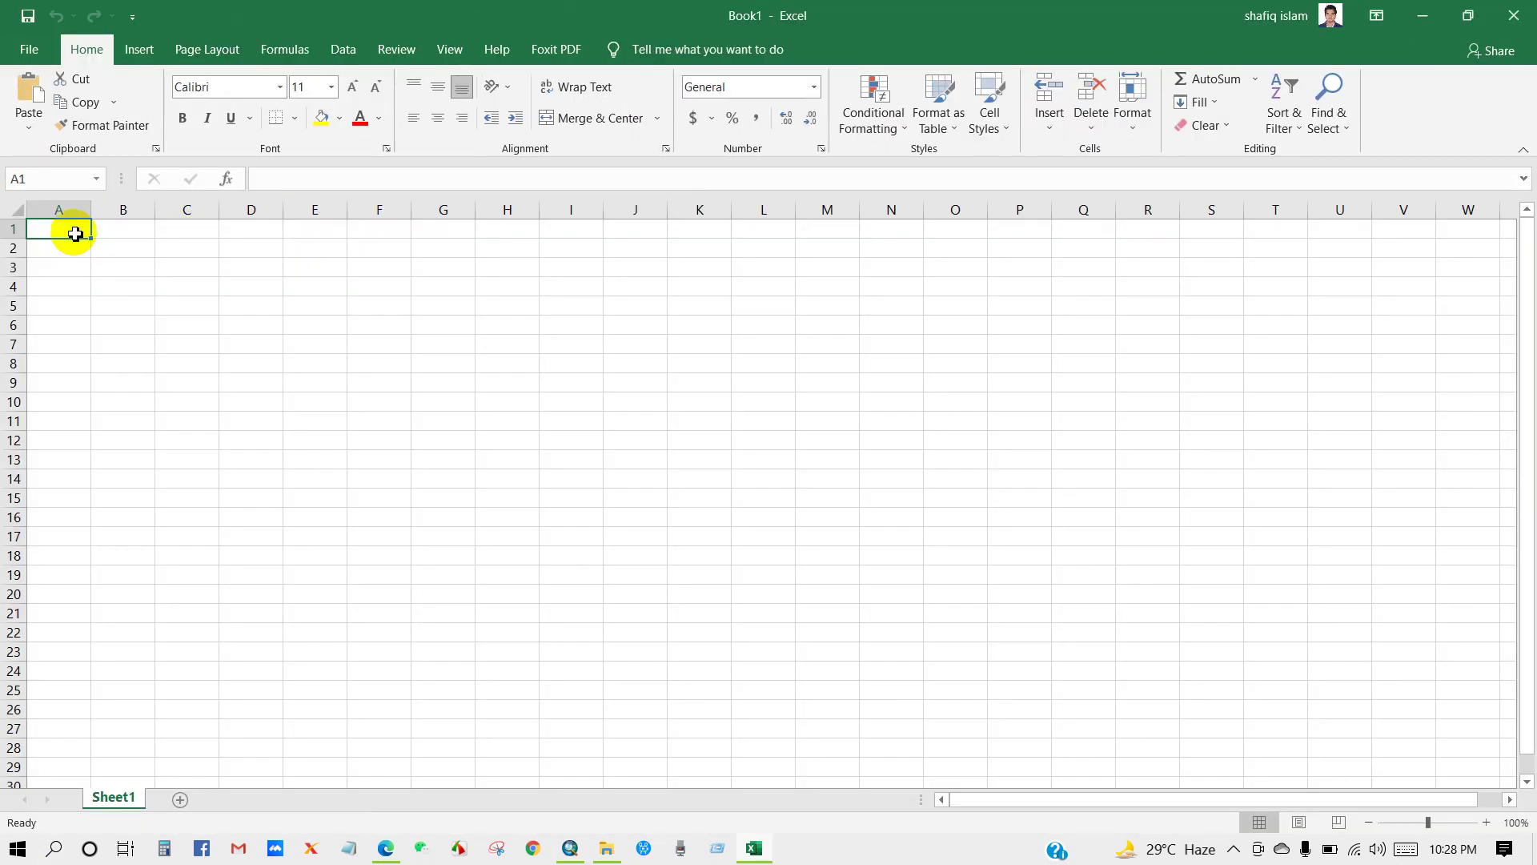
key("ctrl+v")
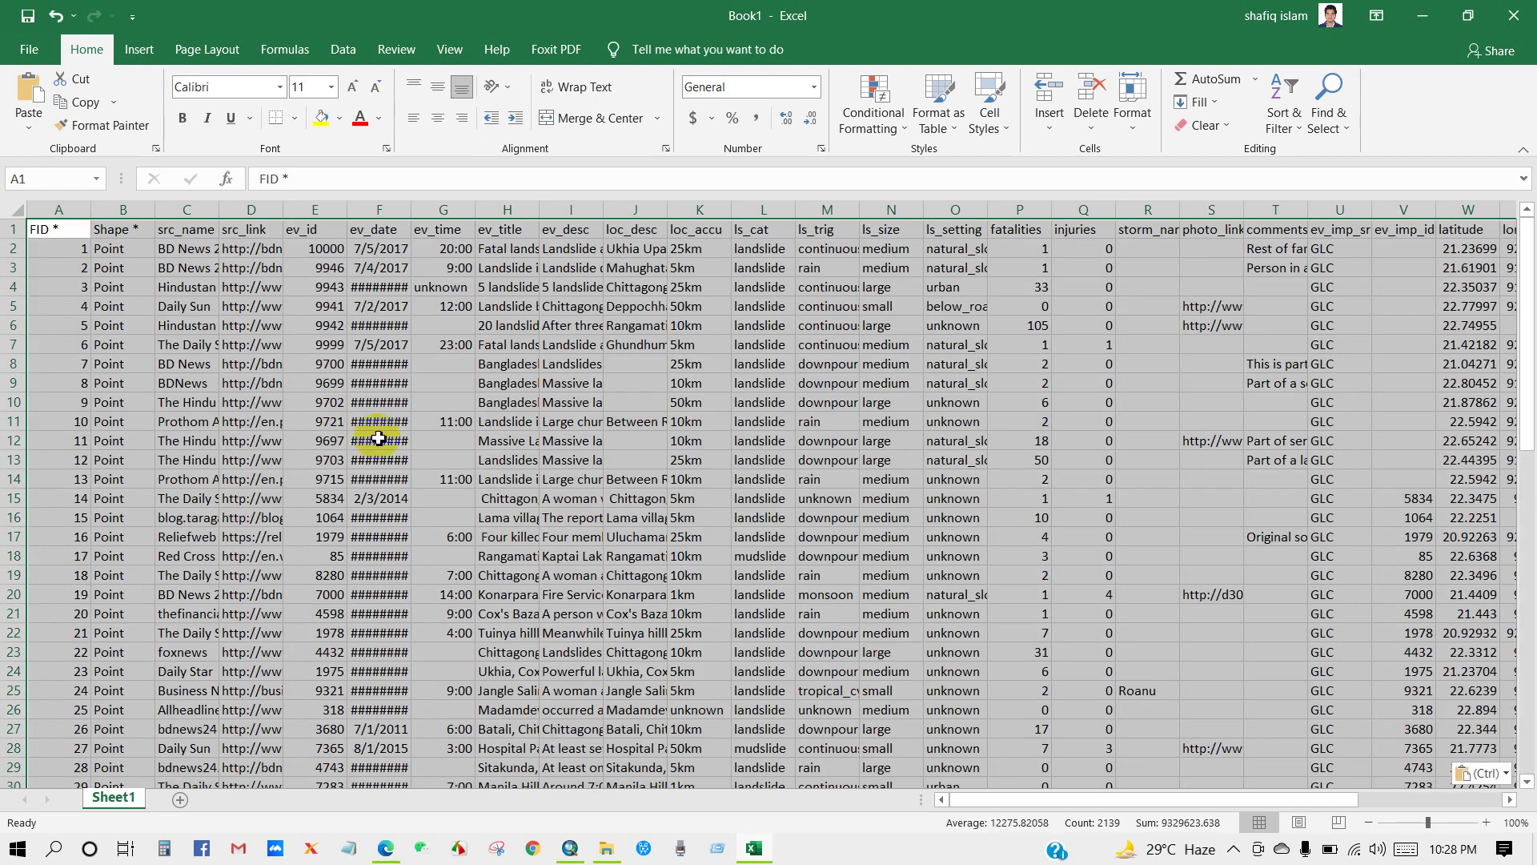
left_click(379, 438)
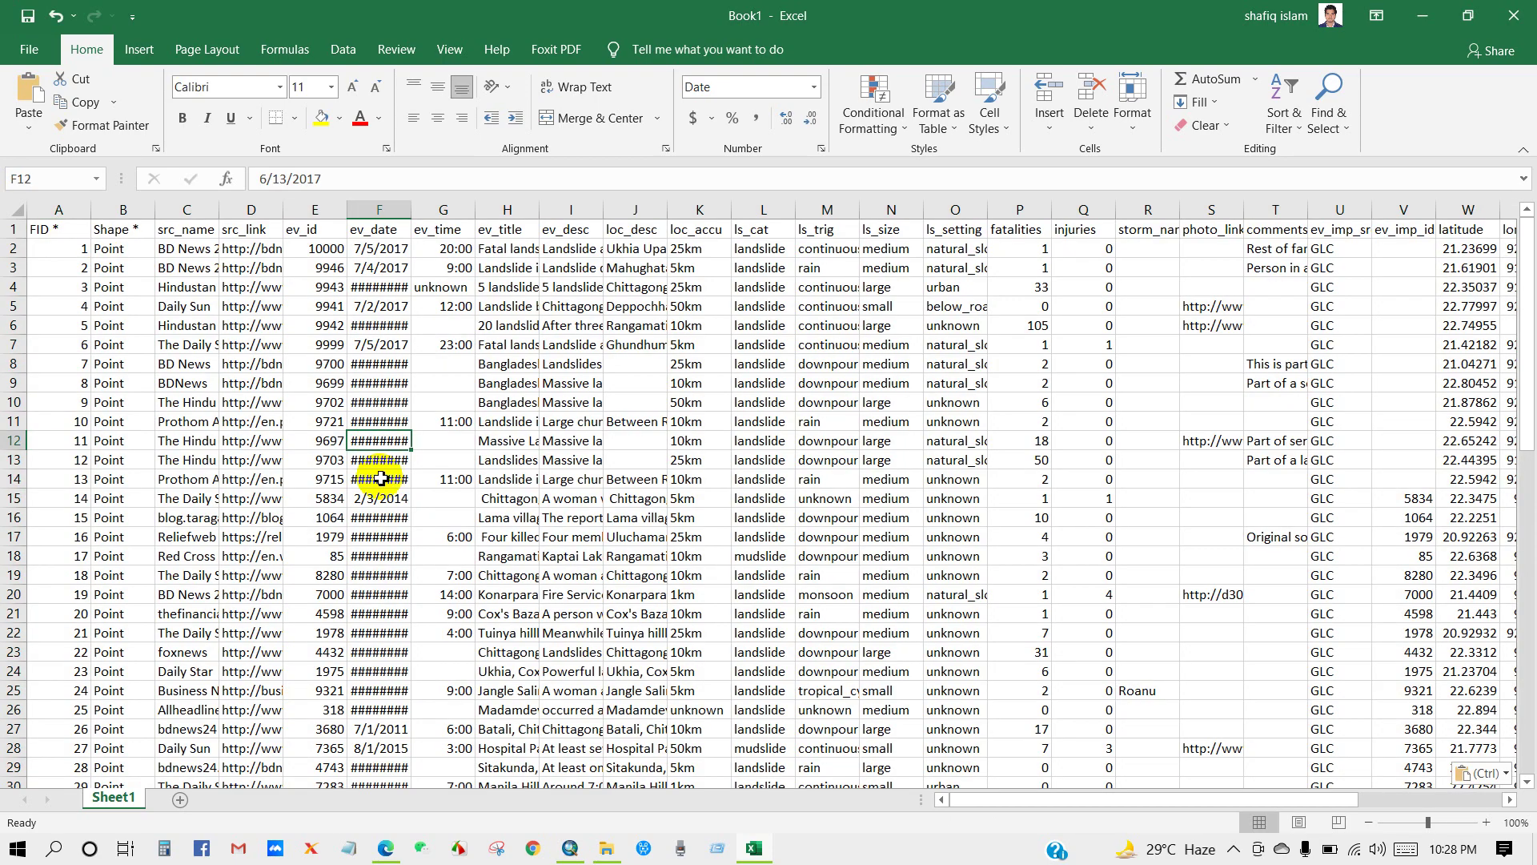
Bold the header row and widen column D to show full src_link URLs
left_click(16, 229)
left_click(181, 120)
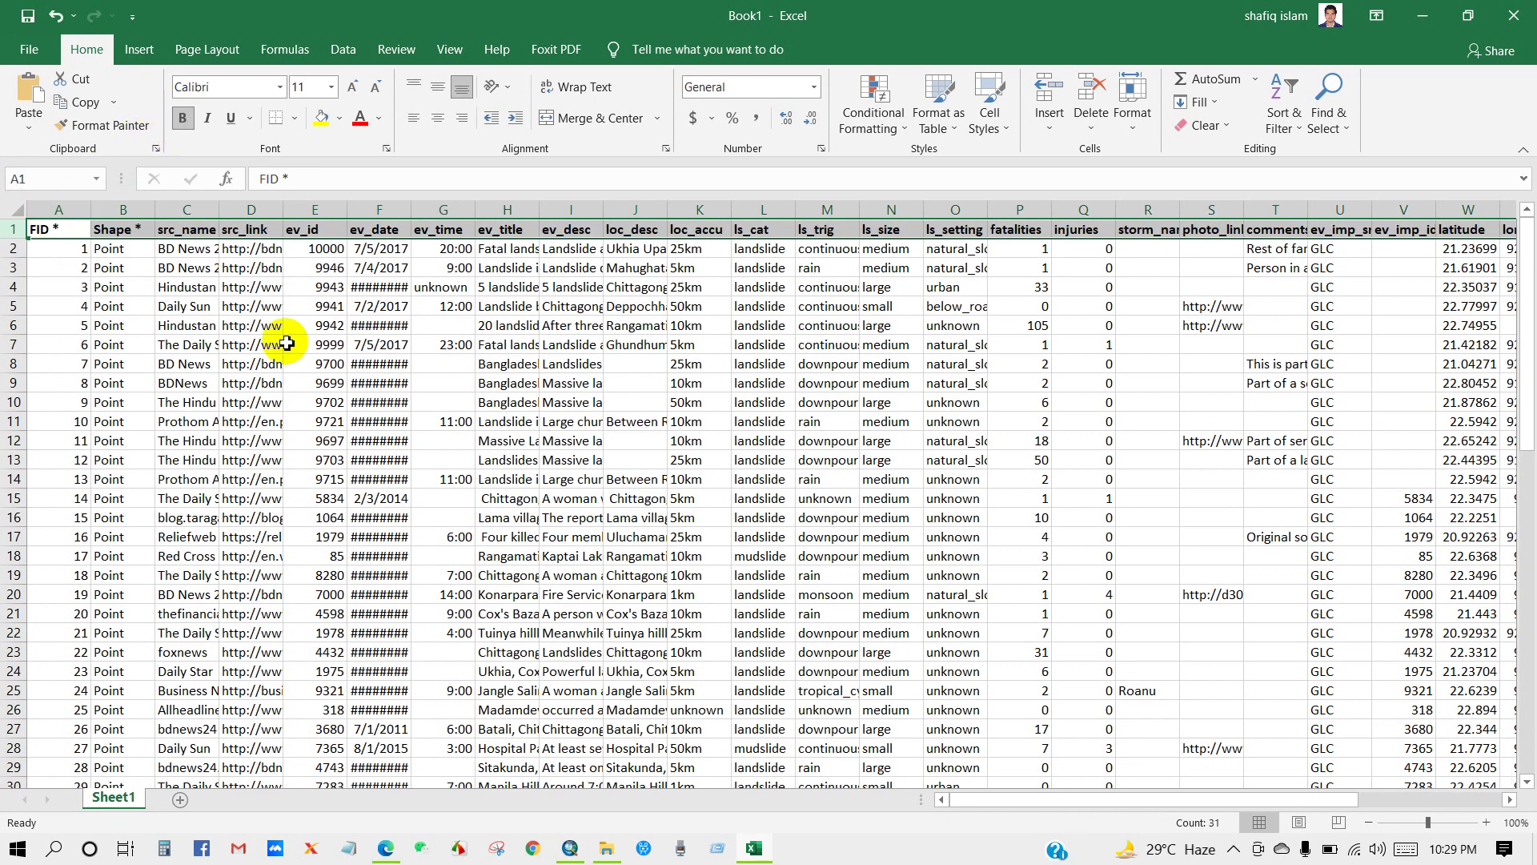
left_click(290, 345)
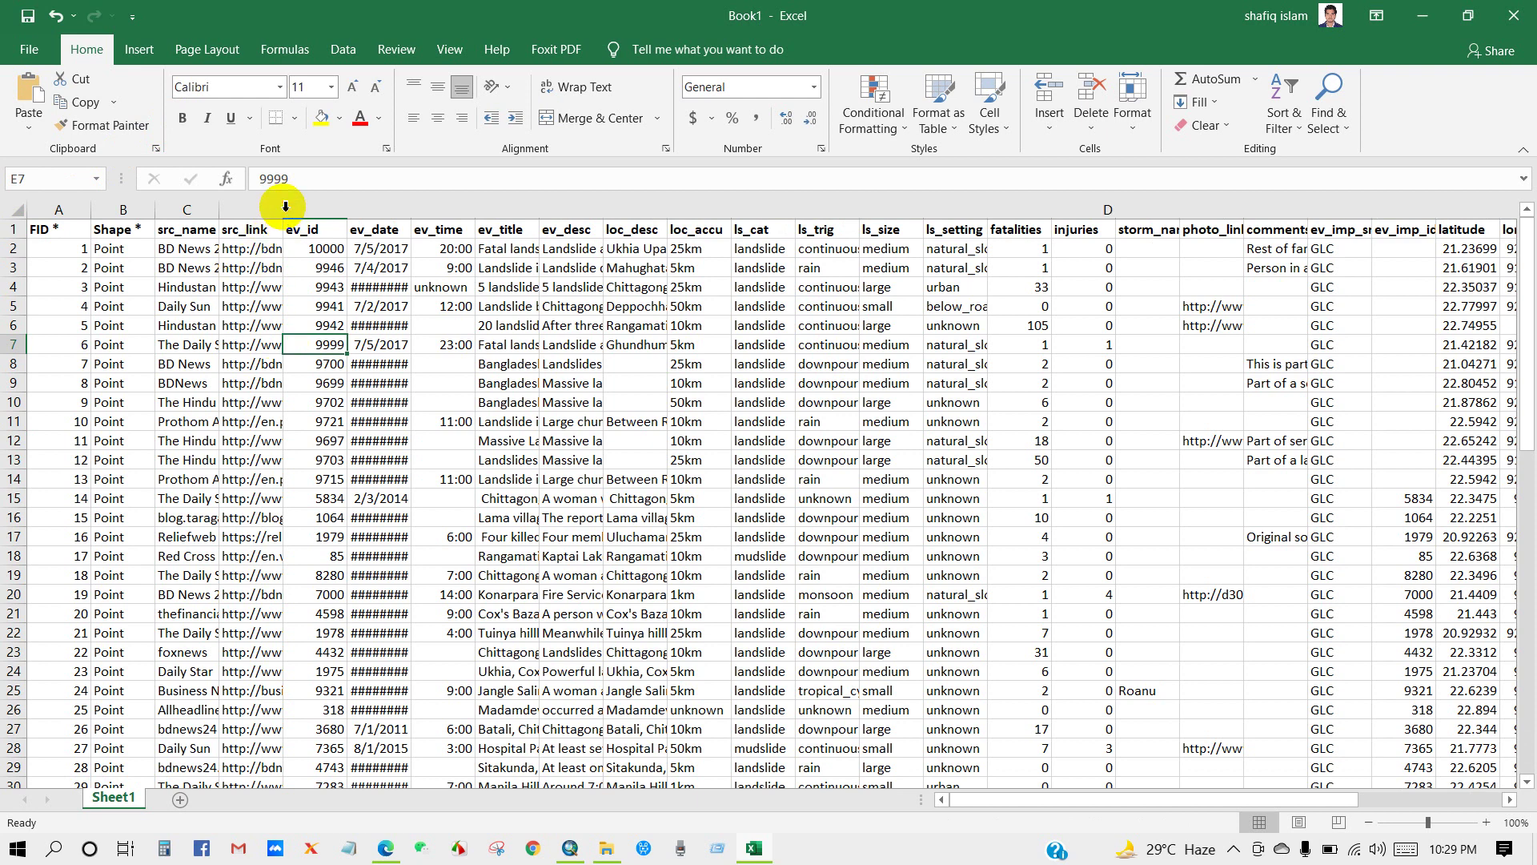
left_click(345, 363)
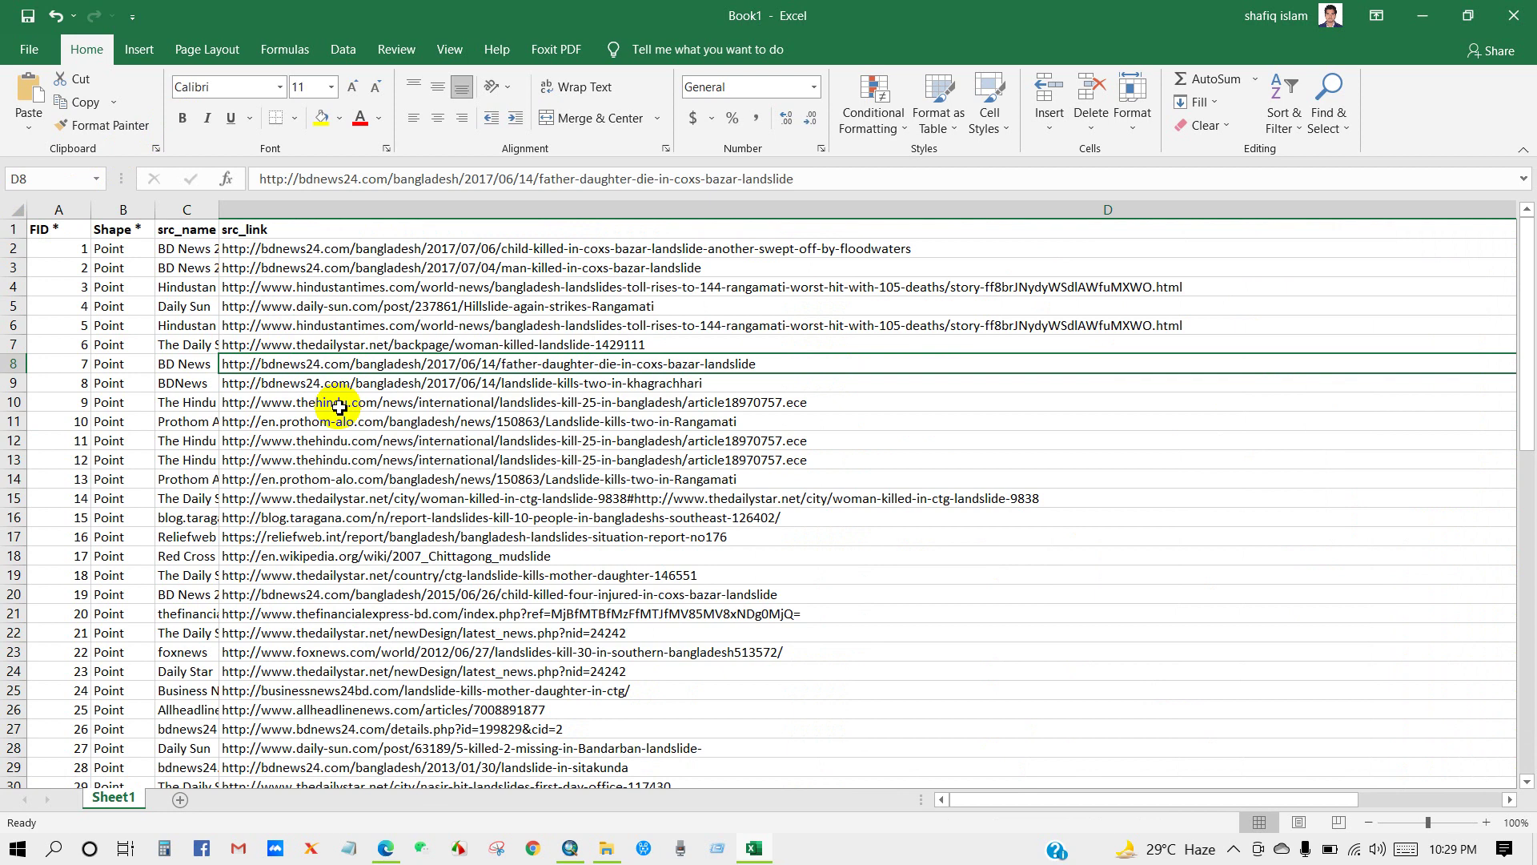
Copy the first source link from cell D2
key("ctrl+Up")
left_click(285, 251)
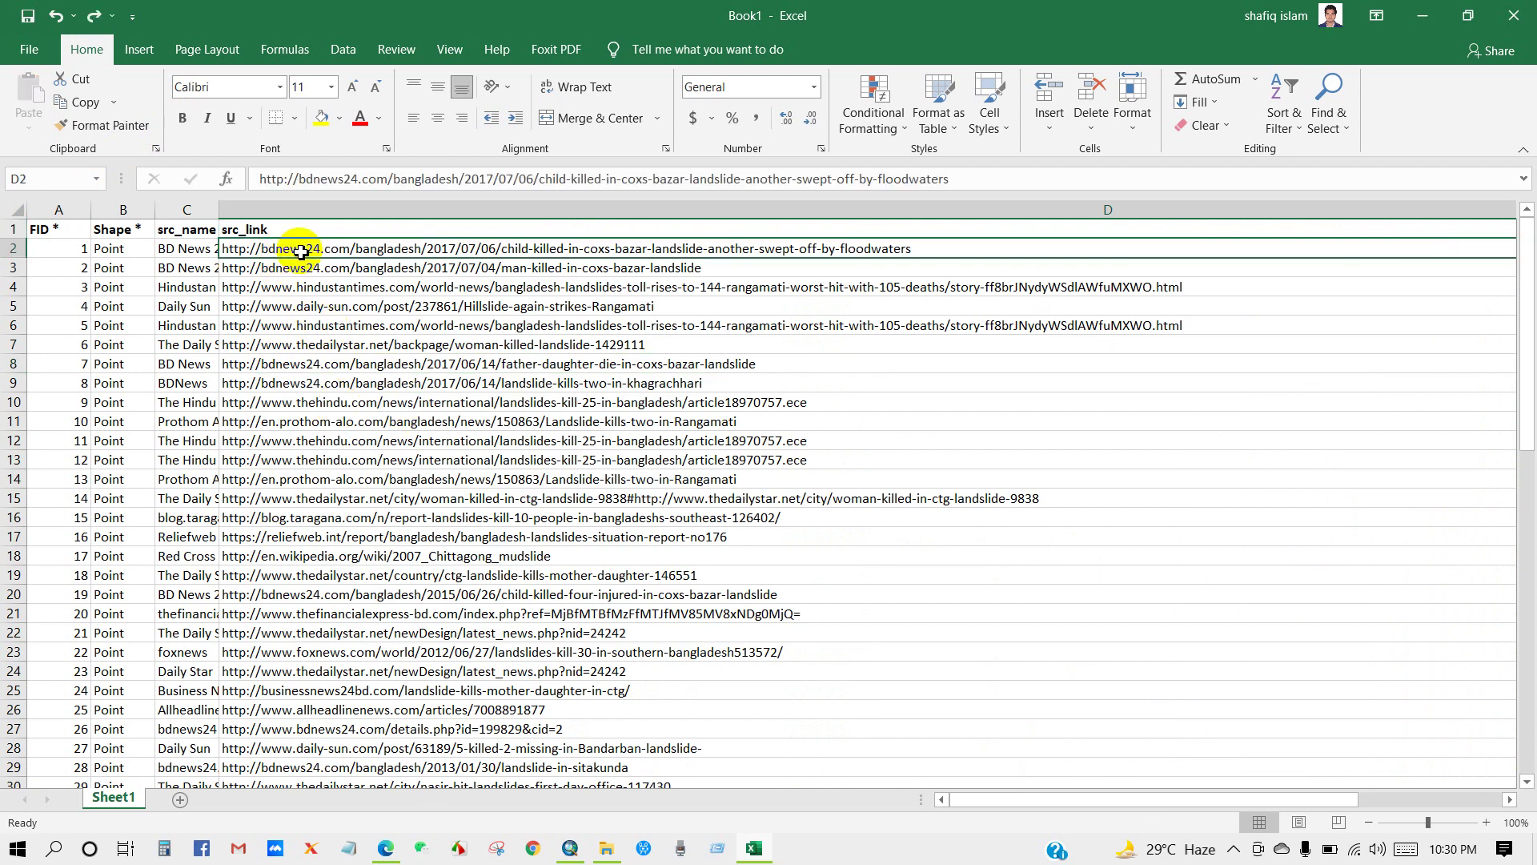
right_click(302, 251)
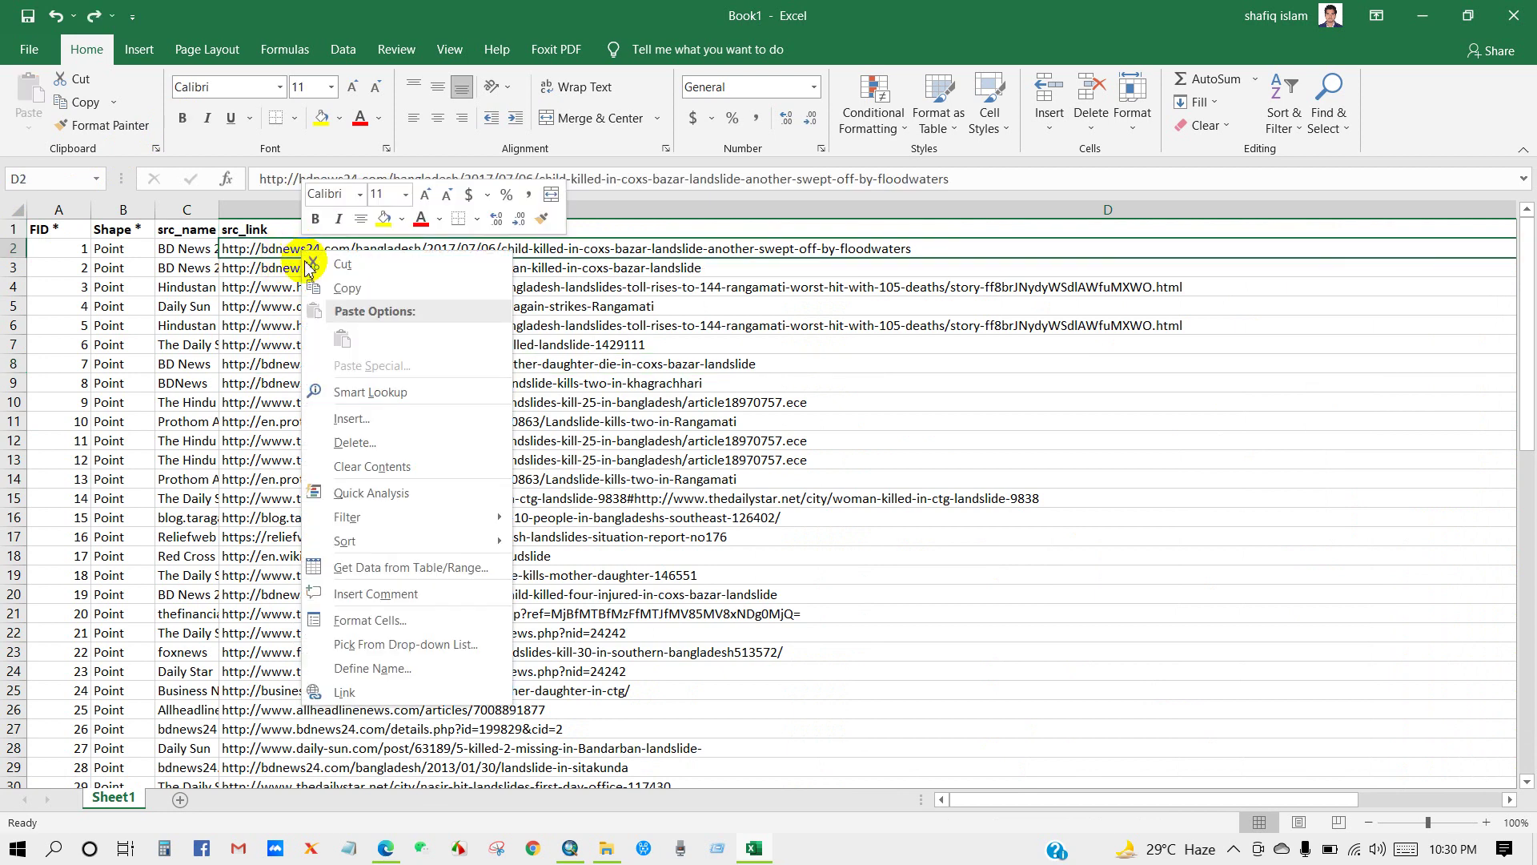
mouse_move(353, 551)
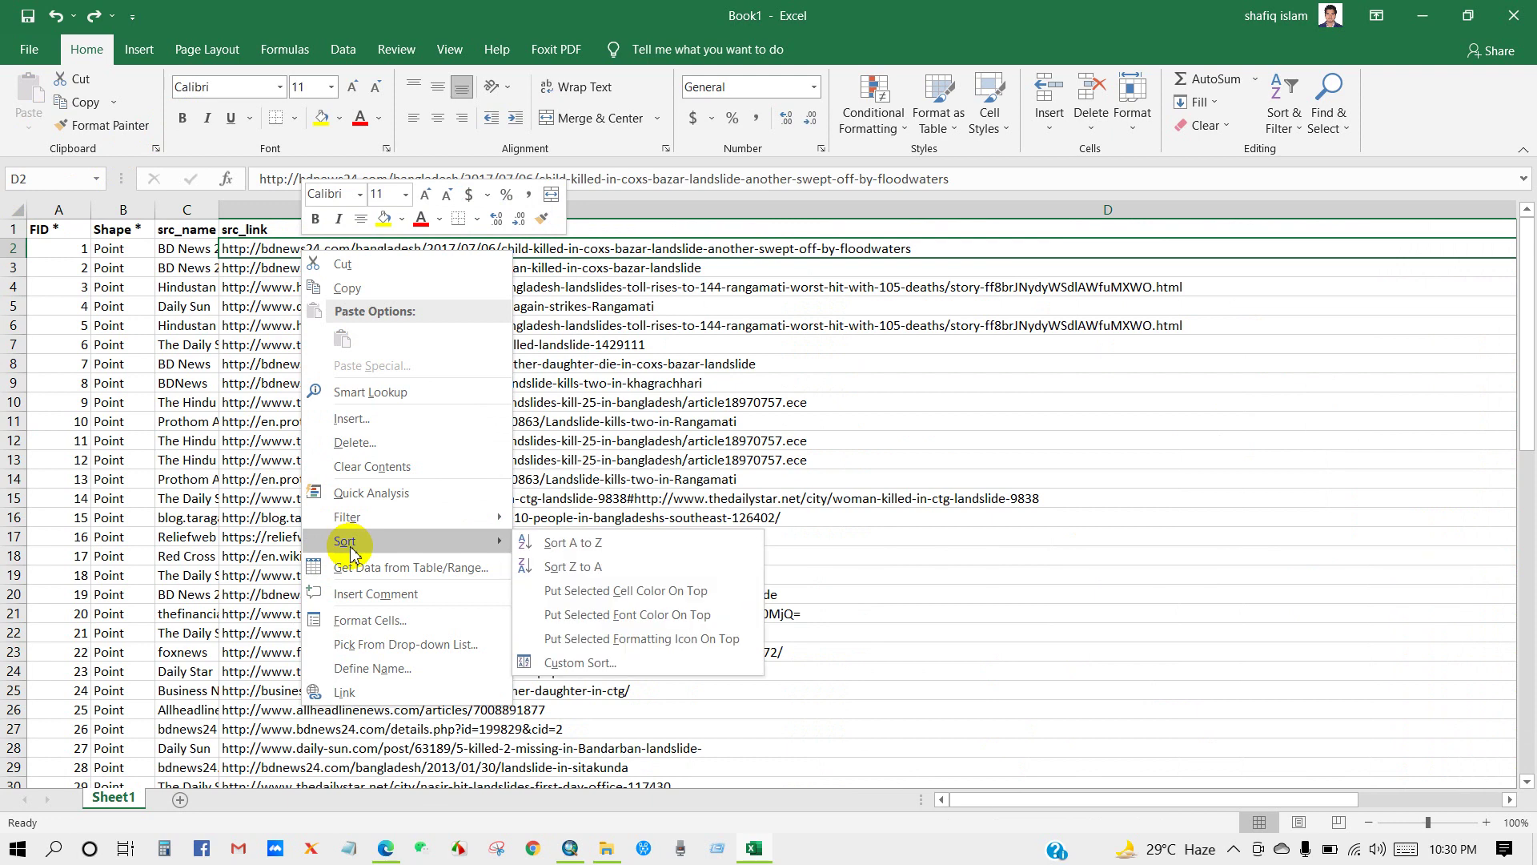
left_click(347, 288)
scroll(357, 295, "right", 3)
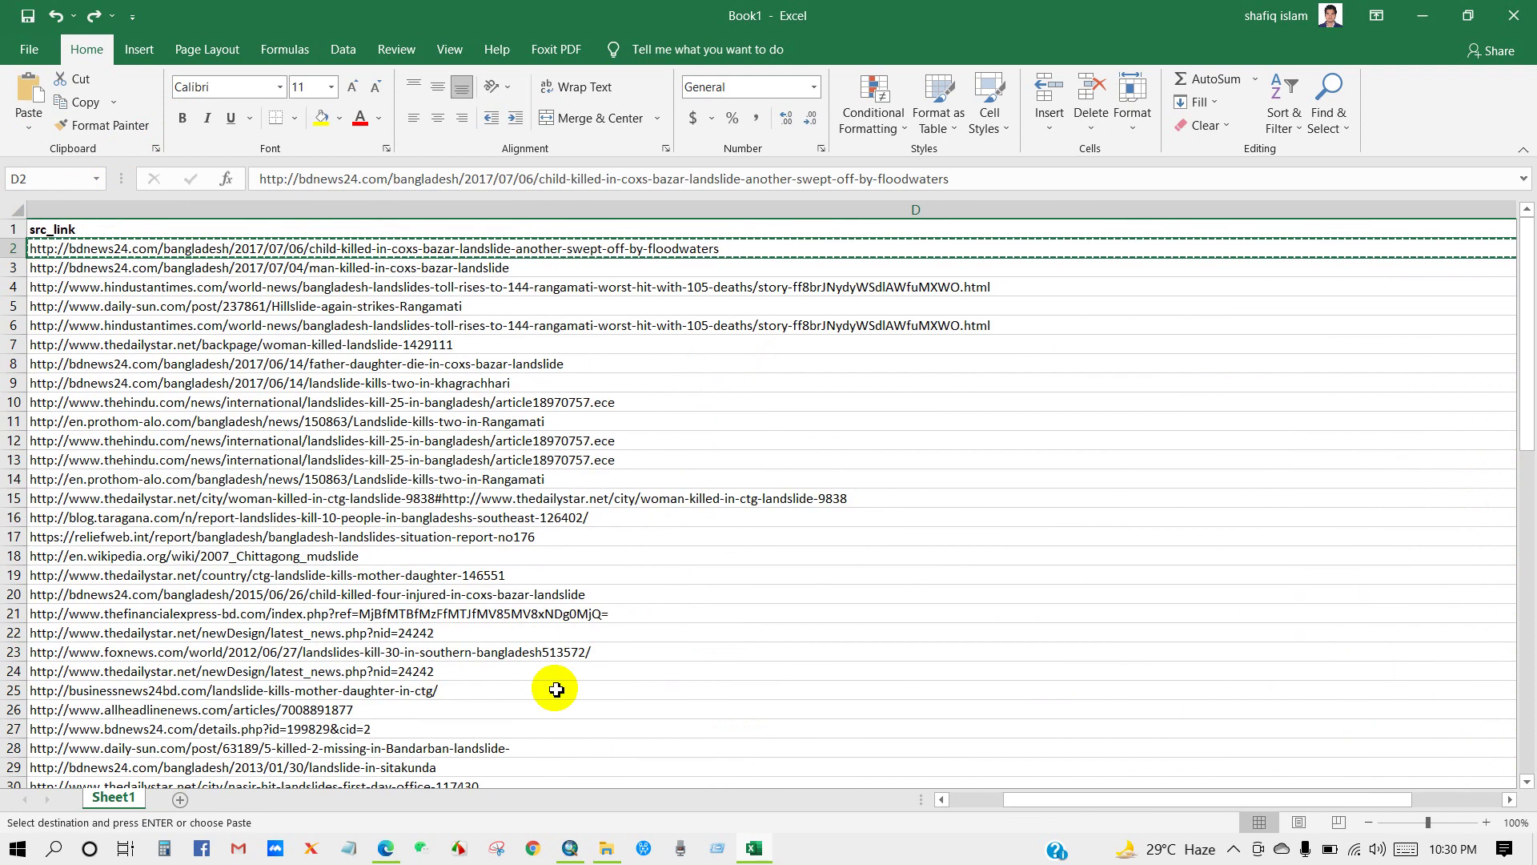
Paste the copied link into a new Edge tab and load the article
left_click(385, 848)
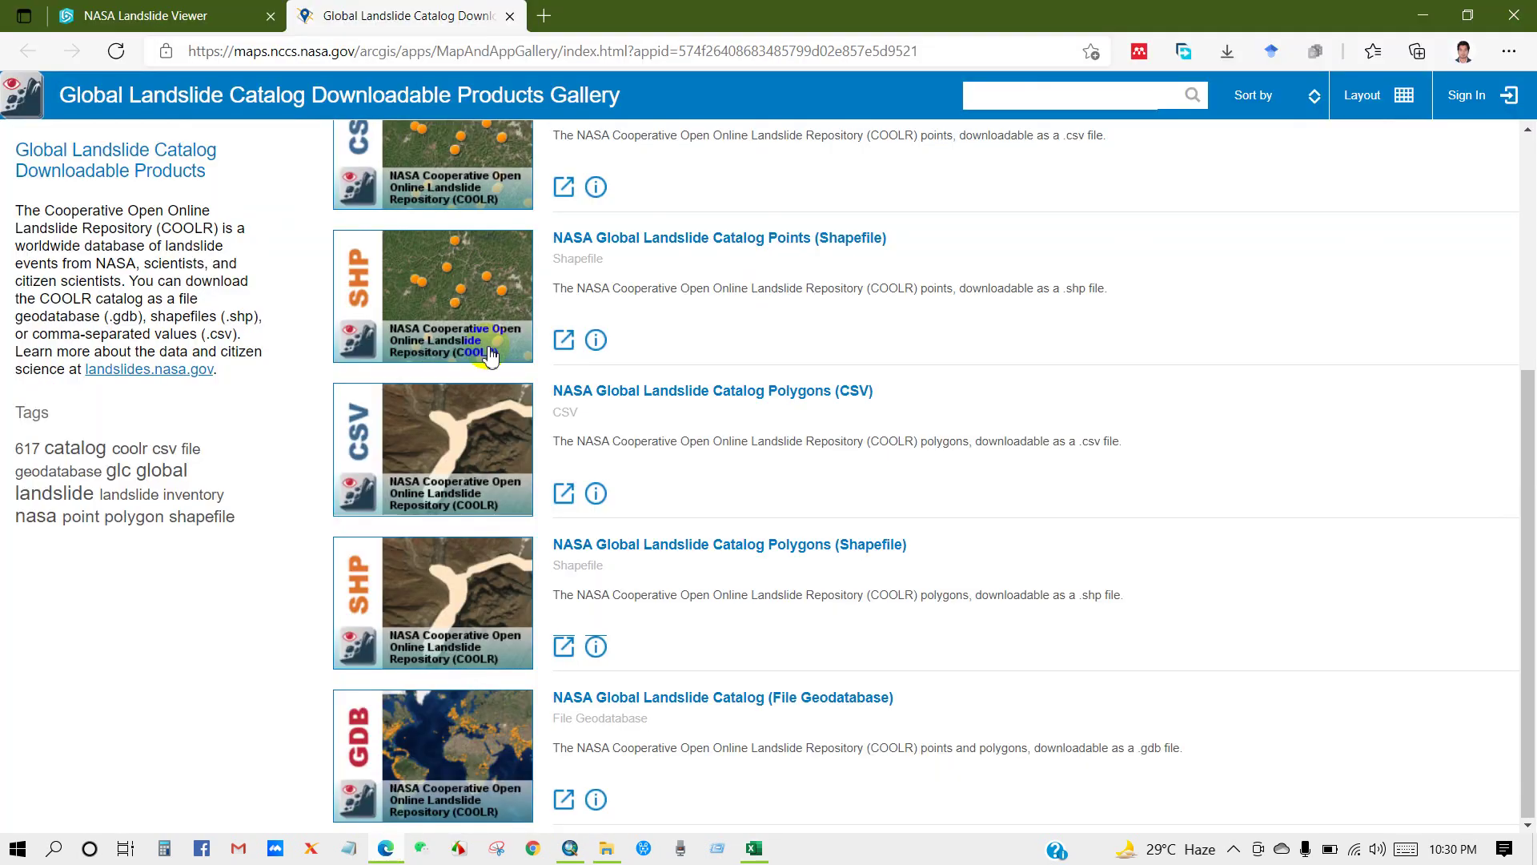
left_click(544, 16)
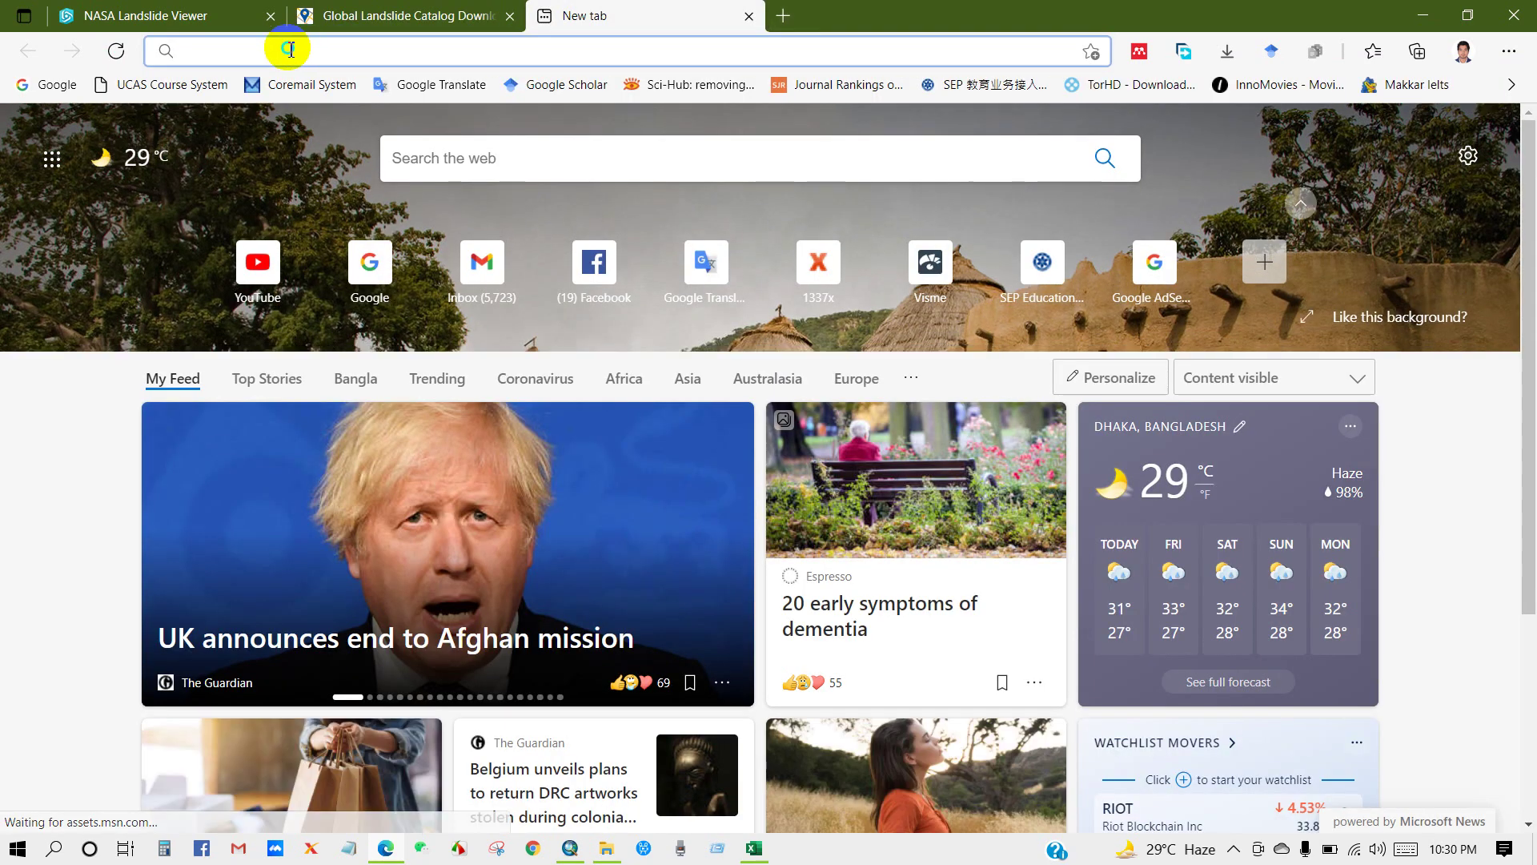
right_click(290, 49)
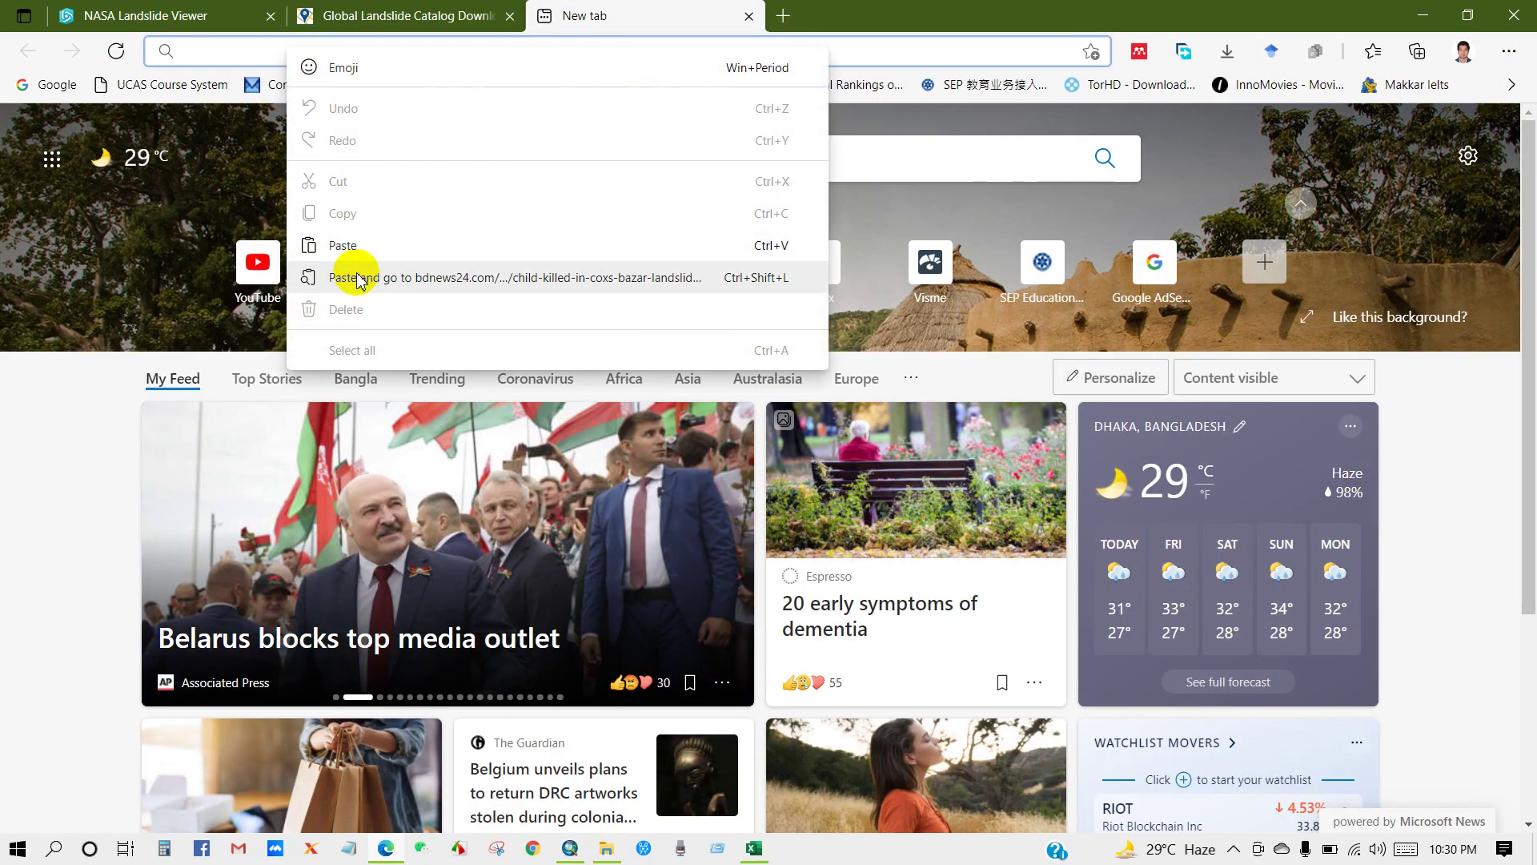
left_click(344, 247)
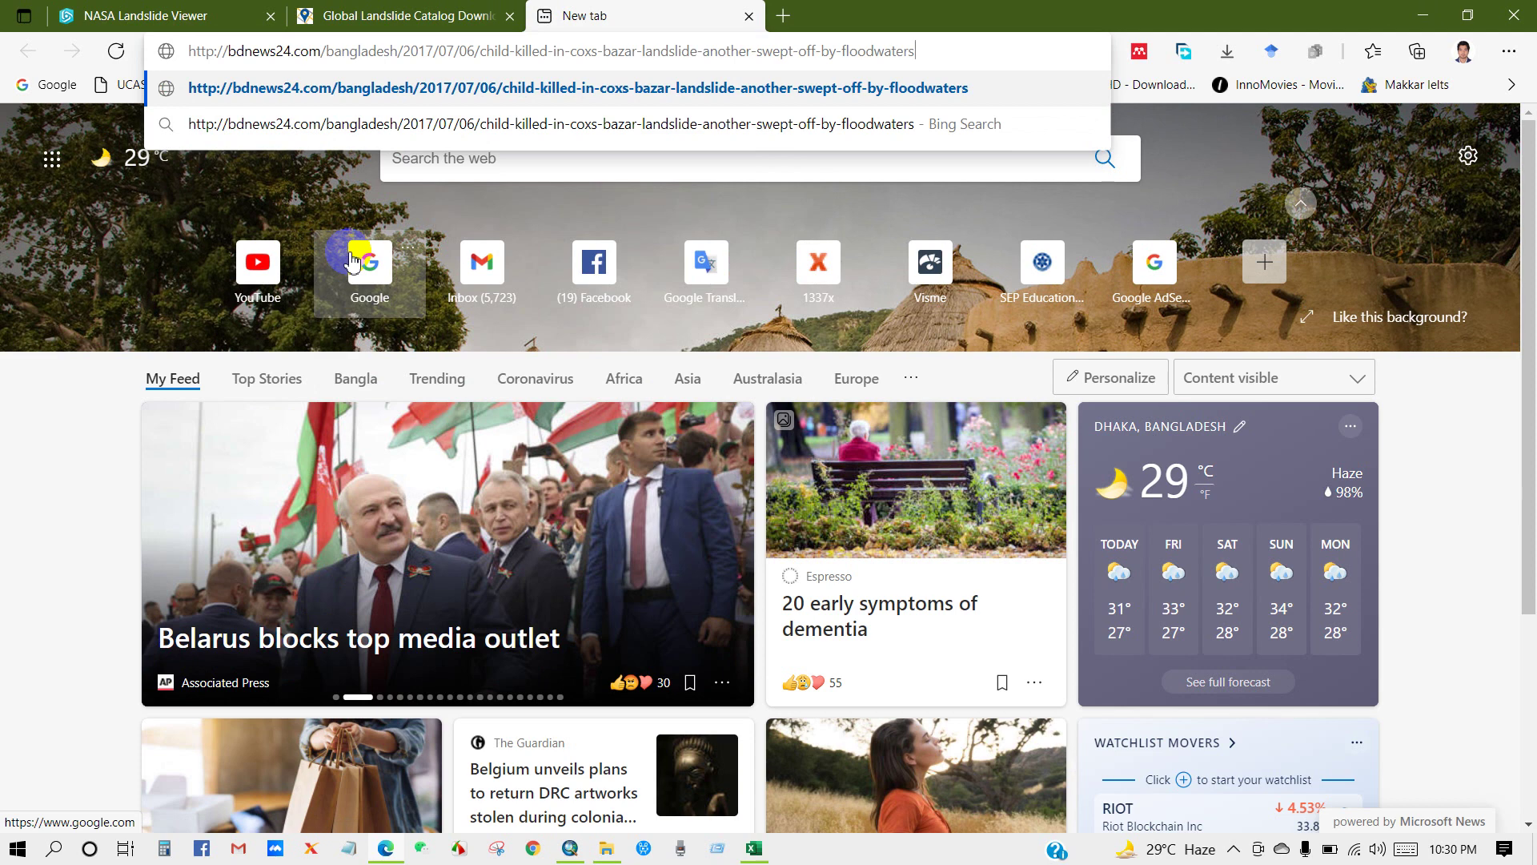
key("Return")
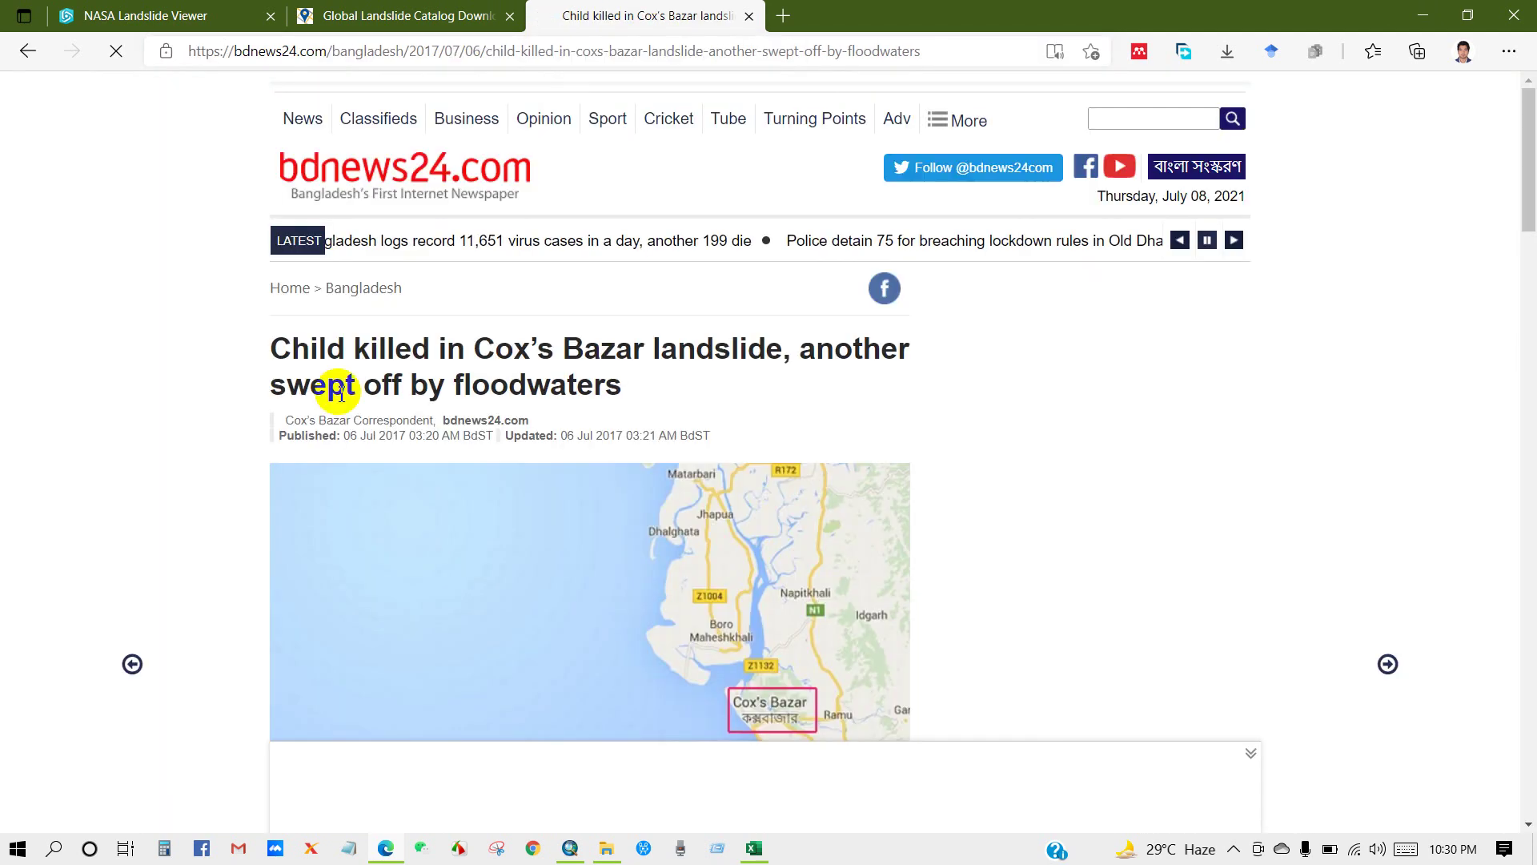
Read the Cox's Bazar landslide article, dismissing the ad banner, then return to Excel
left_click_drag(272, 346, 629, 388)
left_click(629, 388)
scroll(628, 389, "down", 9)
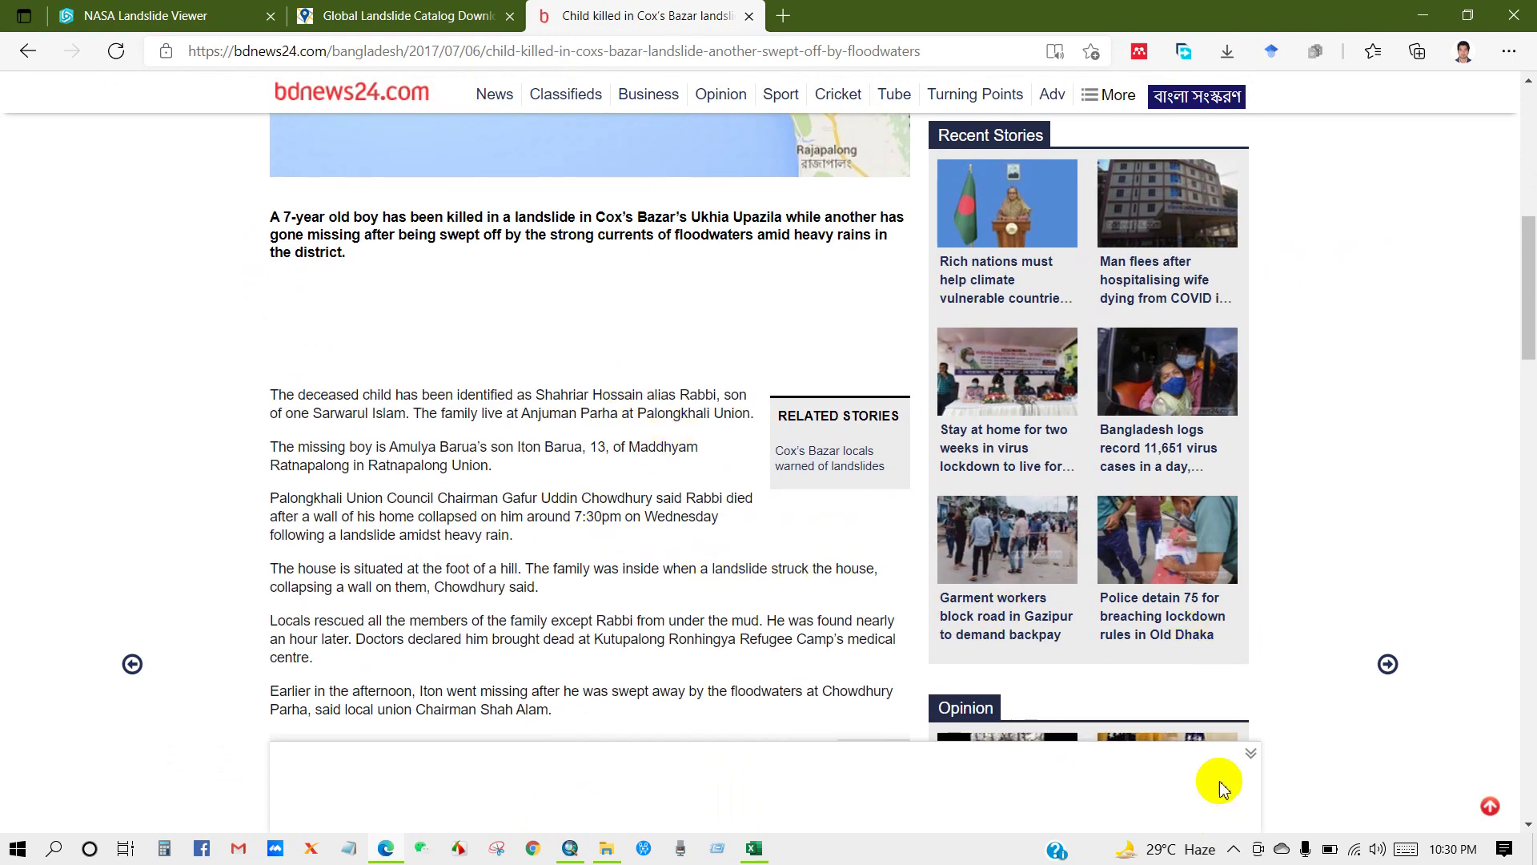
left_click(1250, 754)
scroll(558, 488, "down", 7)
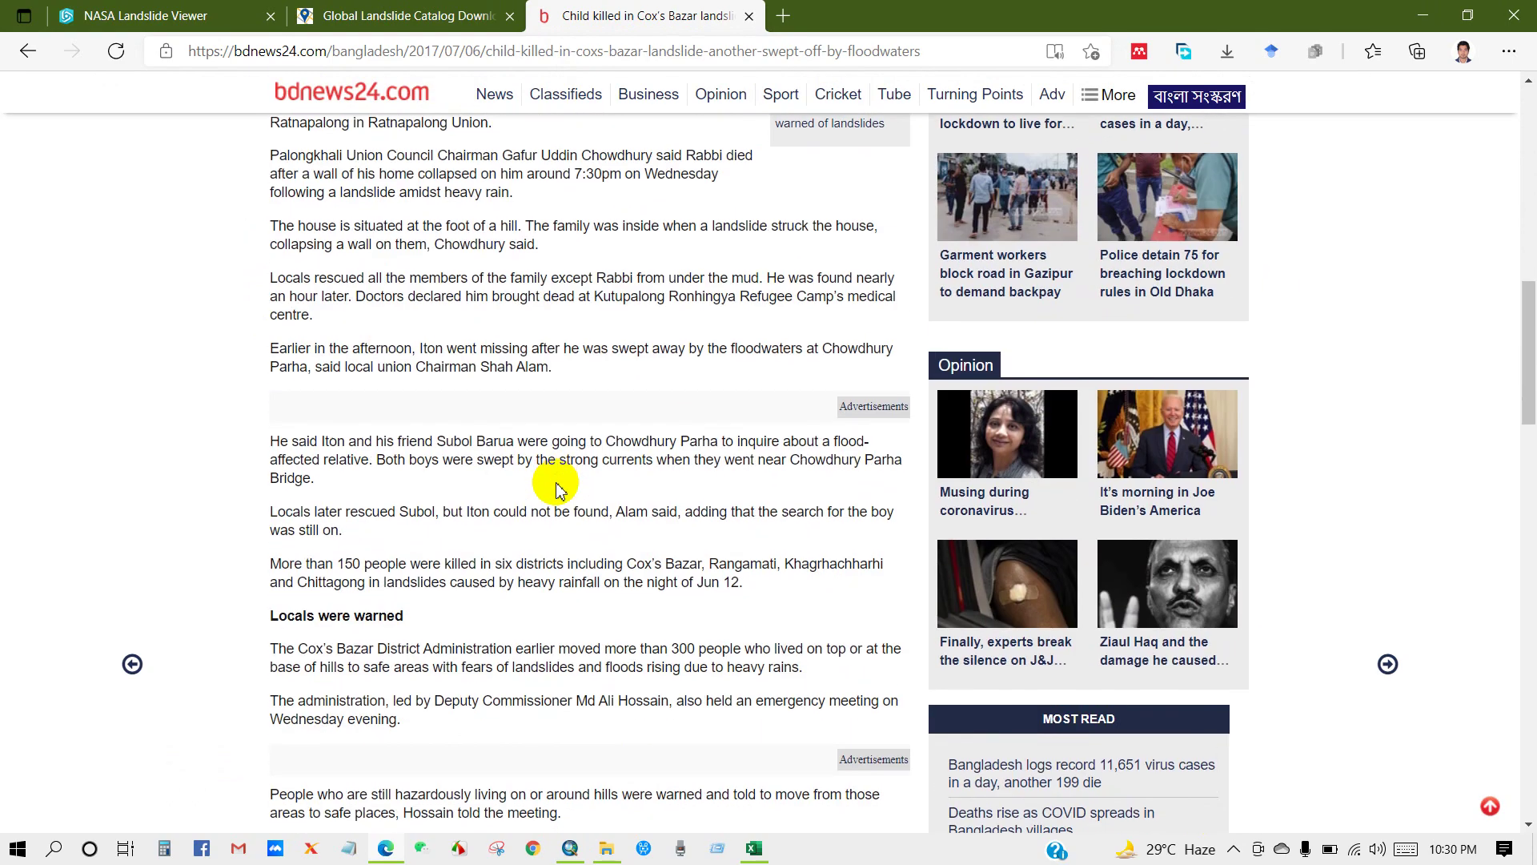
scroll(558, 488, "down", 10)
scroll(551, 487, "up", 9)
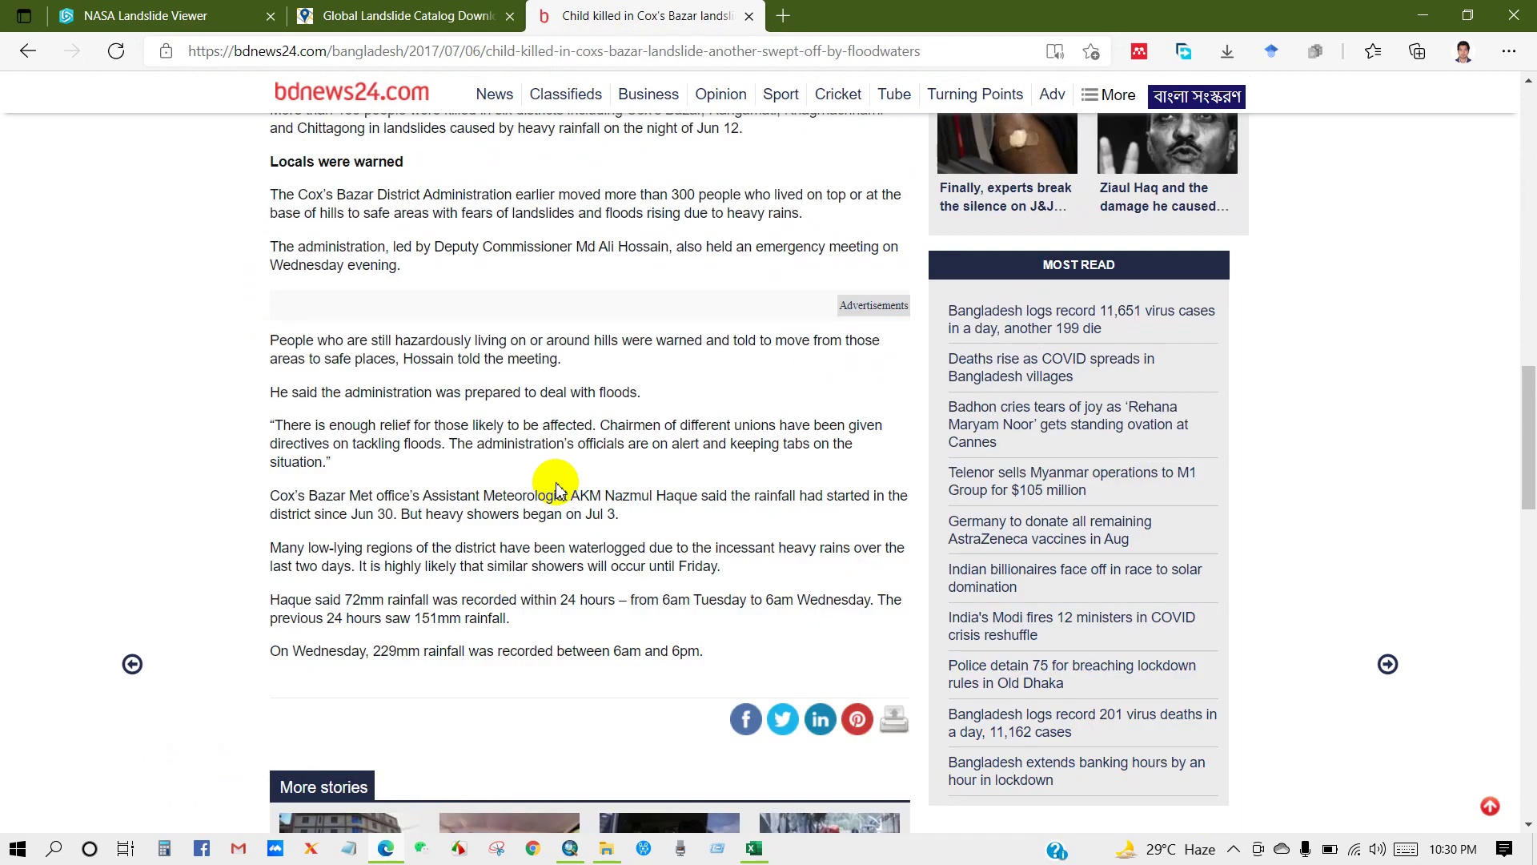
scroll(368, 460, "up", 12)
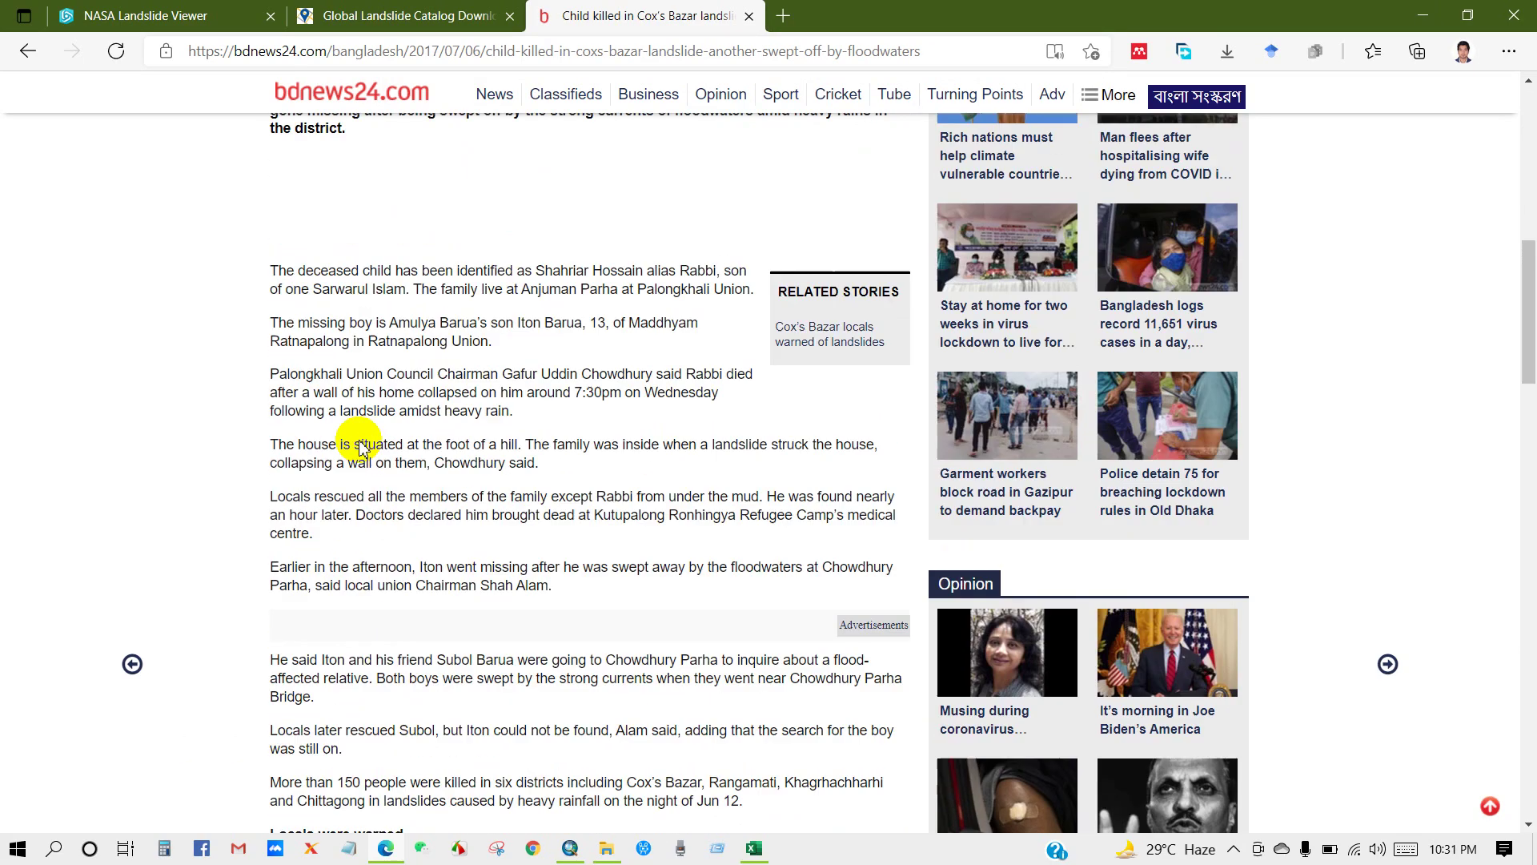
scroll(359, 444, "up", 5)
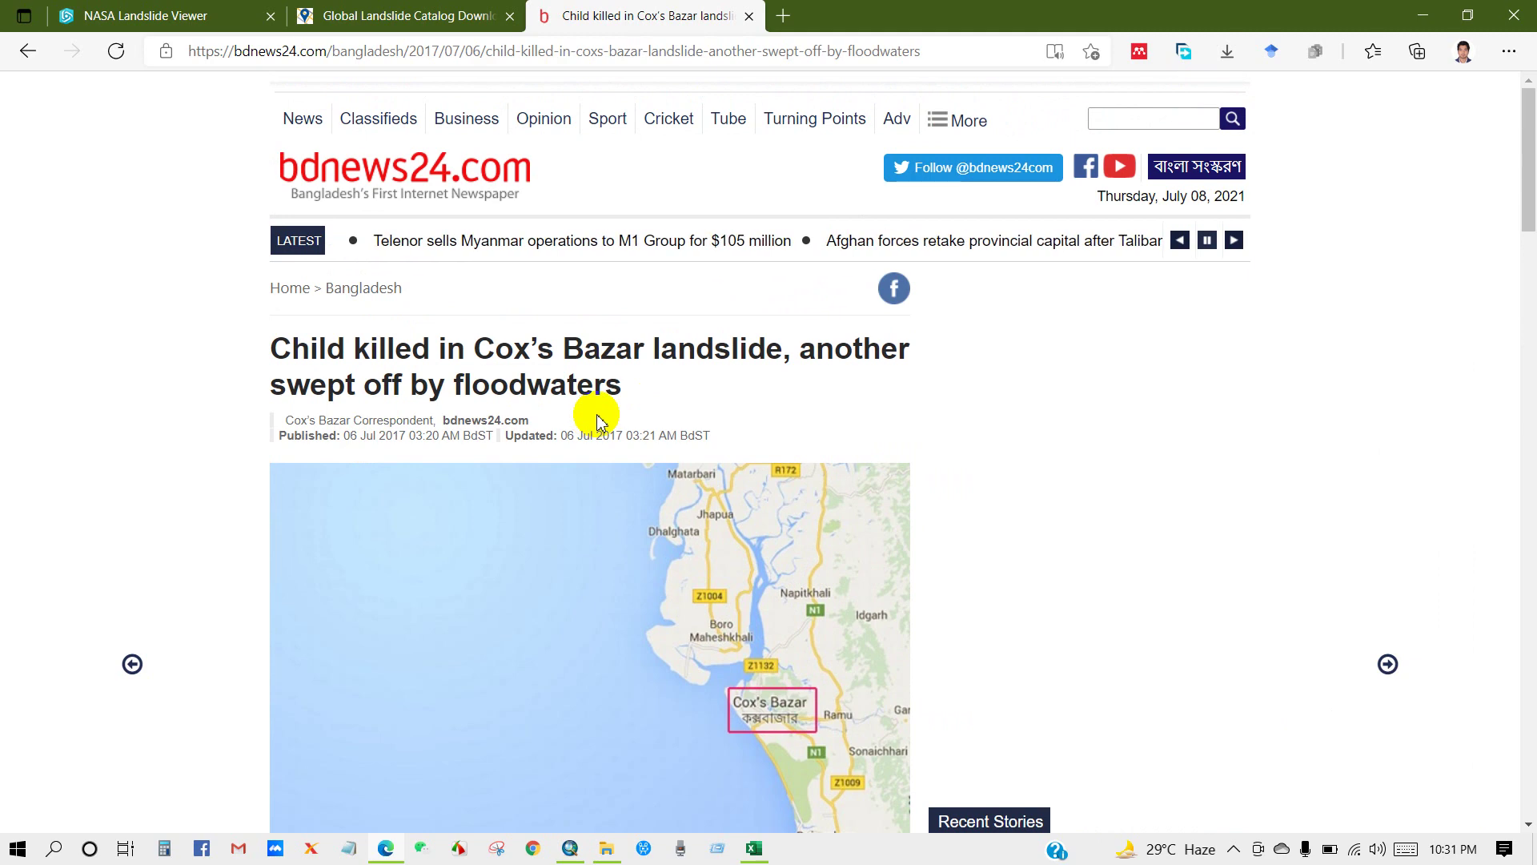
left_click(753, 848)
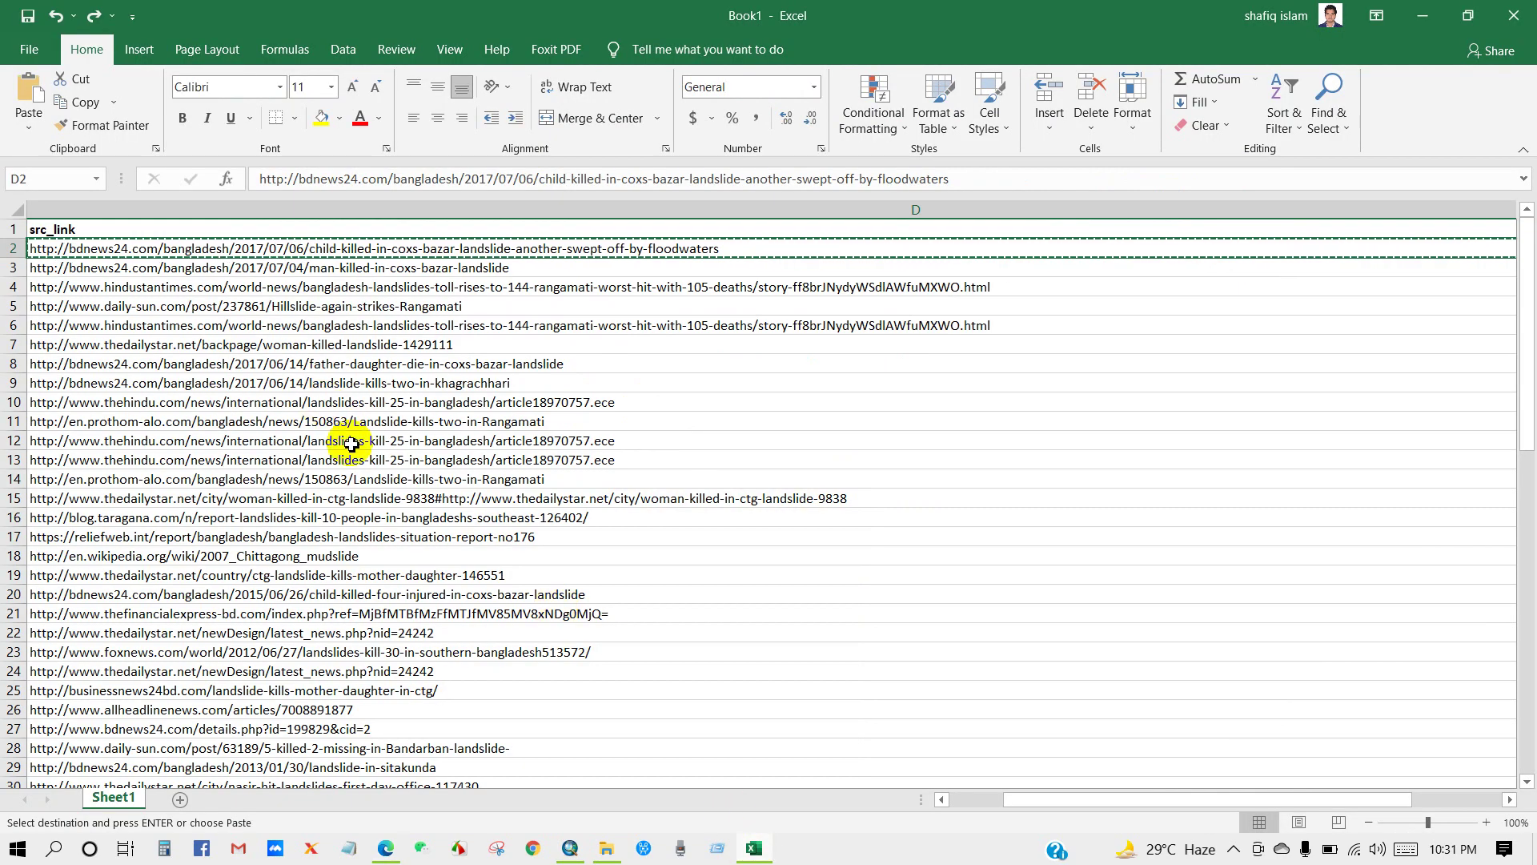
Copy the row 7 Daily Star source link from cell D7 and switch to Edge
left_click_drag(1017, 800, 921, 800)
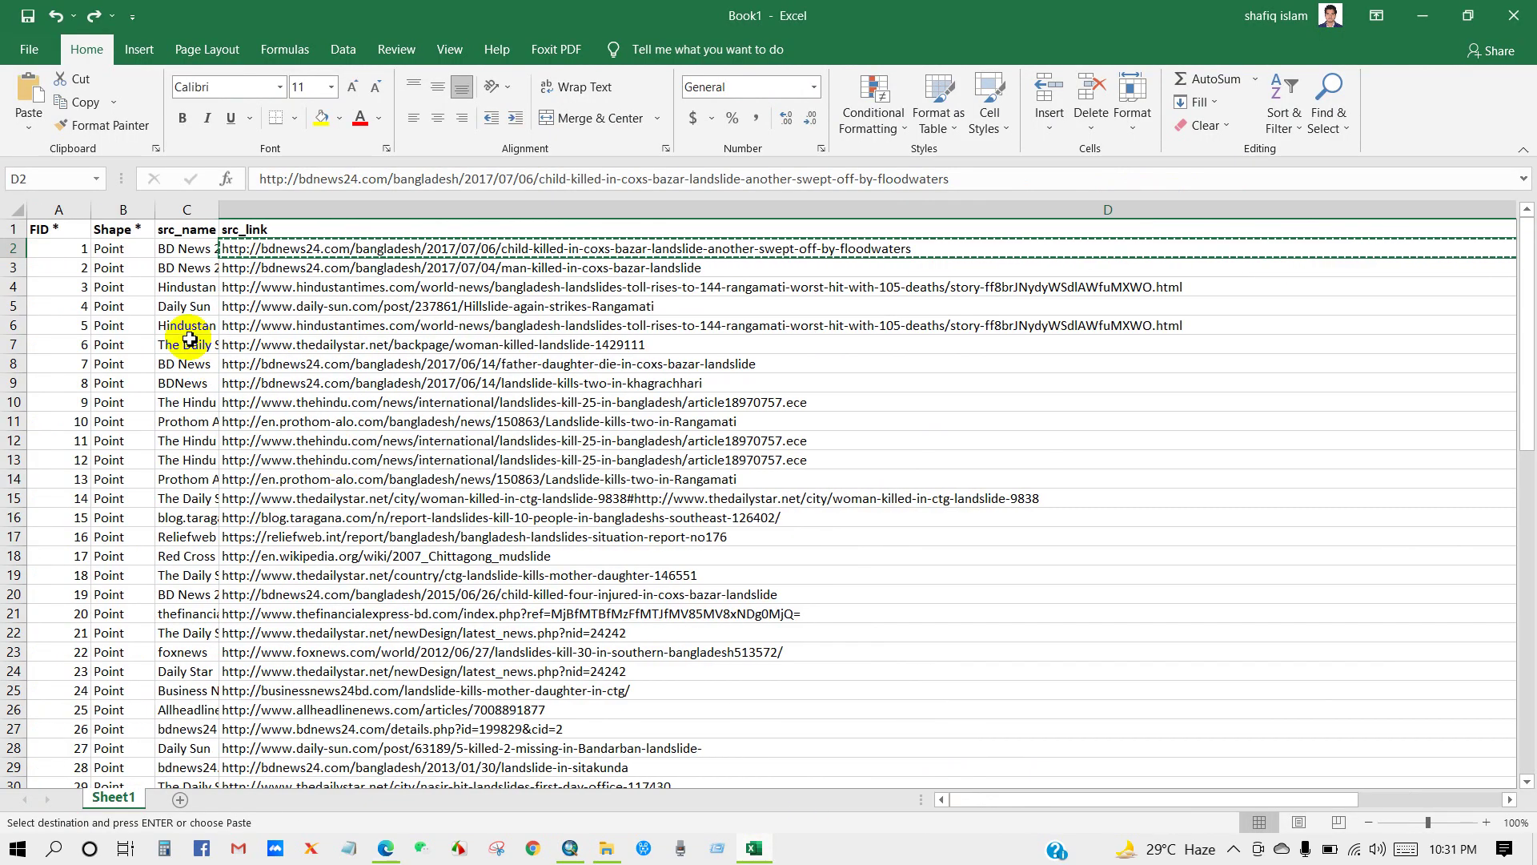
left_click(275, 349)
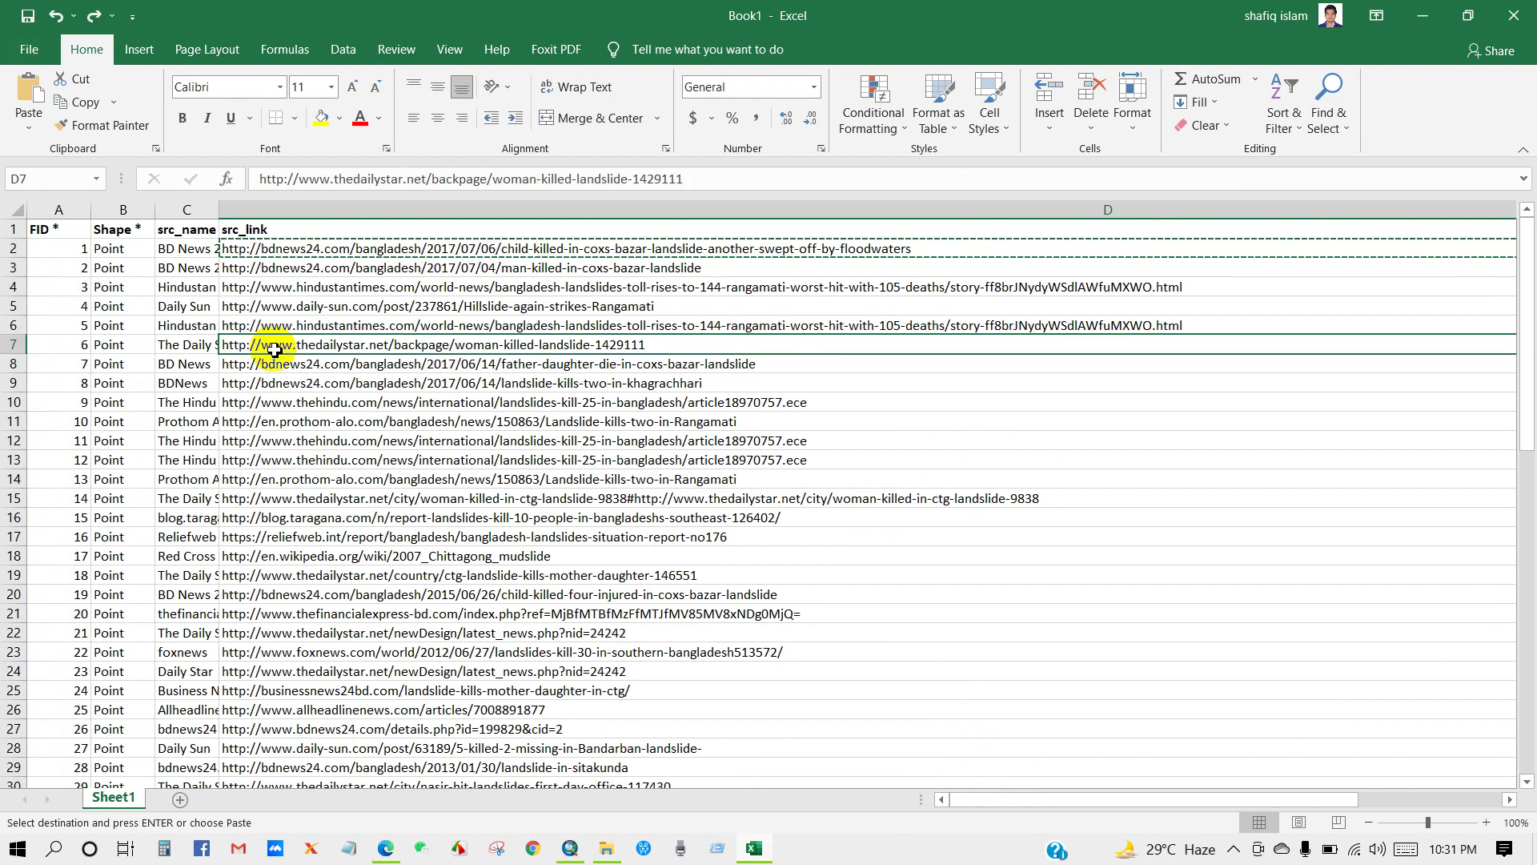
right_click(275, 349)
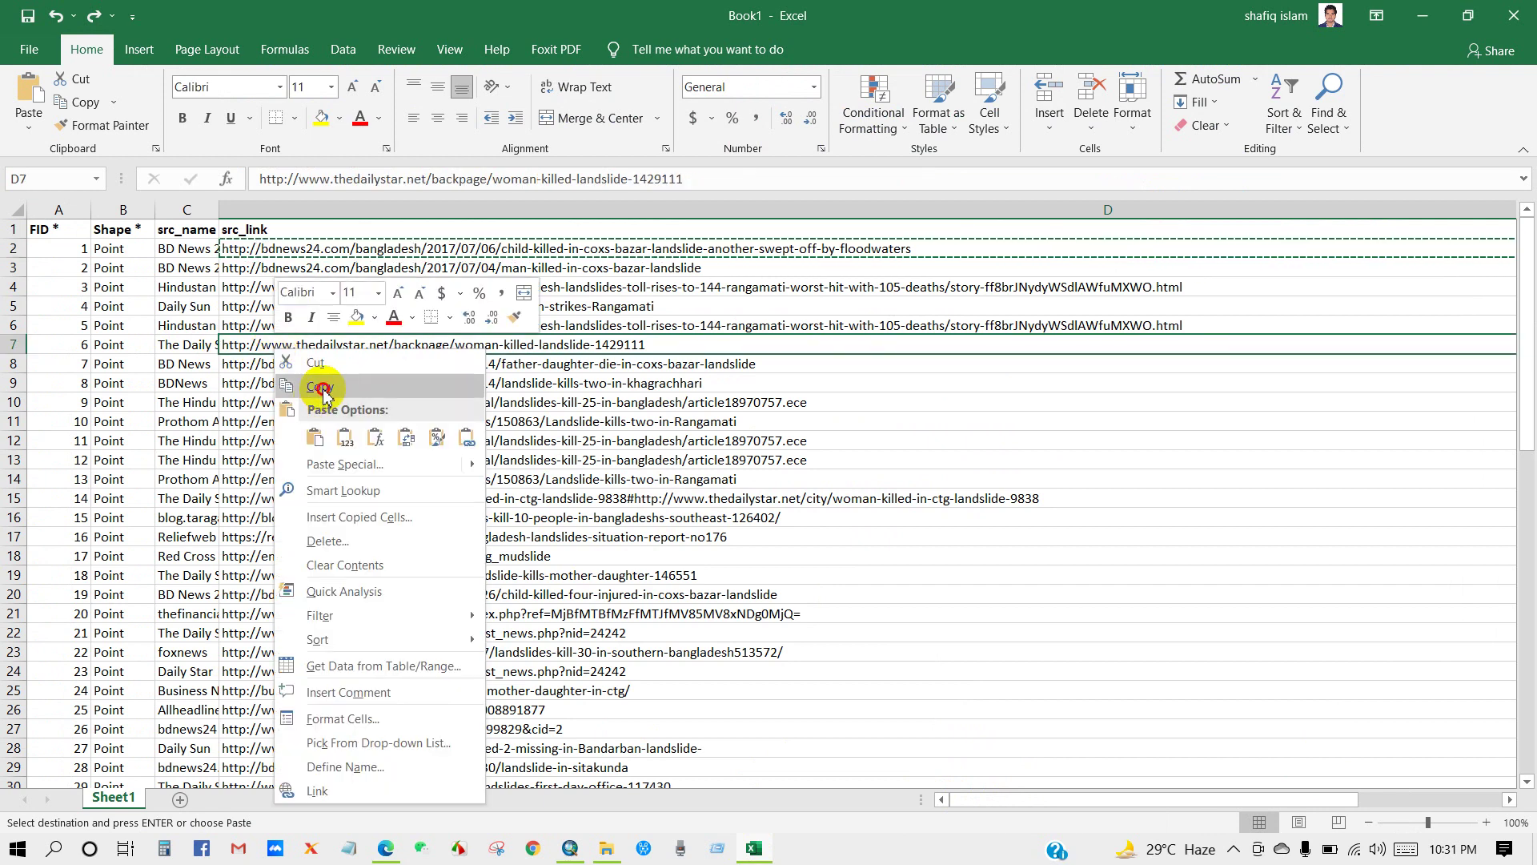
left_click(320, 389)
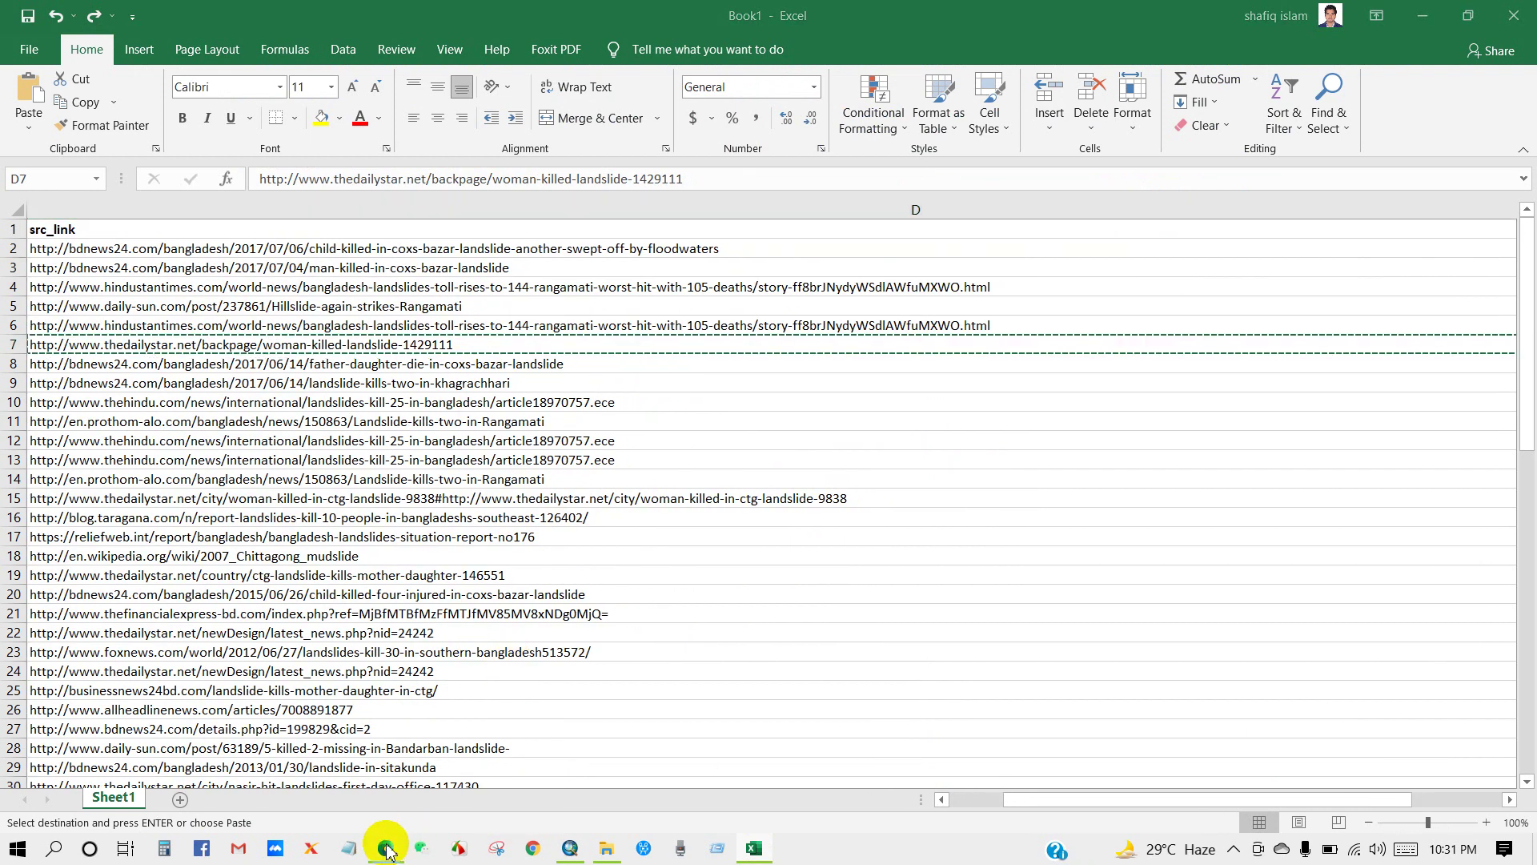
left_click(386, 849)
Load the Daily Star link in a new tab, decline the news alert, and scroll the article
key("ctrl+t")
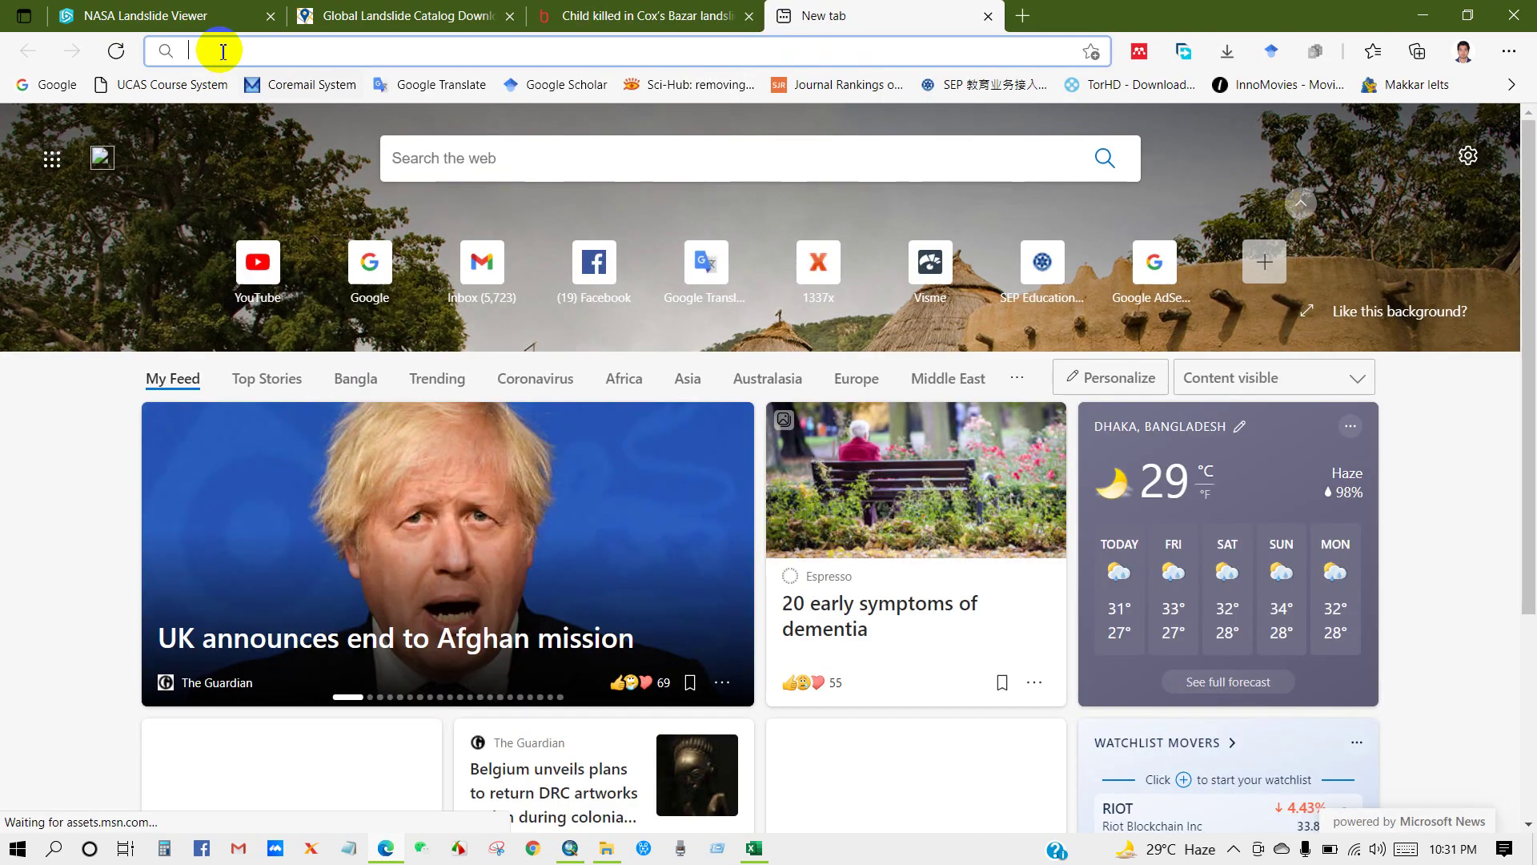
right_click(202, 50)
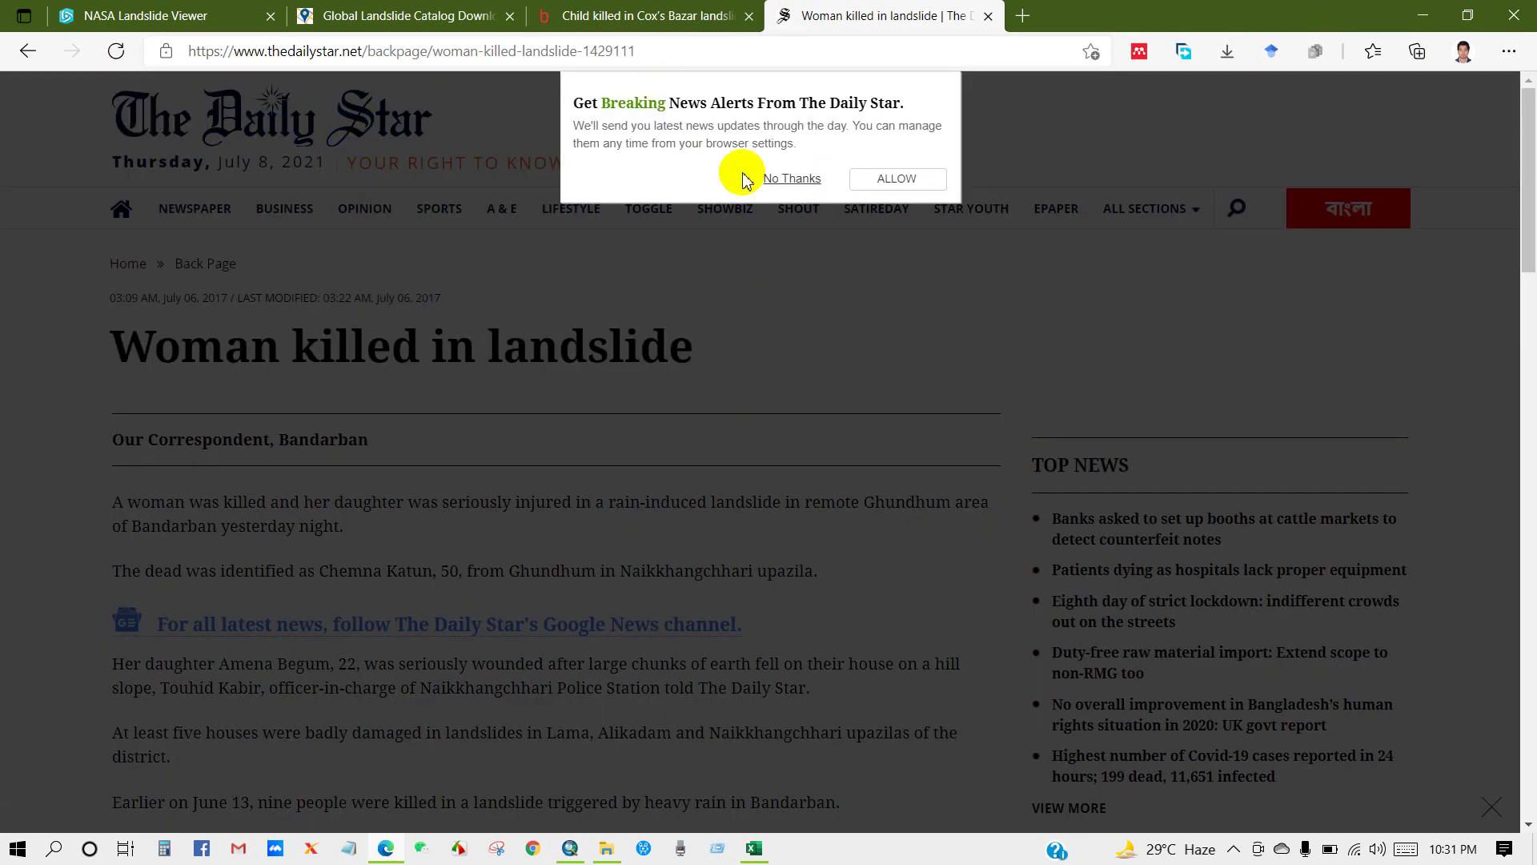
left_click(807, 179)
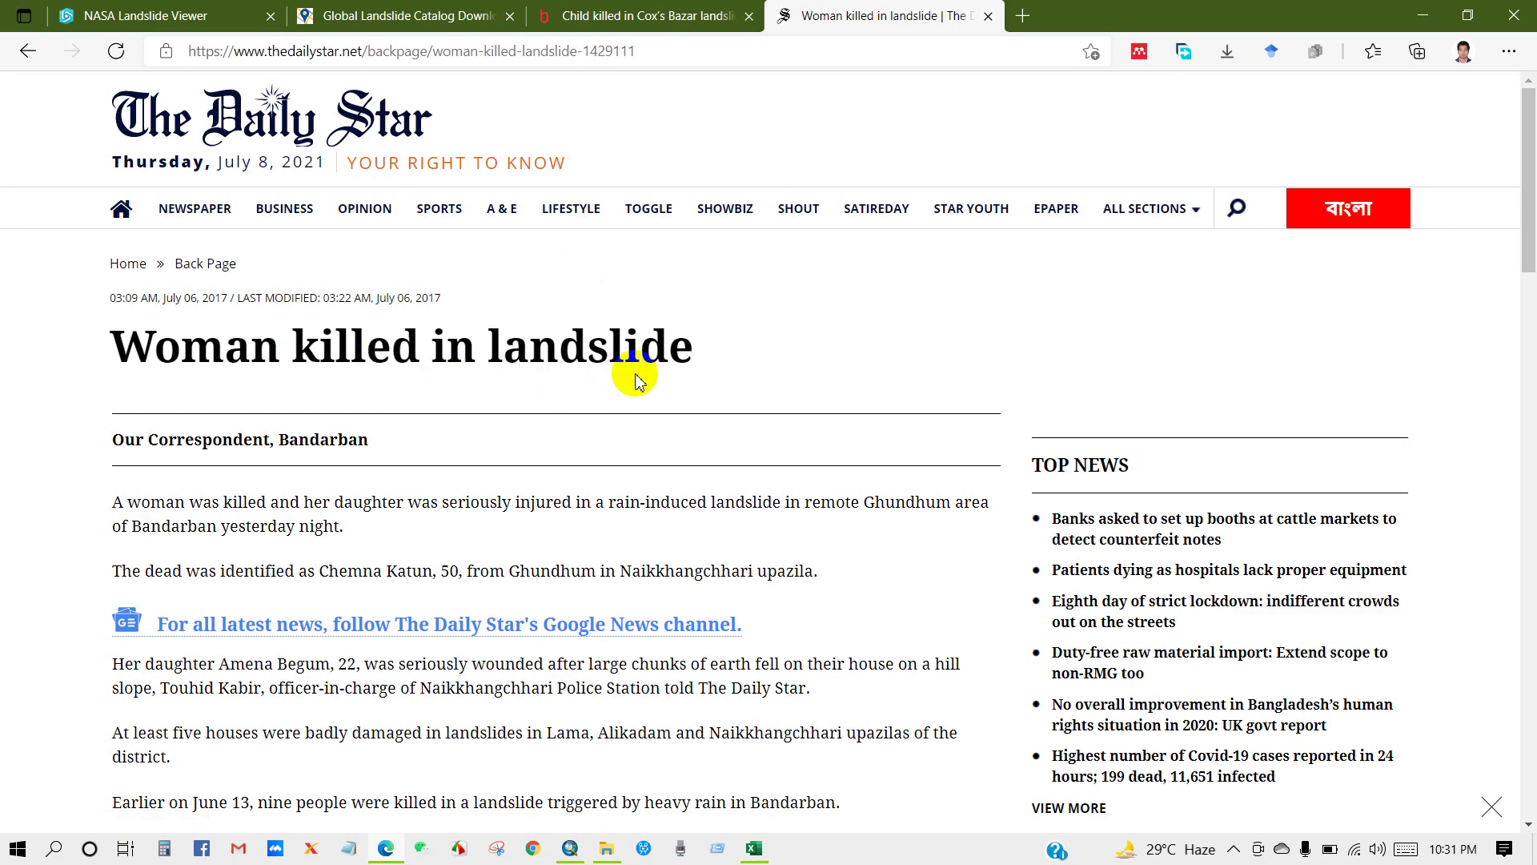
scroll(631, 372, "down", 4)
scroll(635, 376, "down", 3)
scroll(635, 376, "up", 6)
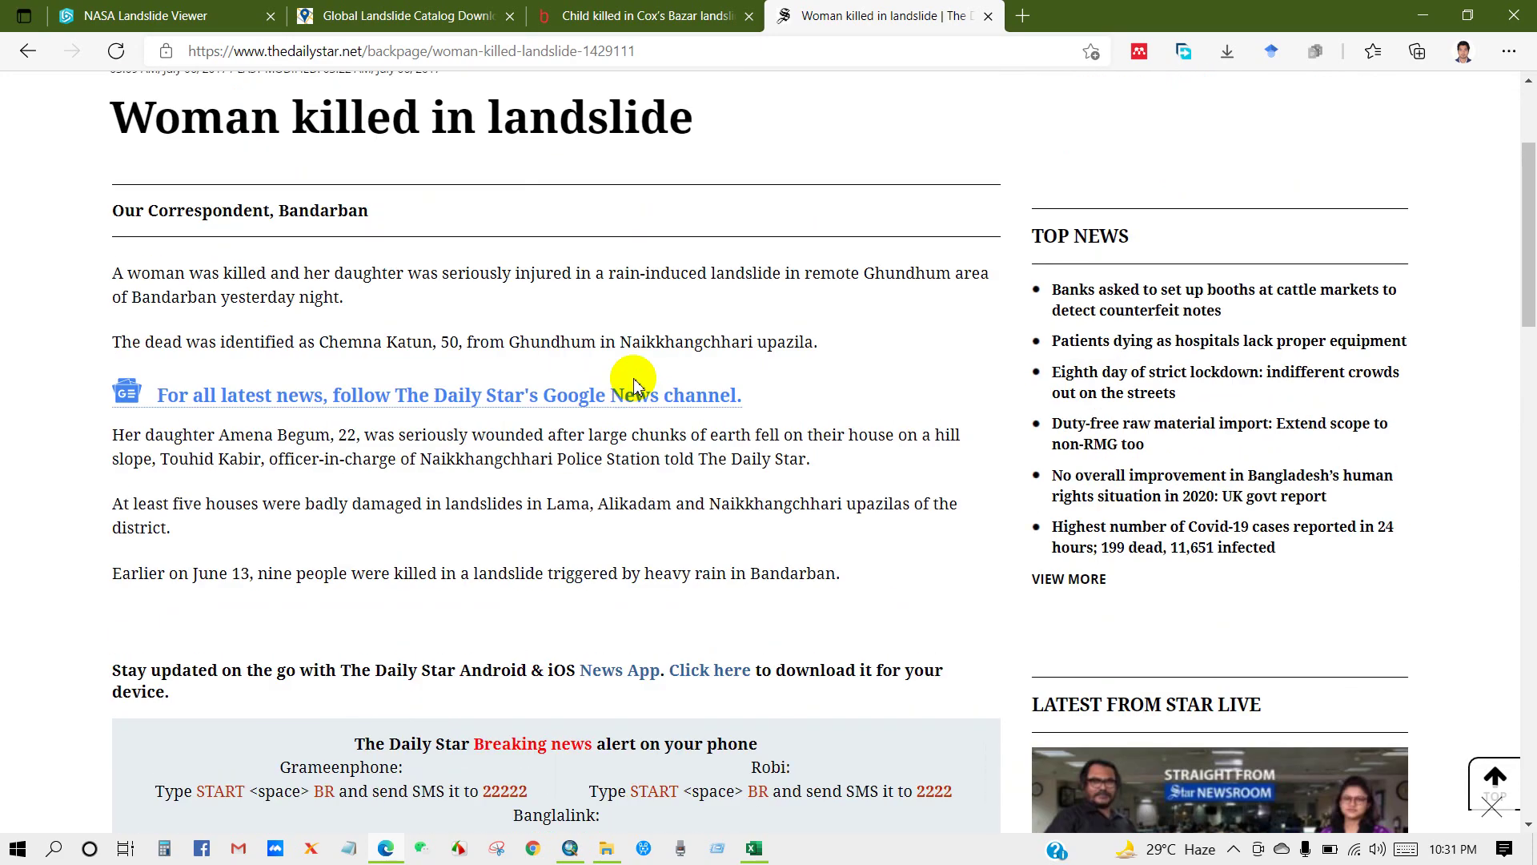
Check the ctry_name value in cell Y5 of the spreadsheet, then switch to ArcMap
left_click(753, 848)
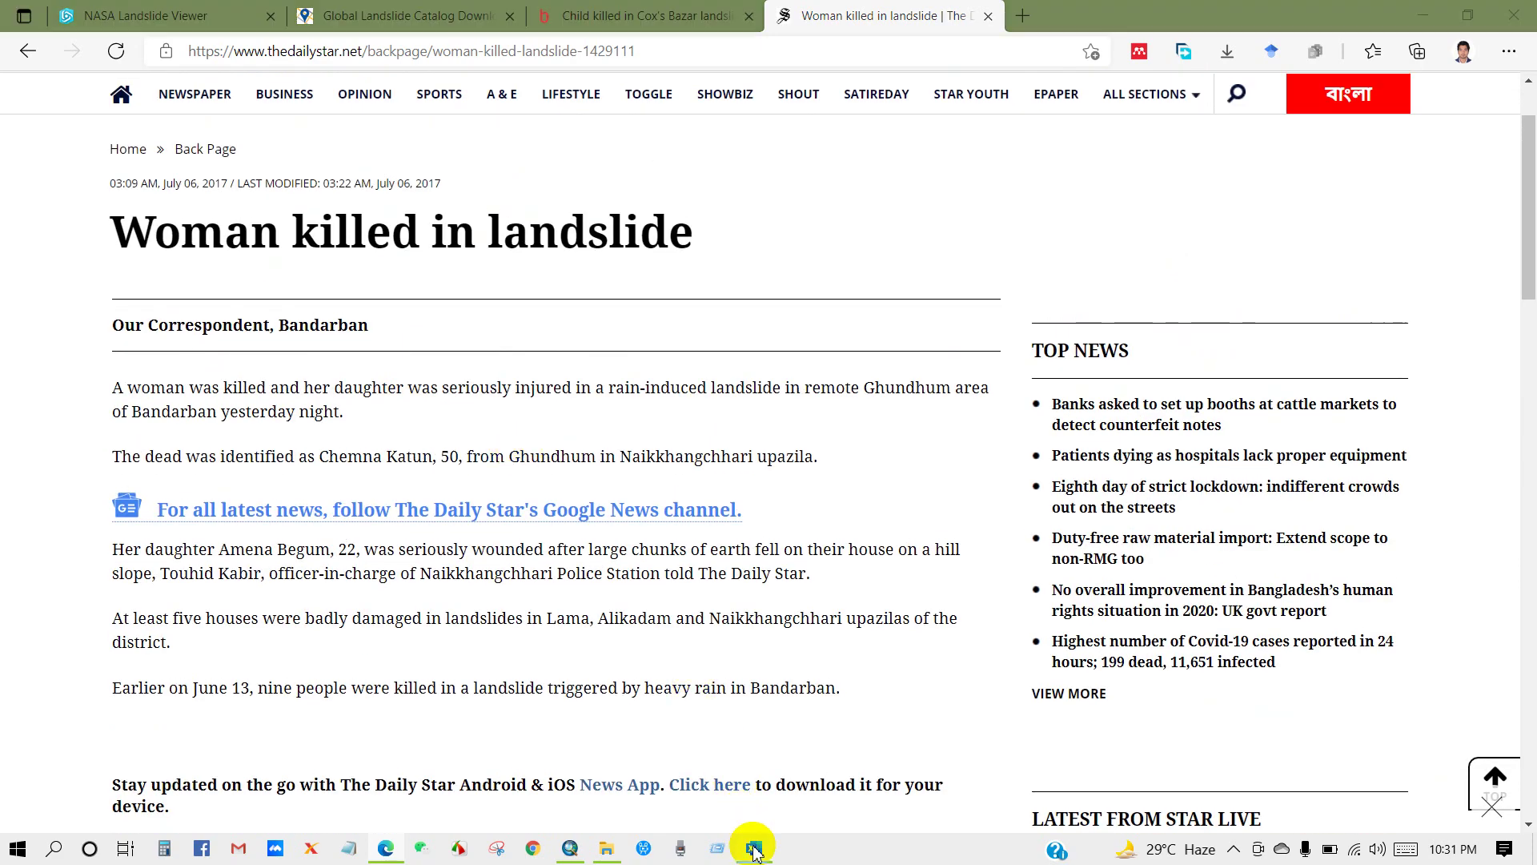
left_click_drag(1074, 799, 1180, 801)
left_click(1105, 306)
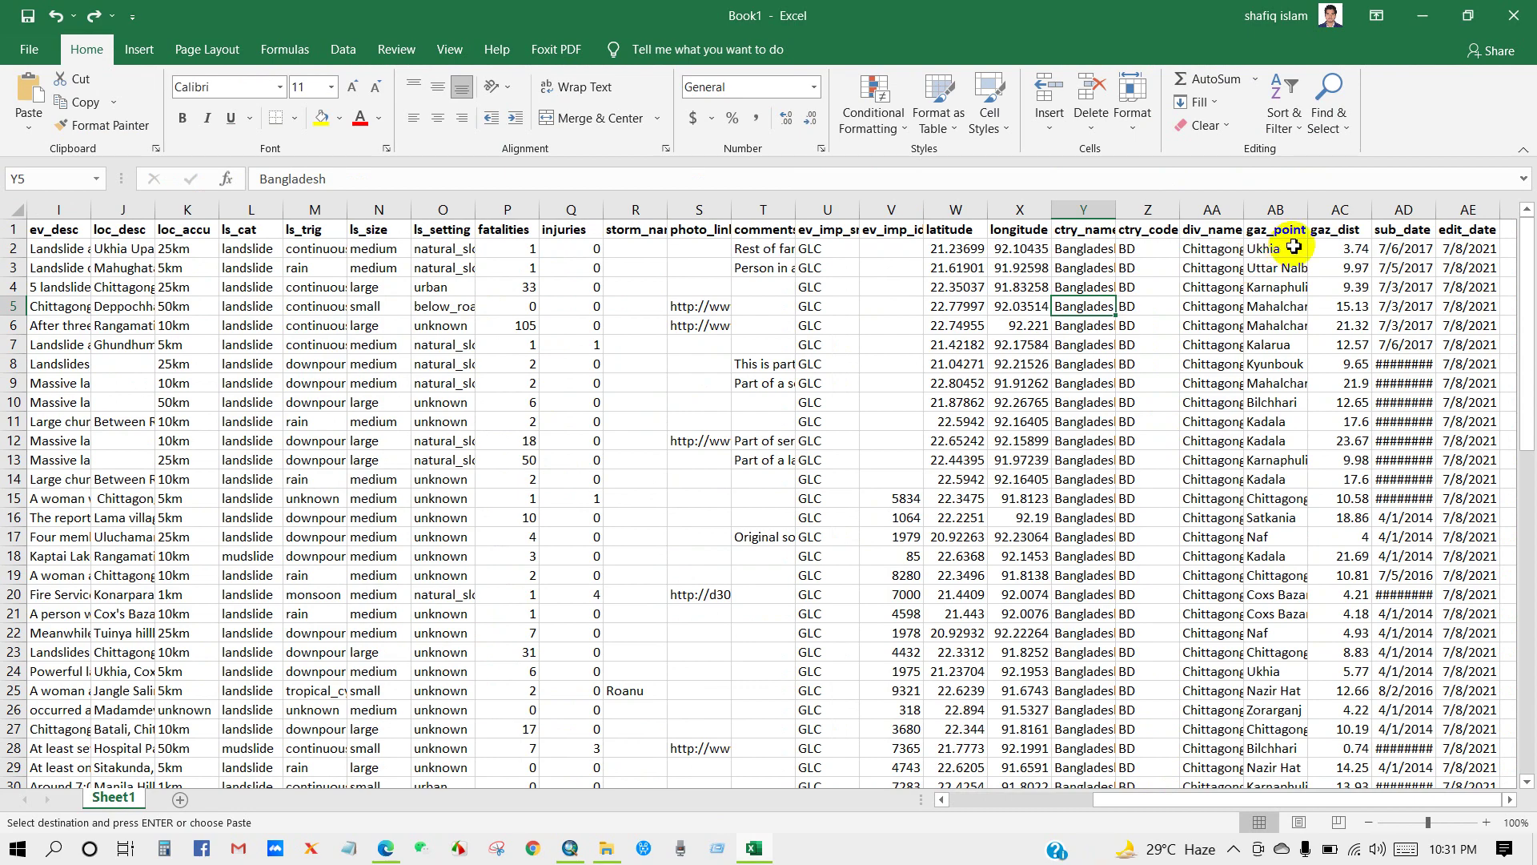
left_click(569, 849)
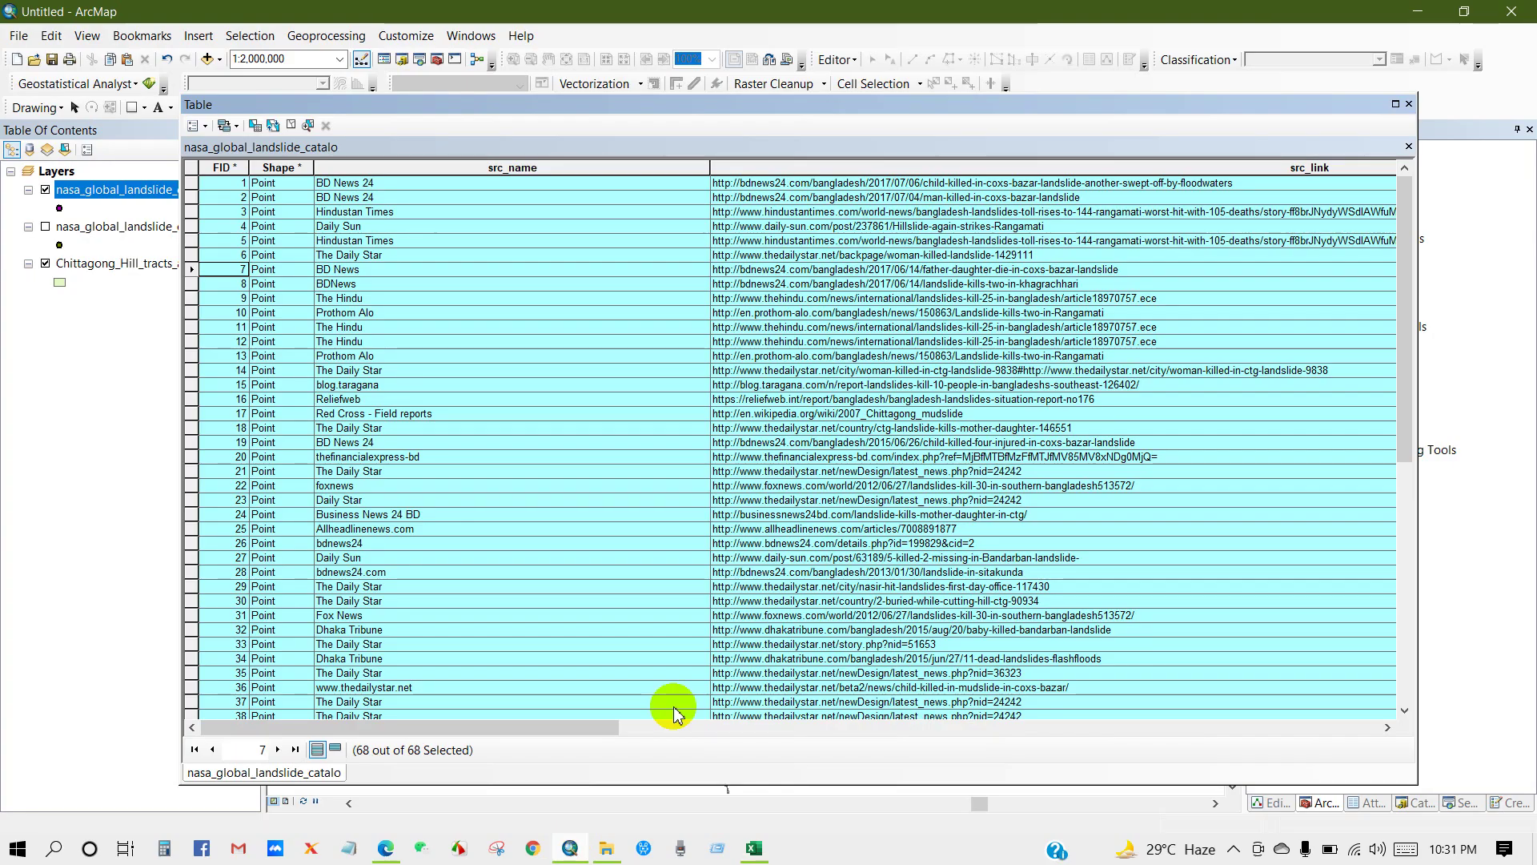
Close the table, clear the selected landslide points, and toggle district labels on then off
left_click(1409, 105)
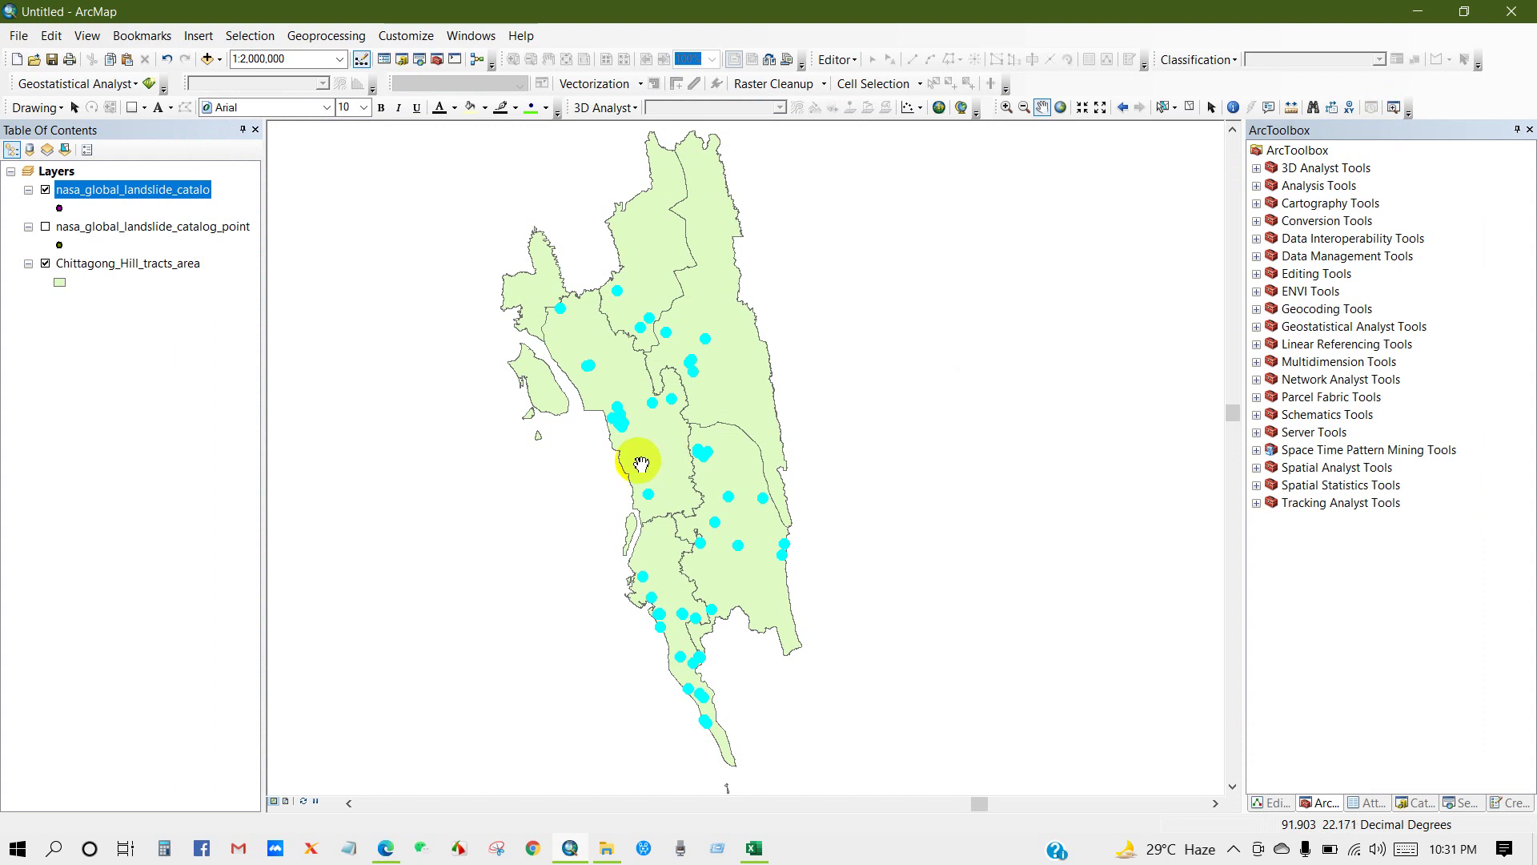
left_click(1192, 110)
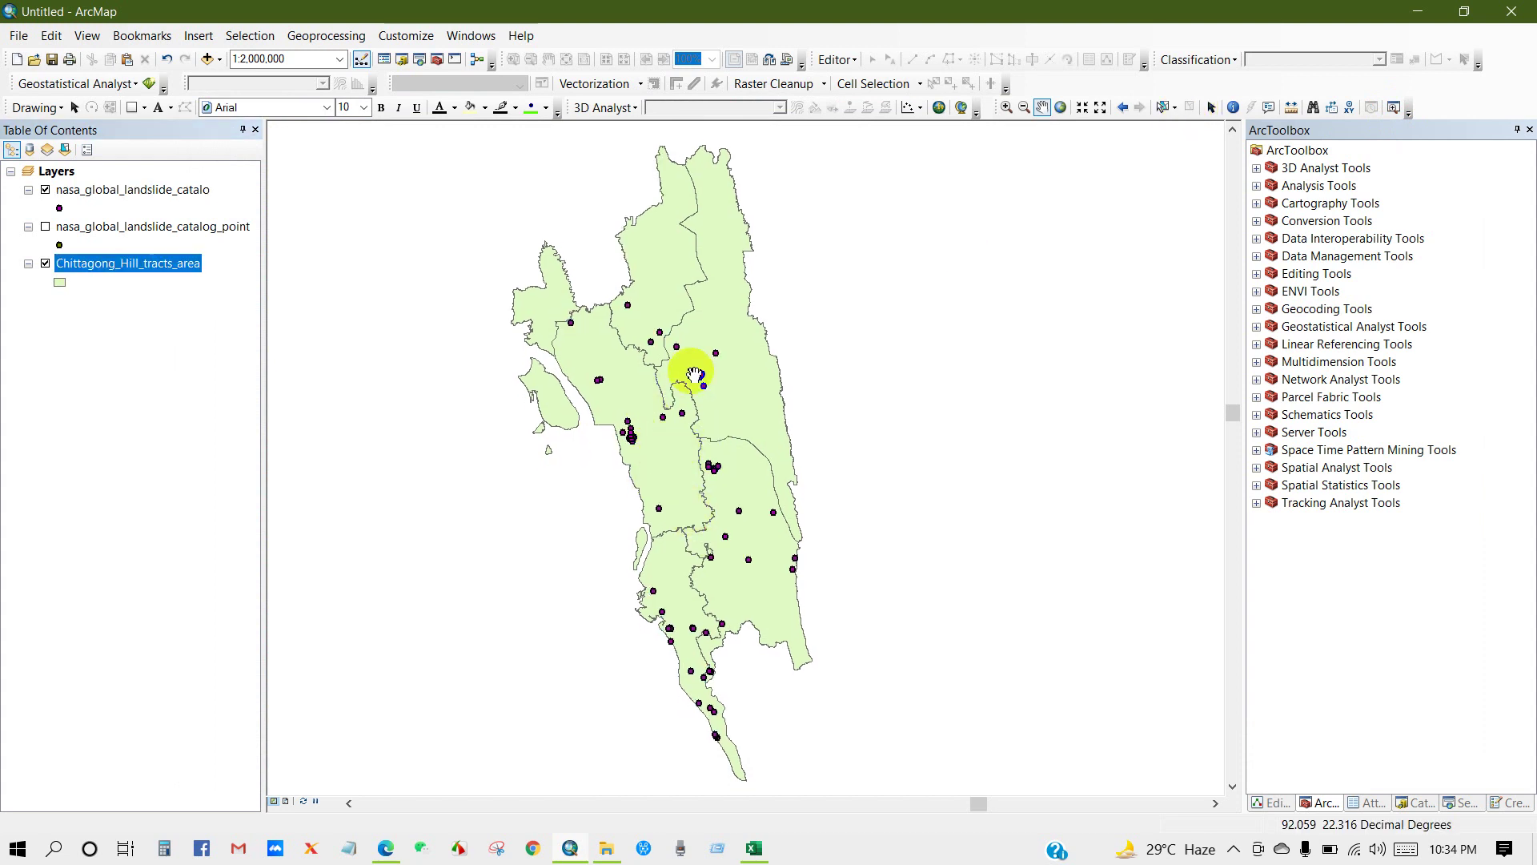
right_click(88, 272)
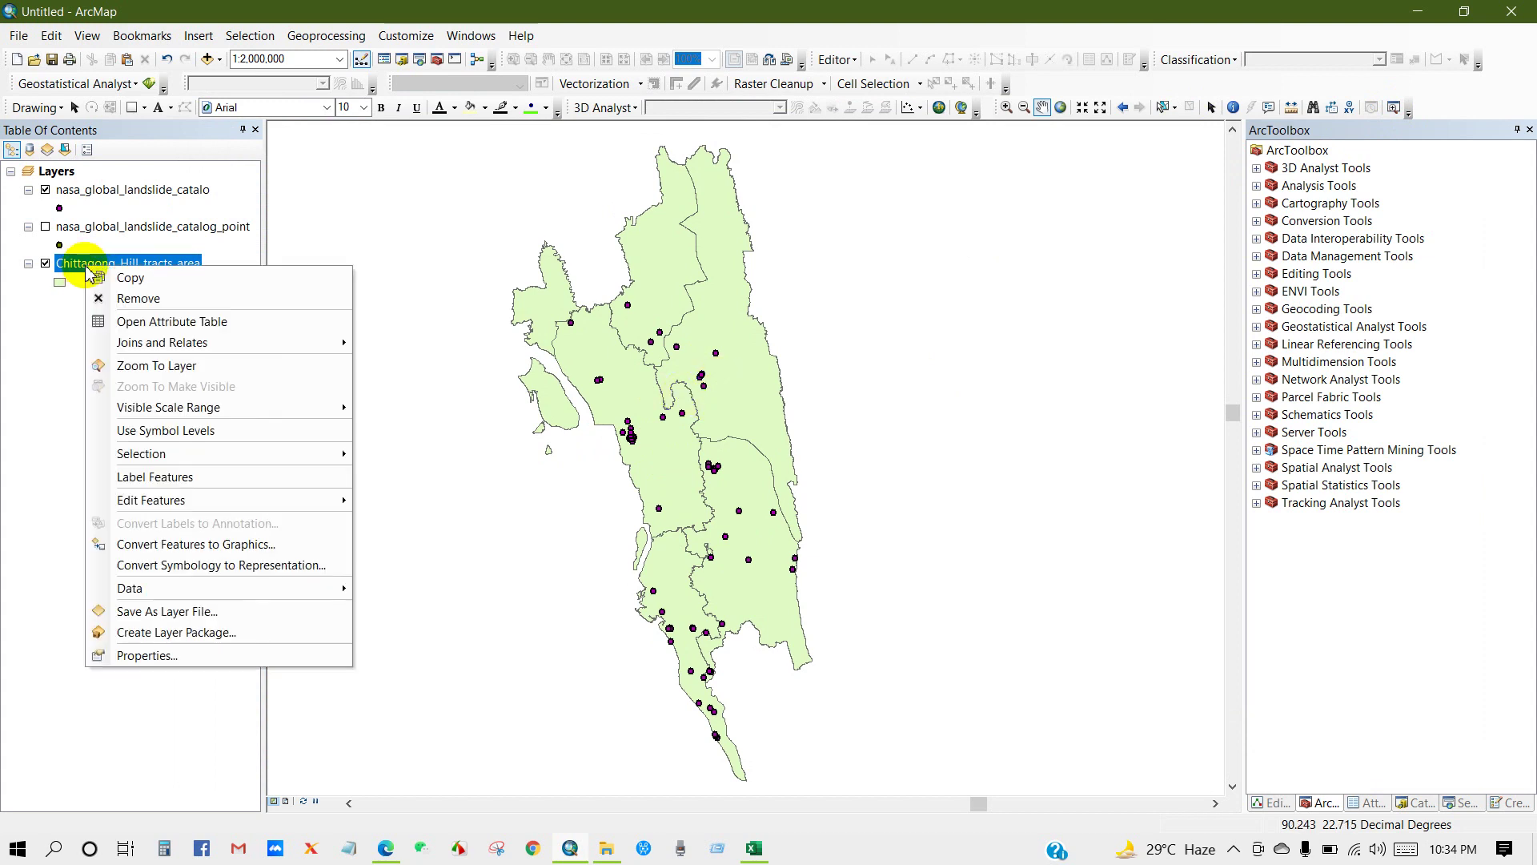
left_click(158, 486)
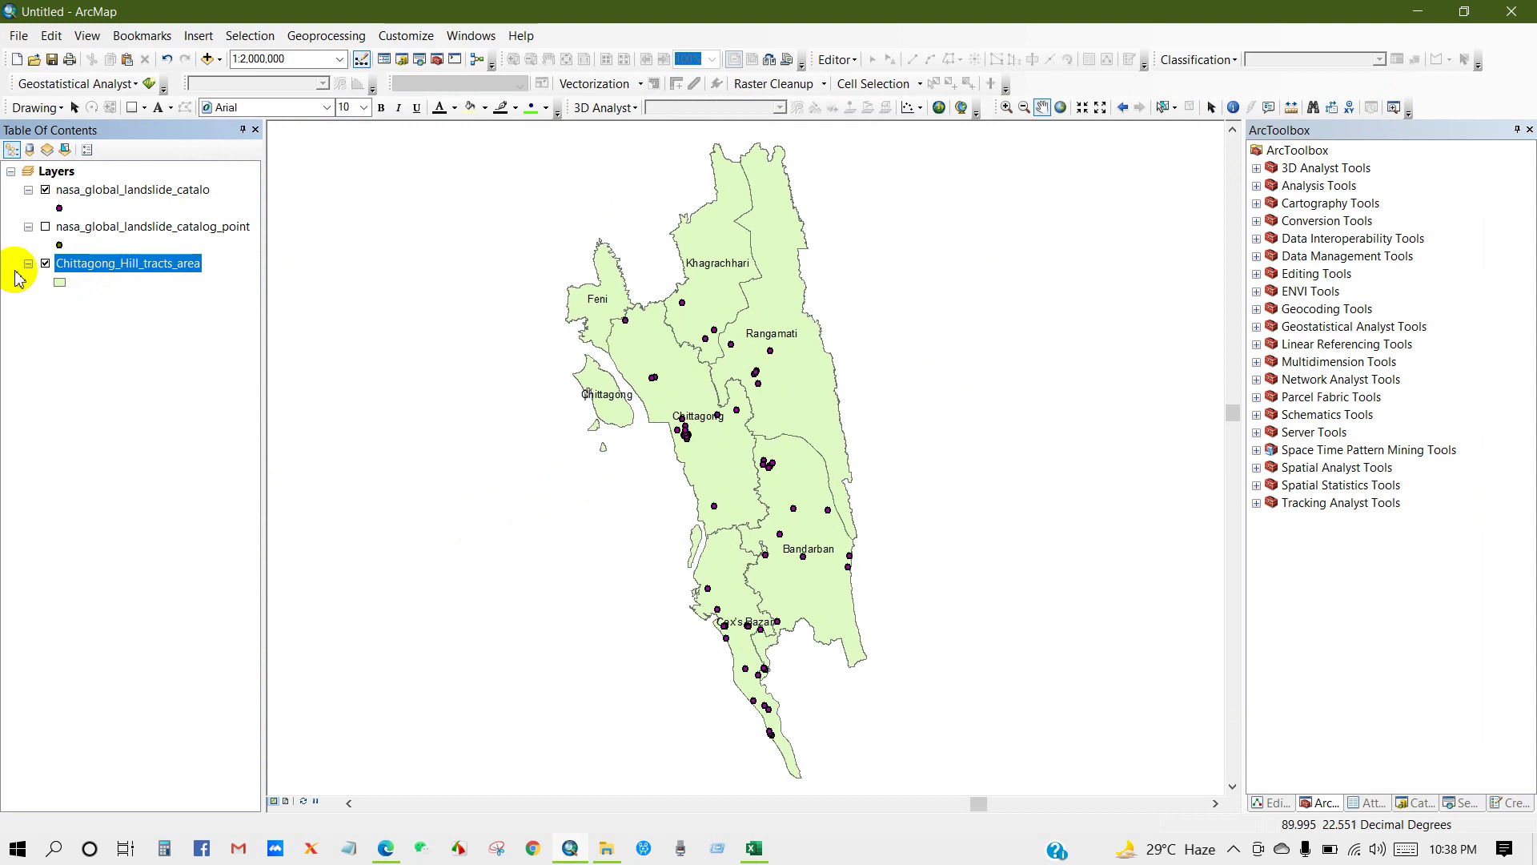
right_click(78, 268)
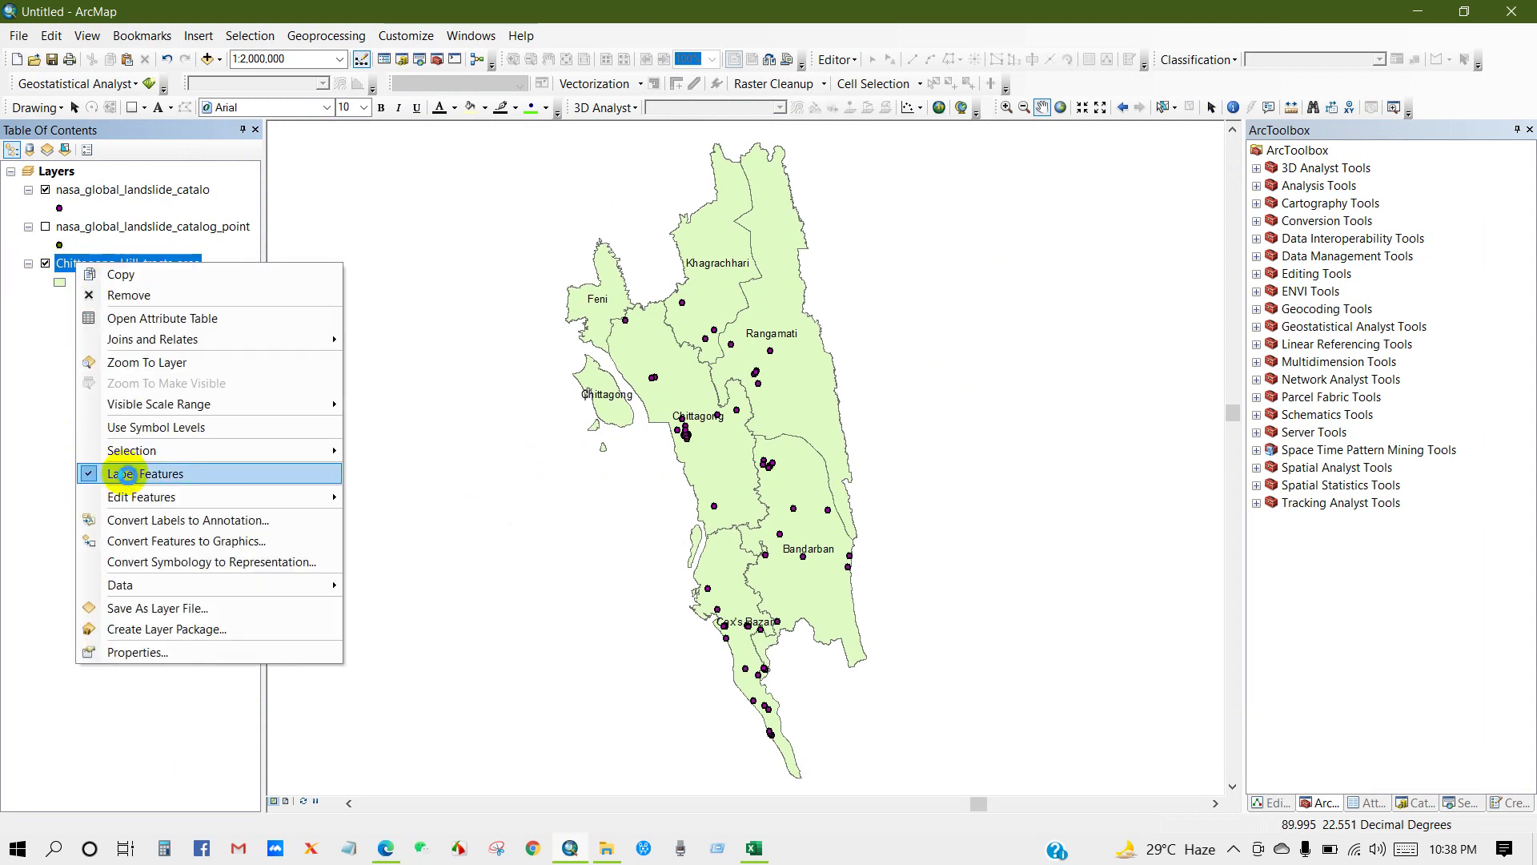
left_click(125, 474)
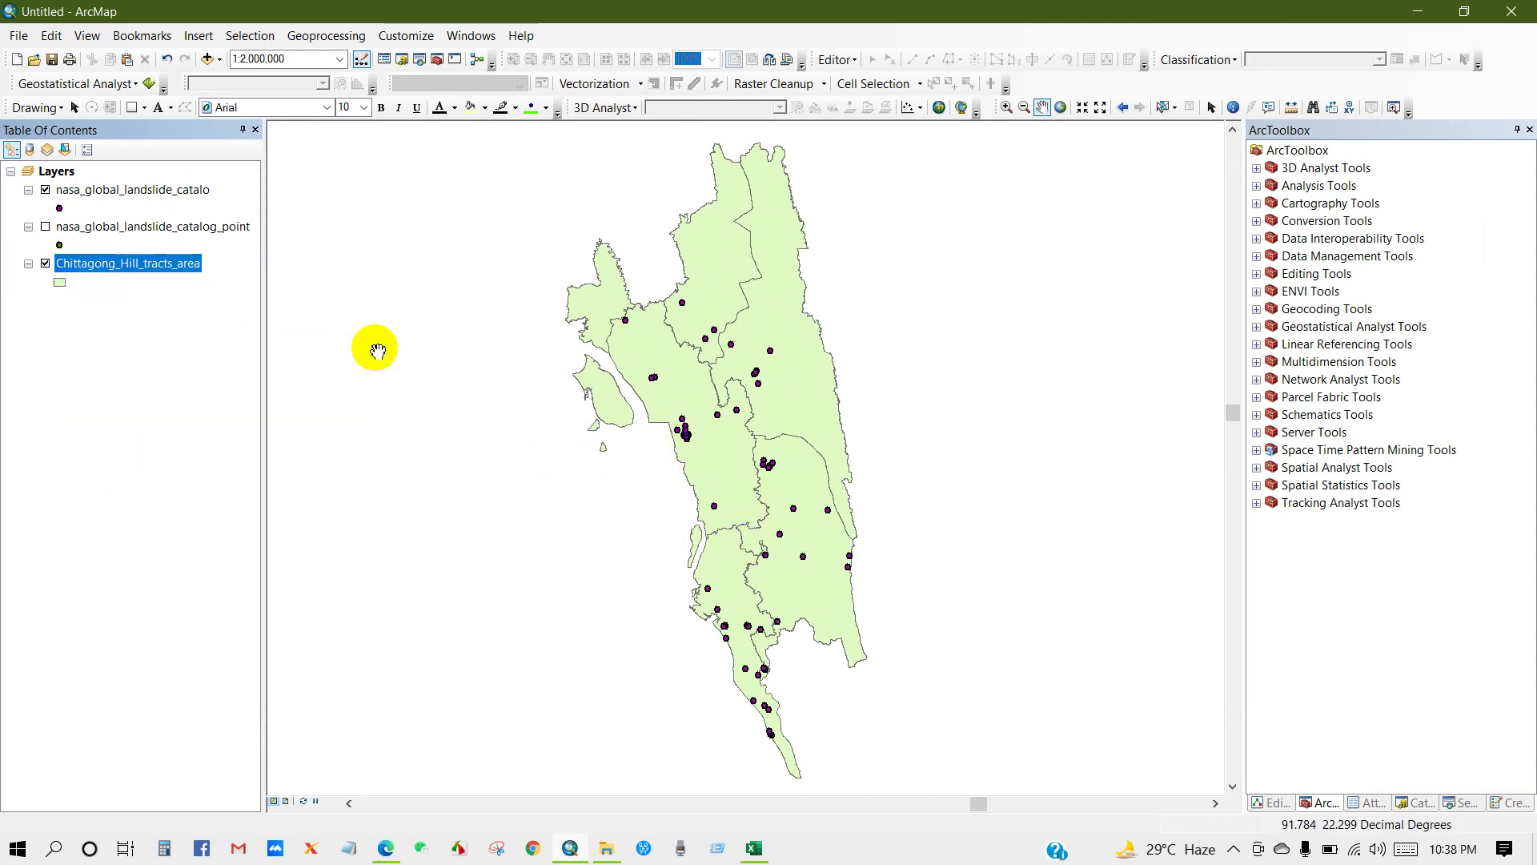
Browse the landslide layer's attribute table and close it again
right_click(99, 200)
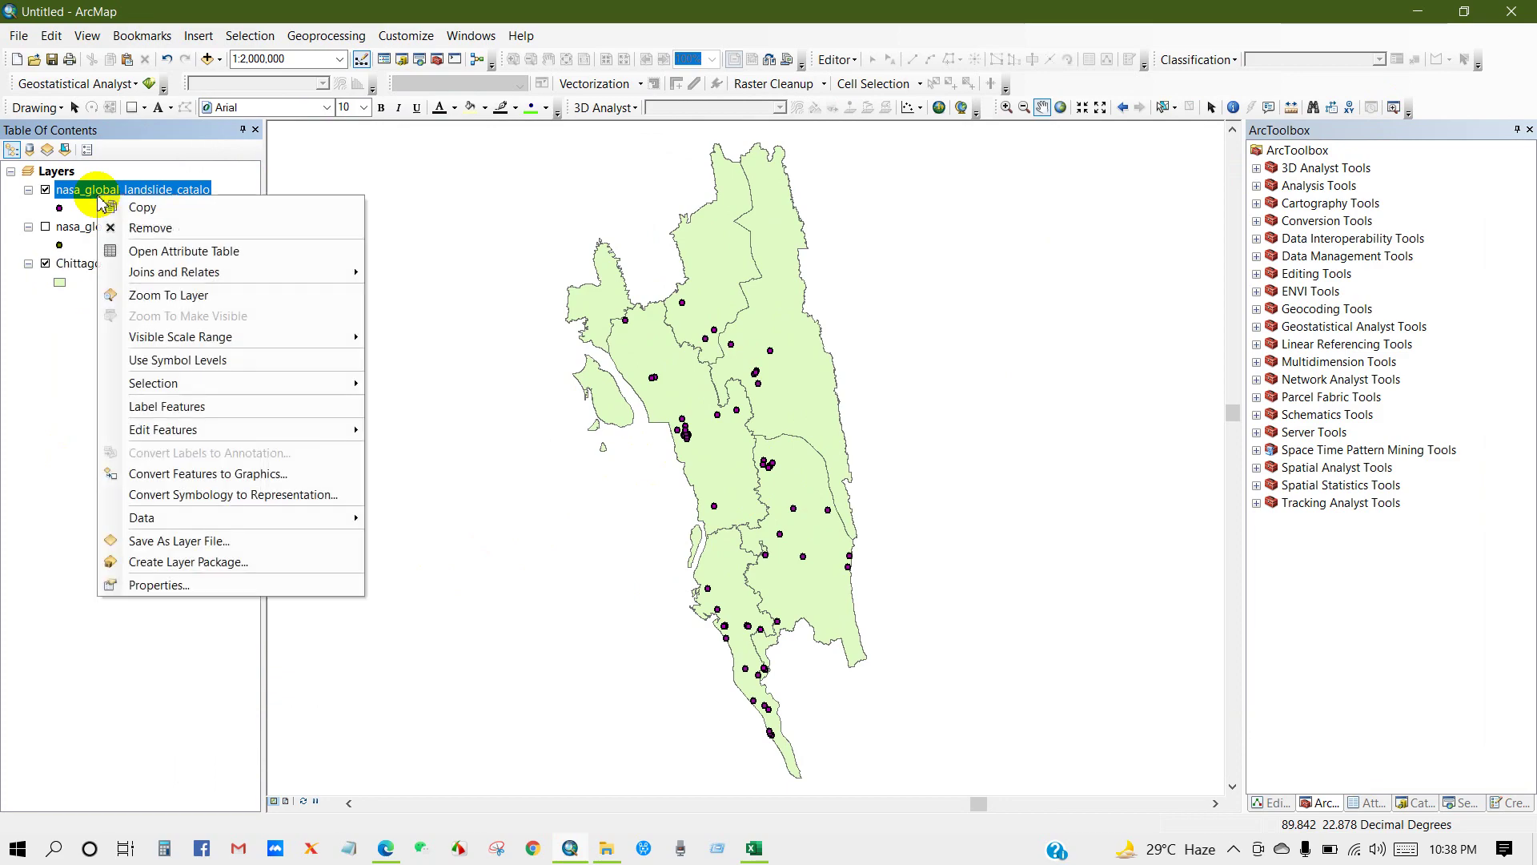
left_click(149, 251)
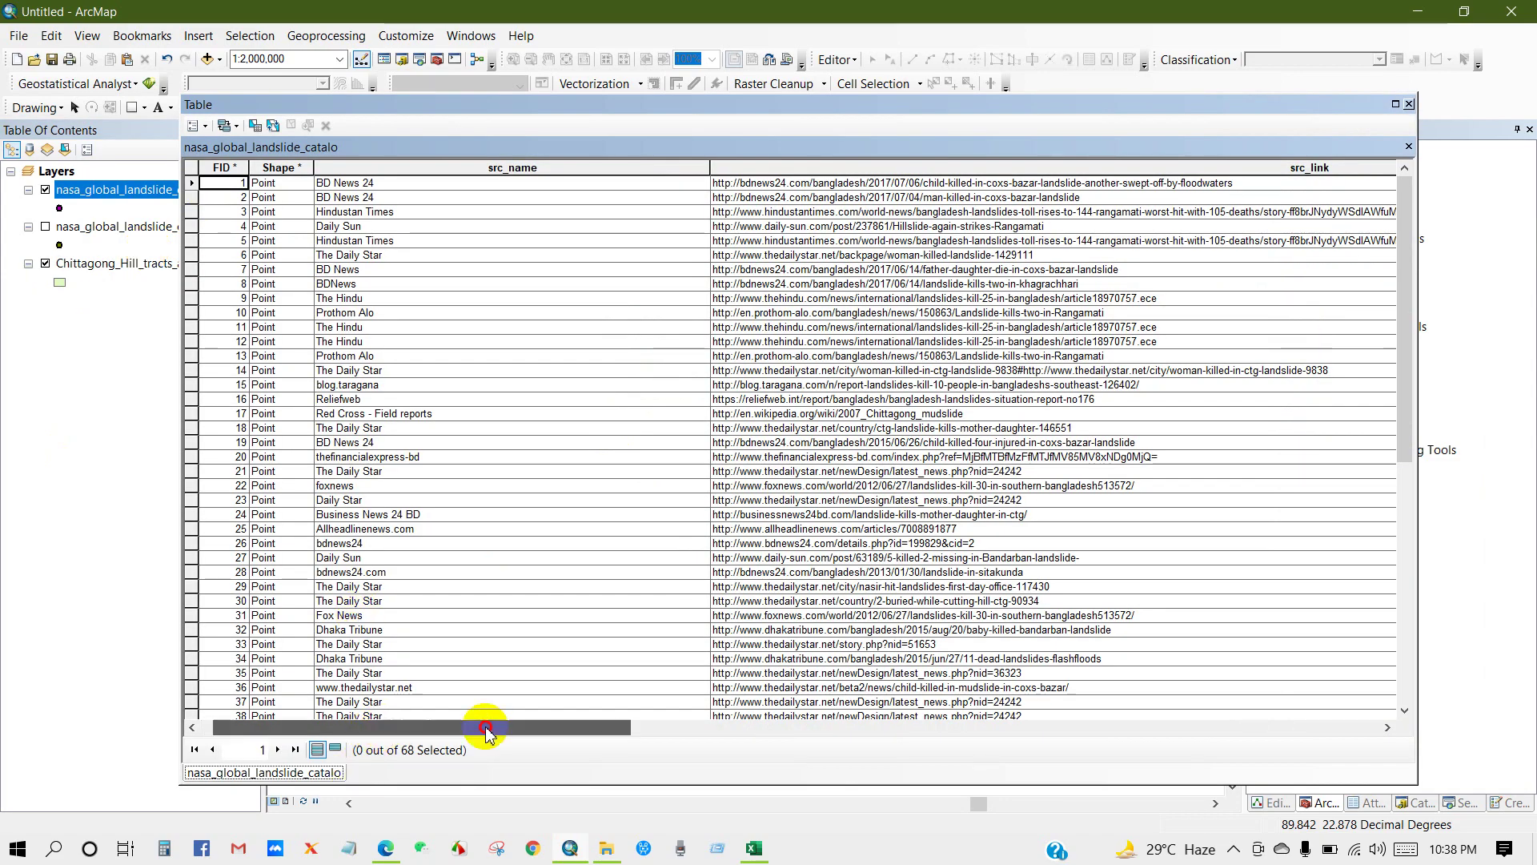
left_click_drag(491, 724, 1194, 711)
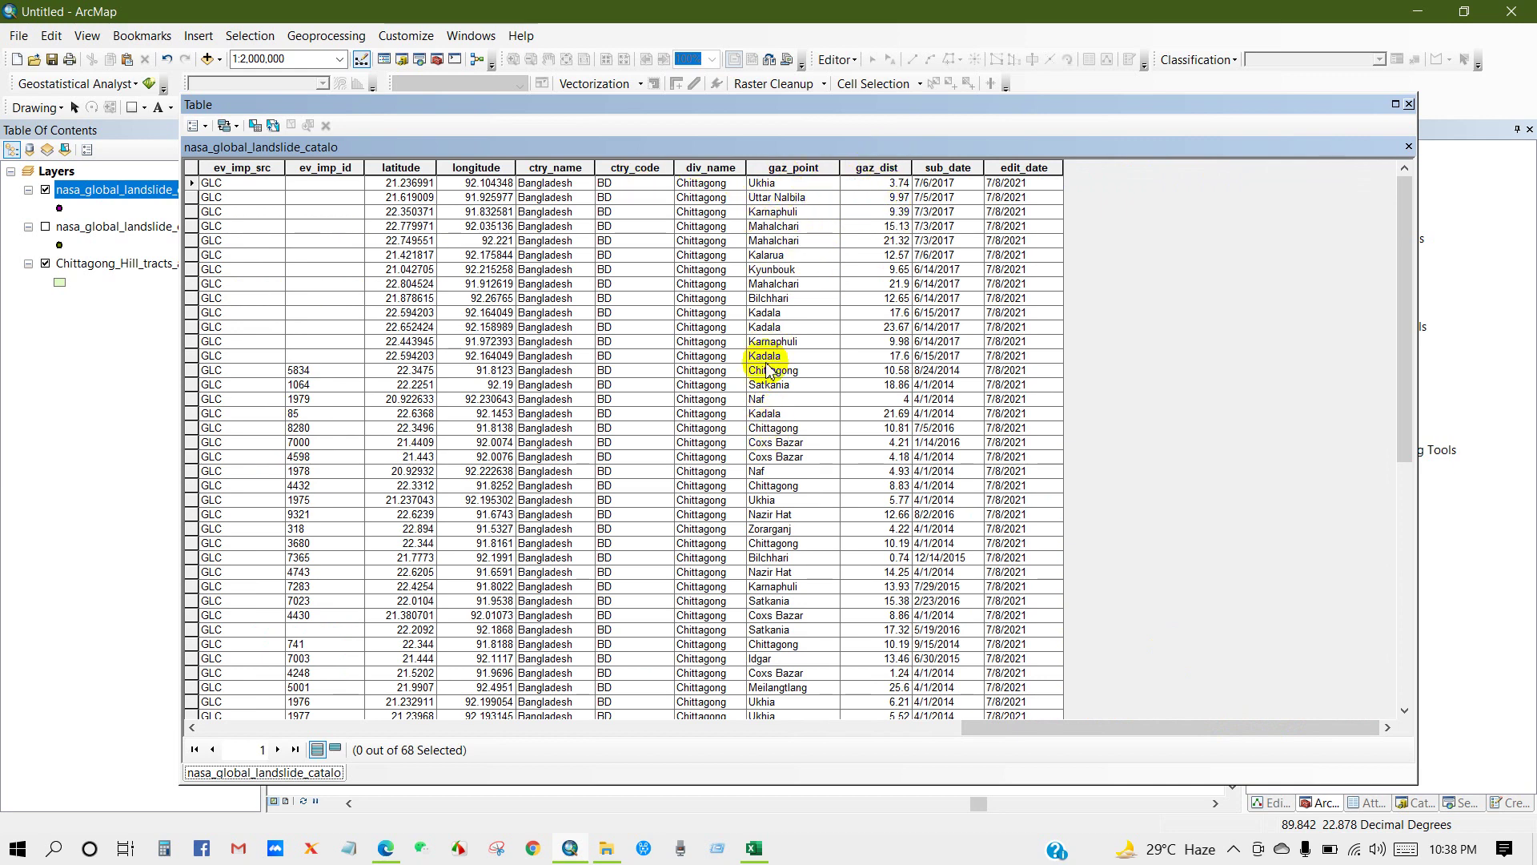
left_click_drag(967, 724, 935, 730)
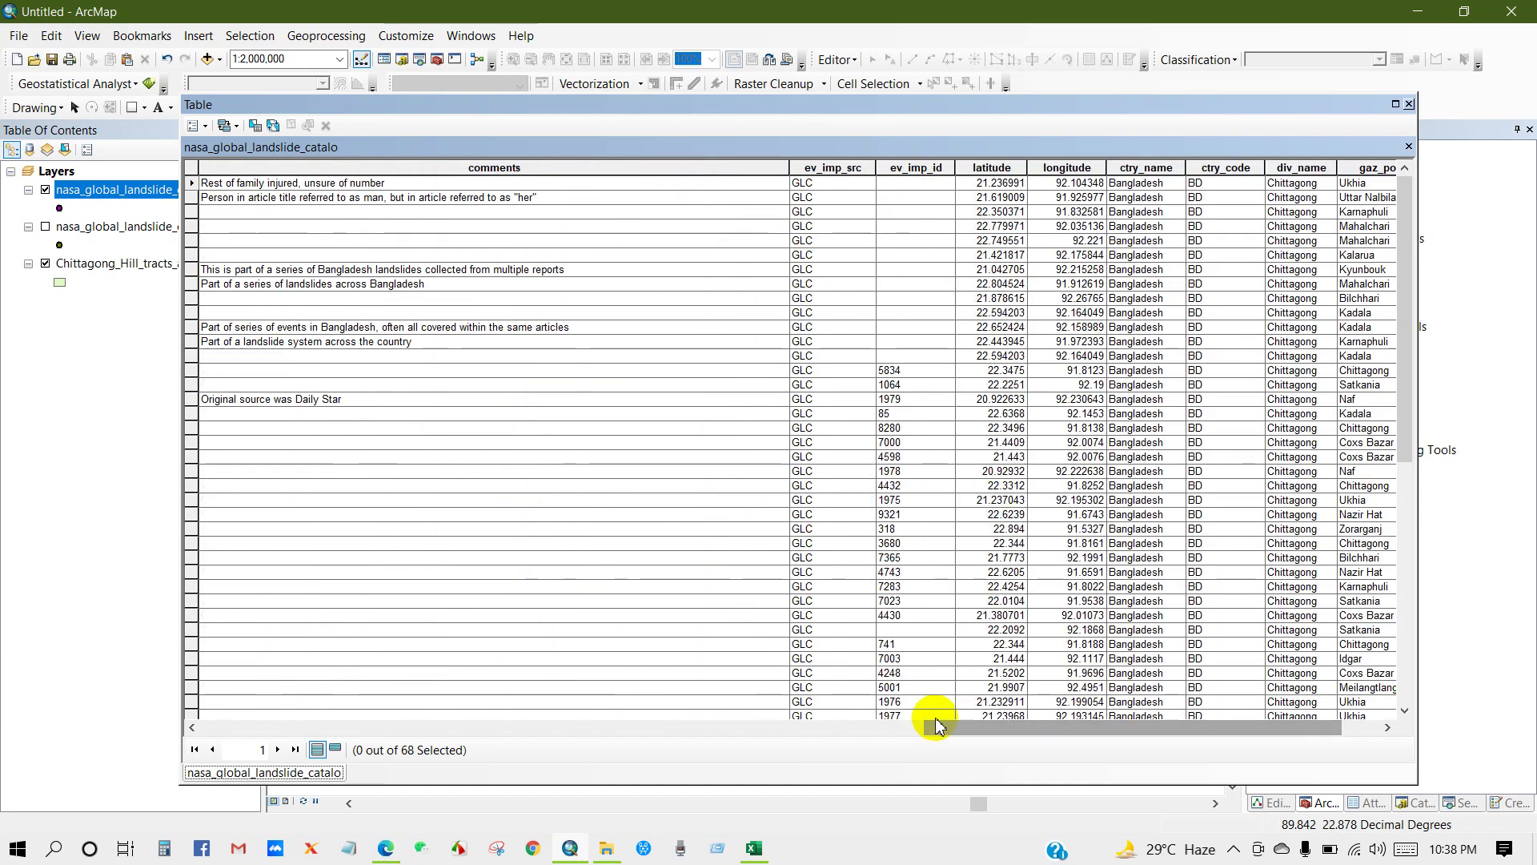
left_click(1410, 104)
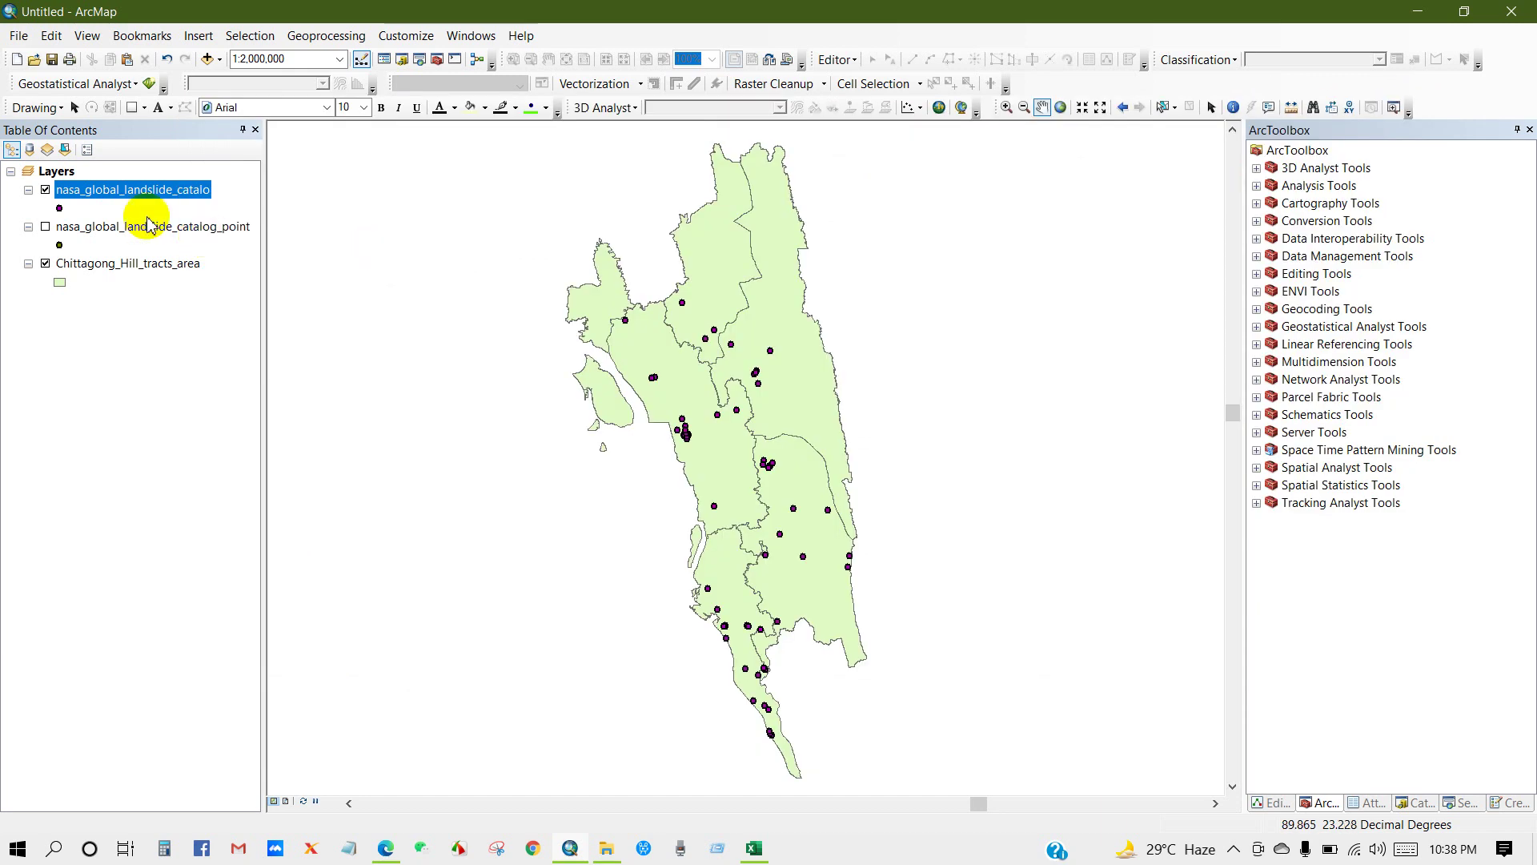
Enable landslide point labels using the gaz_point field in Layer Properties, then zoom and pan to them
right_click(109, 203)
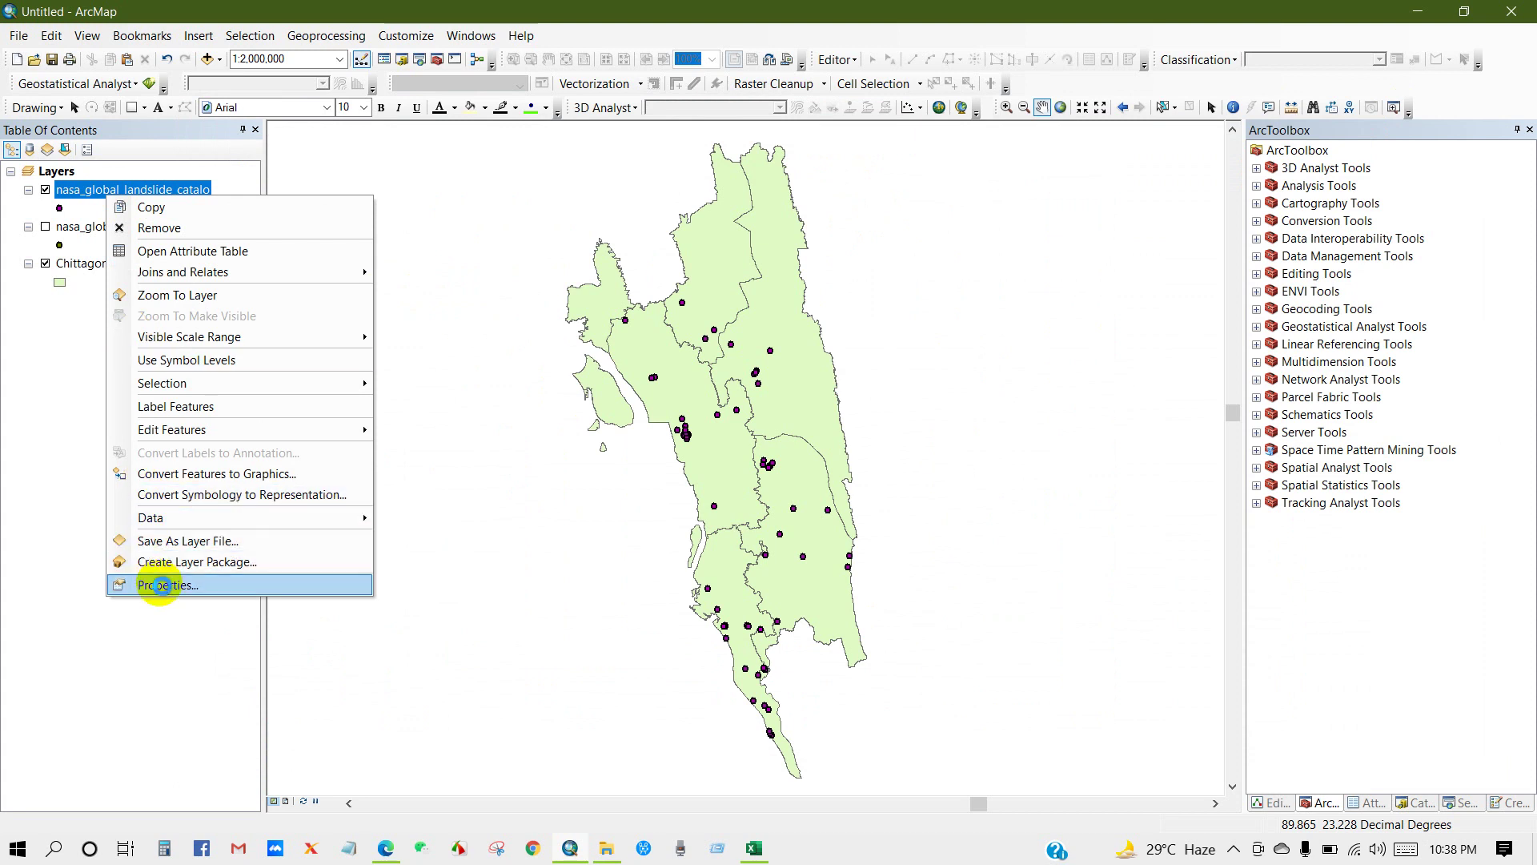
left_click(161, 586)
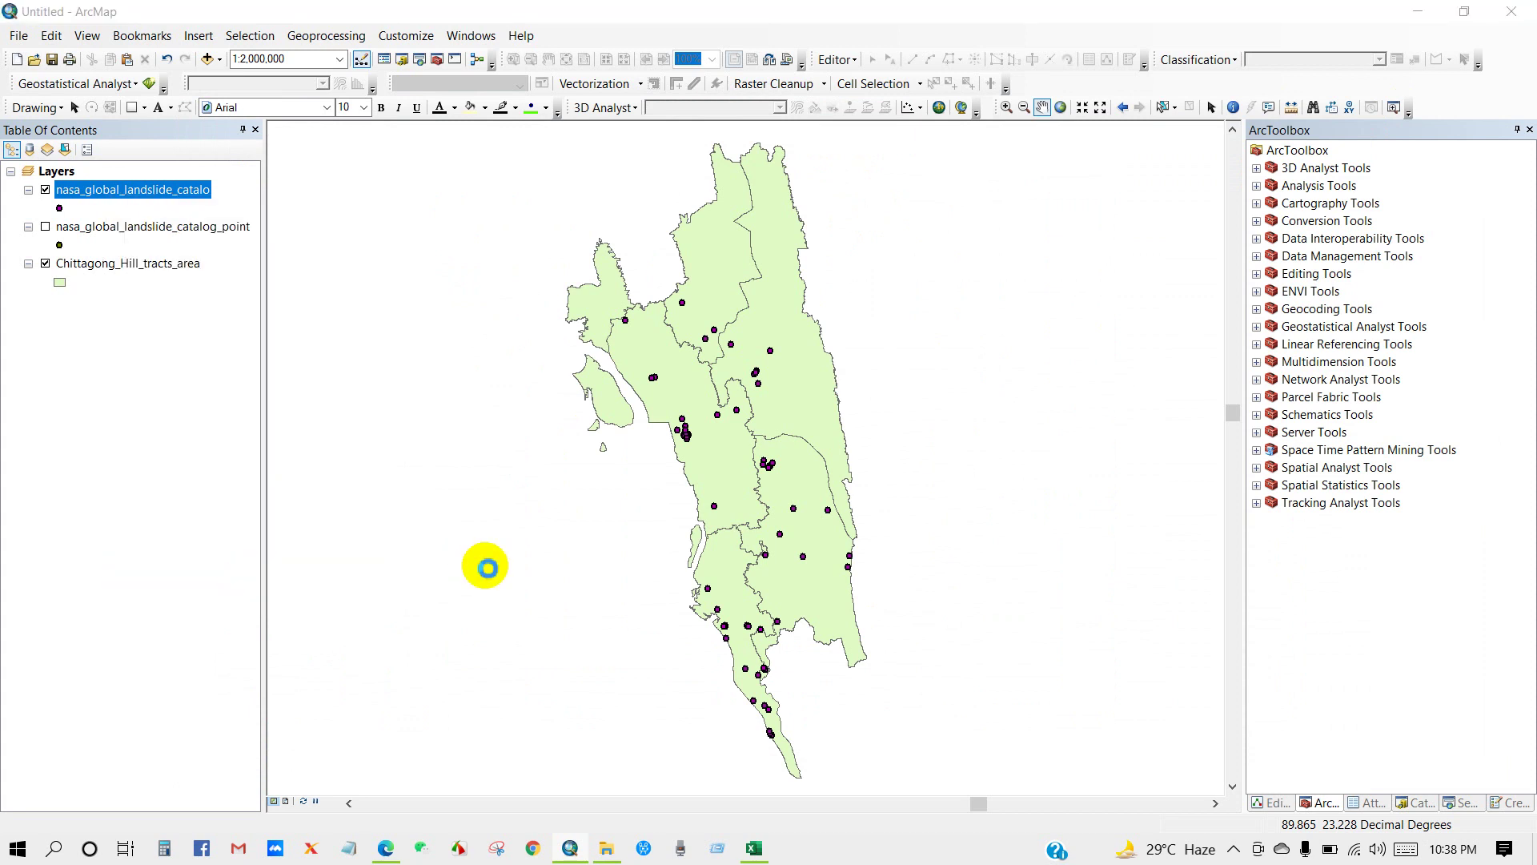
left_click(686, 372)
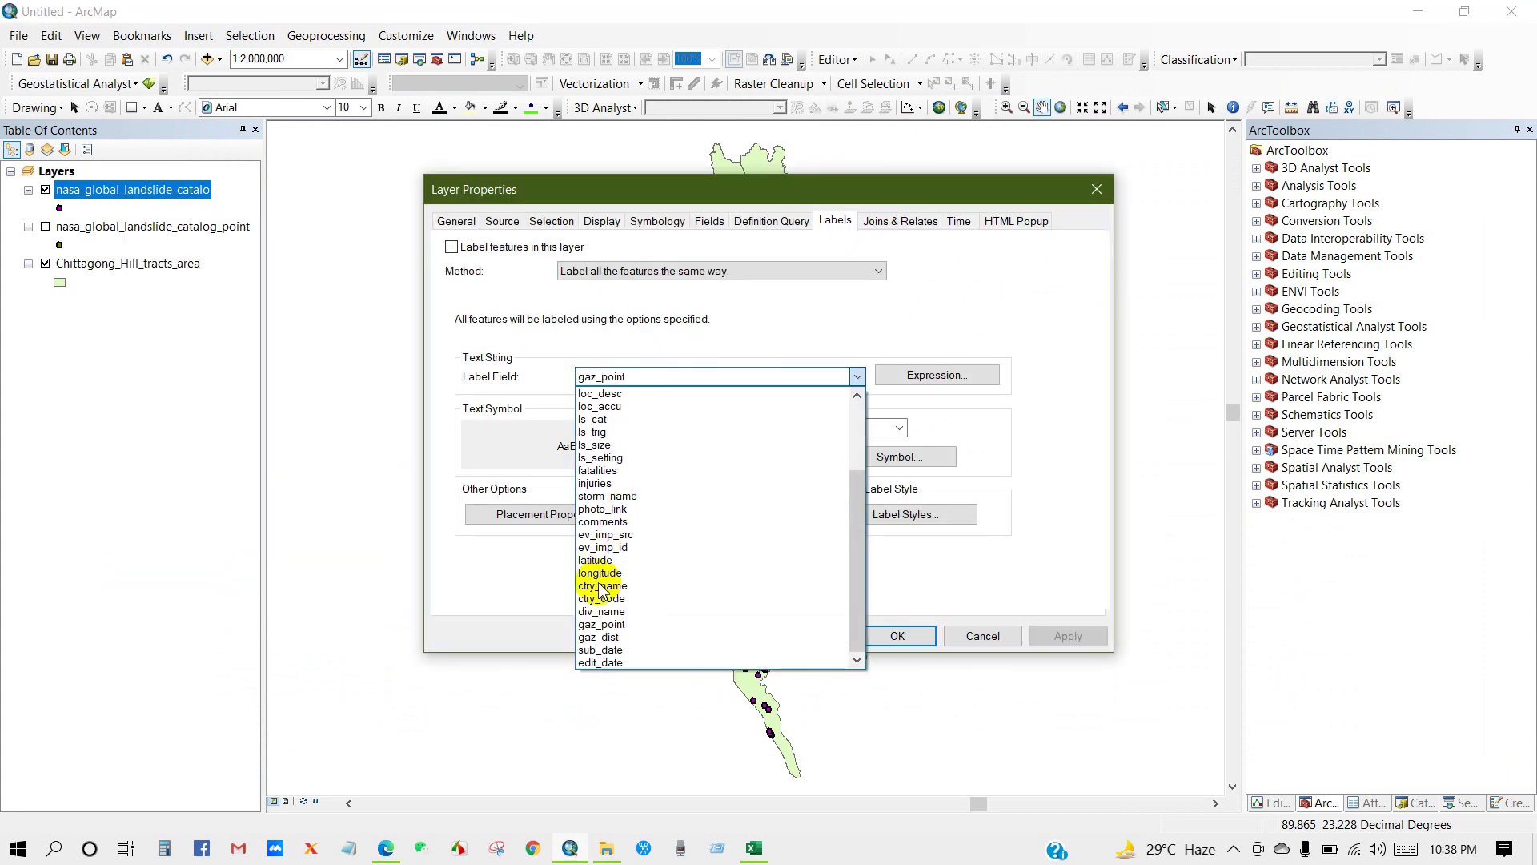
left_click(626, 628)
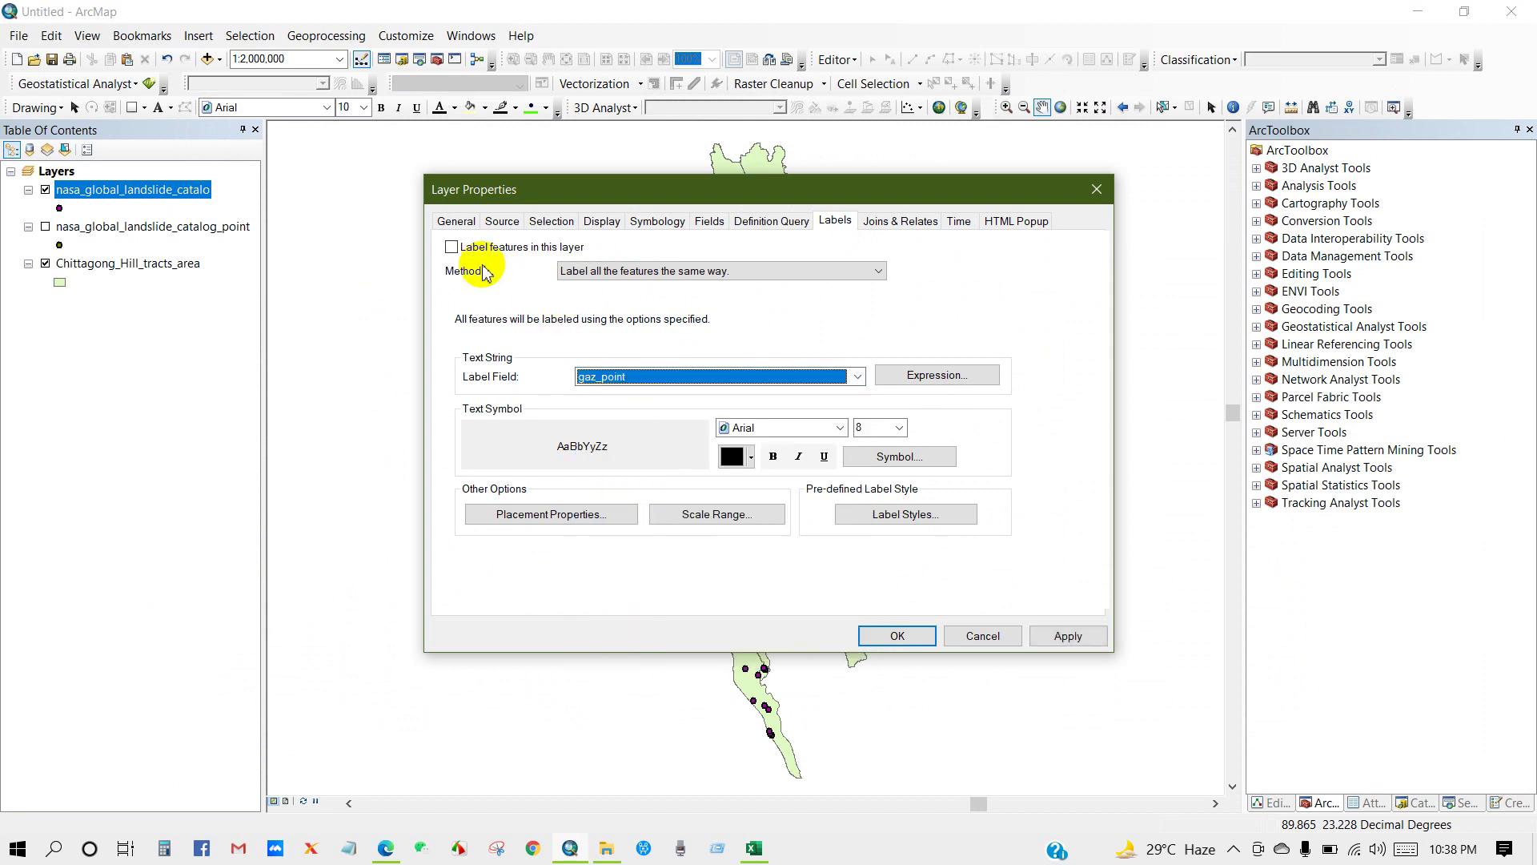
left_click(452, 250)
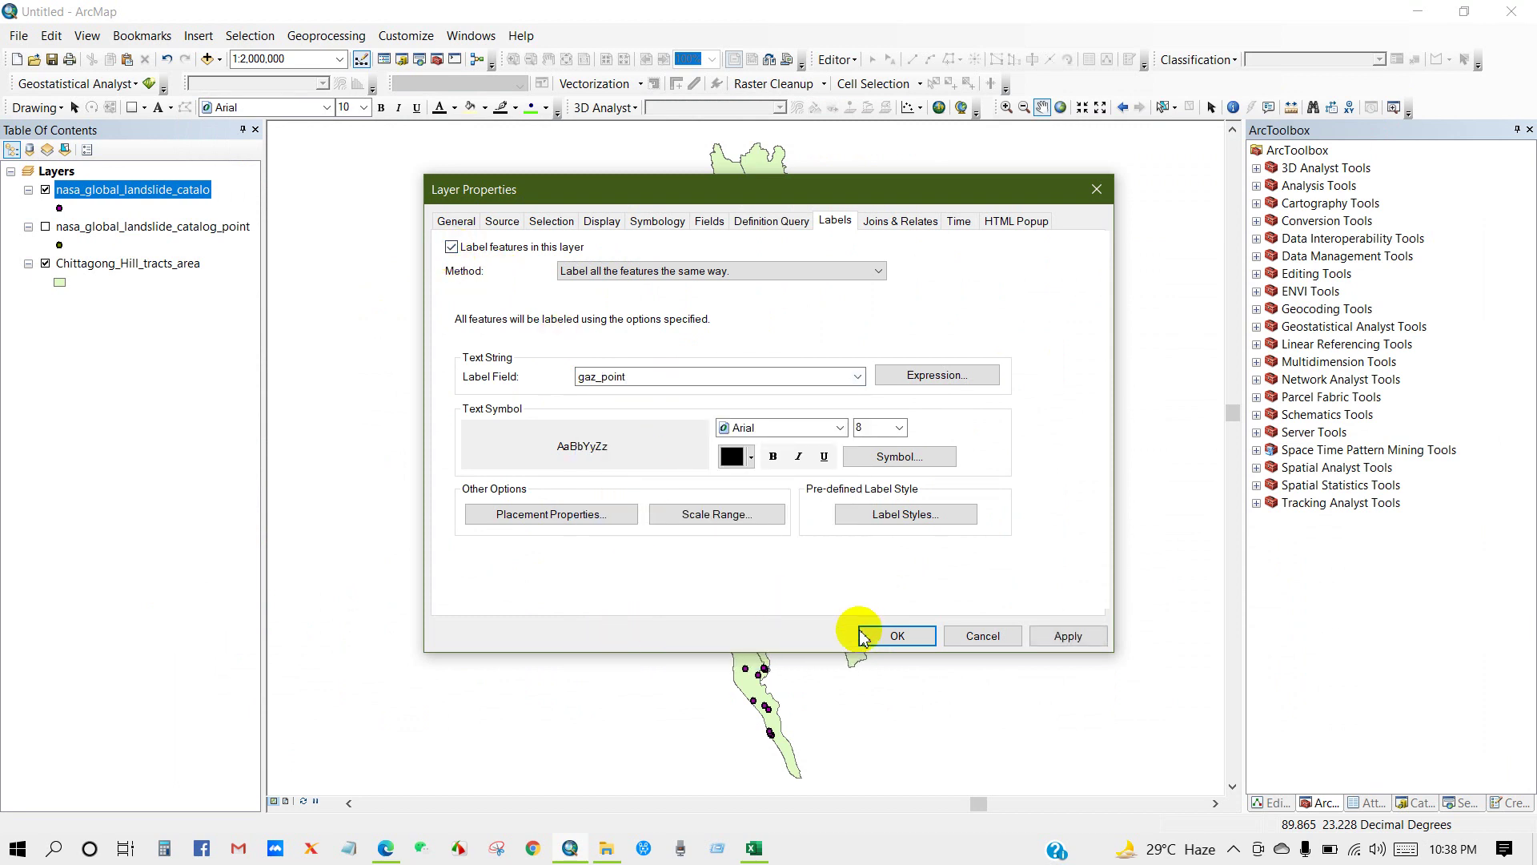
left_click(882, 640)
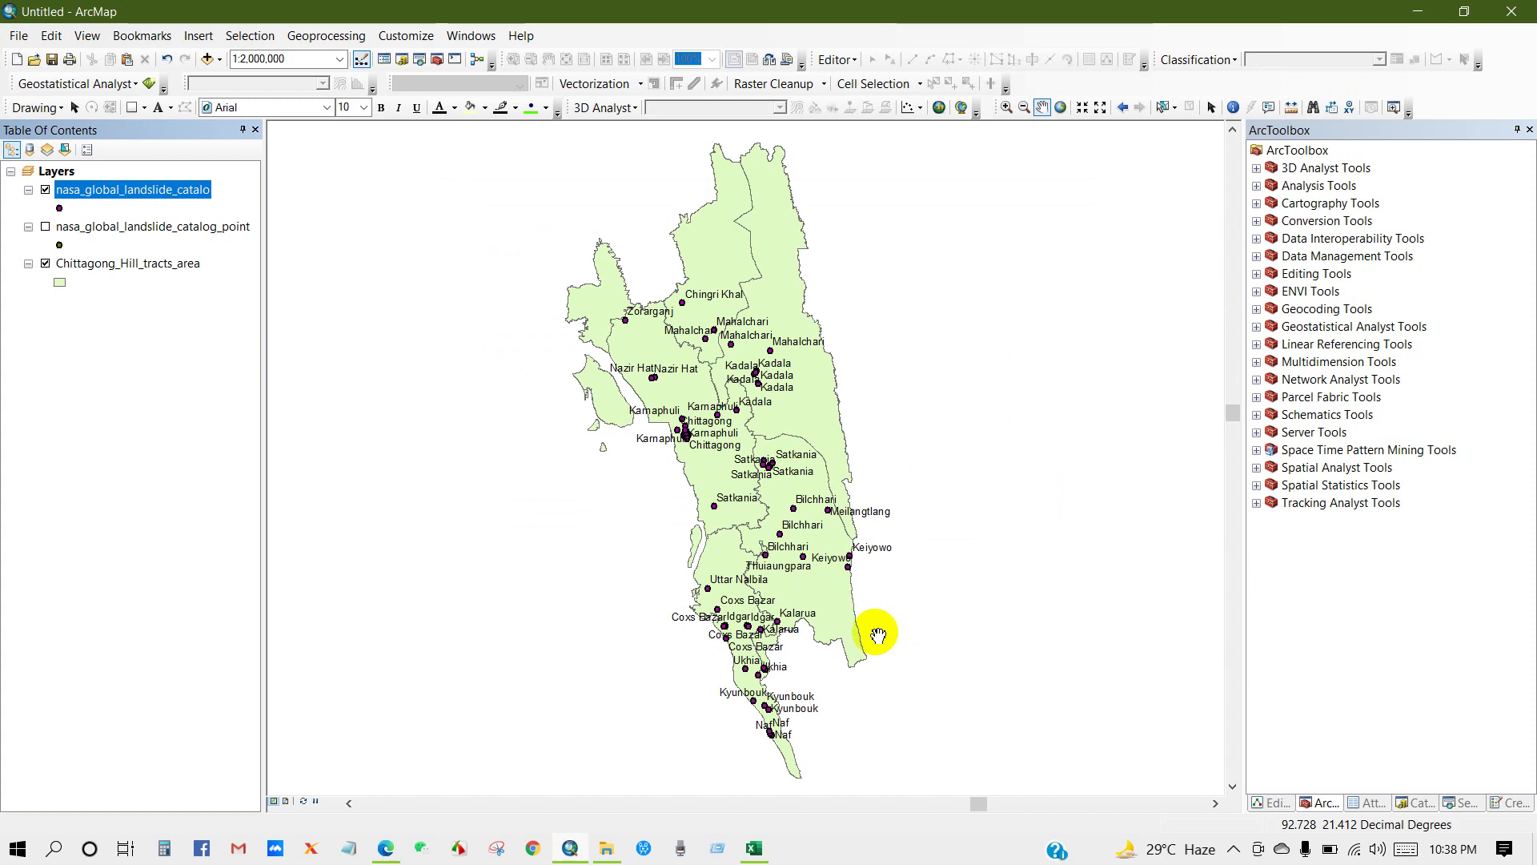
scroll(756, 465, "up", 3)
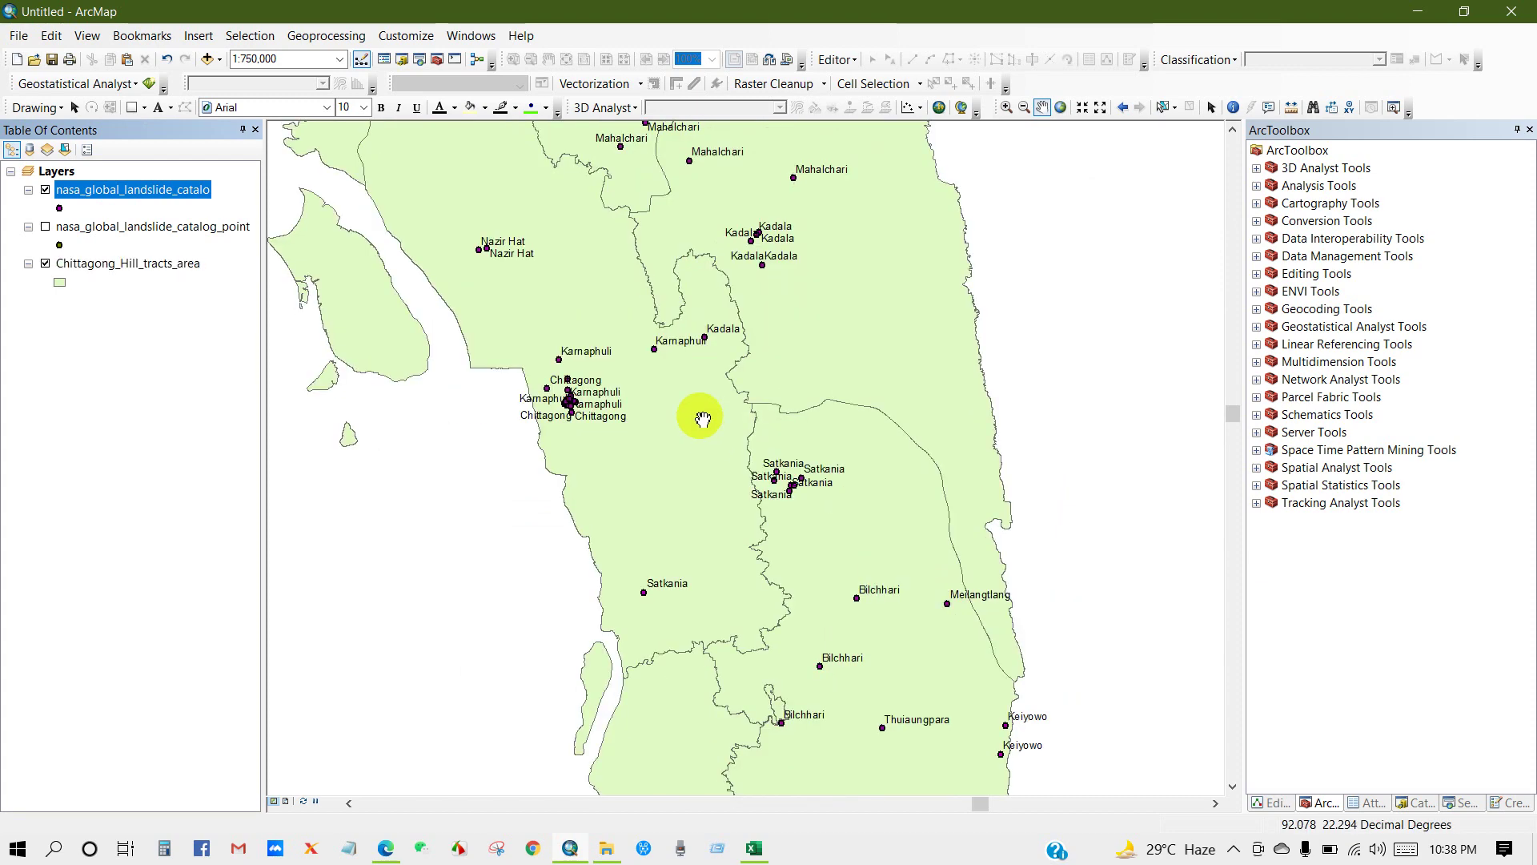
left_click_drag(697, 419, 762, 633)
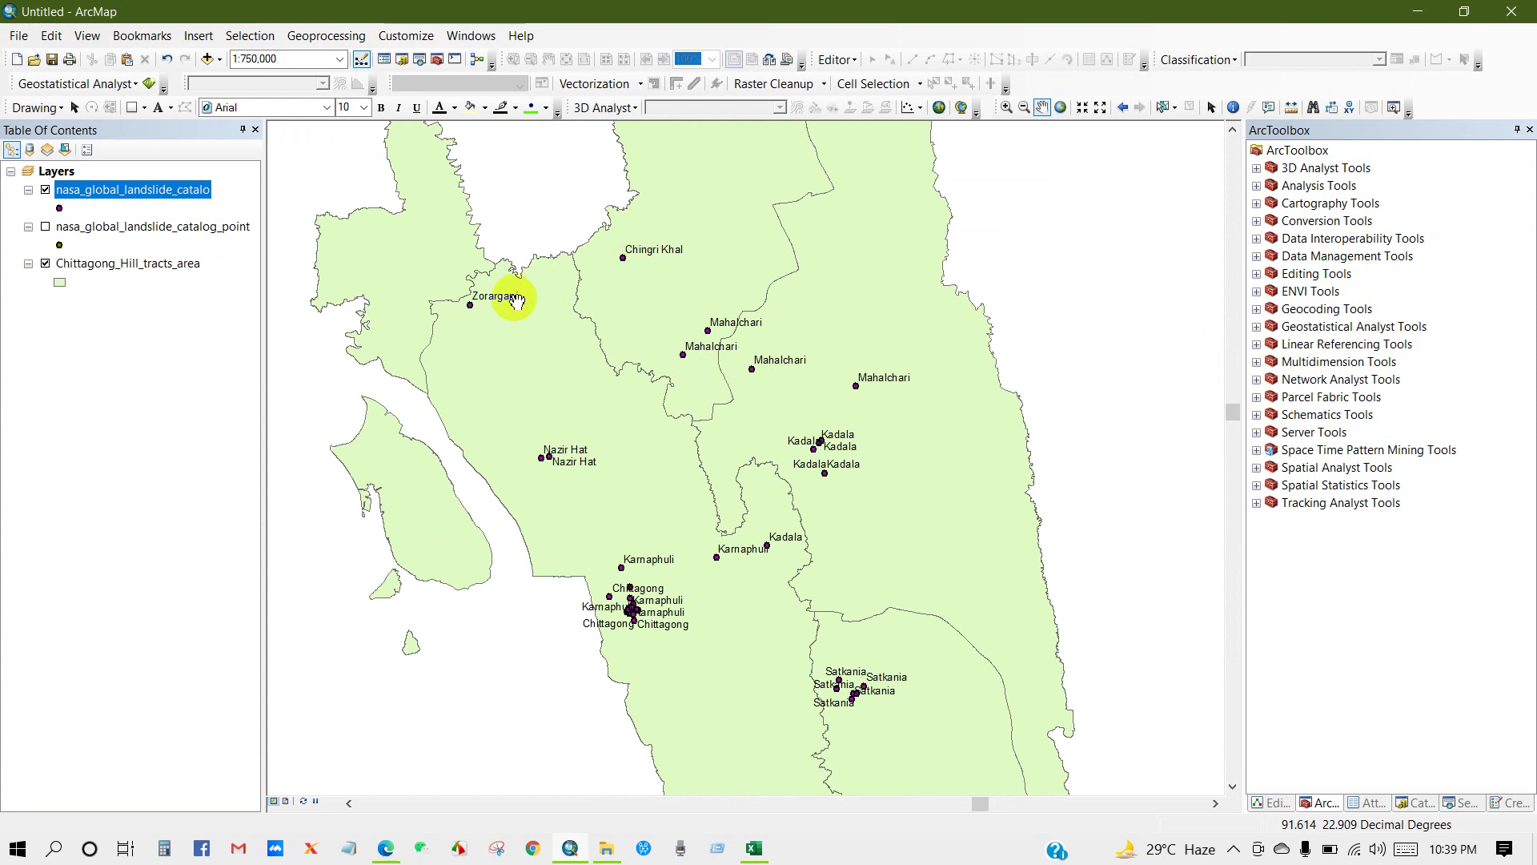
scroll(764, 404, "down", 1)
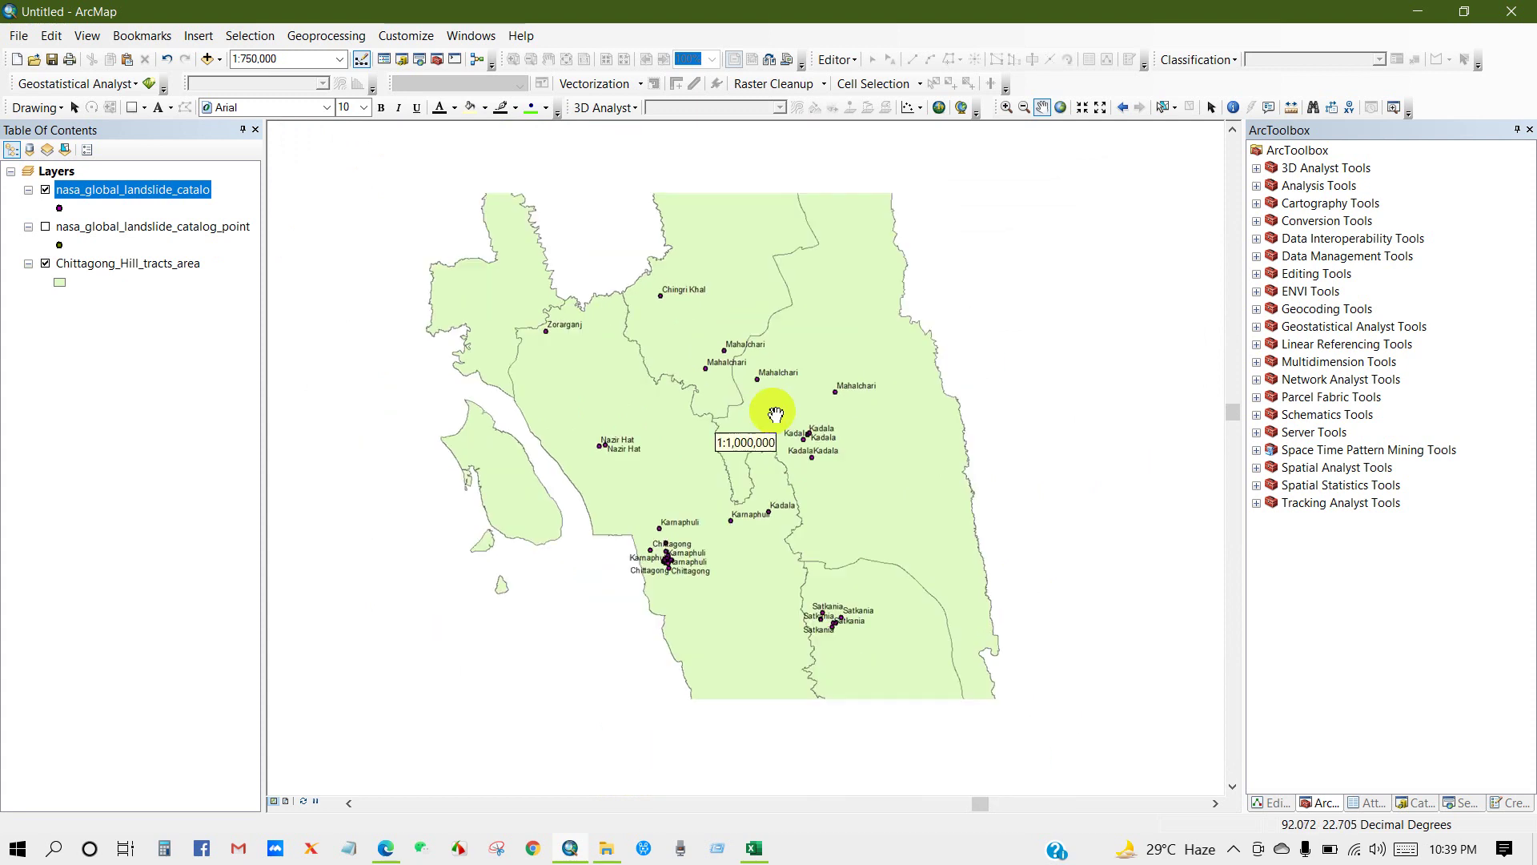
Turn off the landslide point labels and show district name labels instead
right_click(126, 200)
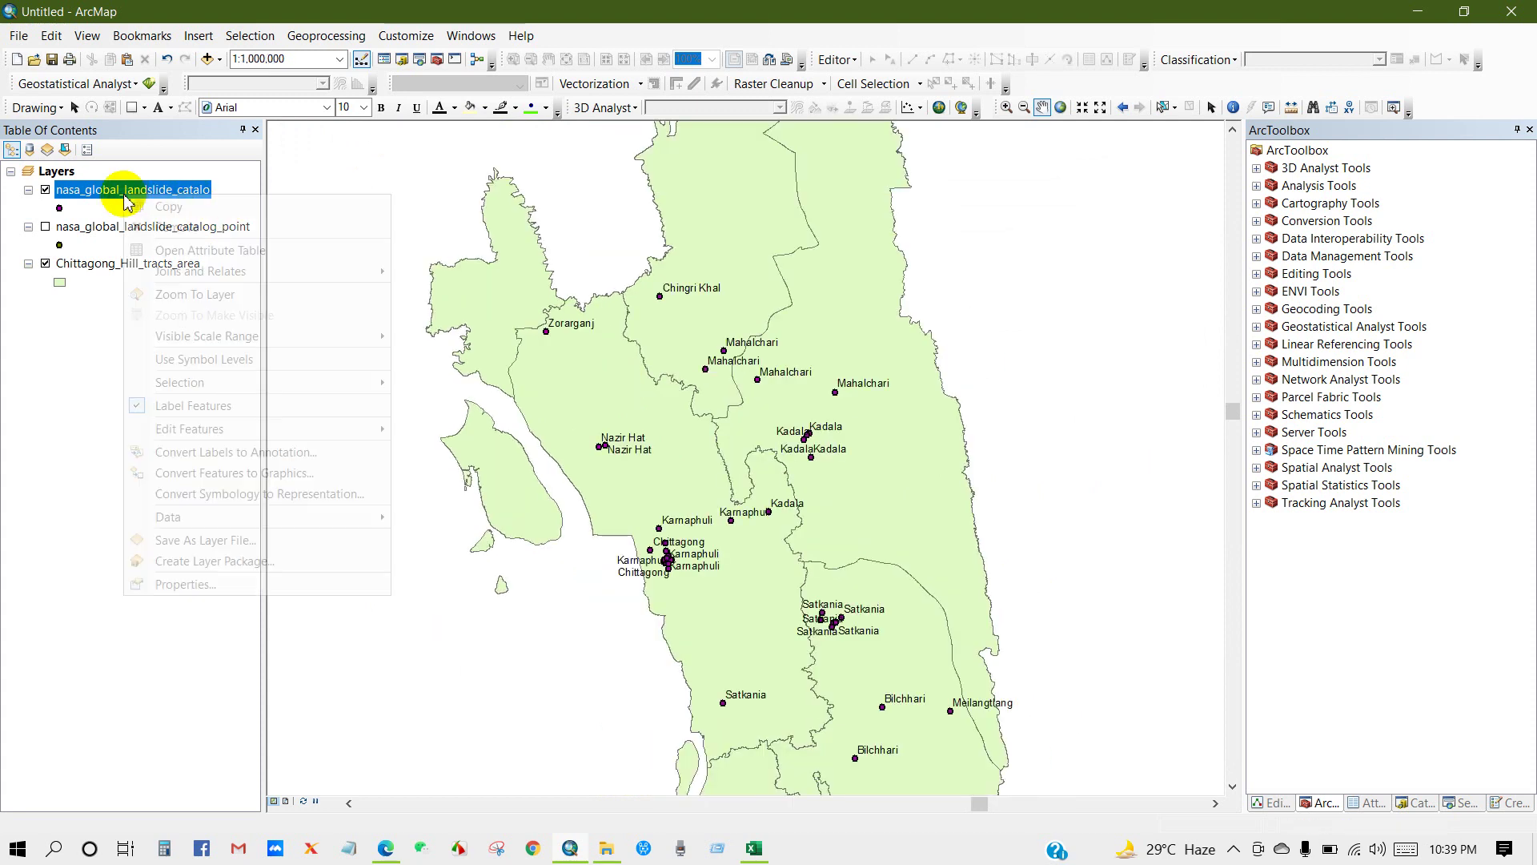
left_click(168, 402)
scroll(641, 451, "down", 3)
right_click(98, 264)
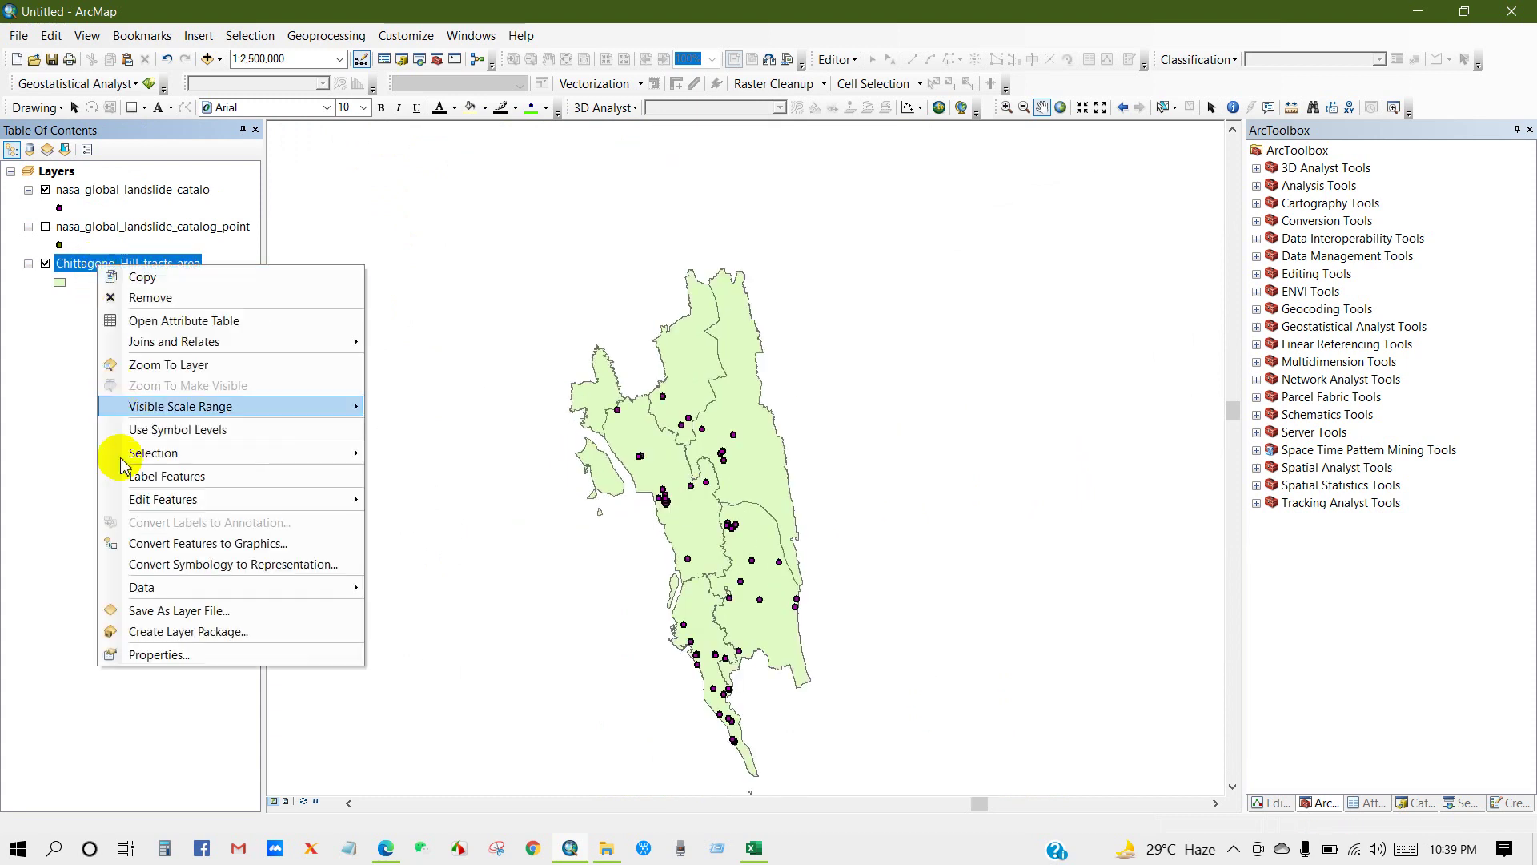
left_click(167, 476)
Adjust the view and switch off the clipped landslide points layer
scroll(773, 521, "up", 2)
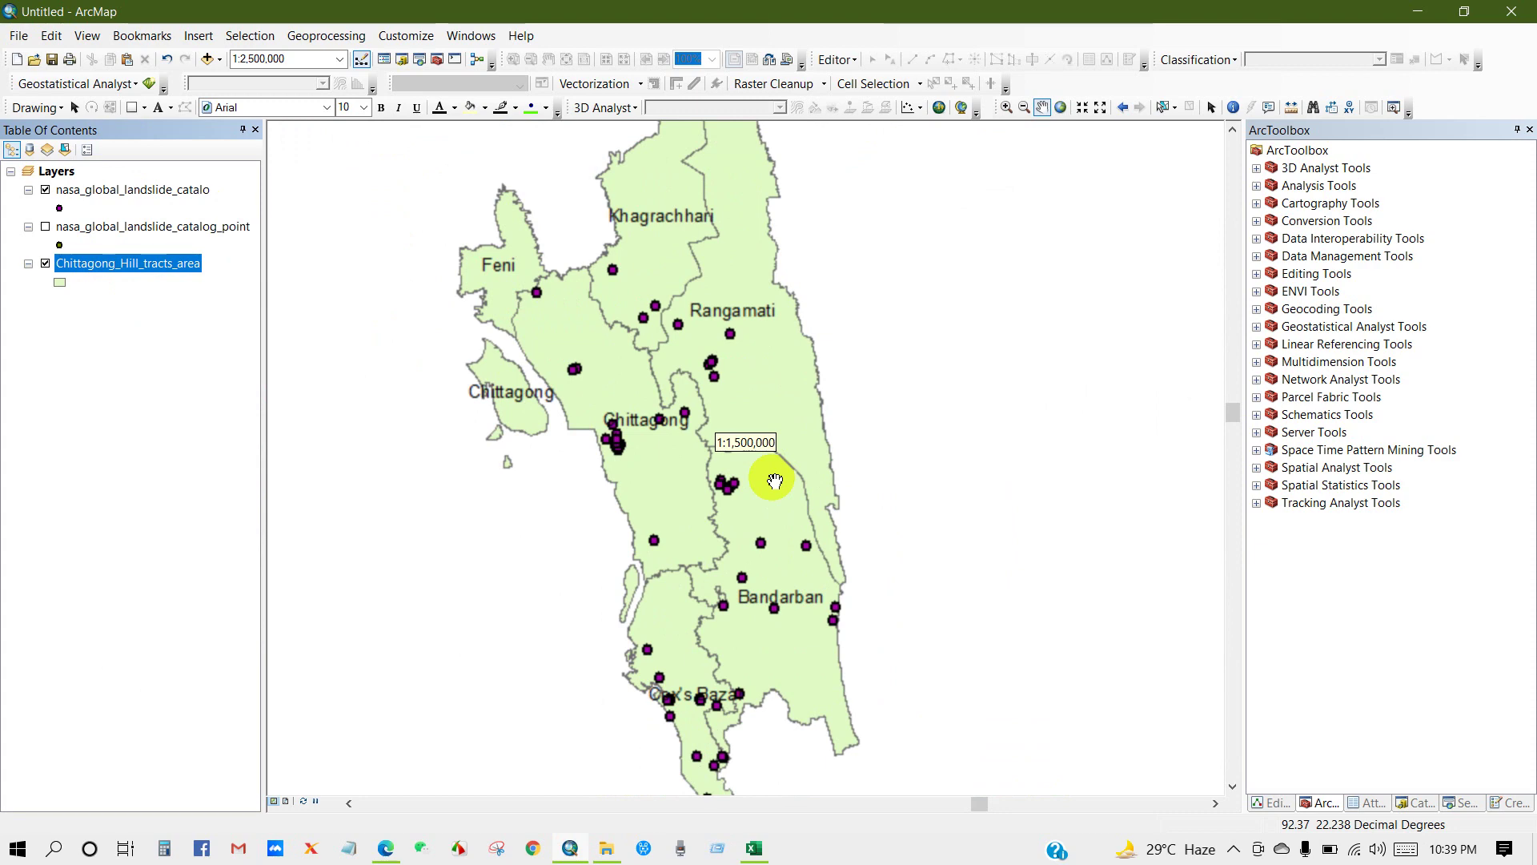
scroll(774, 481, "down", 1)
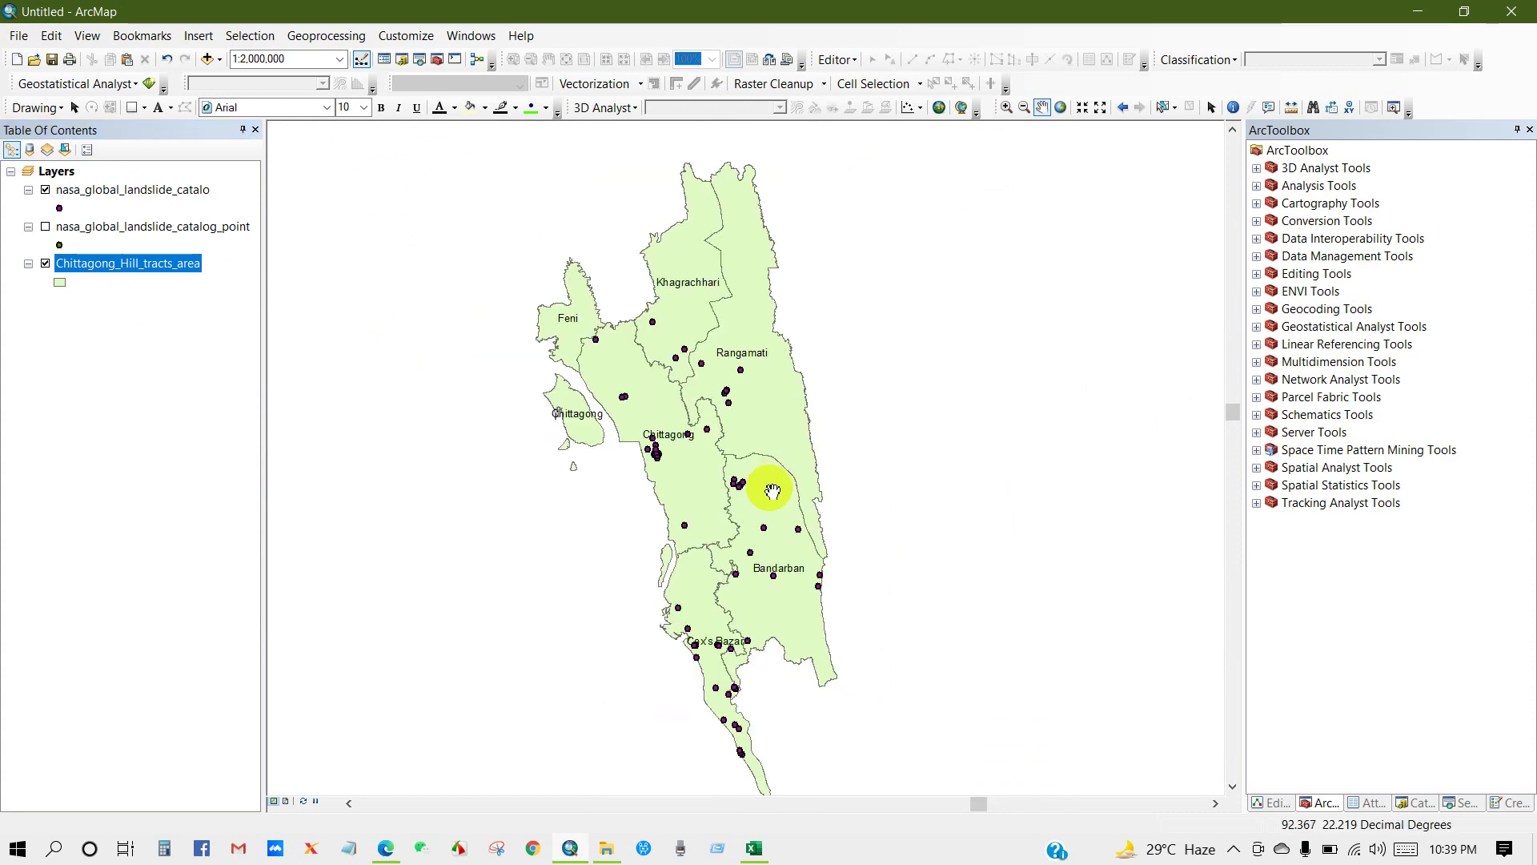
left_click_drag(773, 491, 775, 470)
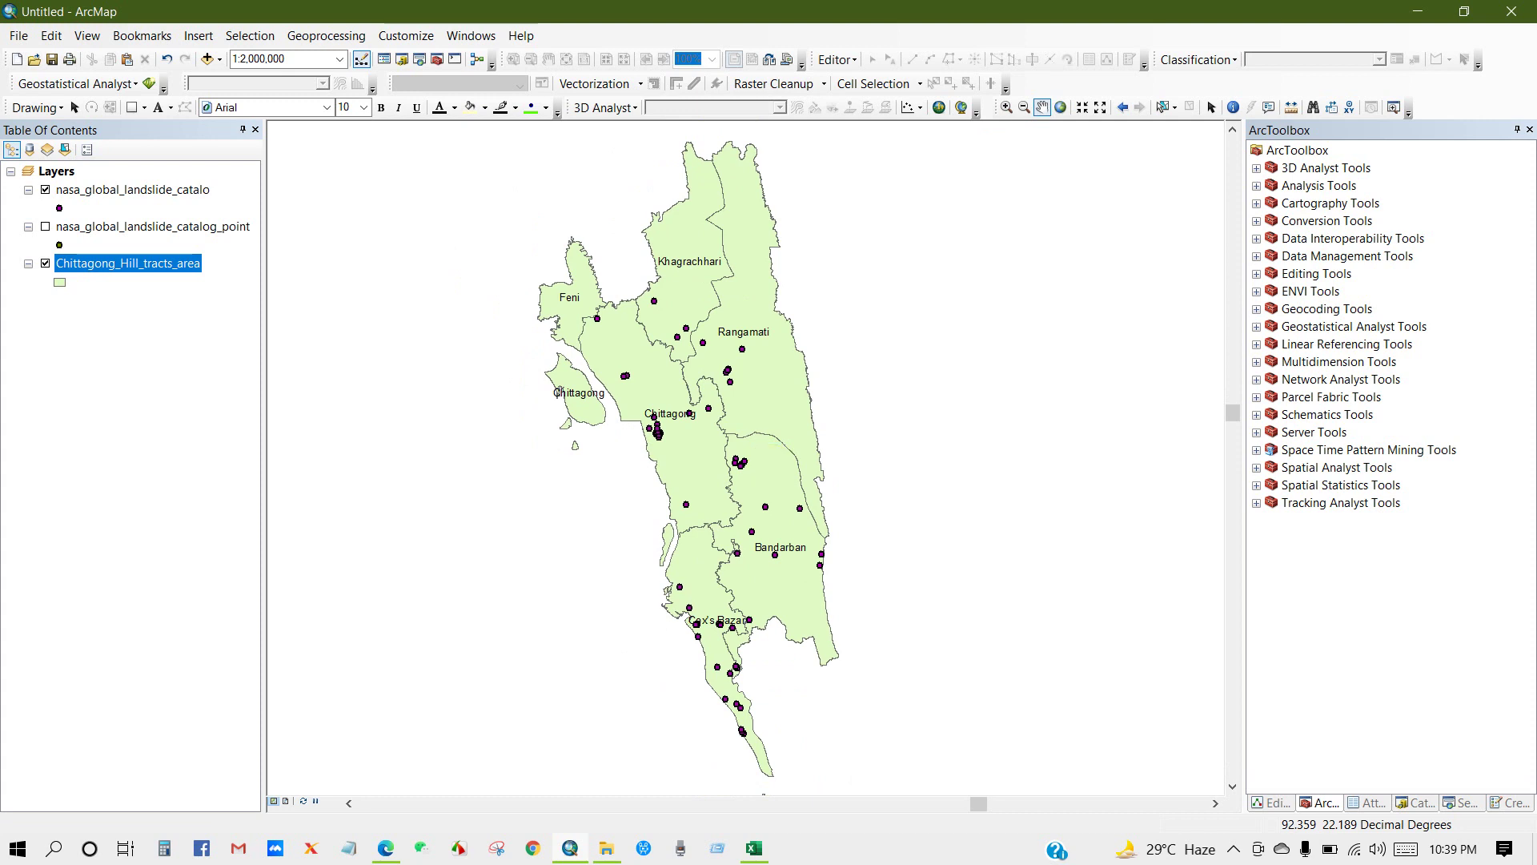
left_click(45, 191)
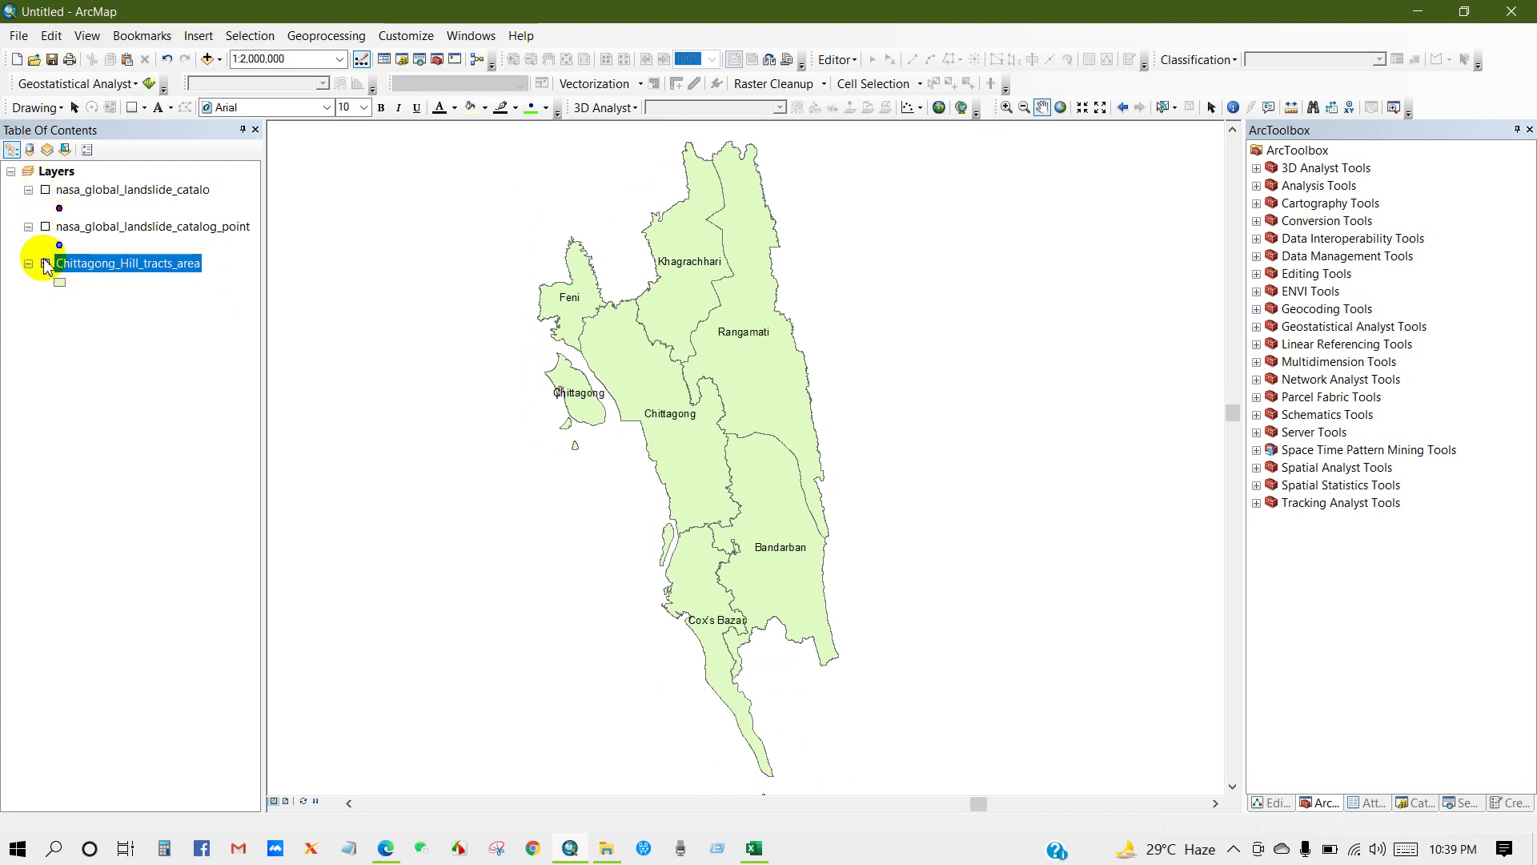
Hide the district layer, show the global landslide points zoomed to world extent, and open Add Data
left_click(46, 262)
left_click(46, 227)
scroll(808, 514, "down", 2)
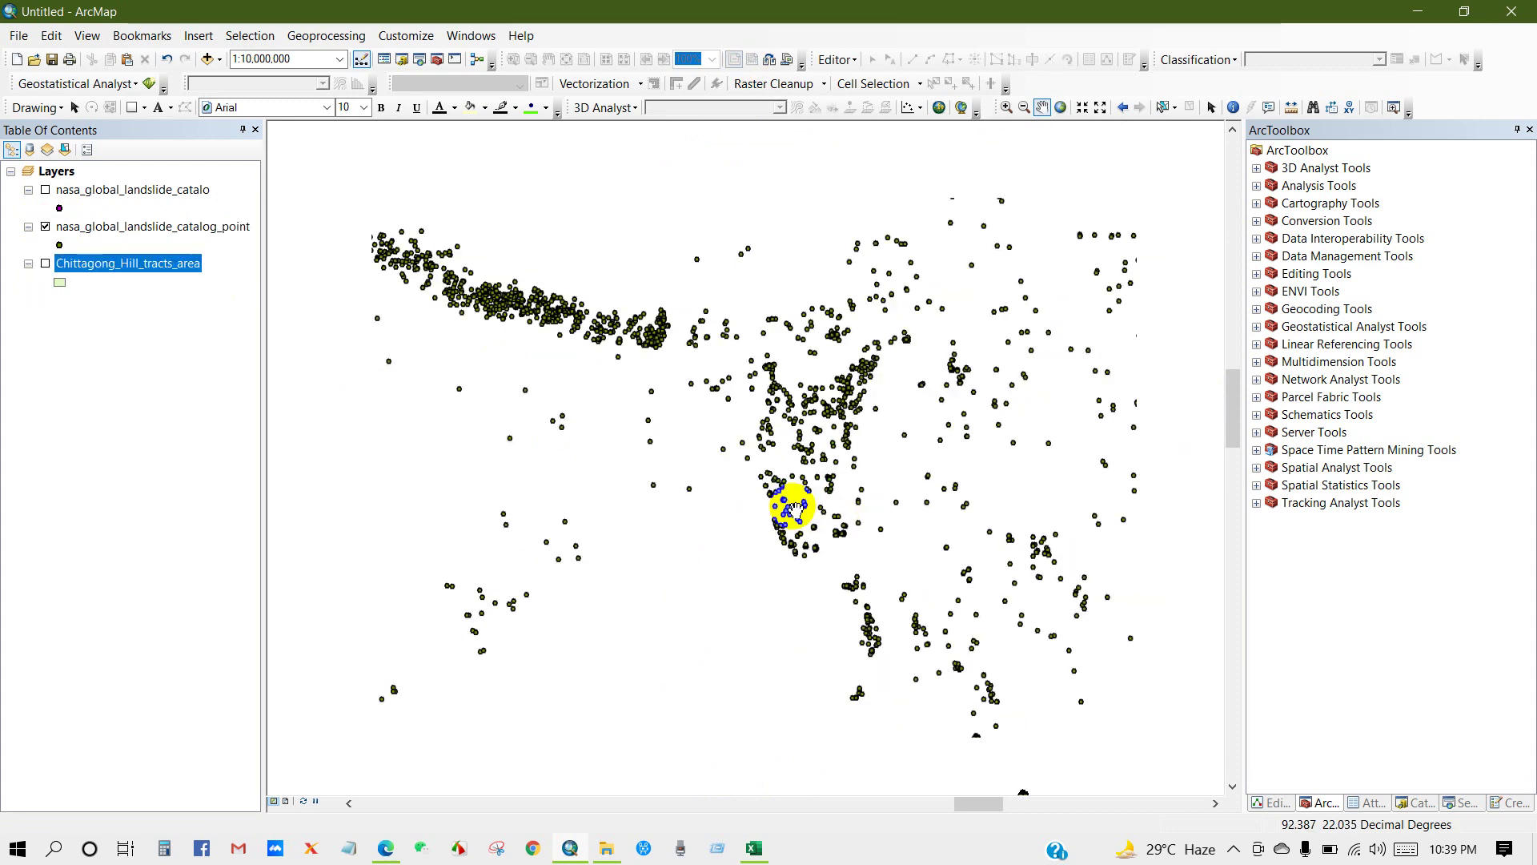
scroll(796, 511, "down", 1)
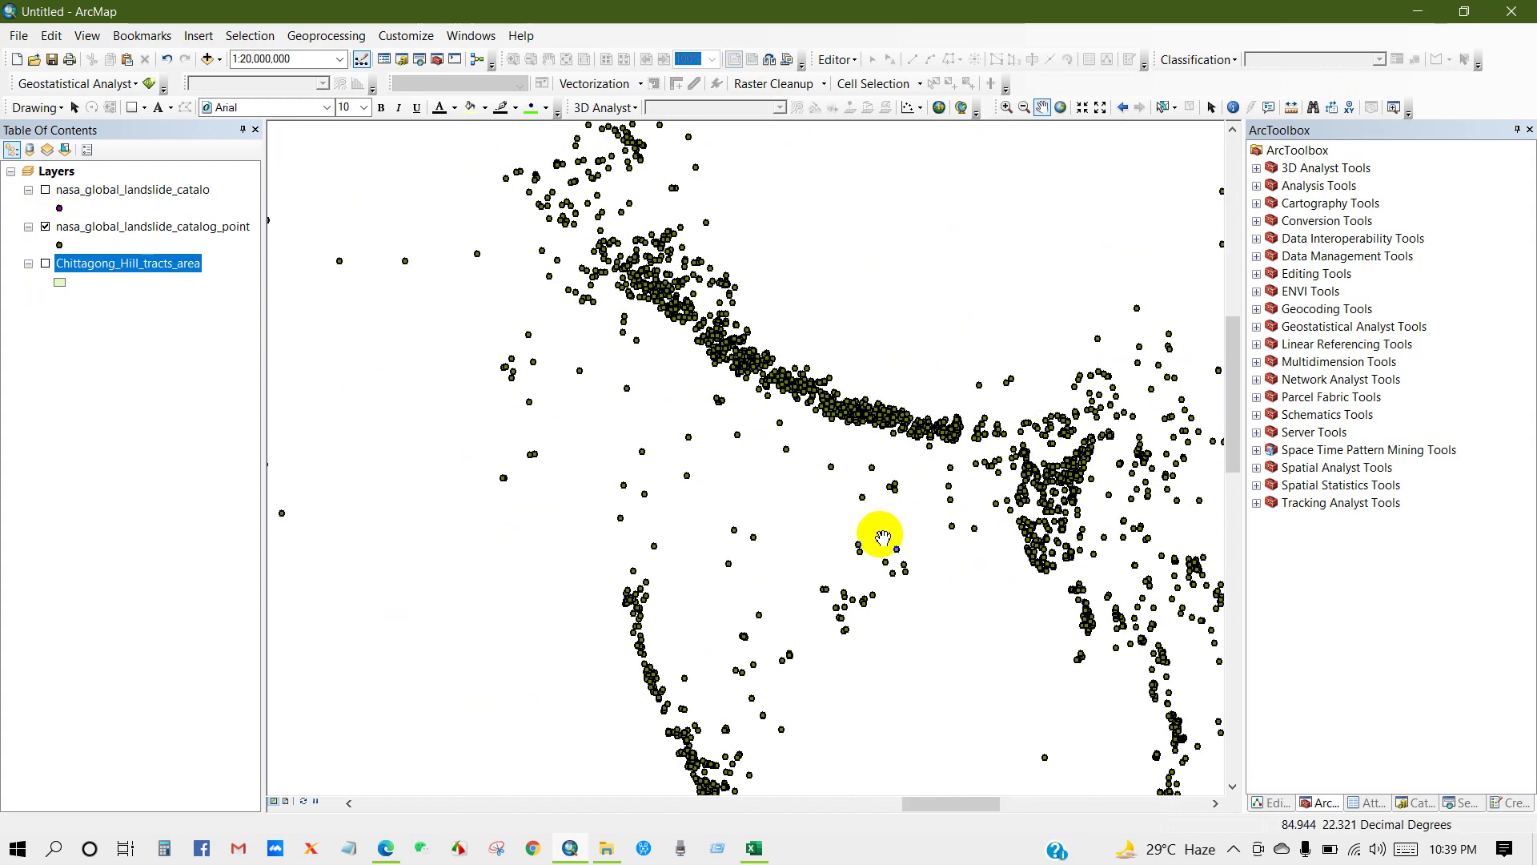
scroll(881, 538, "down", 1)
scroll(802, 433, "up", 2)
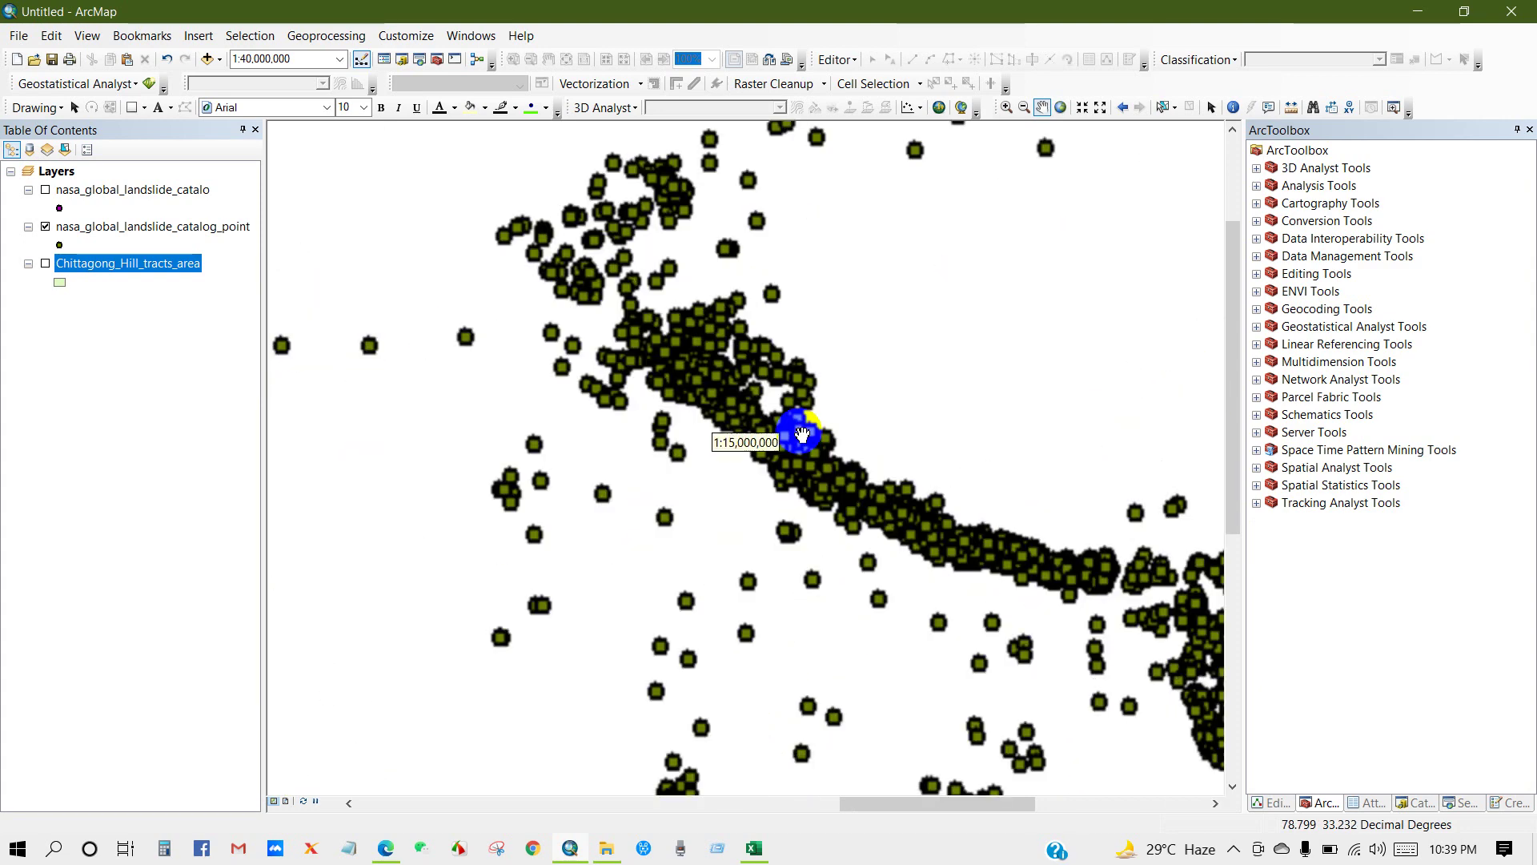
scroll(865, 561, "down", 2)
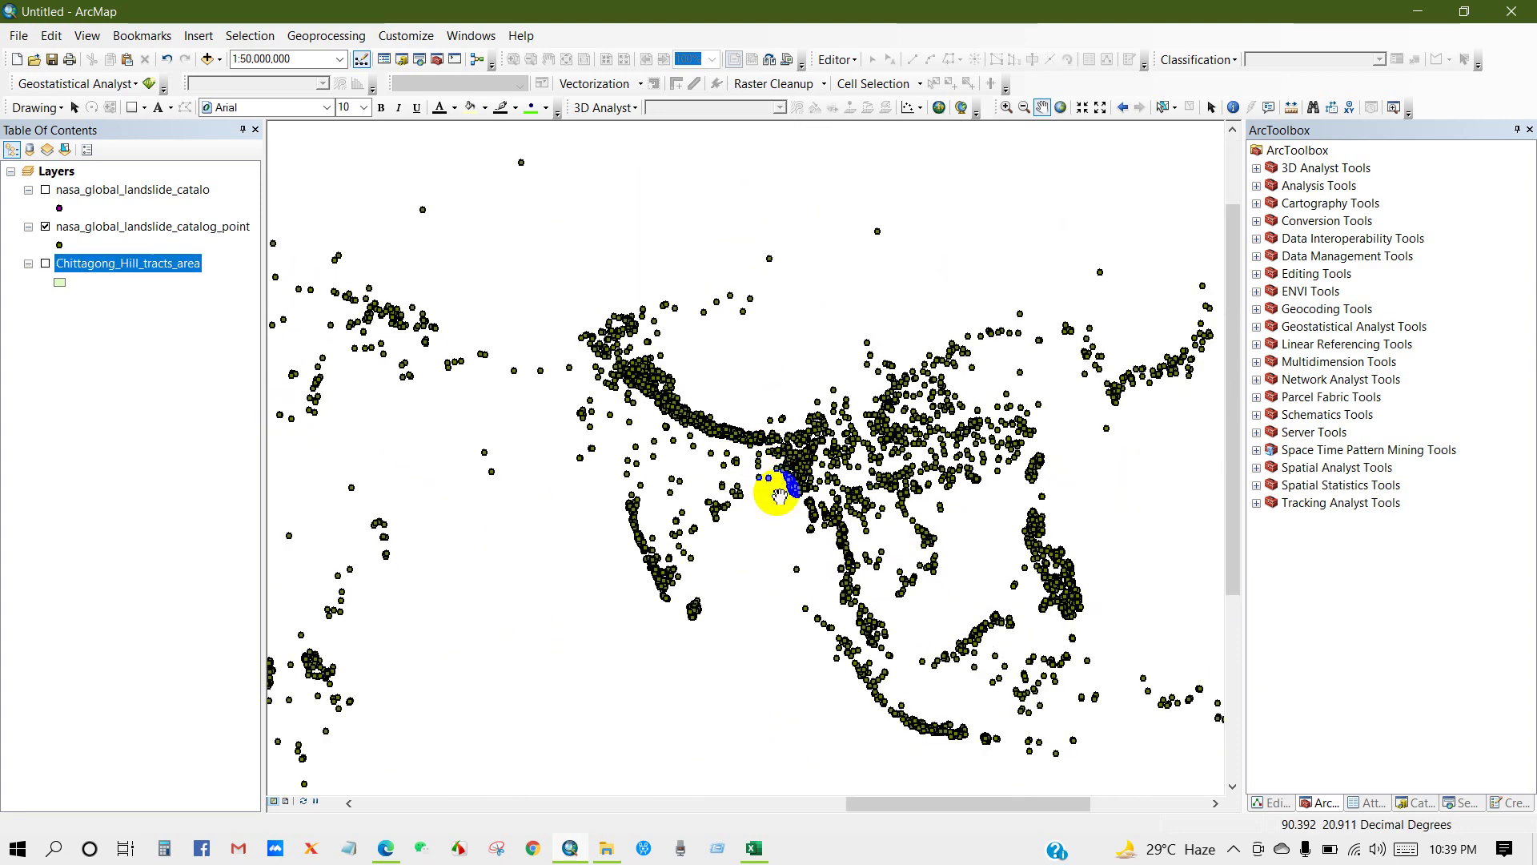
scroll(773, 498, "down", 2)
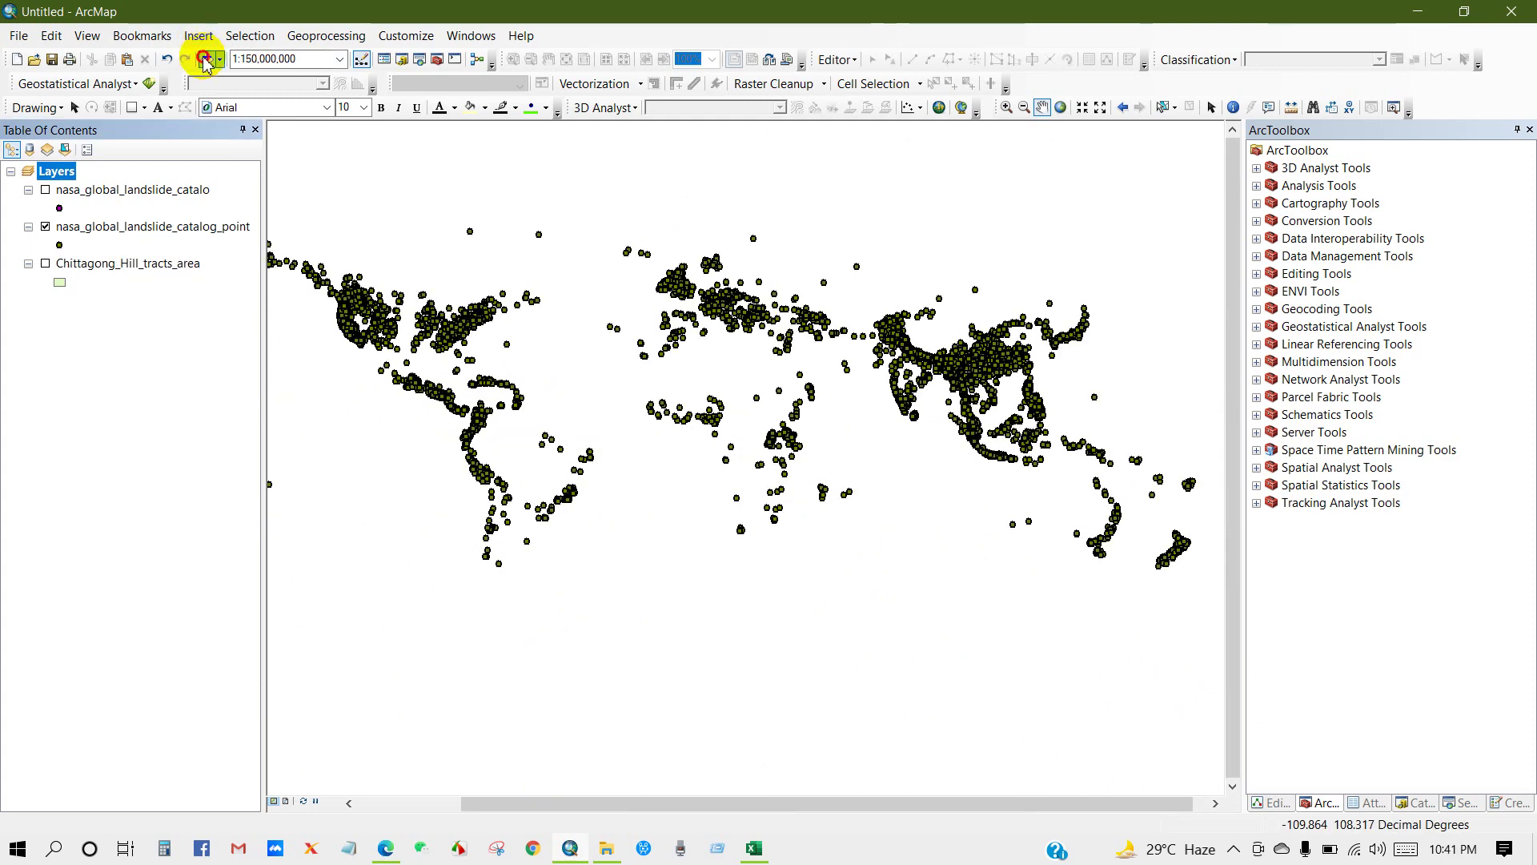
left_click(207, 59)
Add World.shp under the global landslide points and fit the whole world in view
left_click(792, 408)
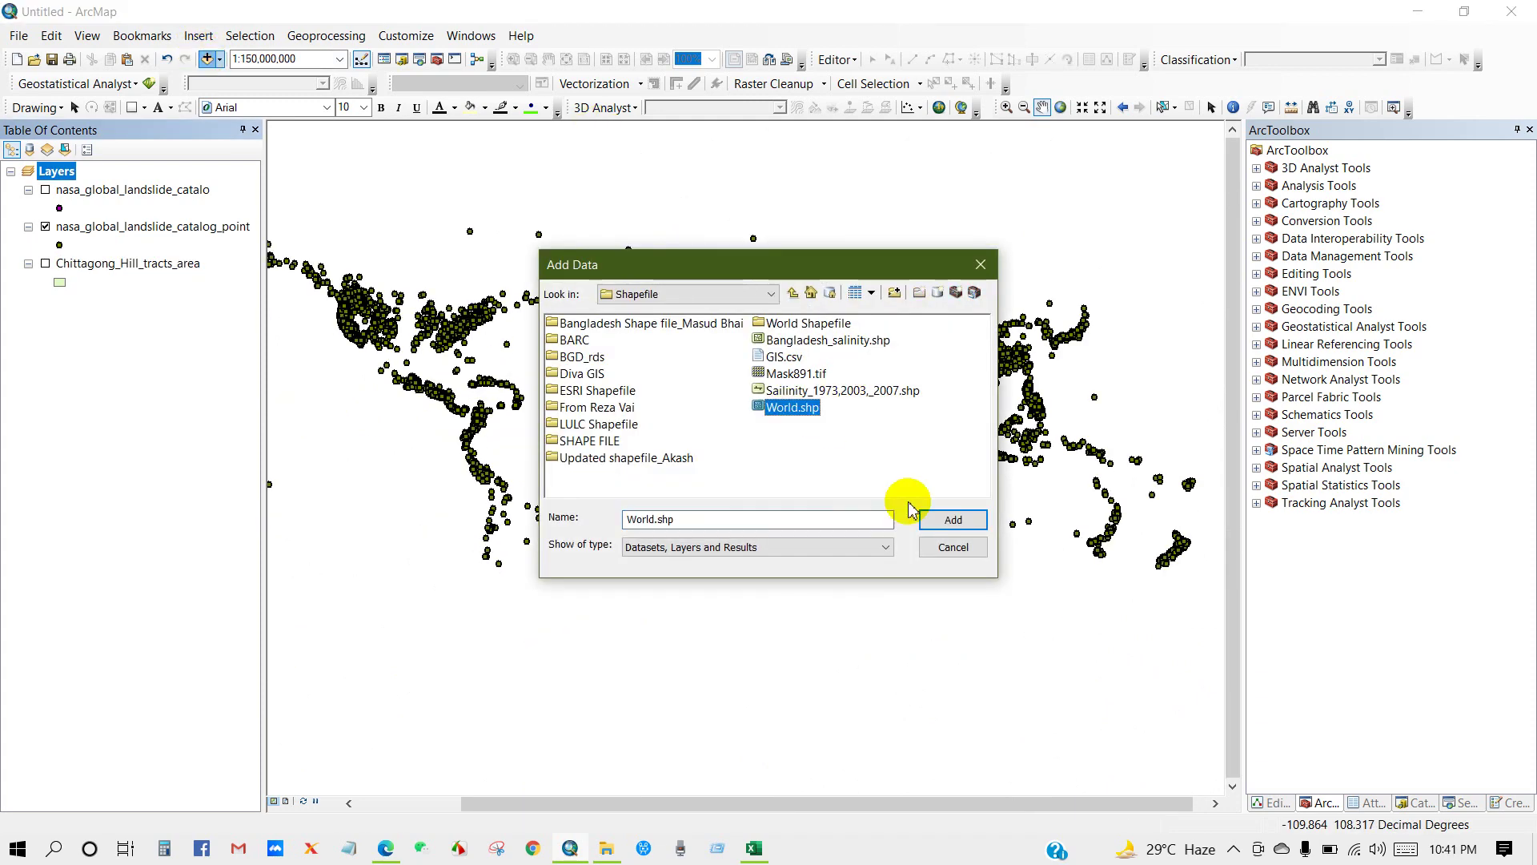
left_click(936, 521)
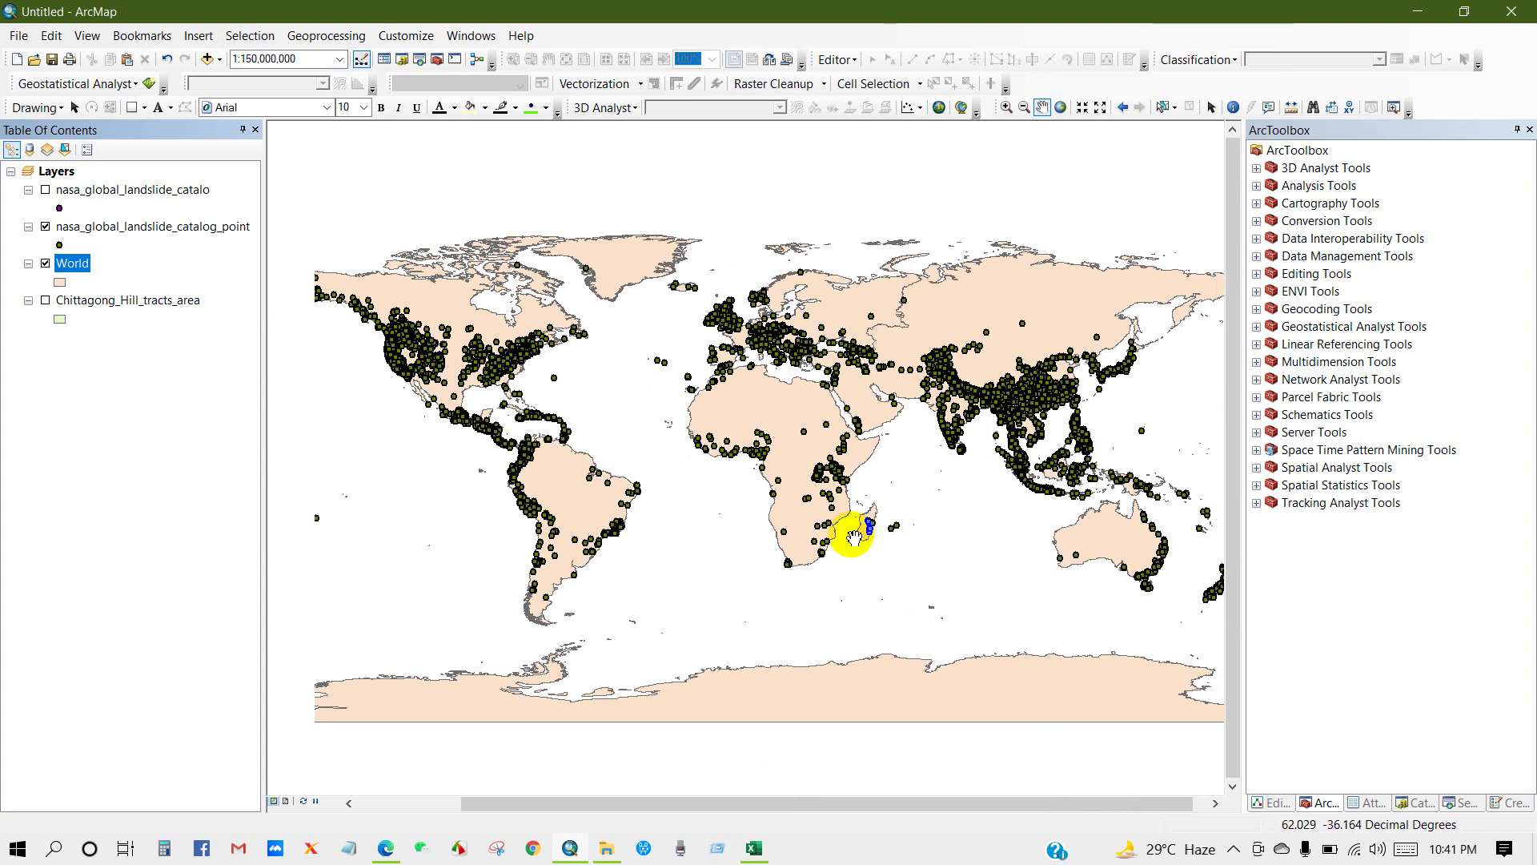
left_click_drag(853, 551, 901, 599)
scroll(902, 599, "up", 2)
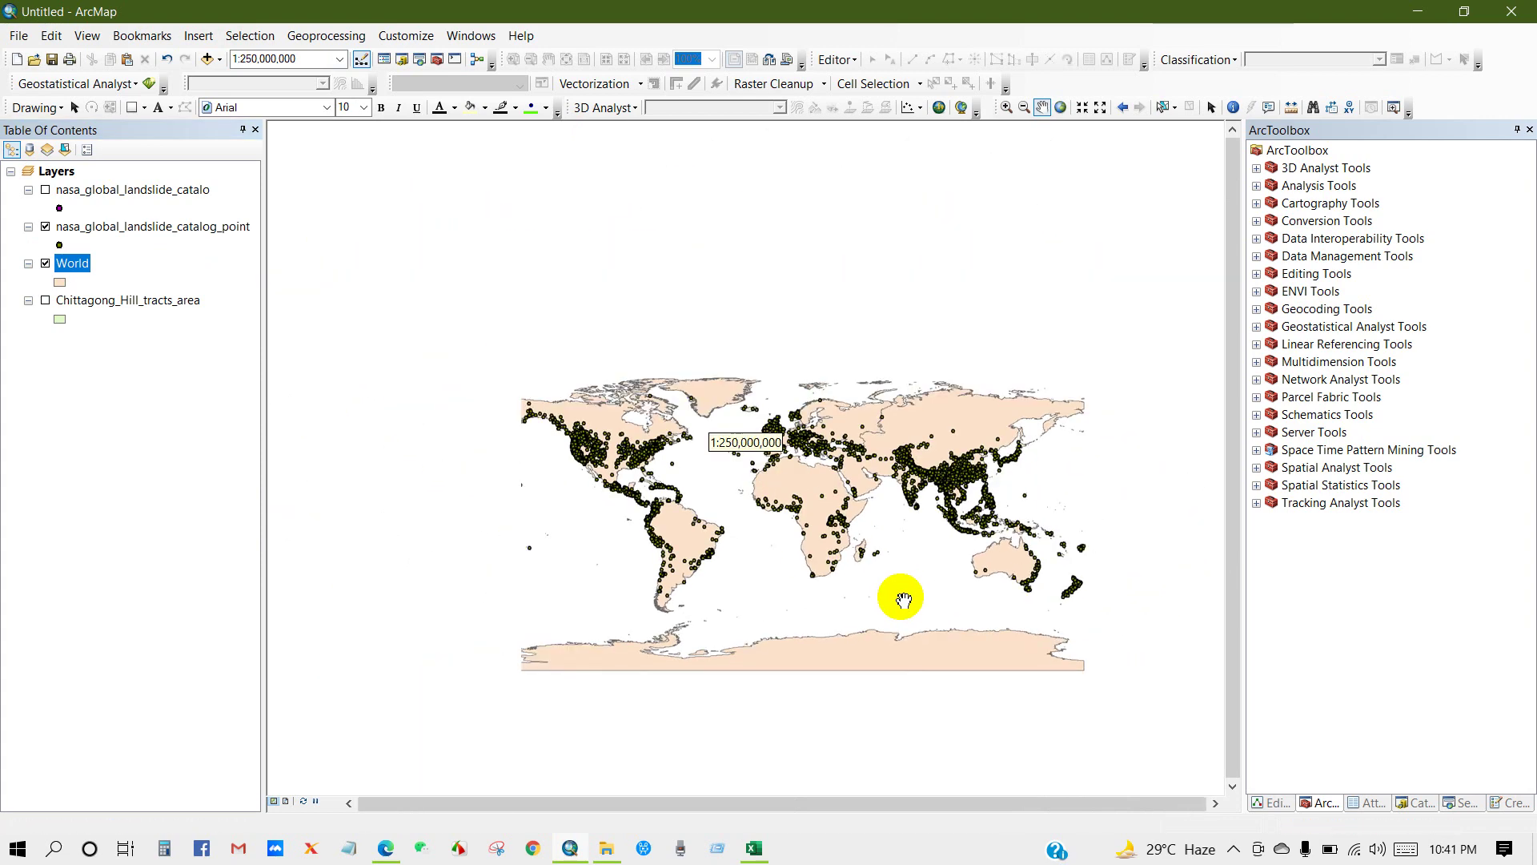
scroll(904, 601, "down", 1)
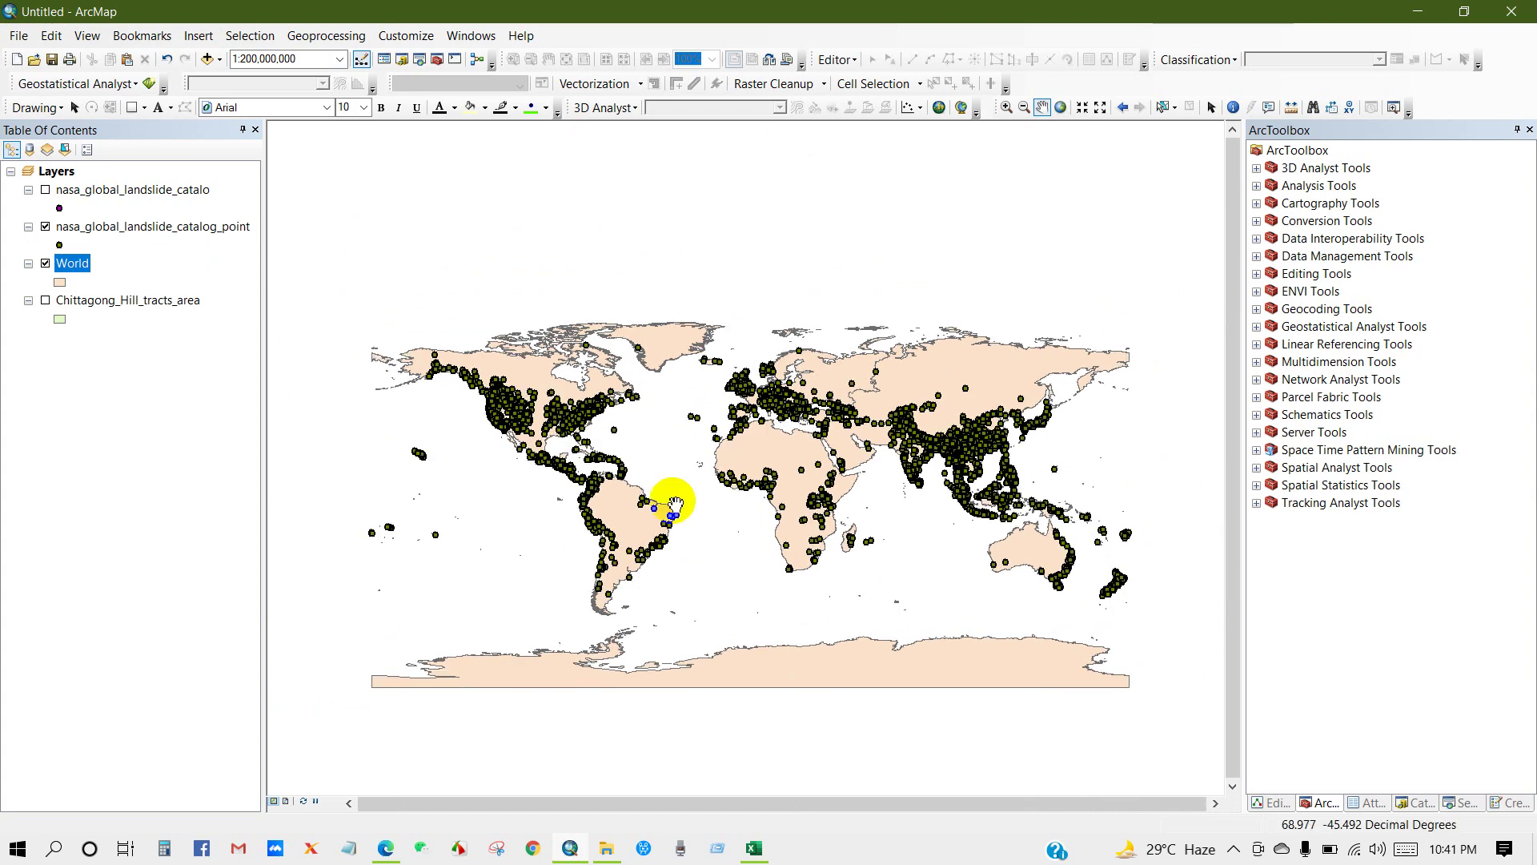
Symbolize the landslide points as red Circle 2 markers at size 7
left_click(59, 247)
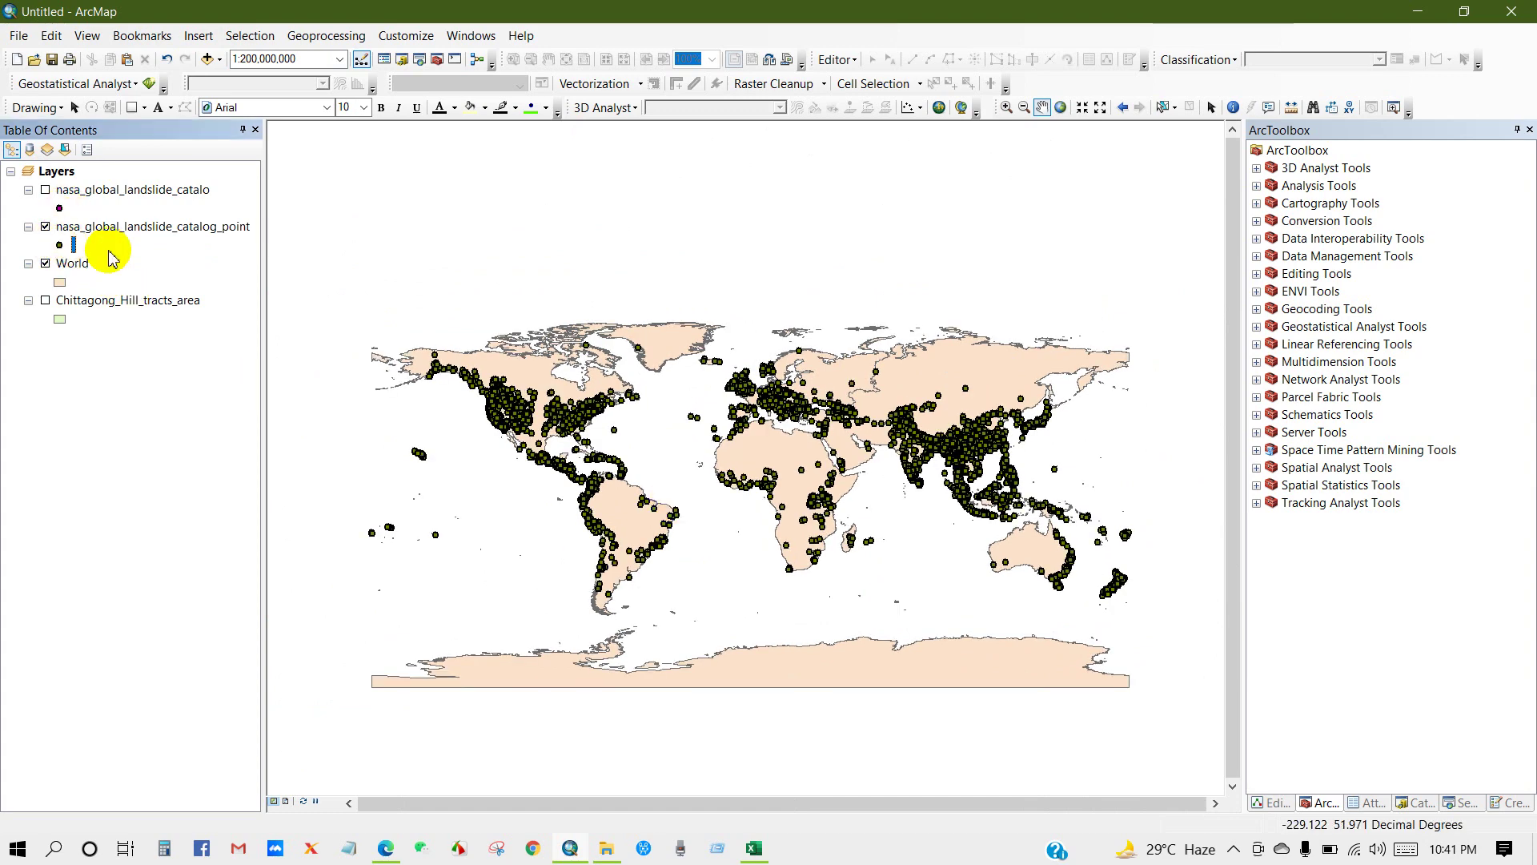
left_click(62, 250)
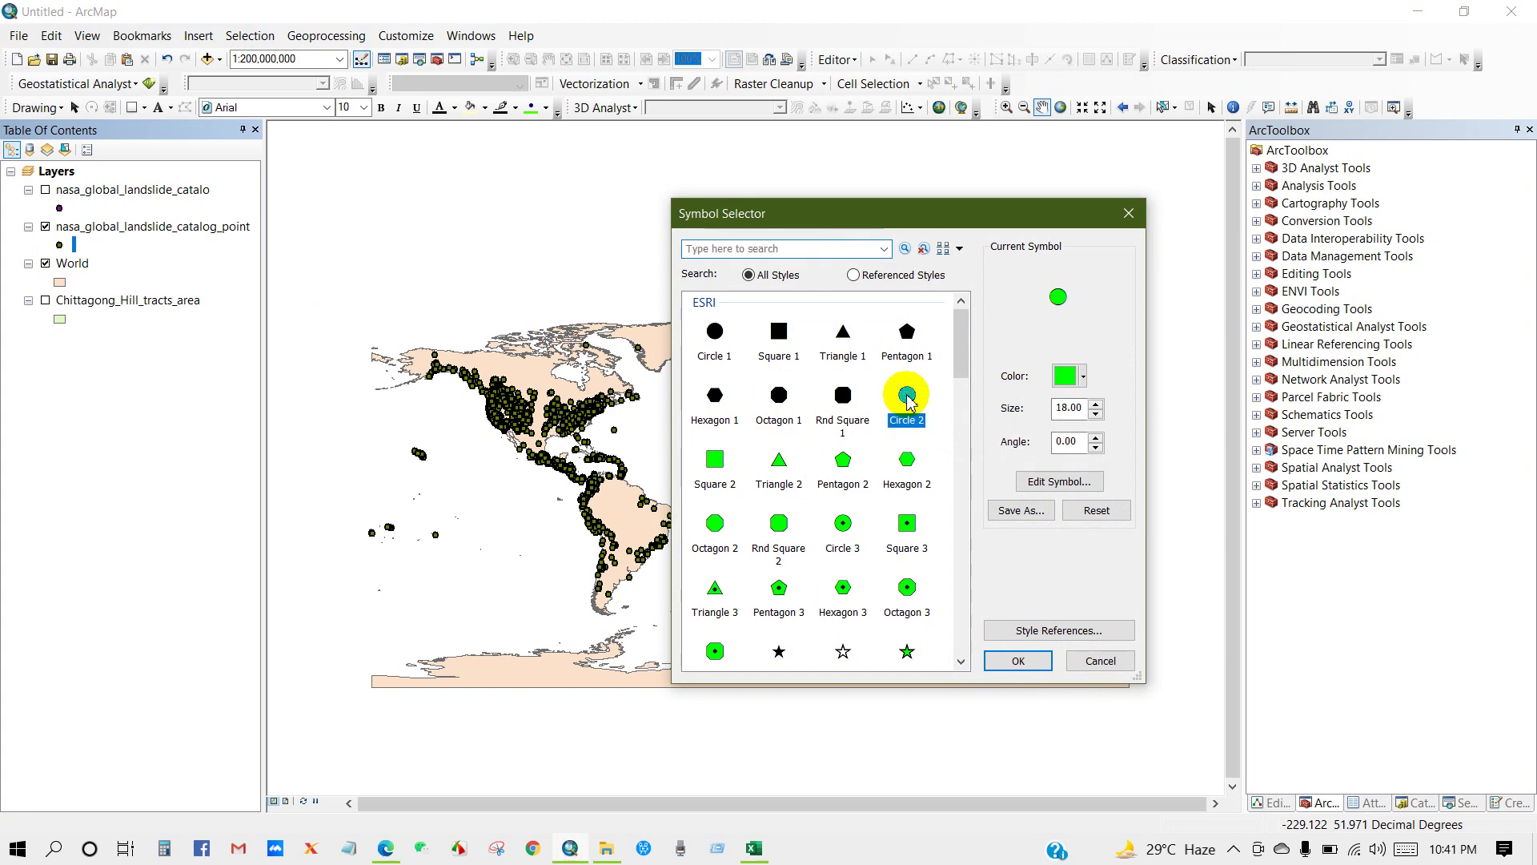
left_click(1016, 661)
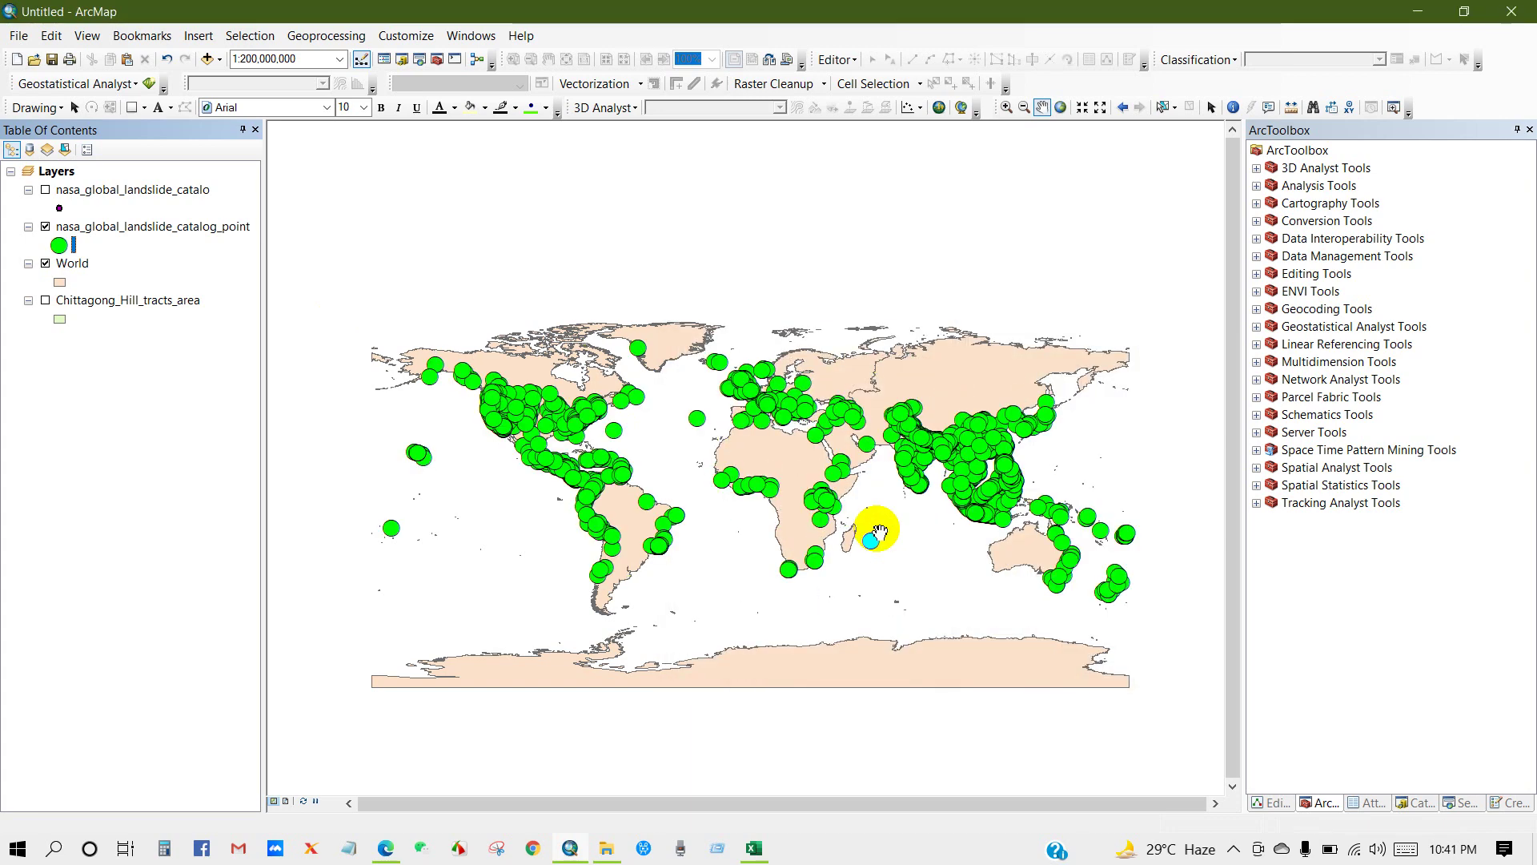
left_click(59, 246)
left_click(1086, 377)
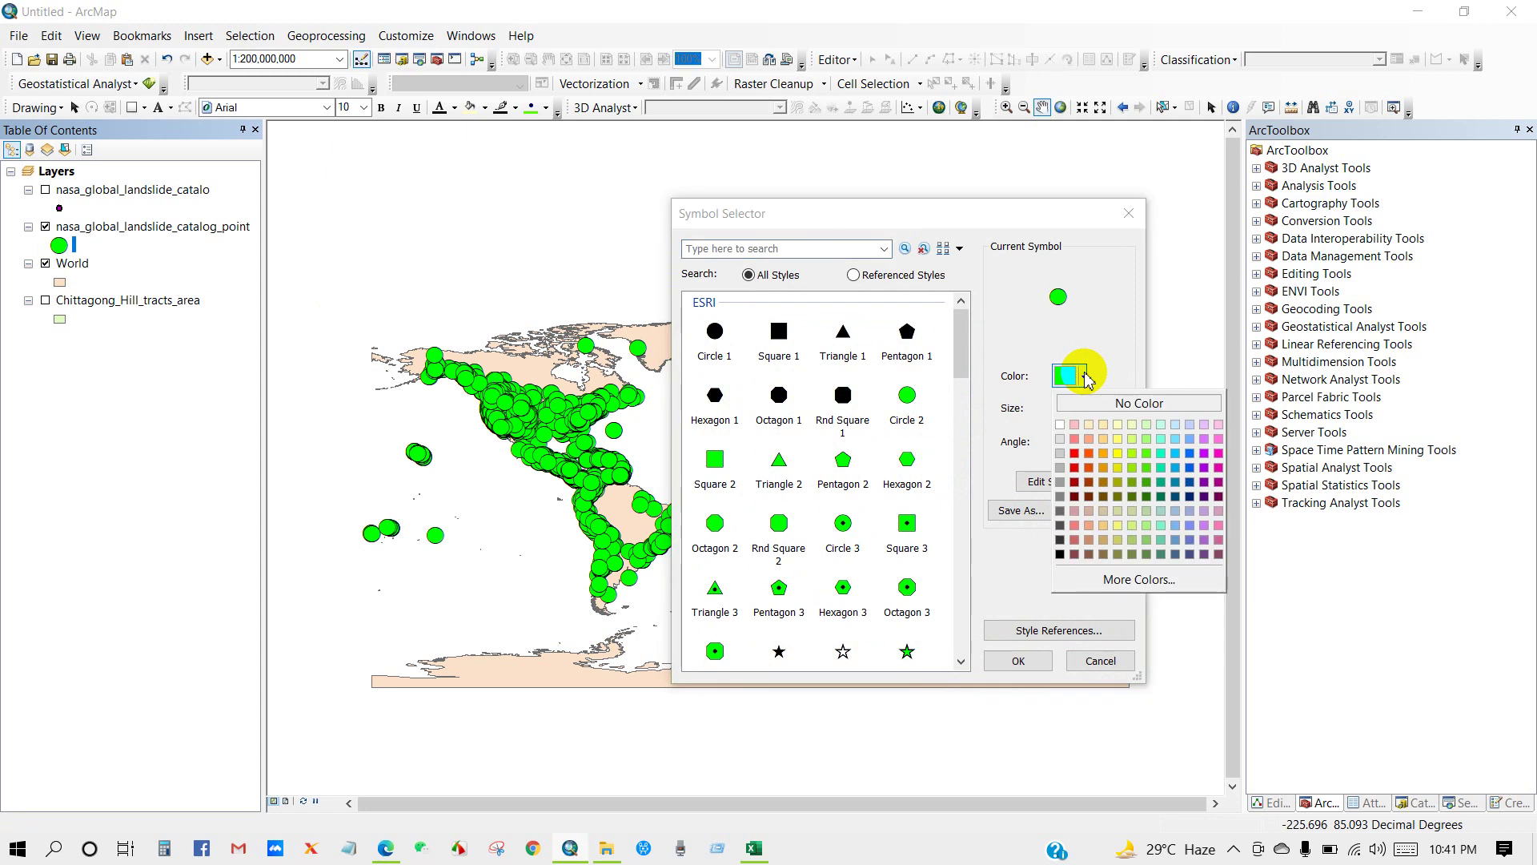
left_click(1076, 455)
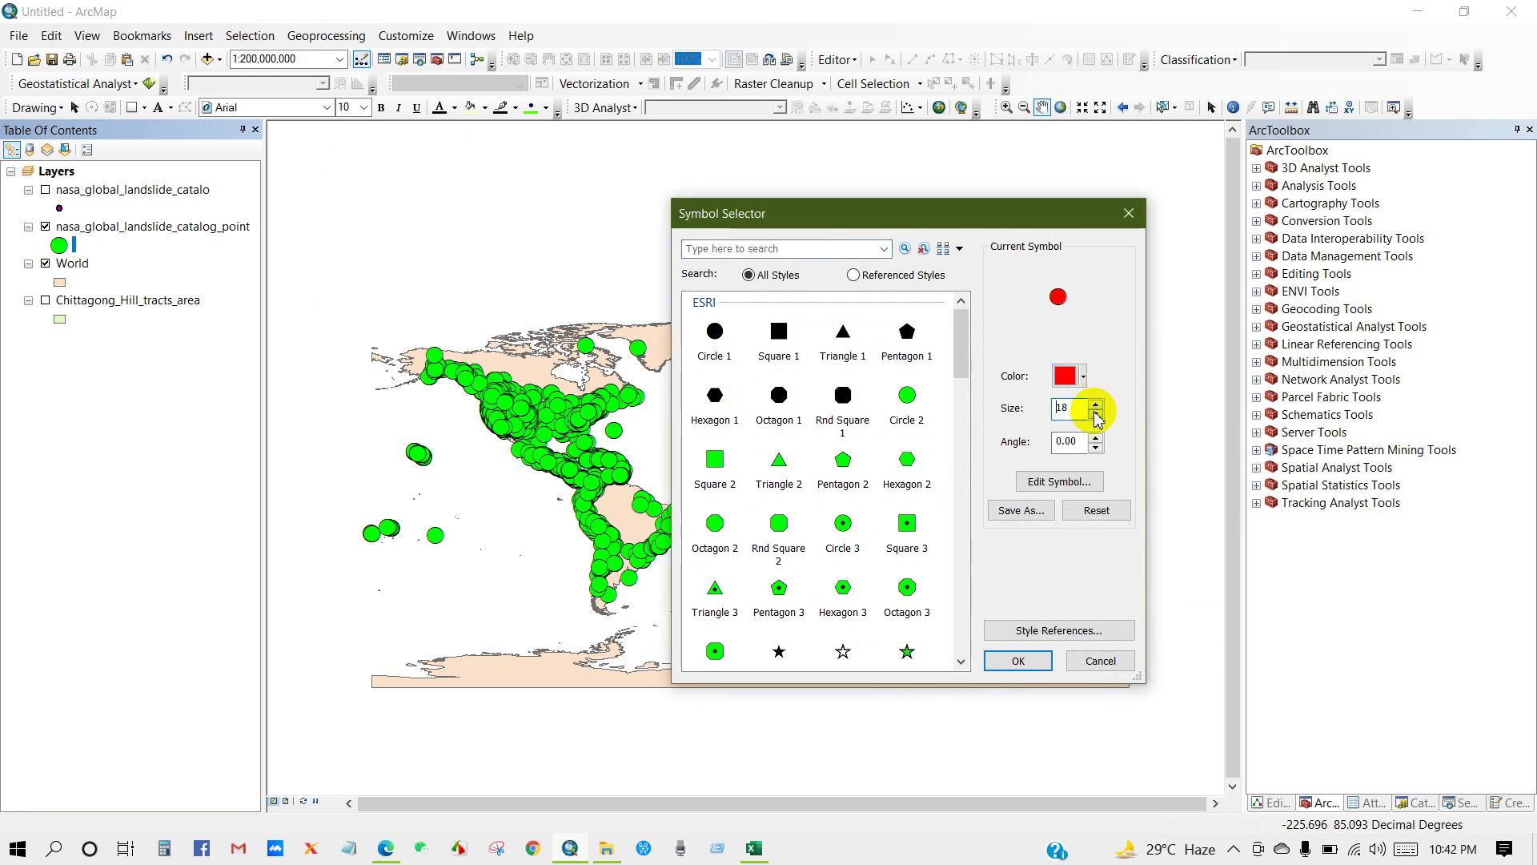
left_click(1096, 416)
left_click(1015, 662)
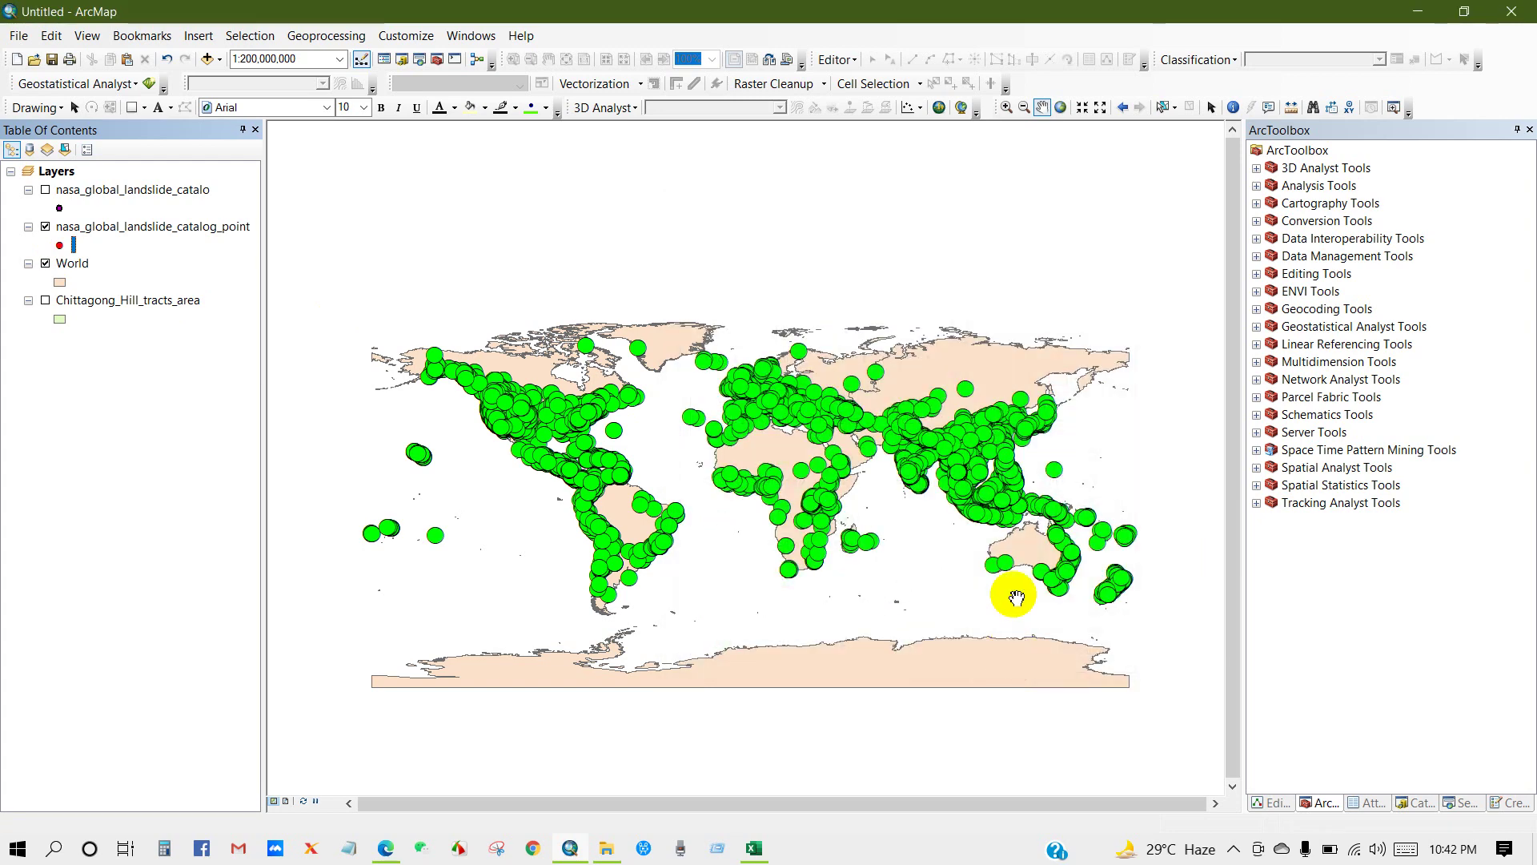
Give the World layer a light Grey fill
left_click(59, 282)
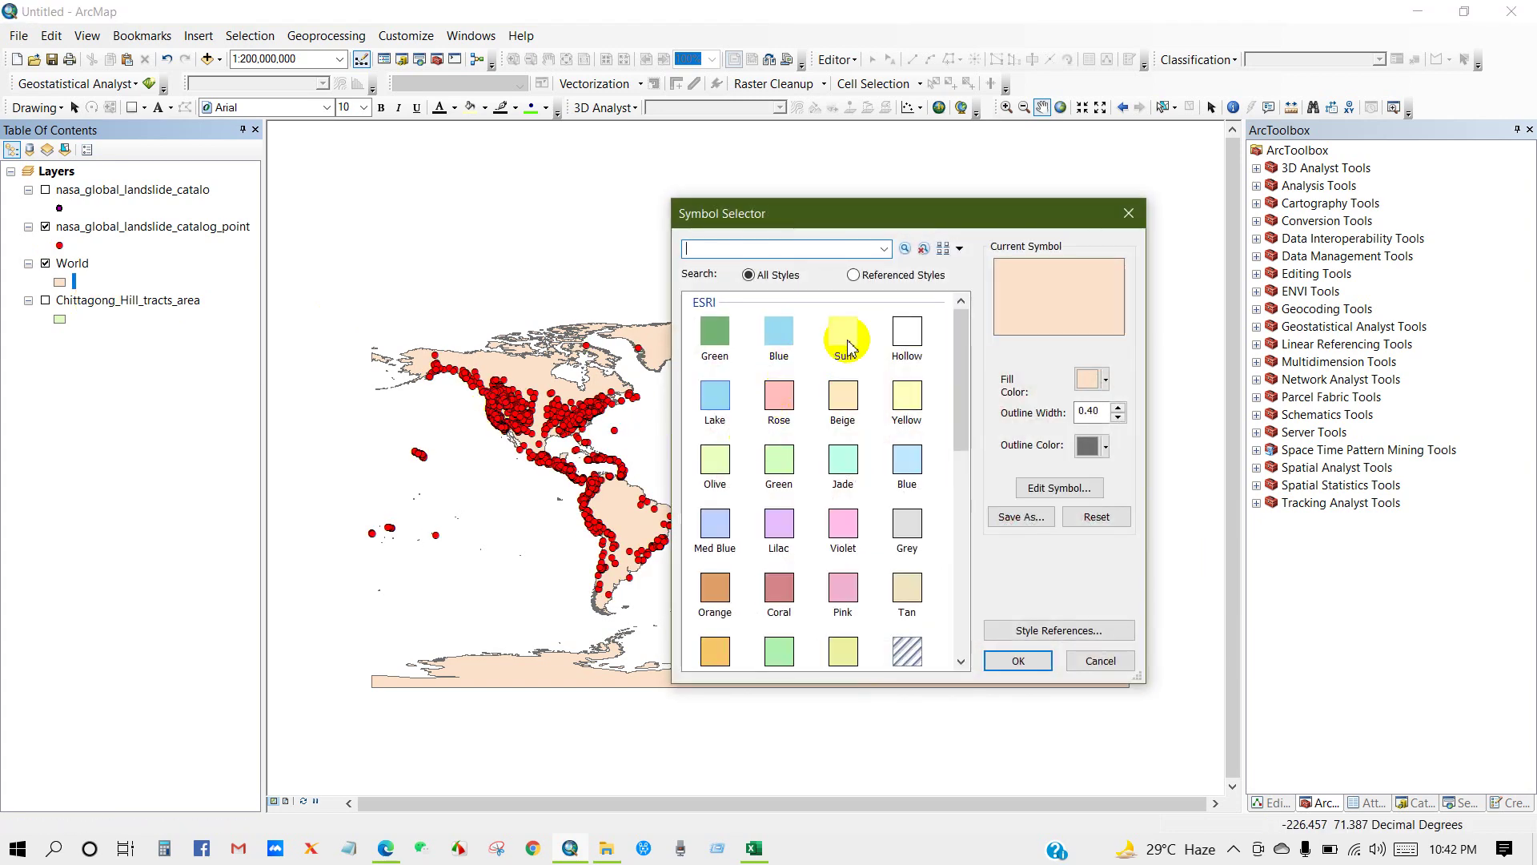
left_click(907, 525)
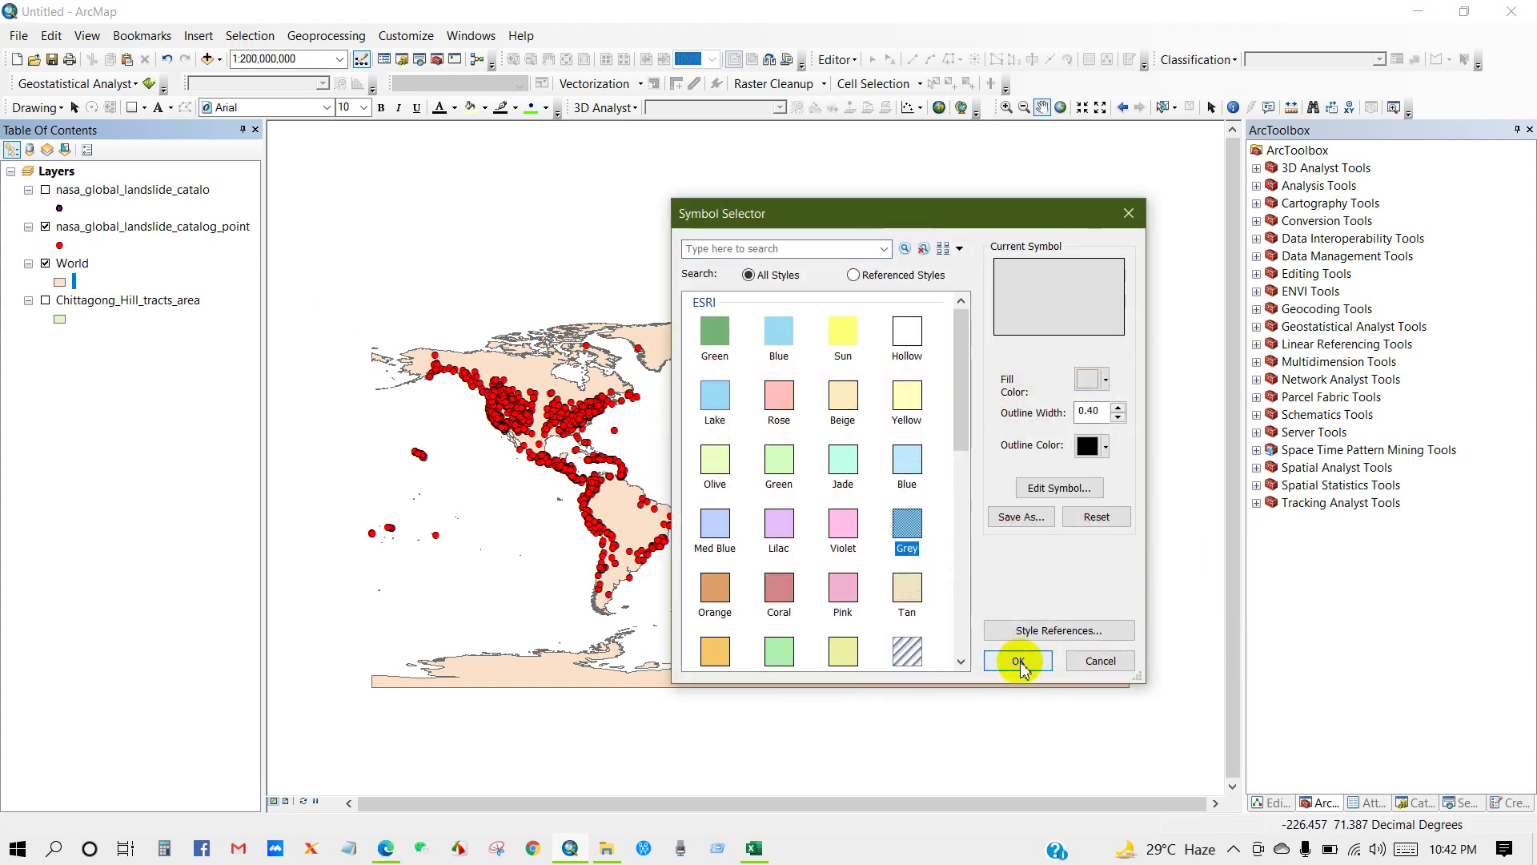
left_click(1017, 662)
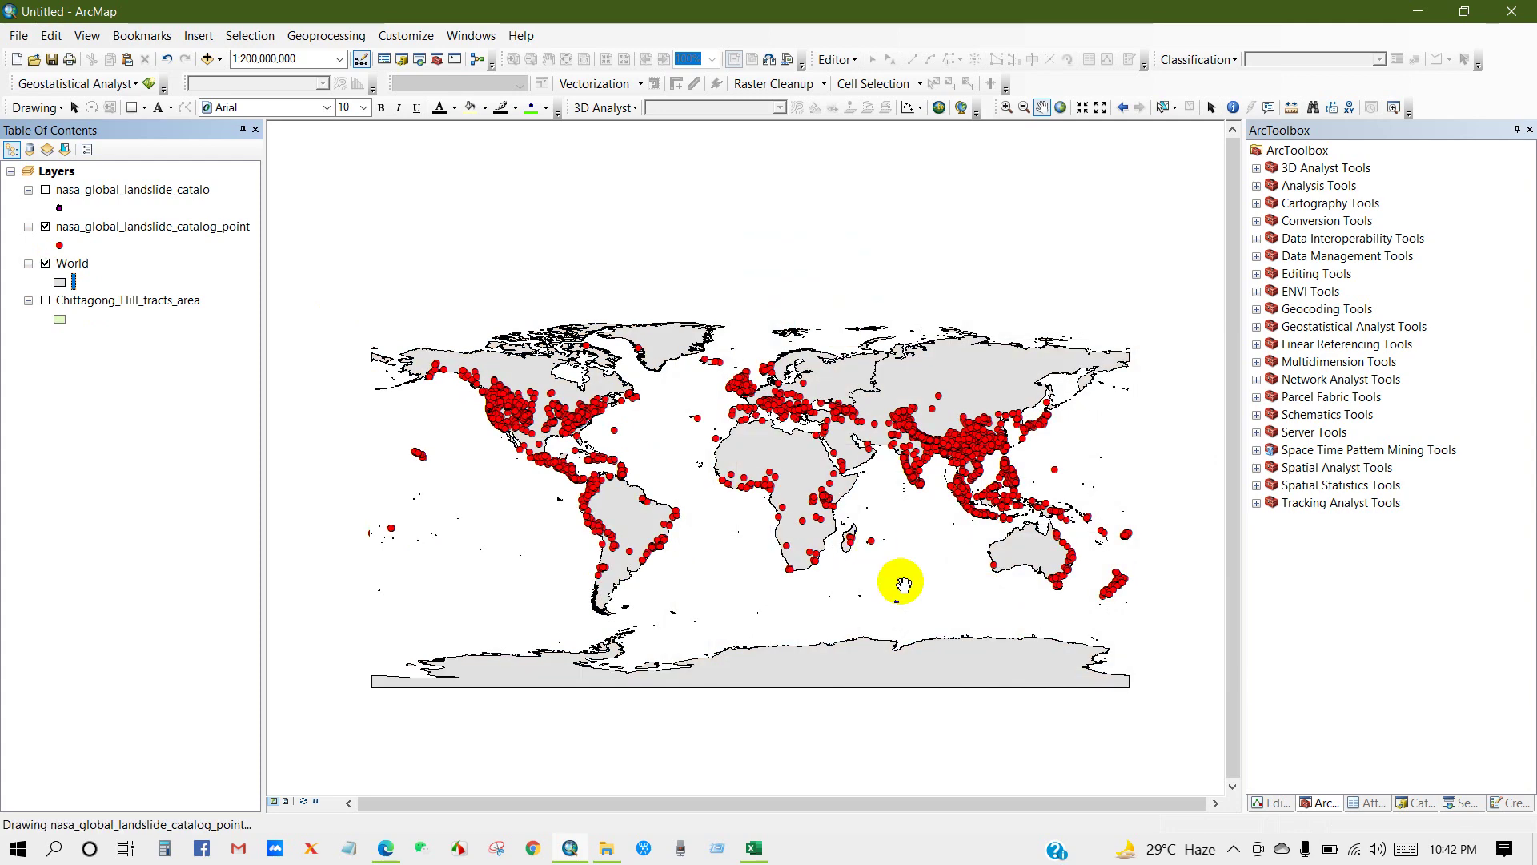
left_click_drag(899, 584, 886, 573)
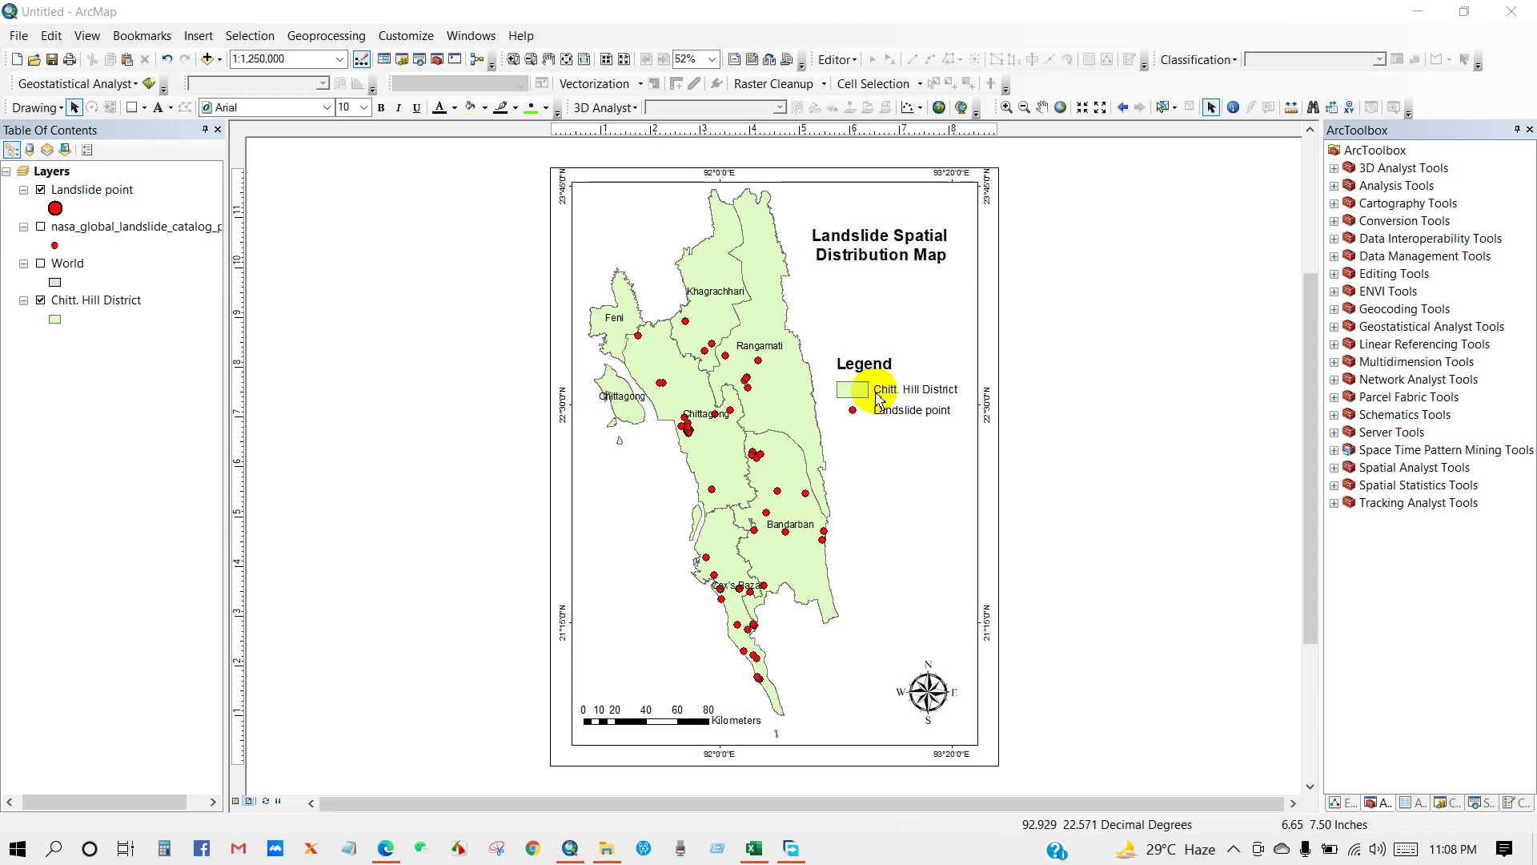
Move the legend slightly down and the map title slightly right on the layout
left_click(649, 715)
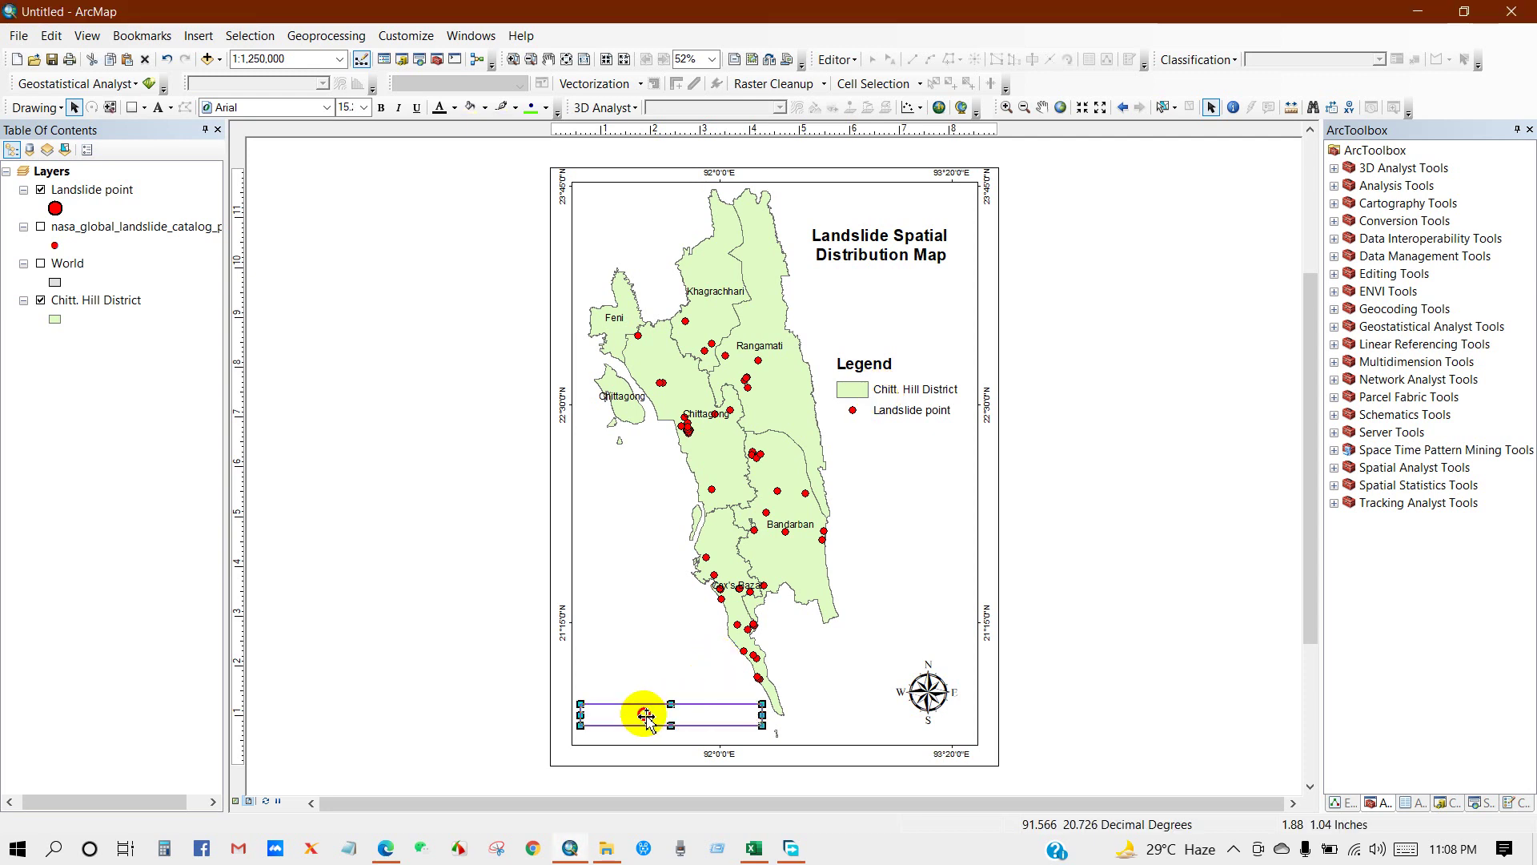
left_click(1098, 673)
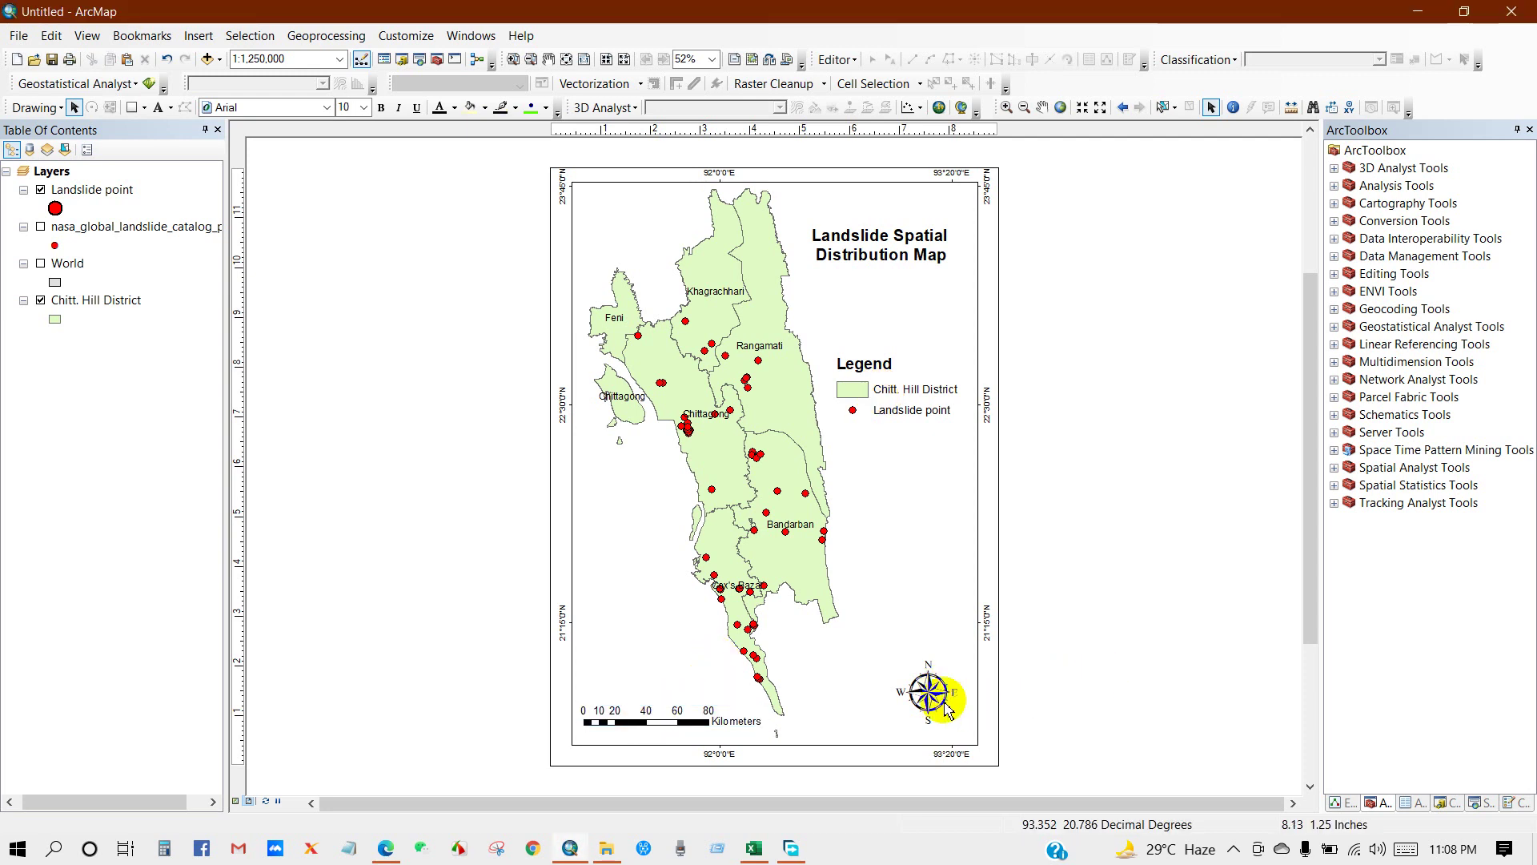
left_click(1044, 683)
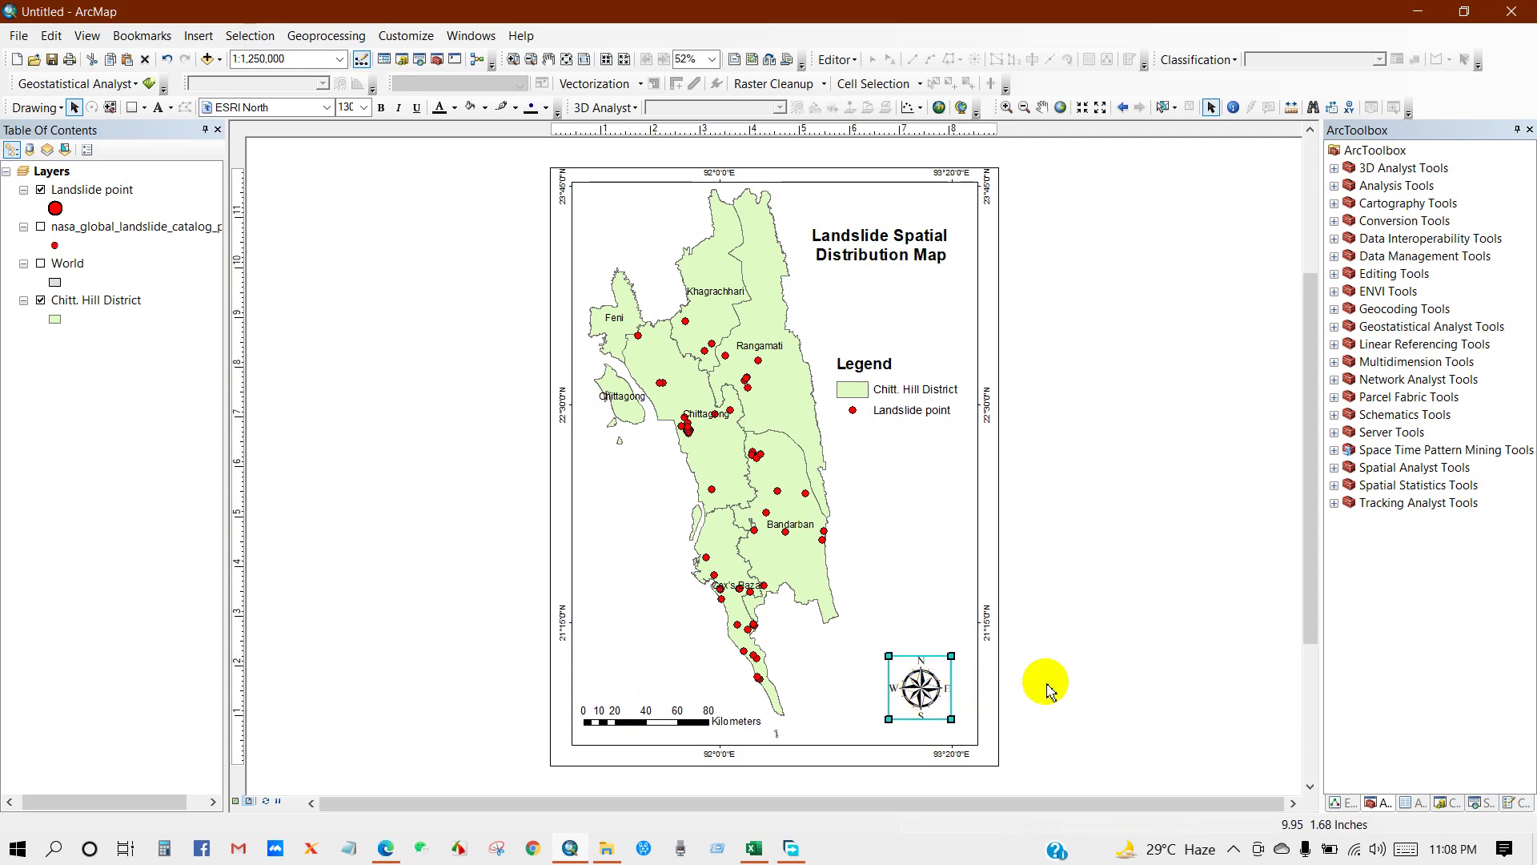
left_click_drag(889, 404, 888, 411)
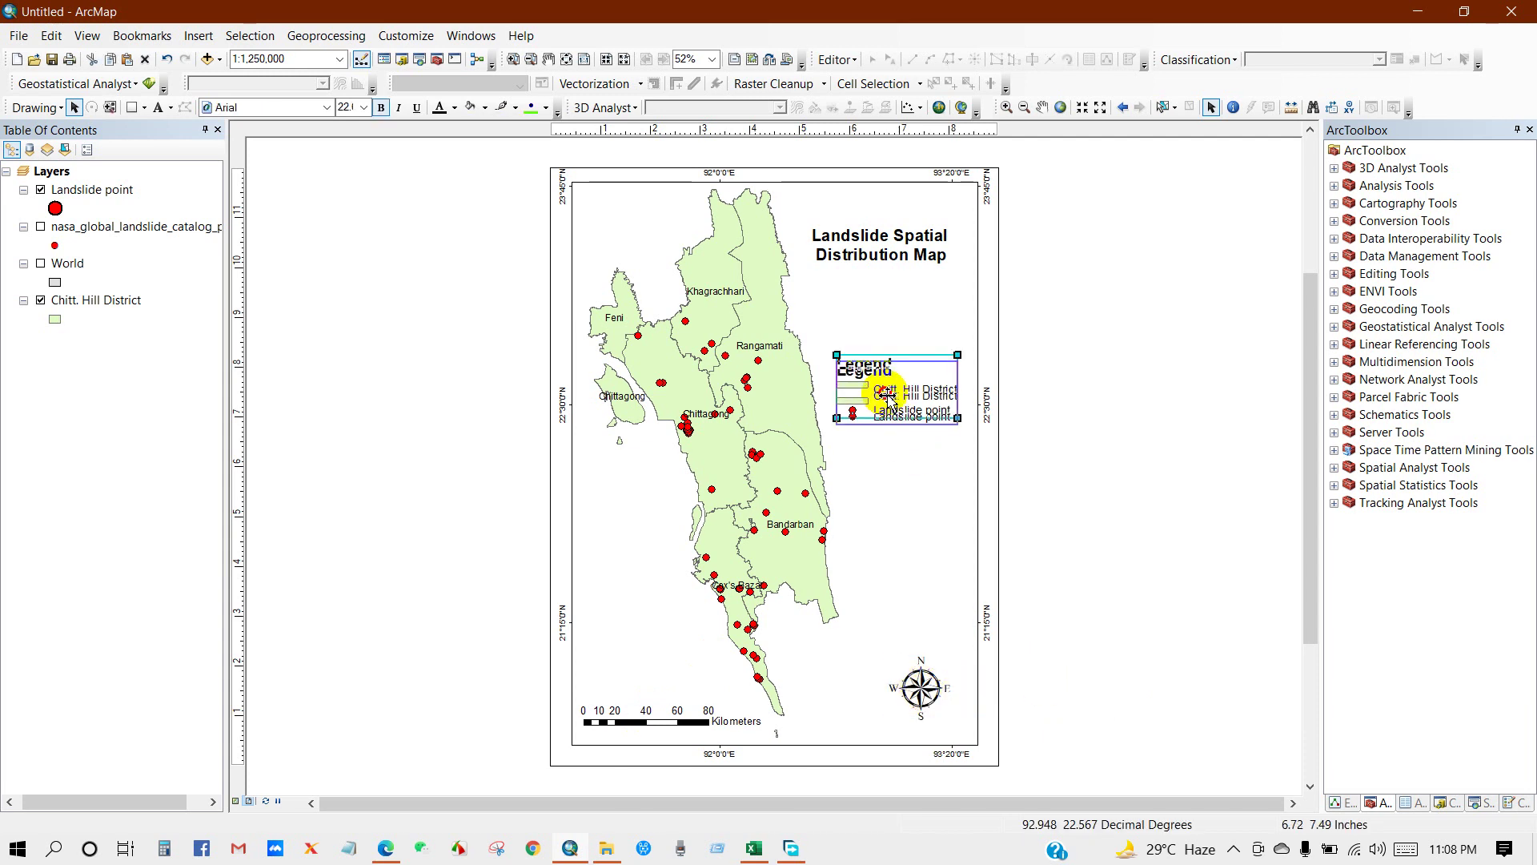
left_click(1007, 397)
left_click(875, 242)
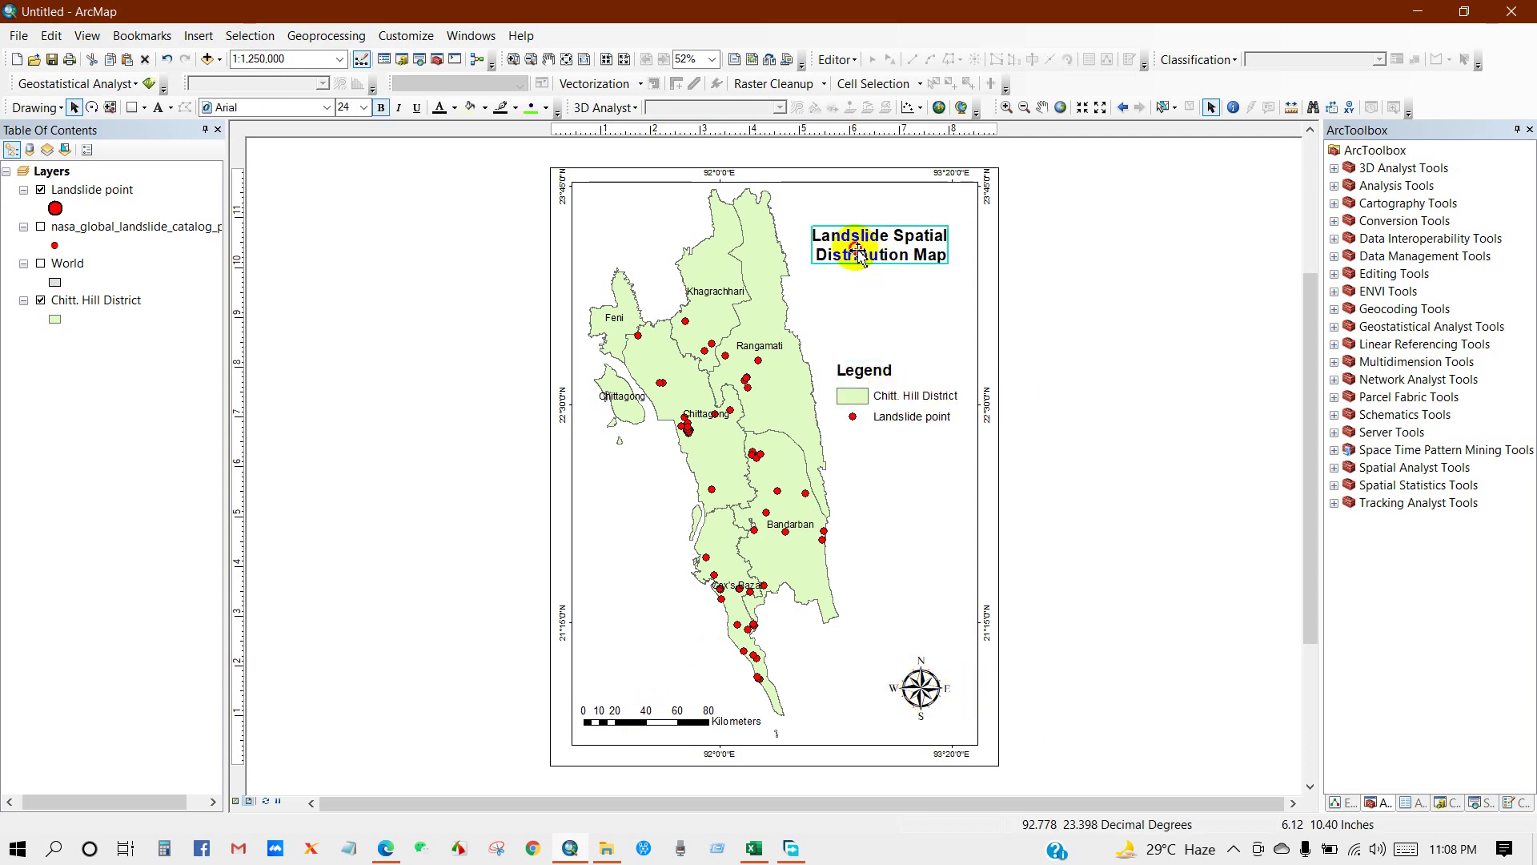
left_click_drag(962, 281, 964, 280)
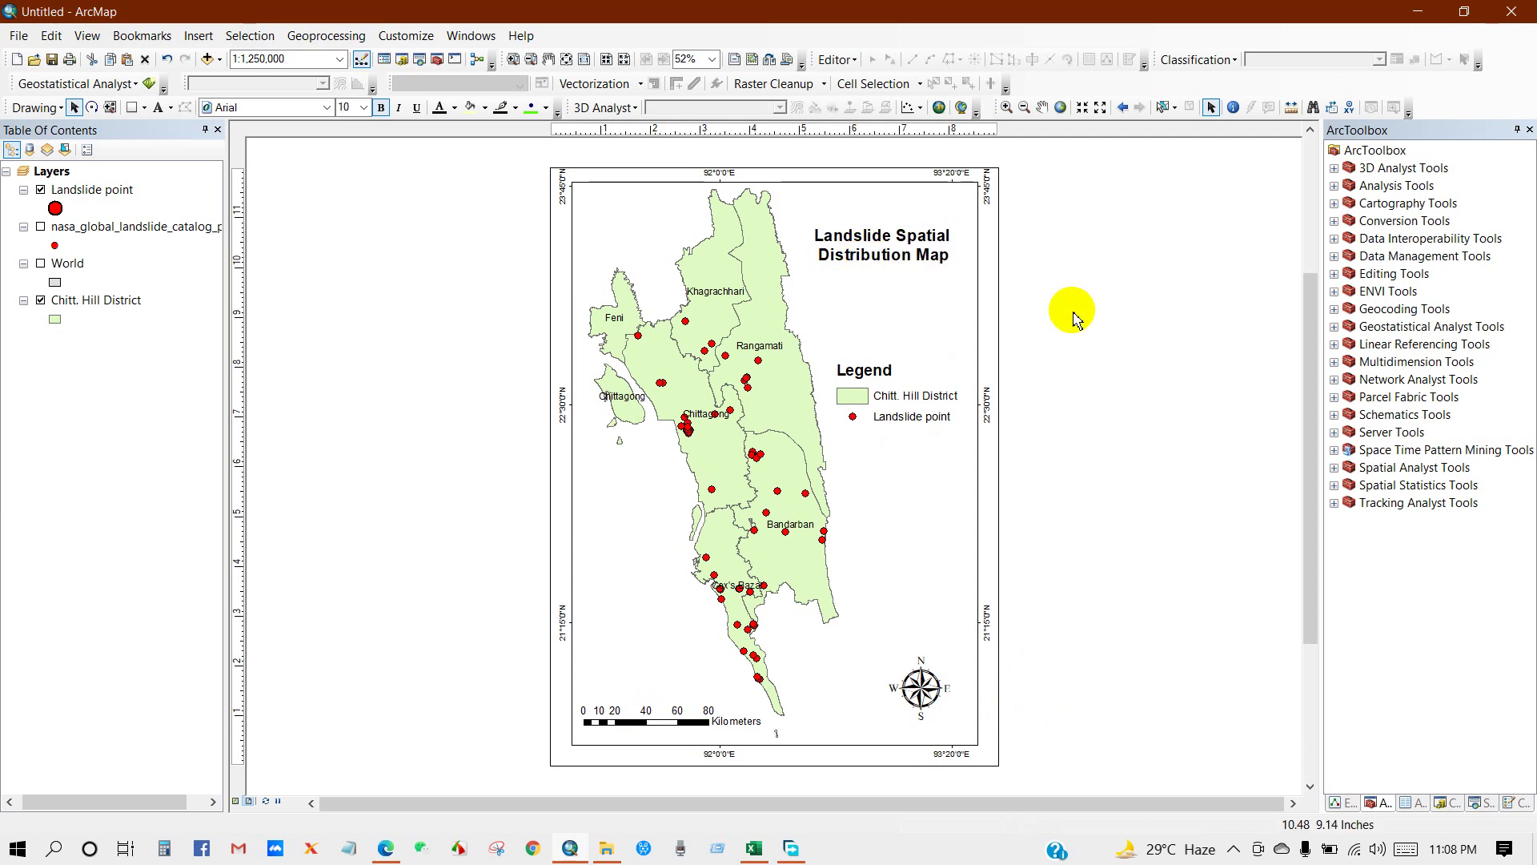